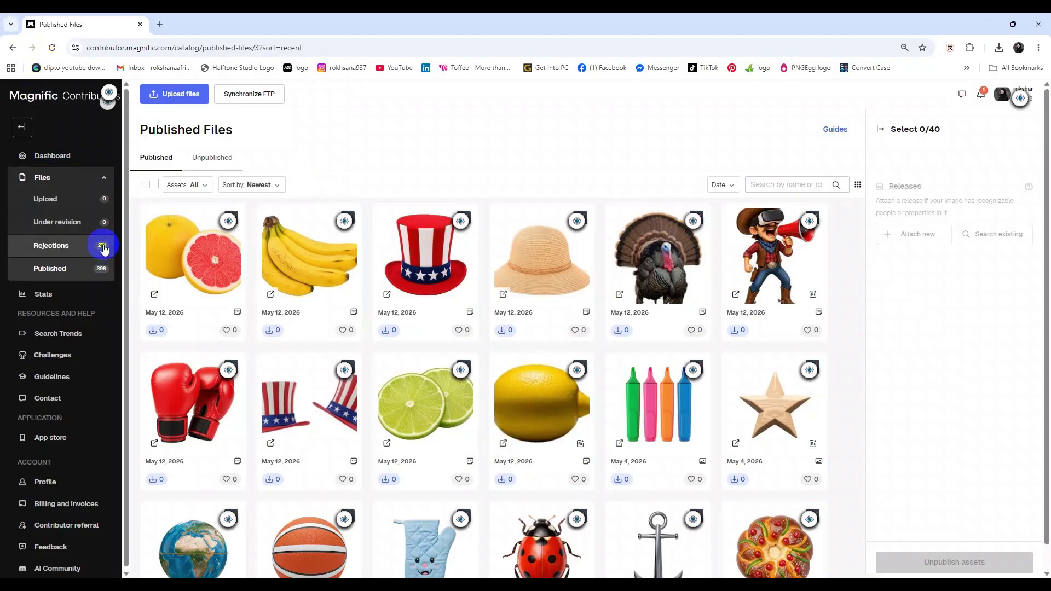
Open the list of rejected files in the contributor account.
left_click(108, 273)
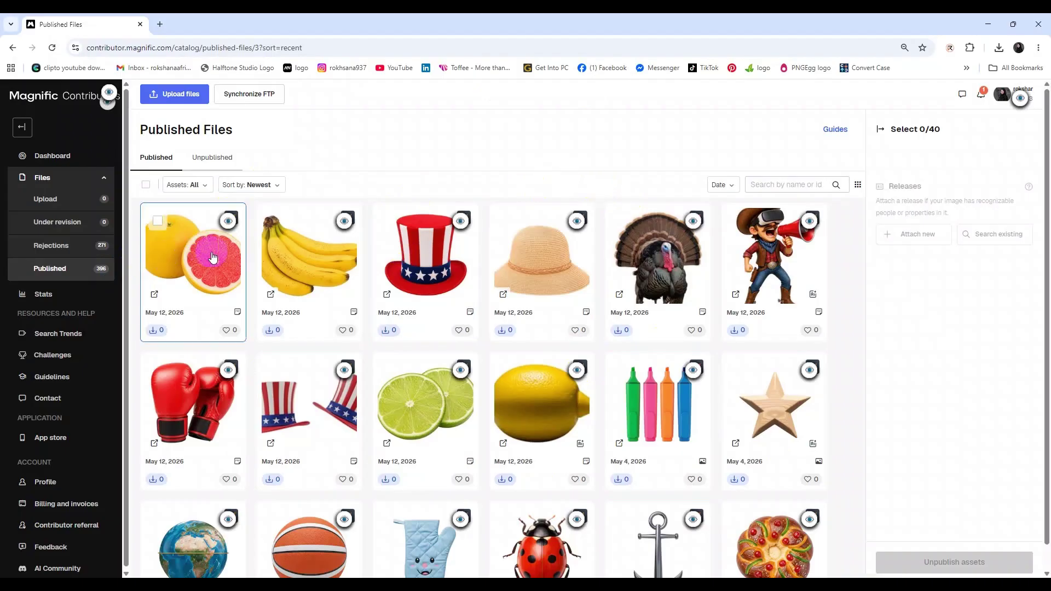
left_click(106, 253)
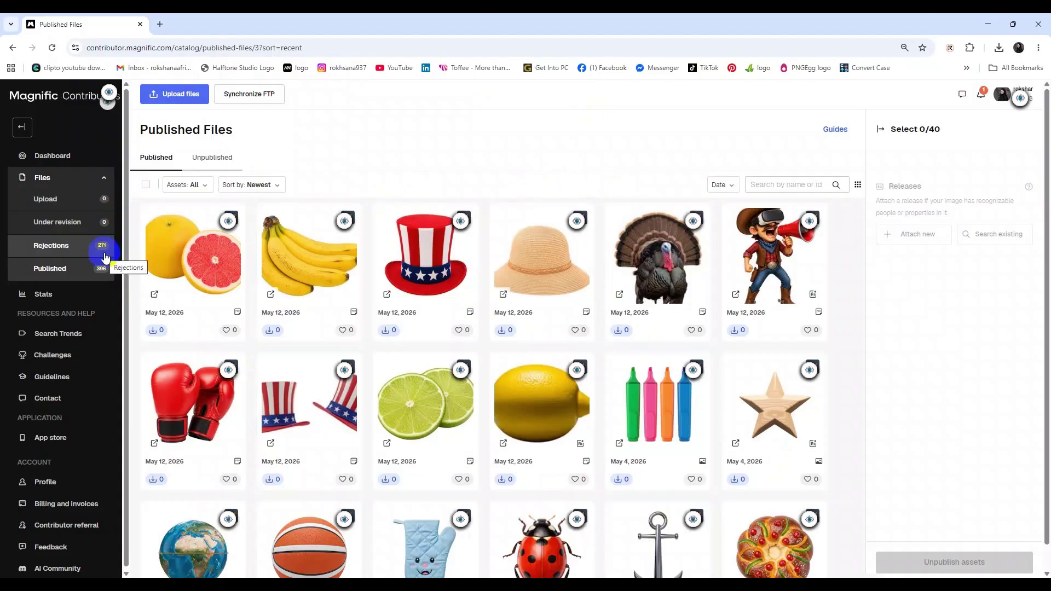
left_click(99, 252)
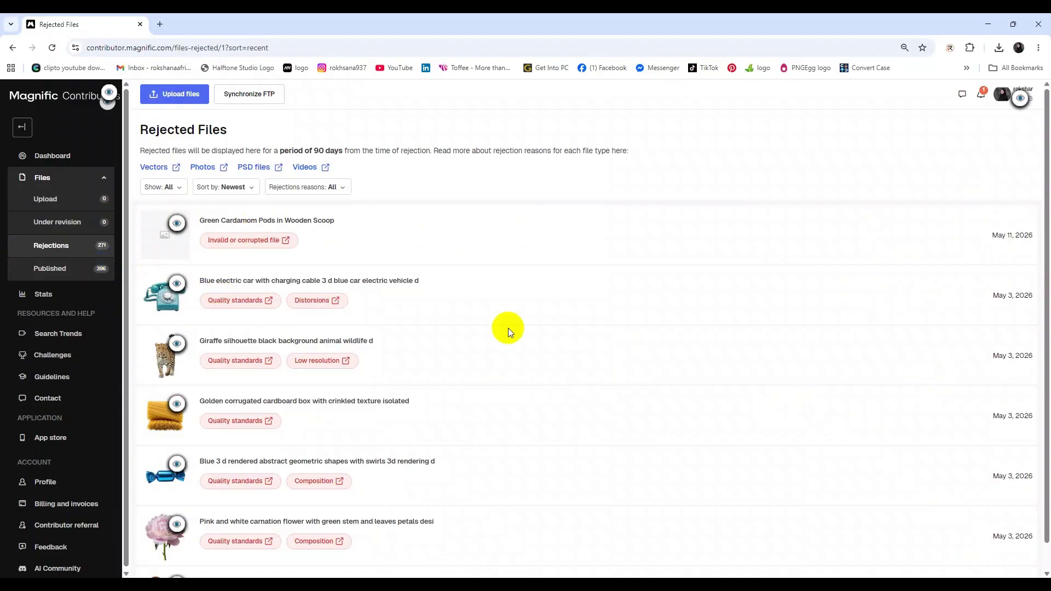
Return to the published files, look through the first page to its end and go to the second page.
left_click(110, 276)
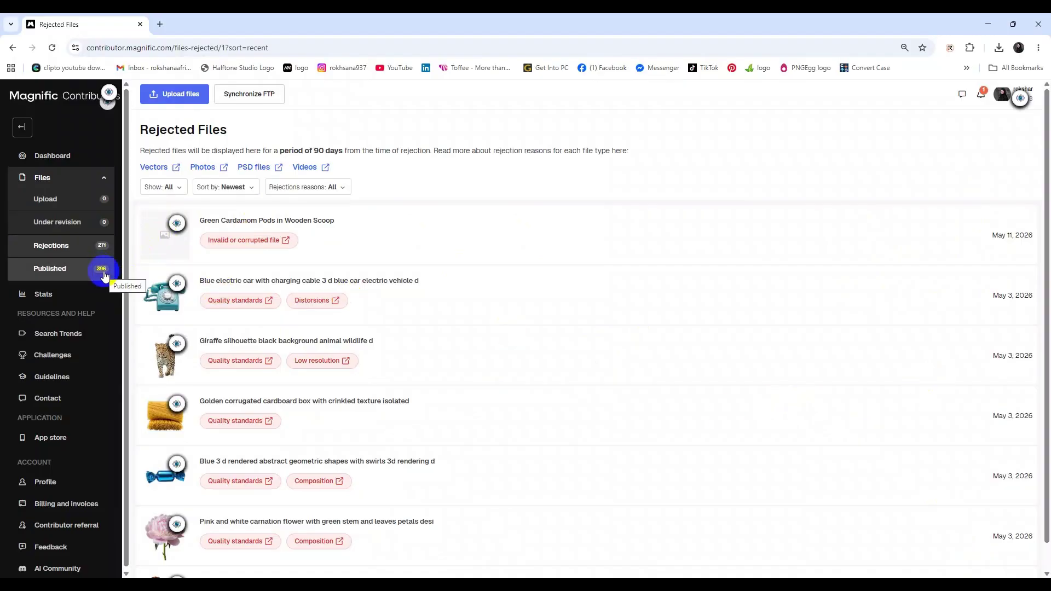
left_click(109, 276)
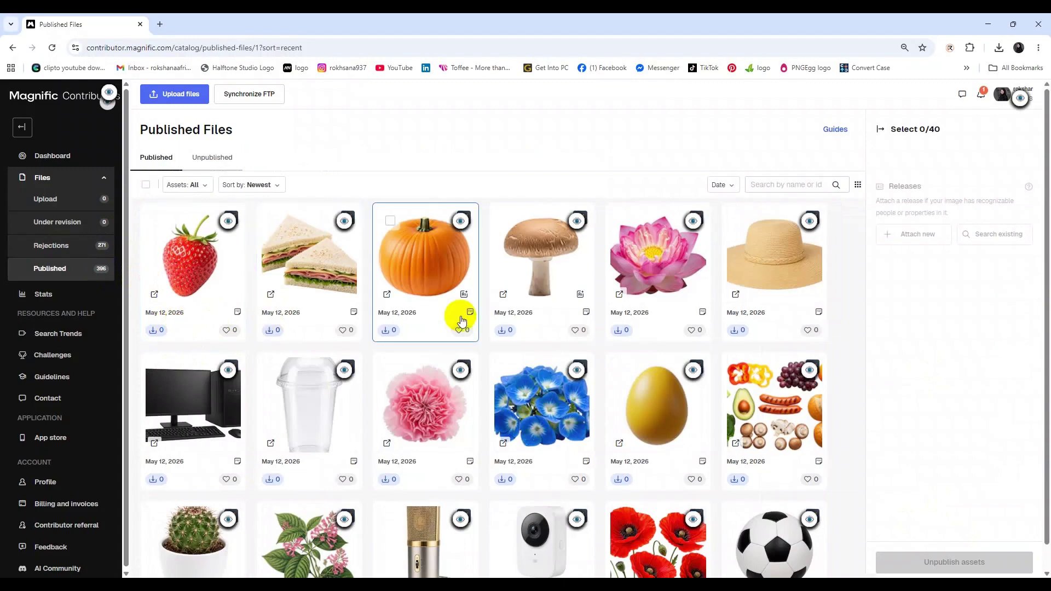
scroll(706, 342, "down", 9)
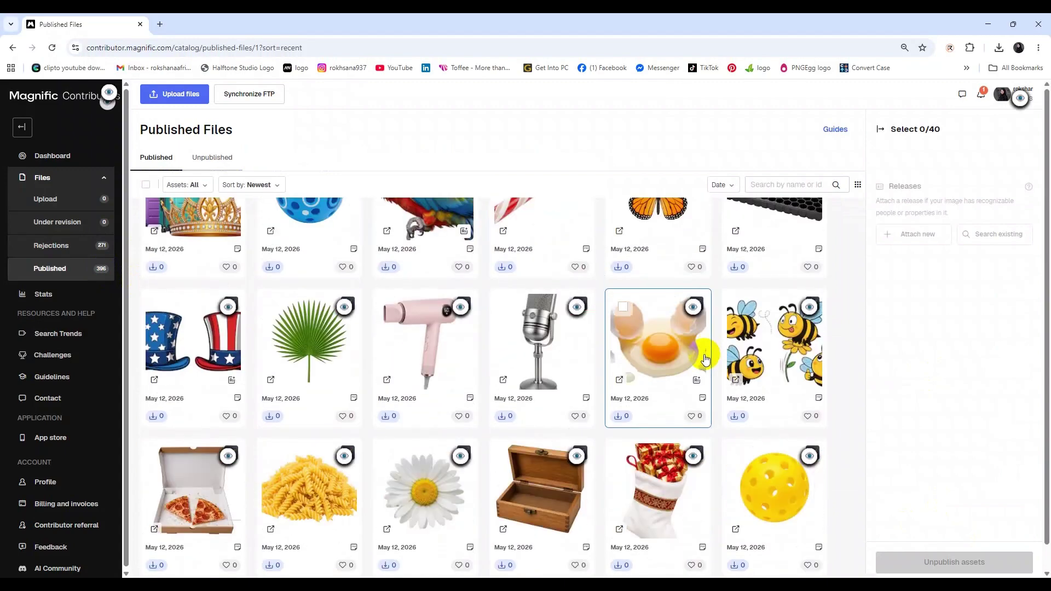
scroll(699, 352, "down", 3)
scroll(329, 493, "down", 1)
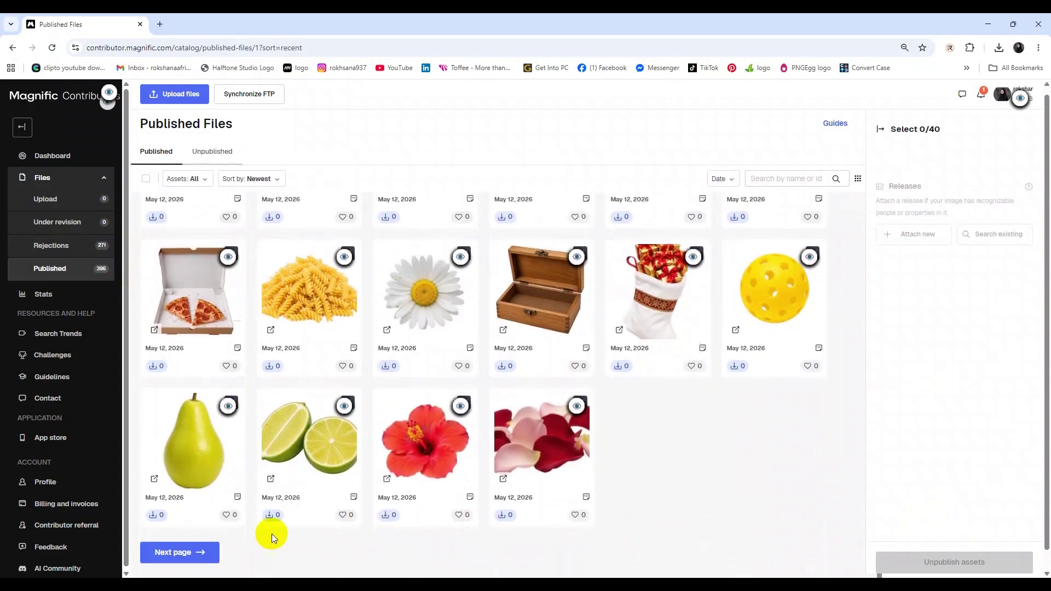
left_click(203, 531)
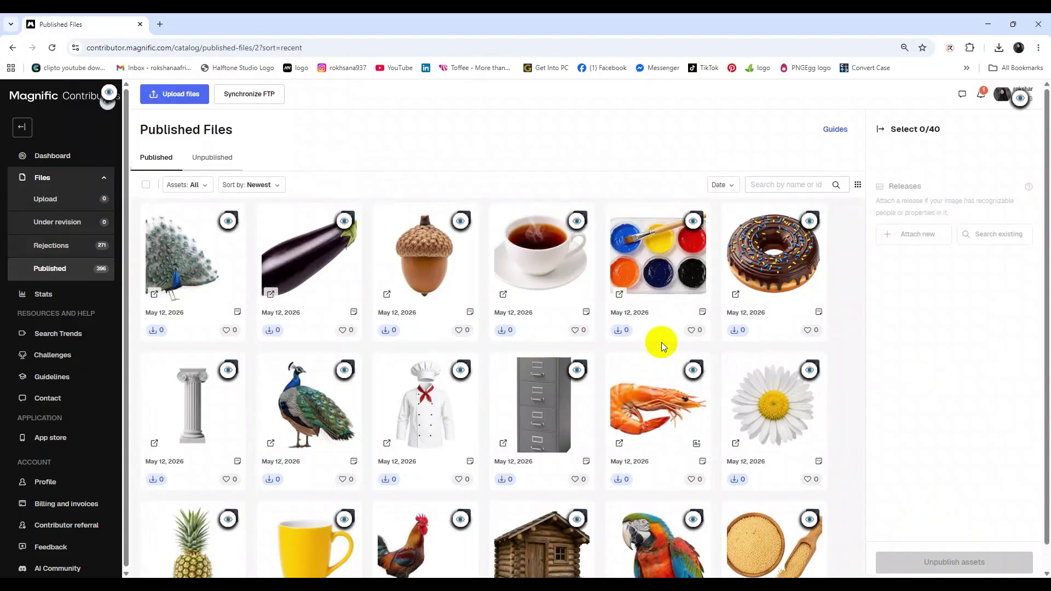
Look through the second page of published files, go to the third page and view its assets.
scroll(735, 392, "down", 9)
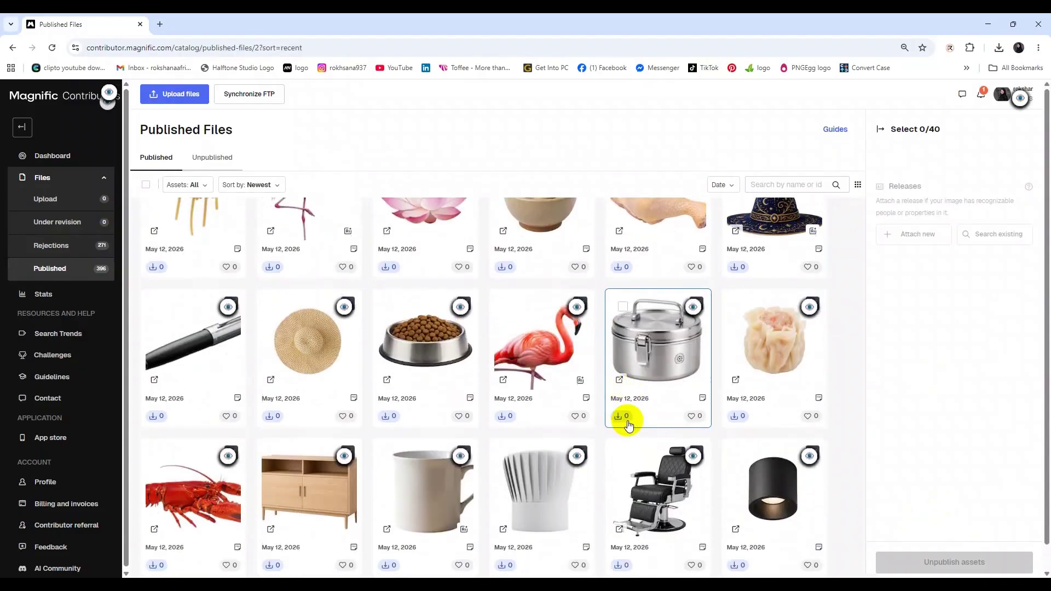
scroll(673, 425, "down", 4)
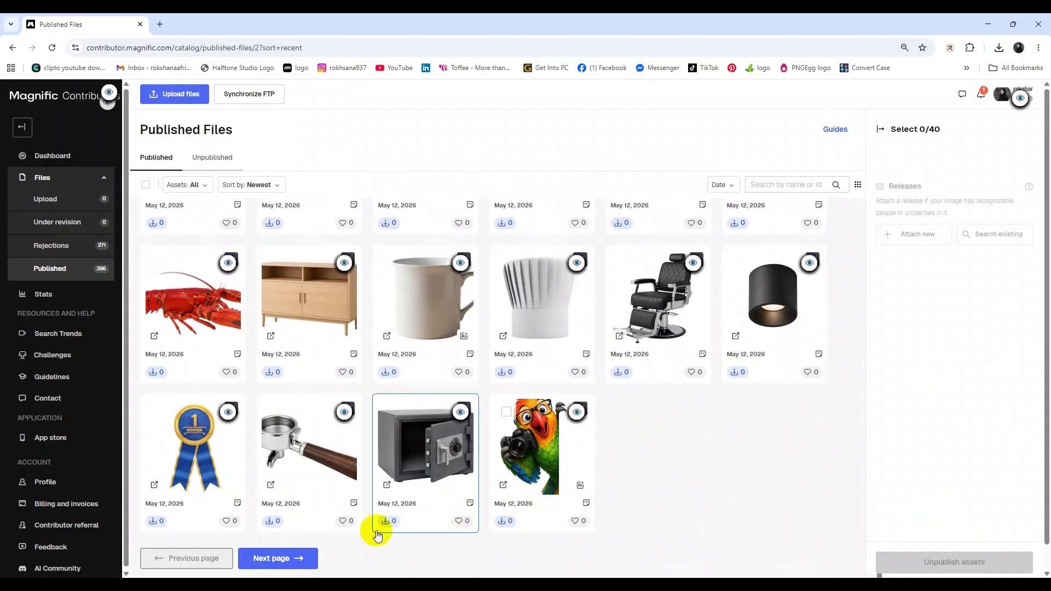
left_click(273, 559)
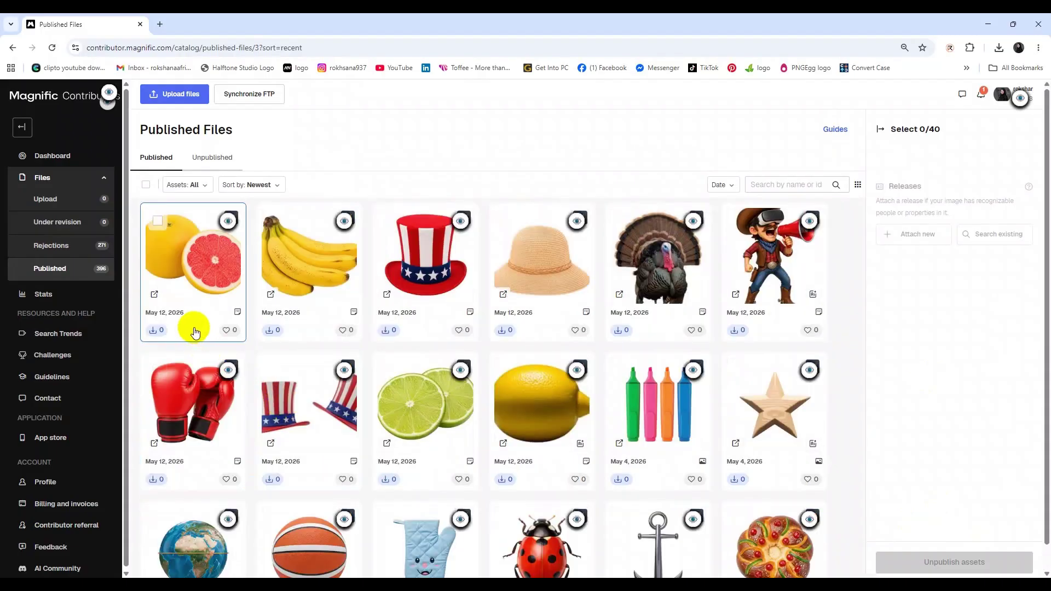
scroll(737, 377, "down", 2)
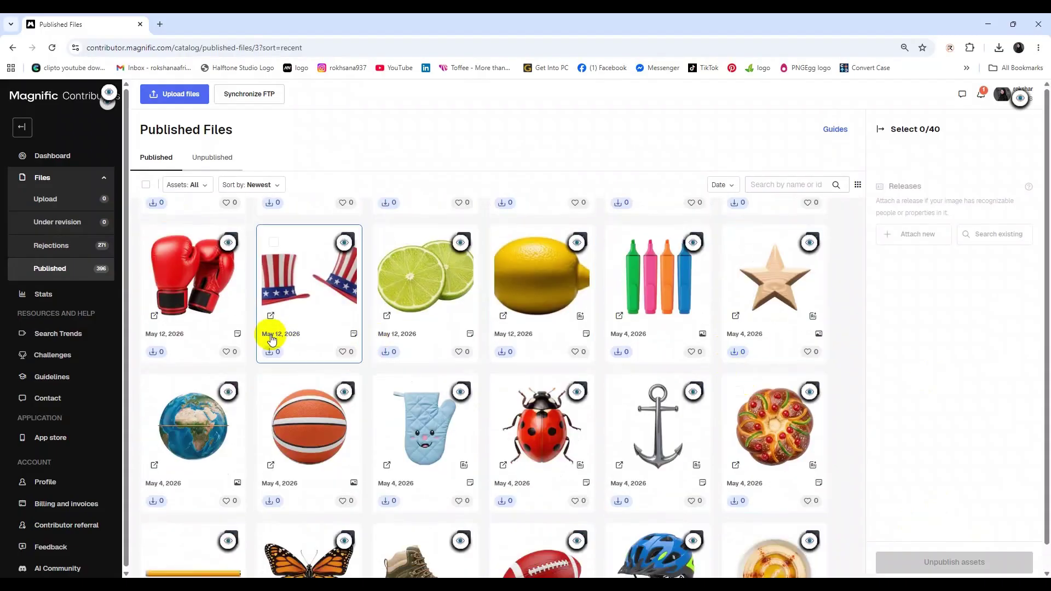
scroll(272, 340, "up", 2)
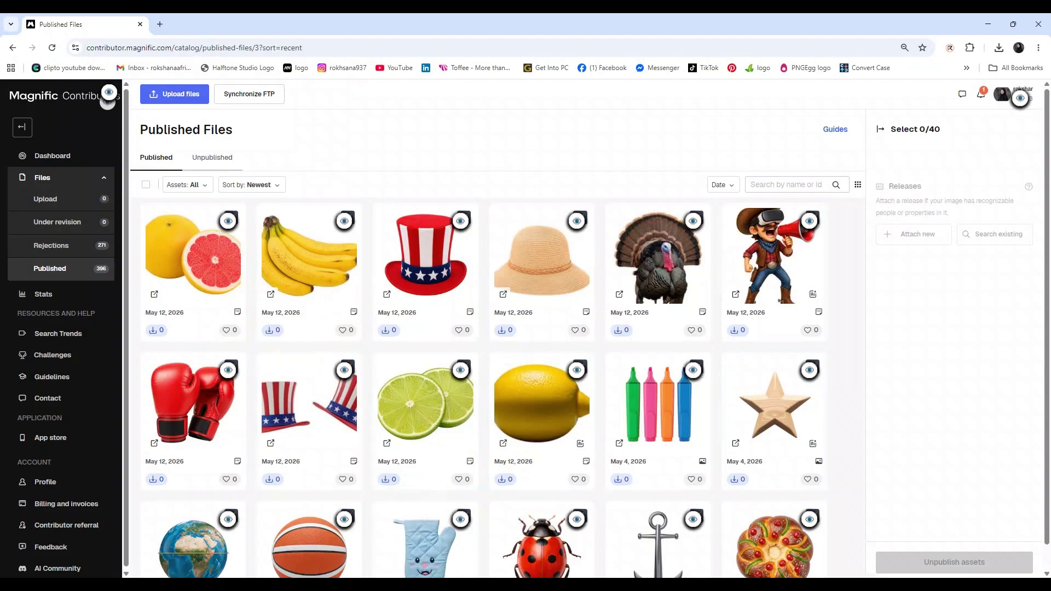
Switch to the File Explorer window showing the Downloads folder and maximize it.
key("alt+Tab")
scroll(352, 247, "up", 1)
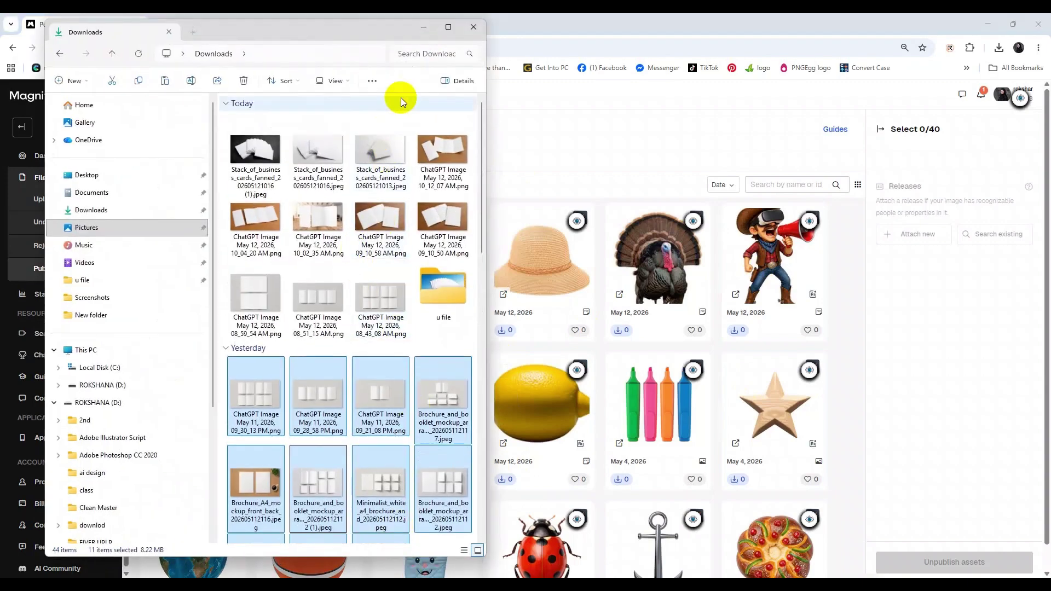
left_click(424, 29)
key("alt+Tab")
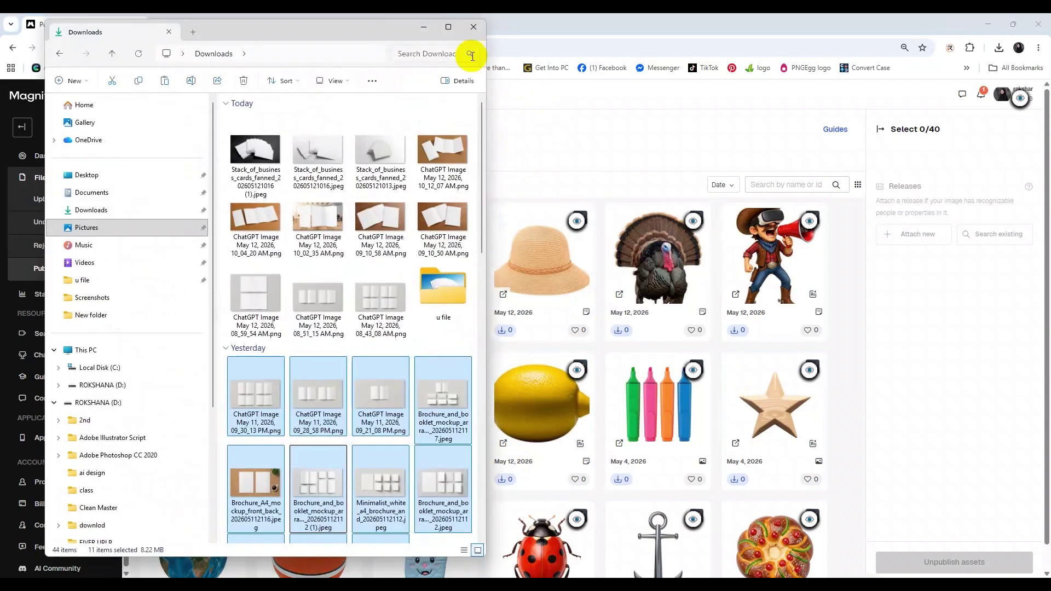
left_click(448, 27)
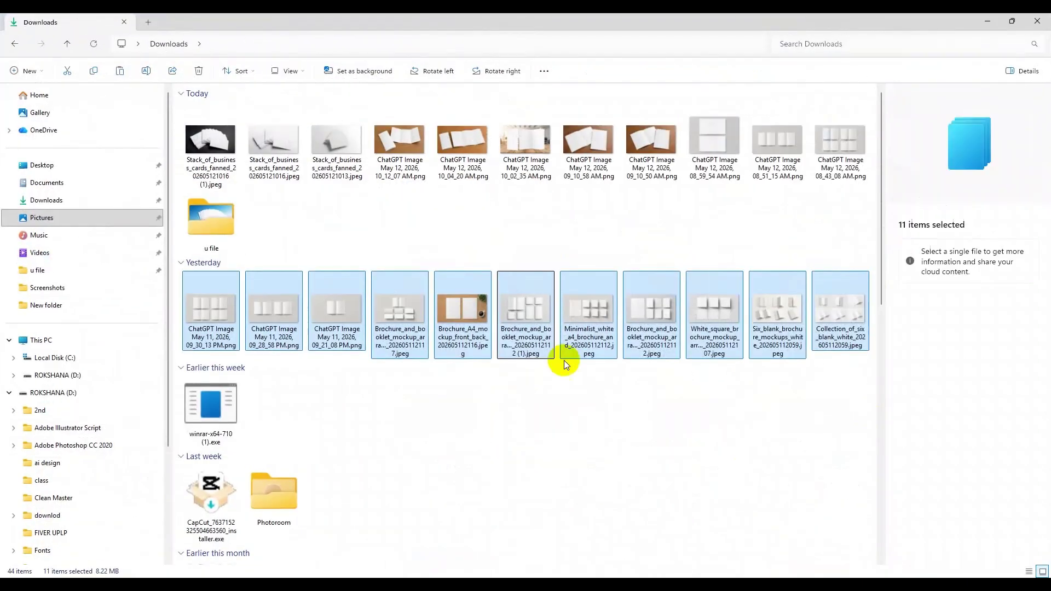
Open New folder inside the u file folder and look through its upscaled images.
double_click(219, 229)
left_click(329, 150)
double_click(328, 150)
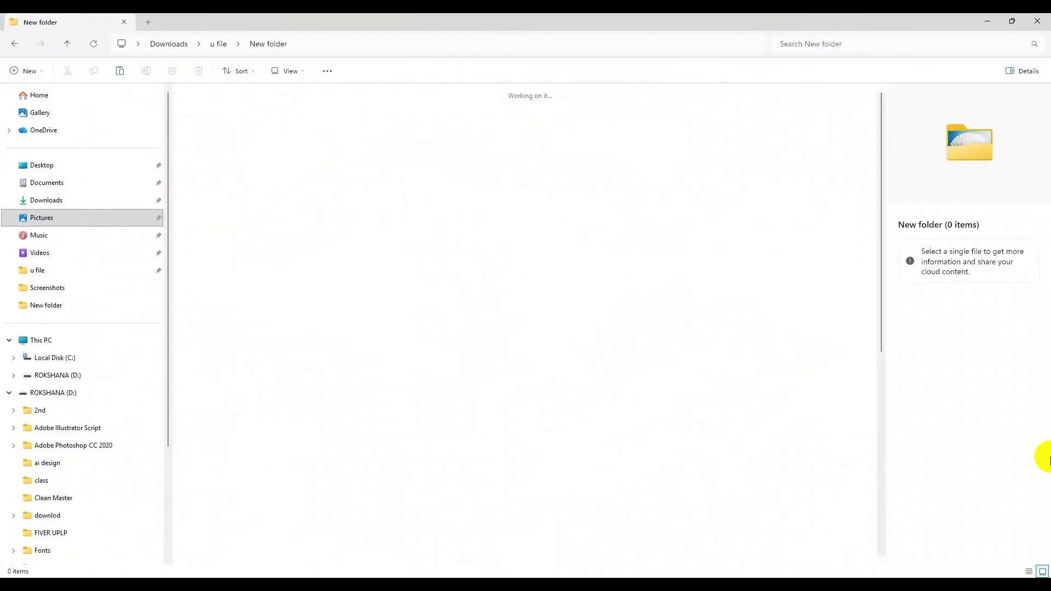
scroll(712, 449, "down", 5)
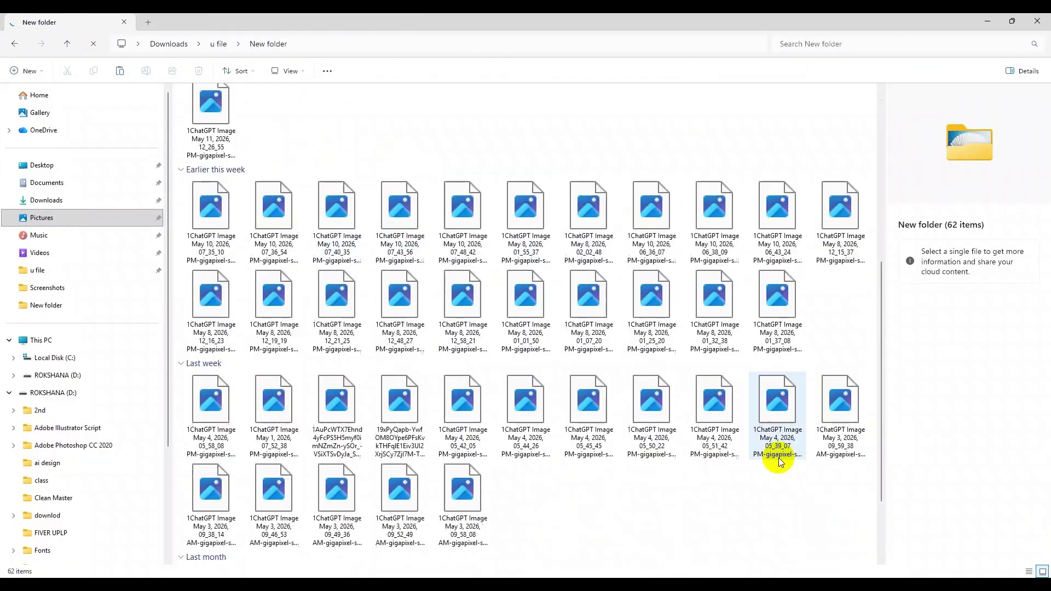
scroll(370, 347, "up", 1)
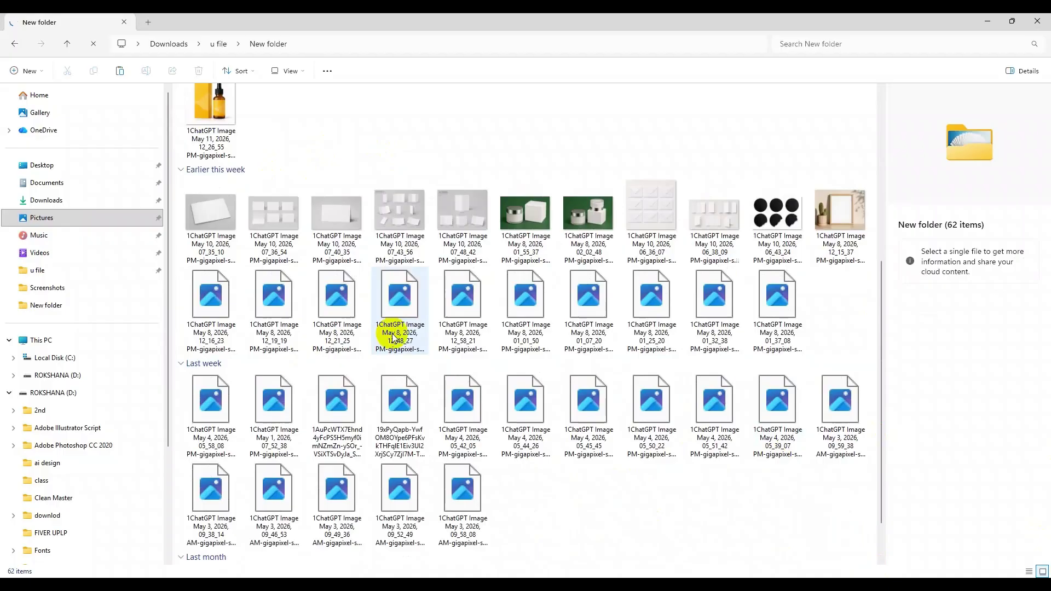
Switch to Gigapixel, look through its export queue and return to New folder in File Explorer.
left_click(635, 572)
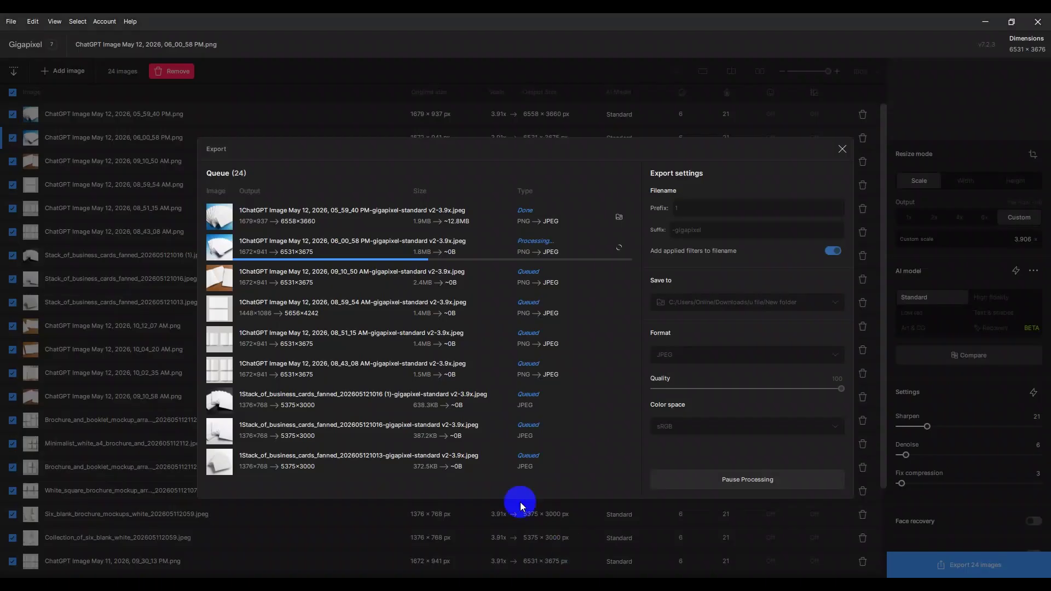
scroll(359, 351, "down", 5)
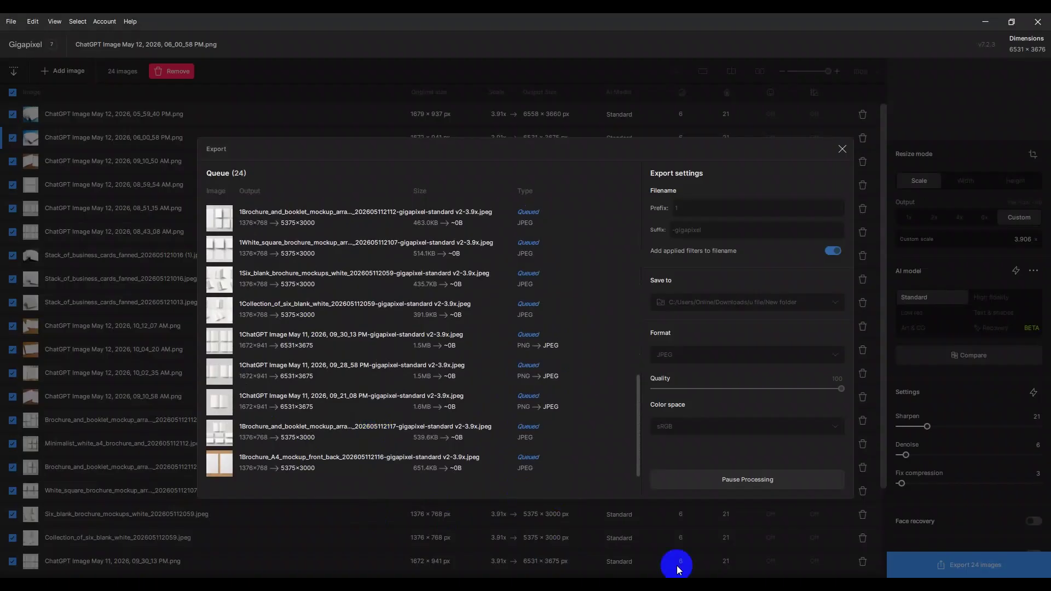
left_click(635, 572)
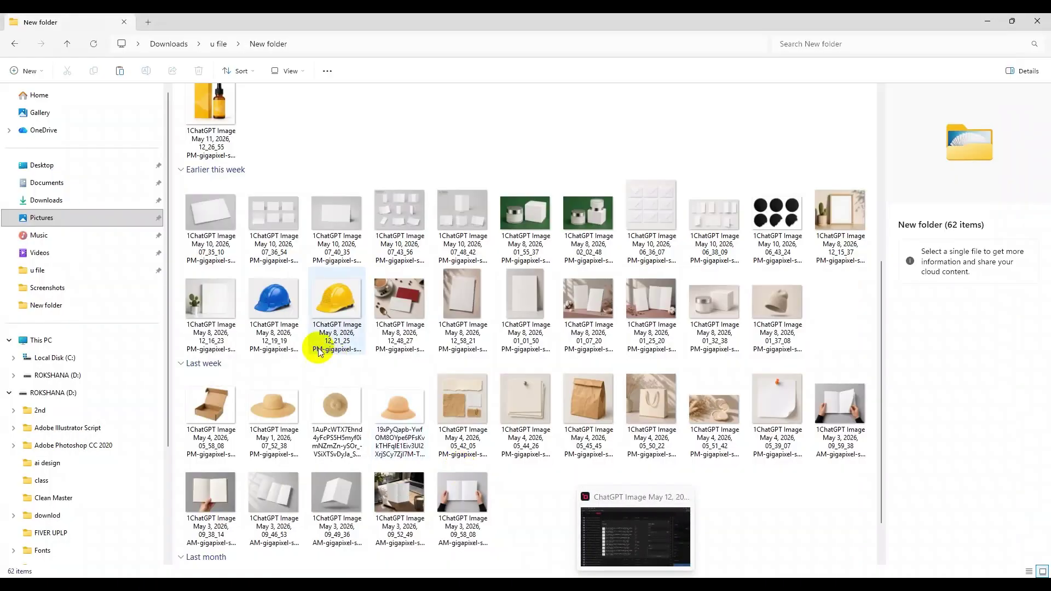
Open the first image under Yesterday, the white paper bag on an orange background, in the photo viewer.
scroll(326, 355, "up", 5)
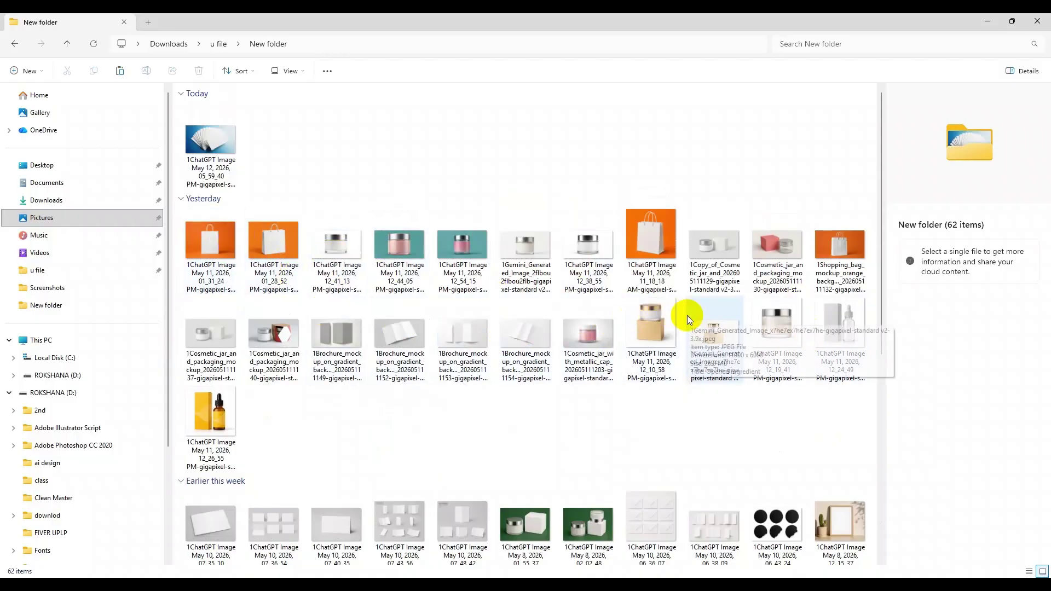
left_click(212, 249)
double_click(212, 249)
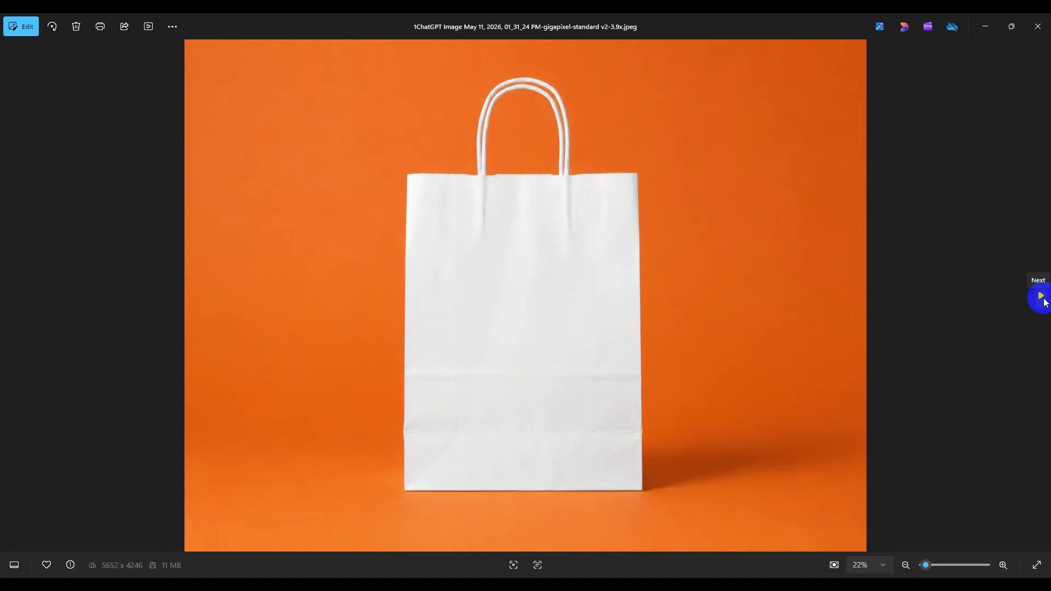
Show the following bag mockup and examine its rope handles and paper surface in close-up.
left_click(1042, 298)
scroll(531, 350, "up", 5)
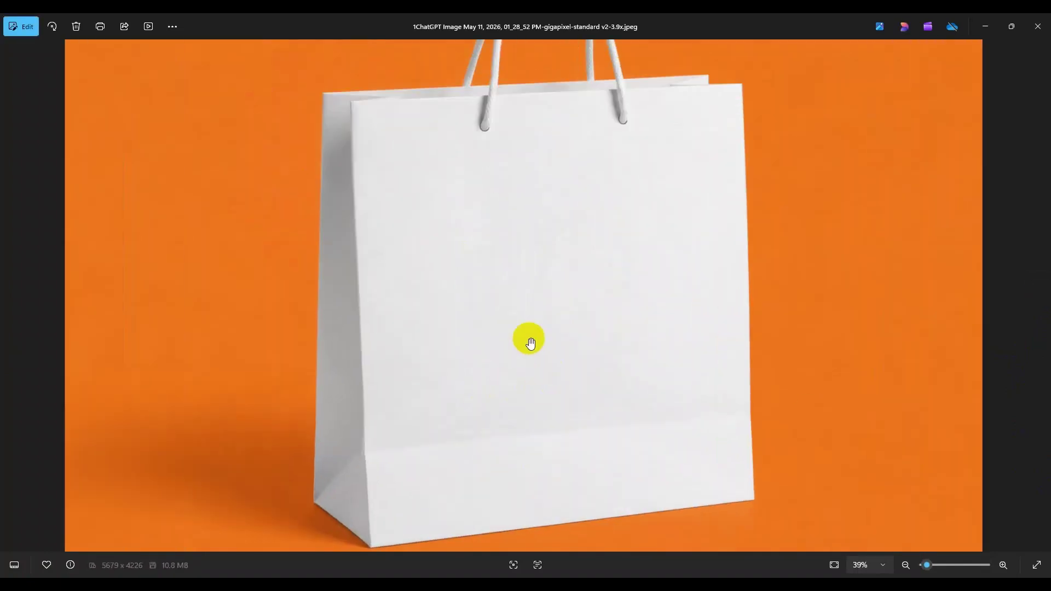
left_click_drag(521, 244, 600, 284)
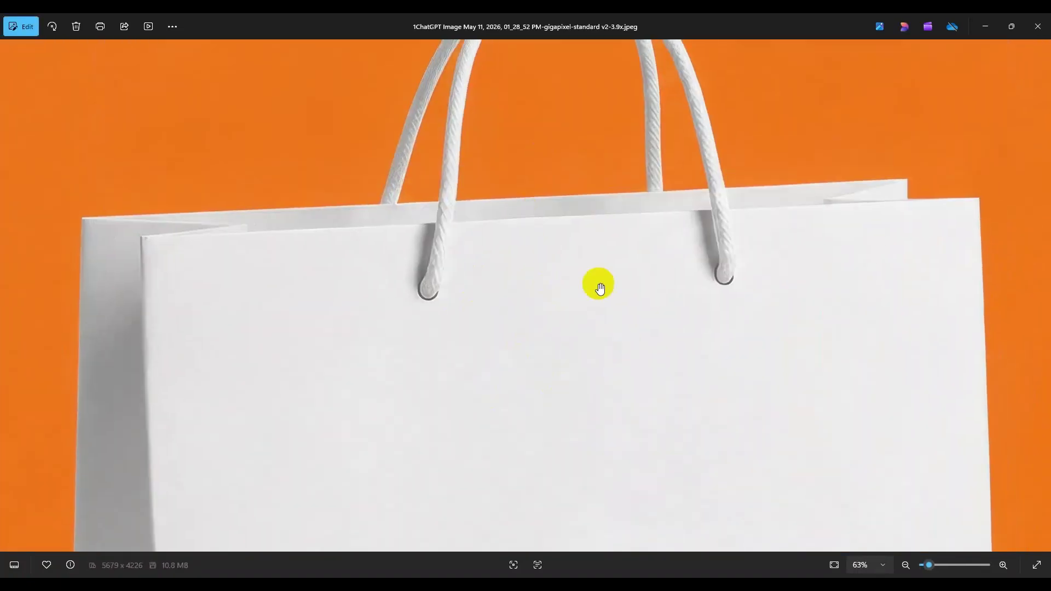
left_click_drag(685, 153, 634, 385)
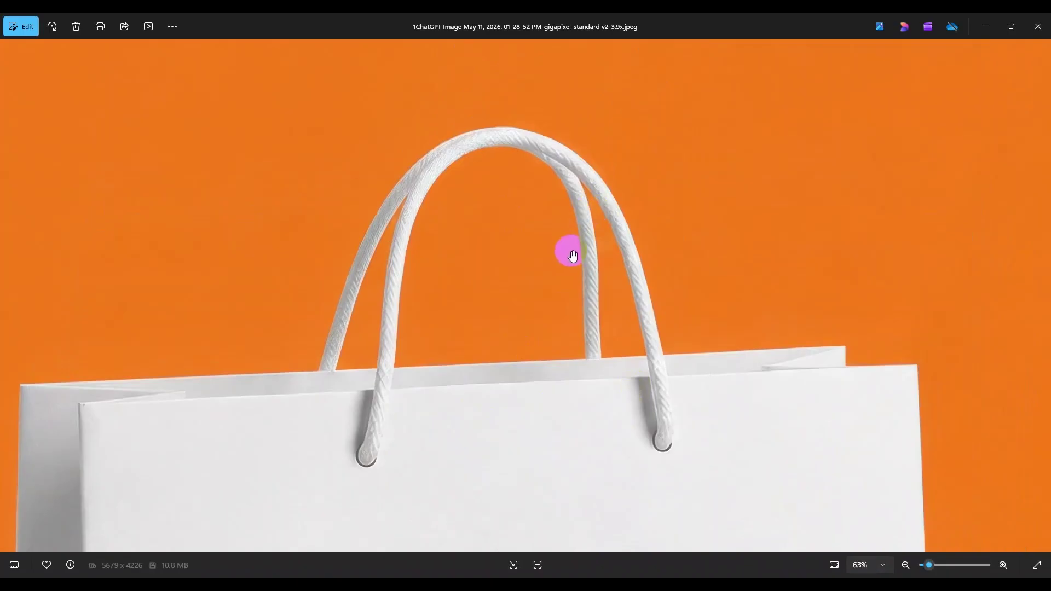
scroll(568, 247, "up", 5)
scroll(624, 243, "down", 10)
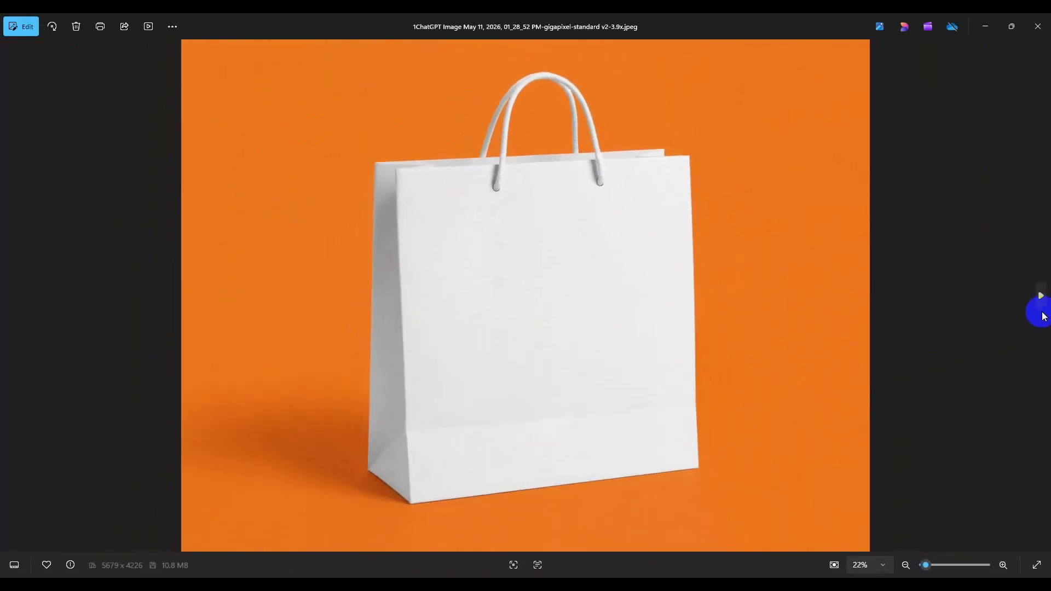
Move on to the glass jar mockup on a white background and inspect its metal lid in close-up.
left_click(1042, 313)
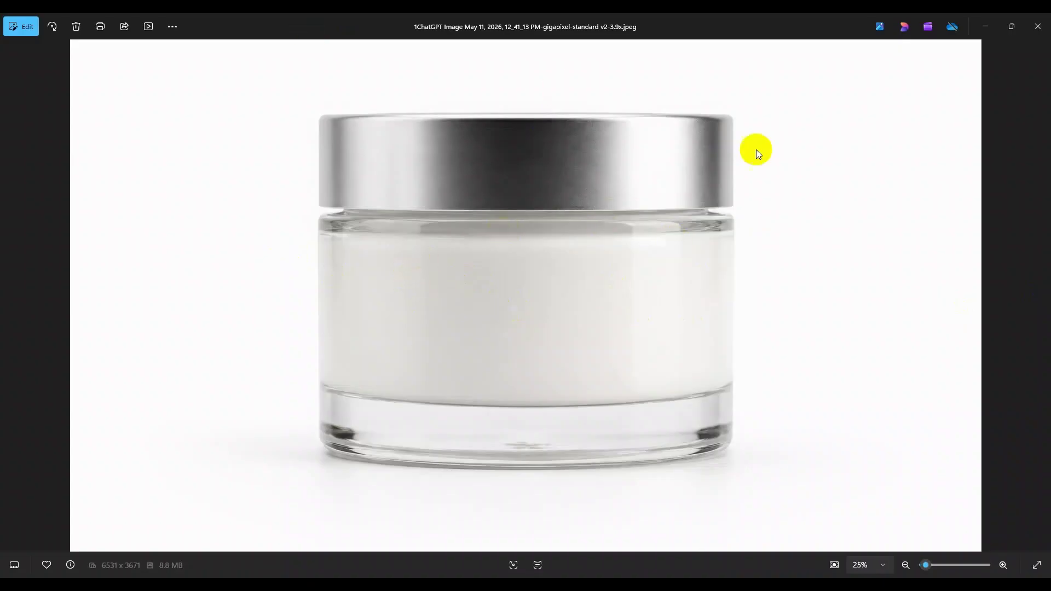
scroll(493, 249, "up", 5)
left_click_drag(516, 155, 439, 338)
scroll(446, 336, "down", 5)
Browse forward through the jar and packaging mockups to the orange-background shopping bag, and go back to the jar beside the white hexagonal box.
left_click(1033, 312)
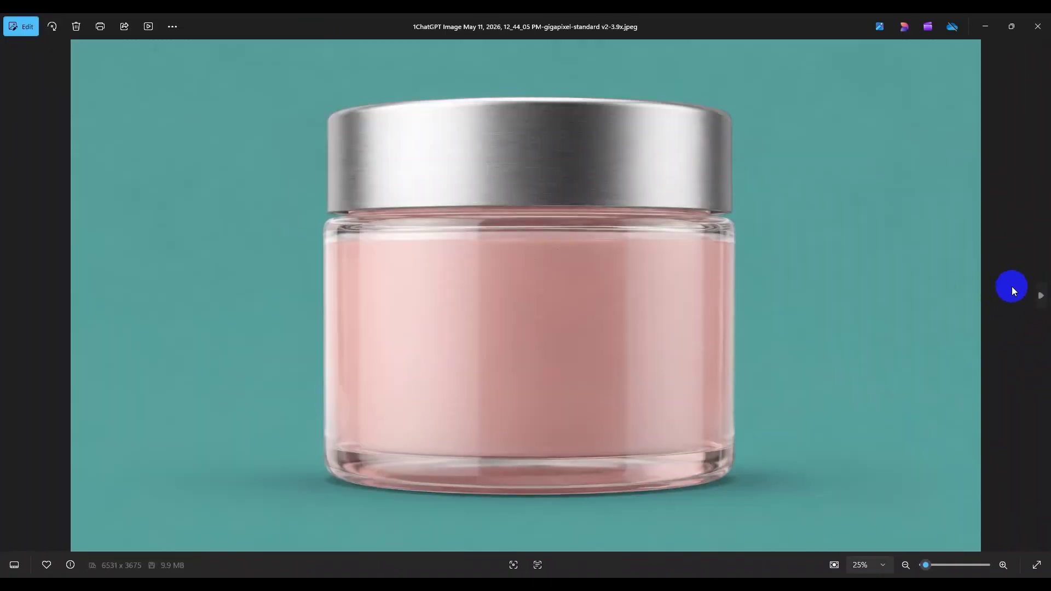
left_click(1040, 295)
left_click(1040, 296)
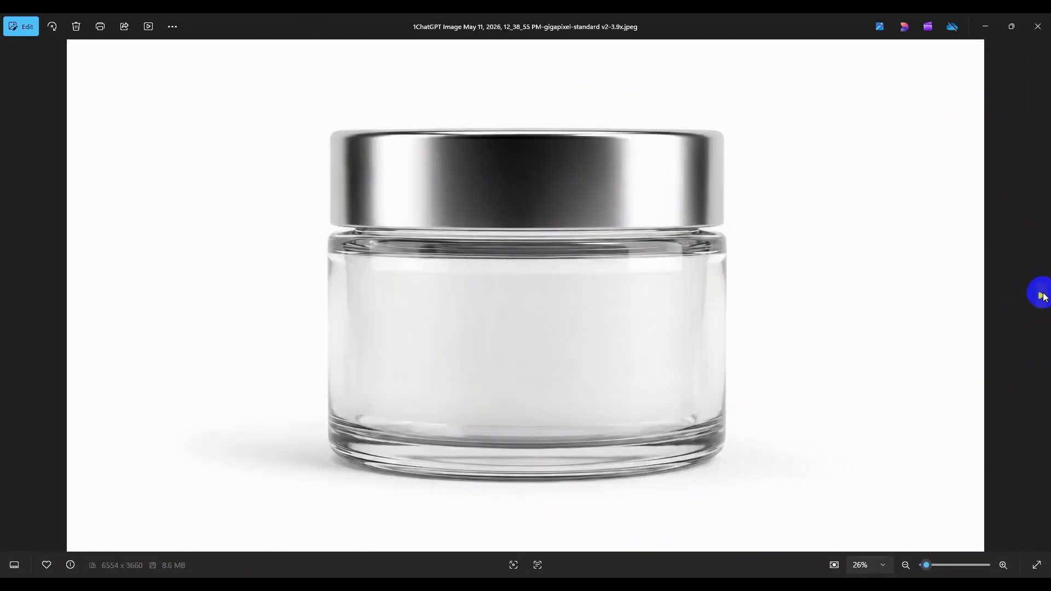
left_click(1040, 295)
left_click(1041, 296)
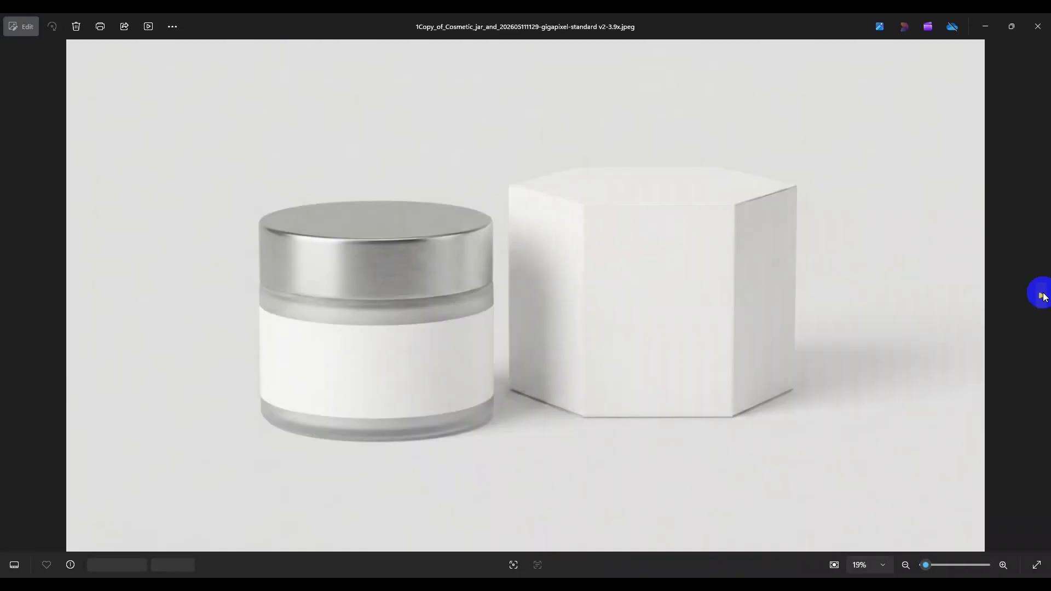
left_click(1042, 296)
left_click(1042, 296)
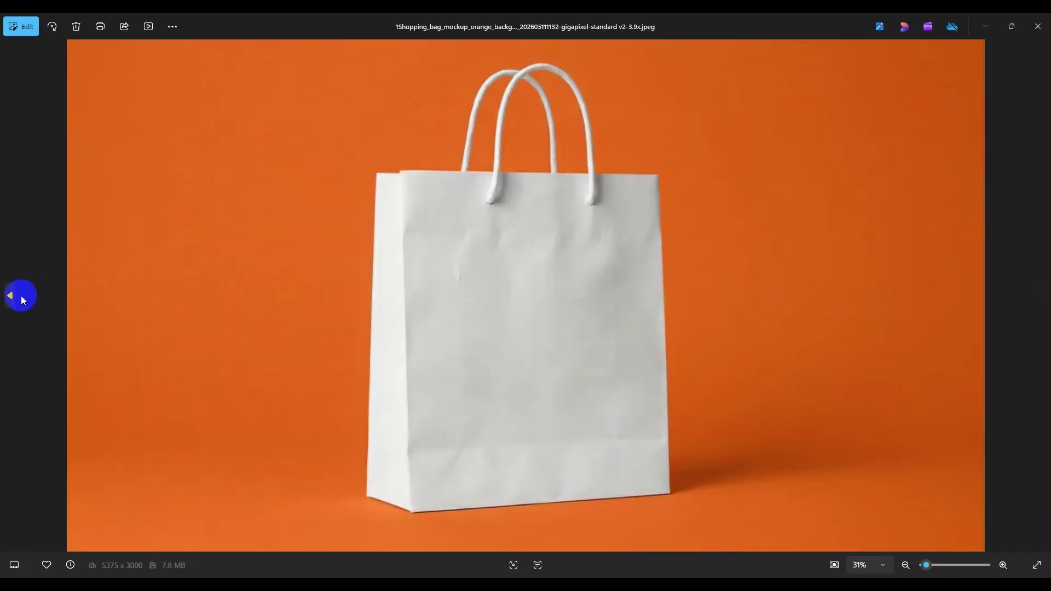
left_click(21, 296)
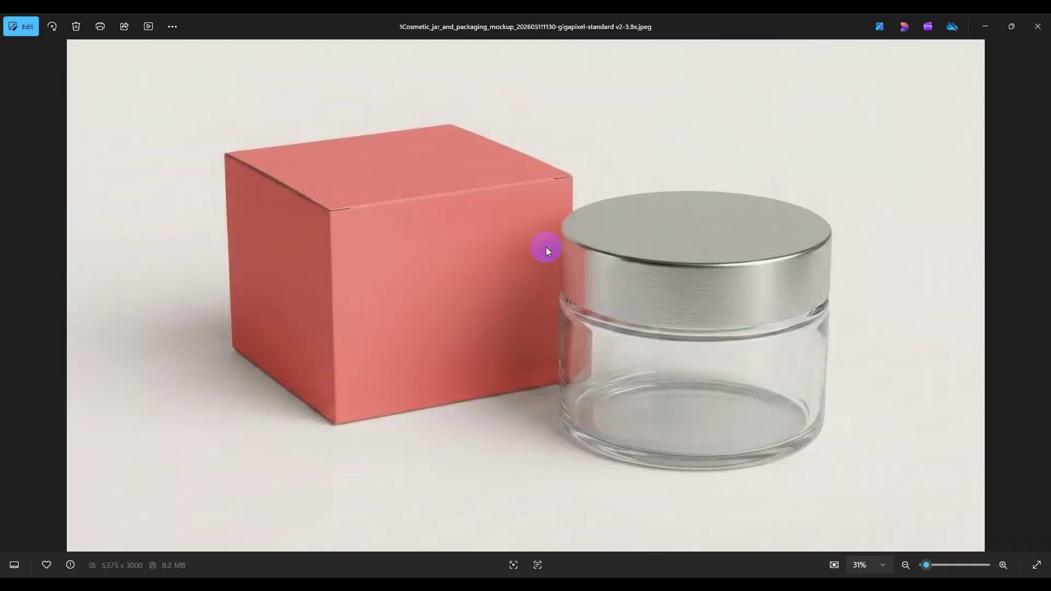
left_click(20, 306)
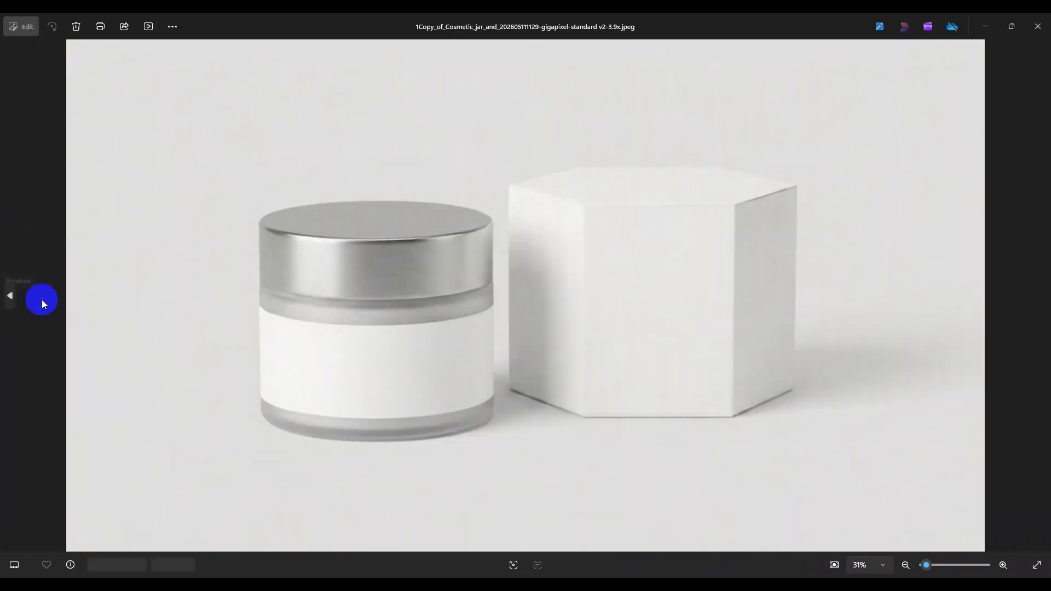
Examine the metal lid of the jar beside the white hexagonal box in close-up and return to the full image.
scroll(389, 299, "up", 5)
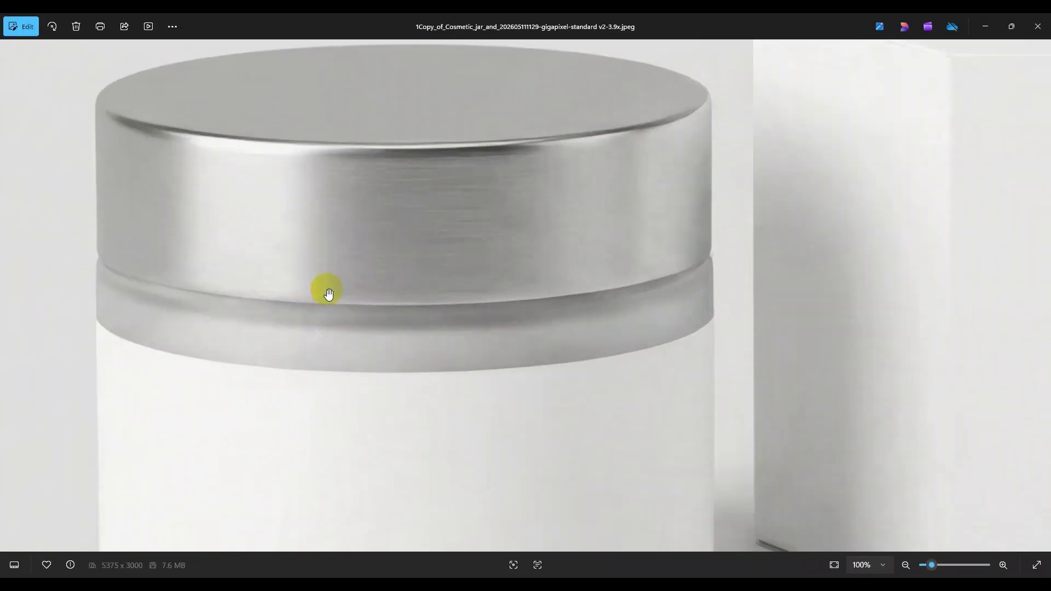
scroll(382, 298, "down", 3)
scroll(382, 298, "down", 2)
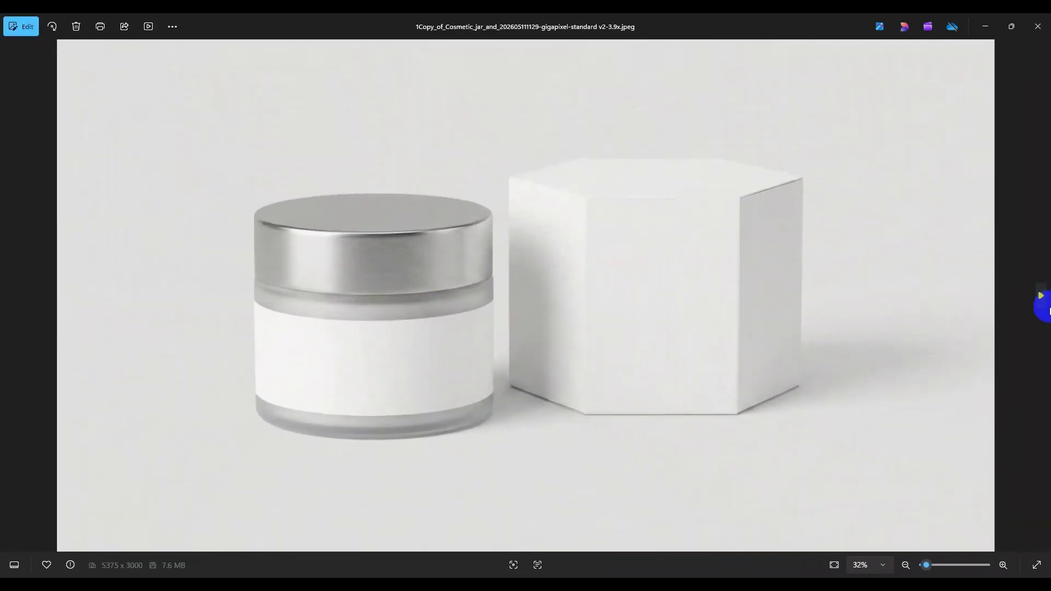
Browse forward past the red box and clear jar to the orange-background shopping bag, and close the photo viewer.
left_click(1040, 298)
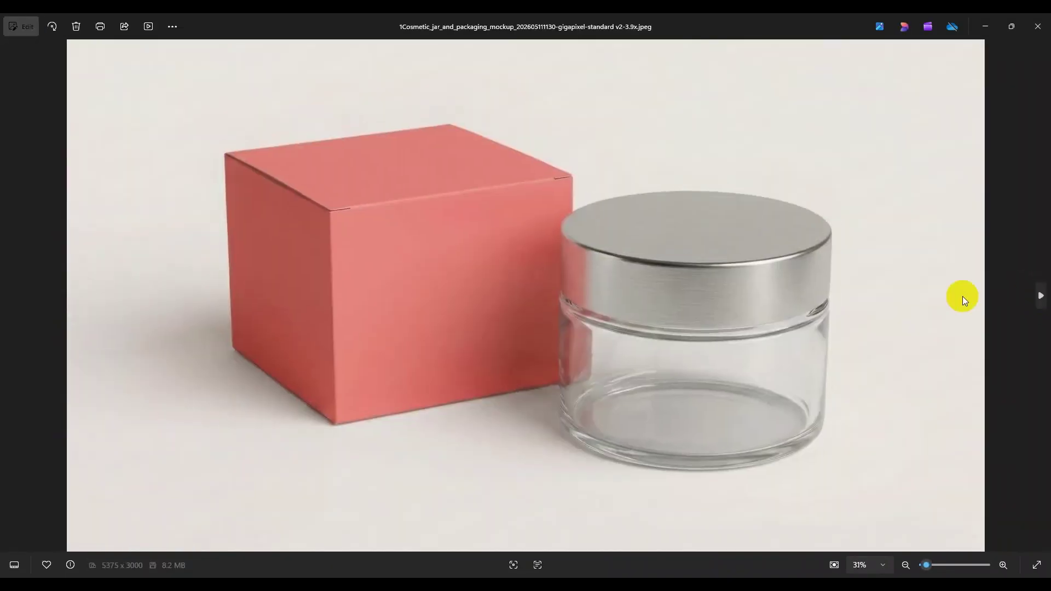
left_click(1040, 296)
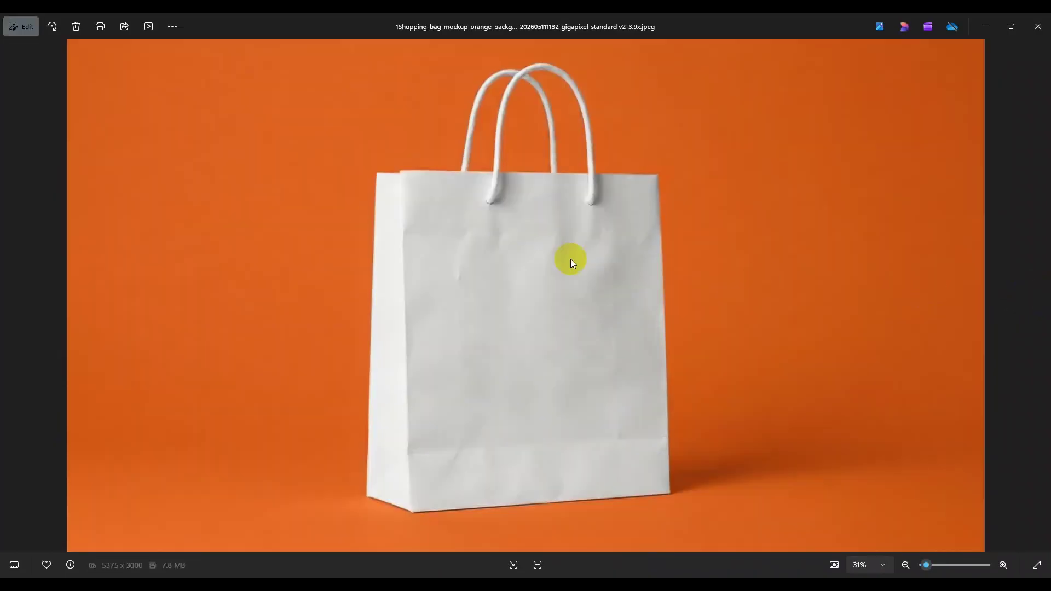
left_click(1037, 26)
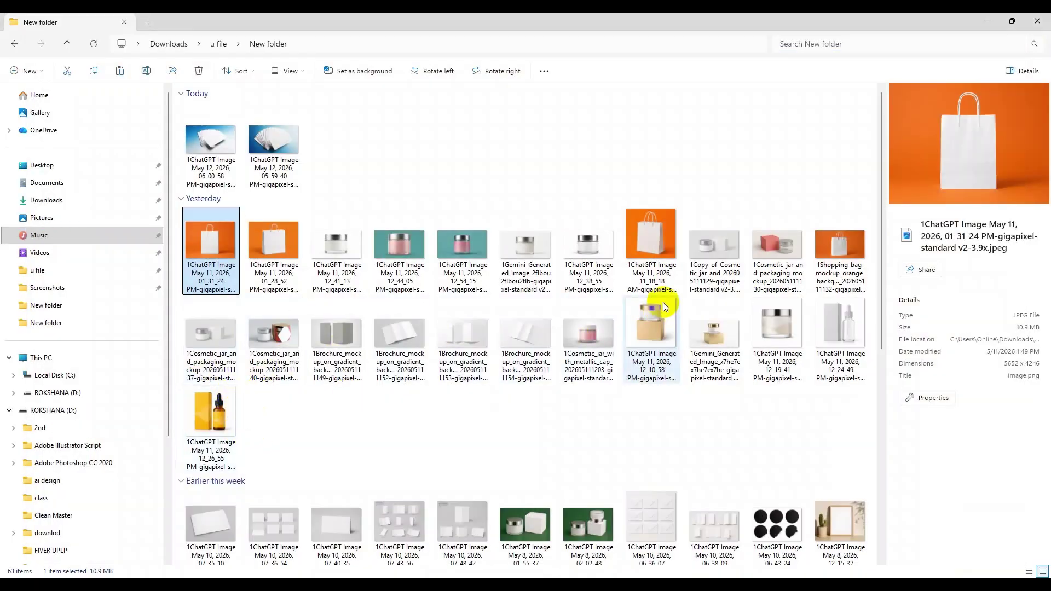
Open the gold-lidded jar on a gold box under Yesterday and examine its metallic lid in close-up.
double_click(648, 333)
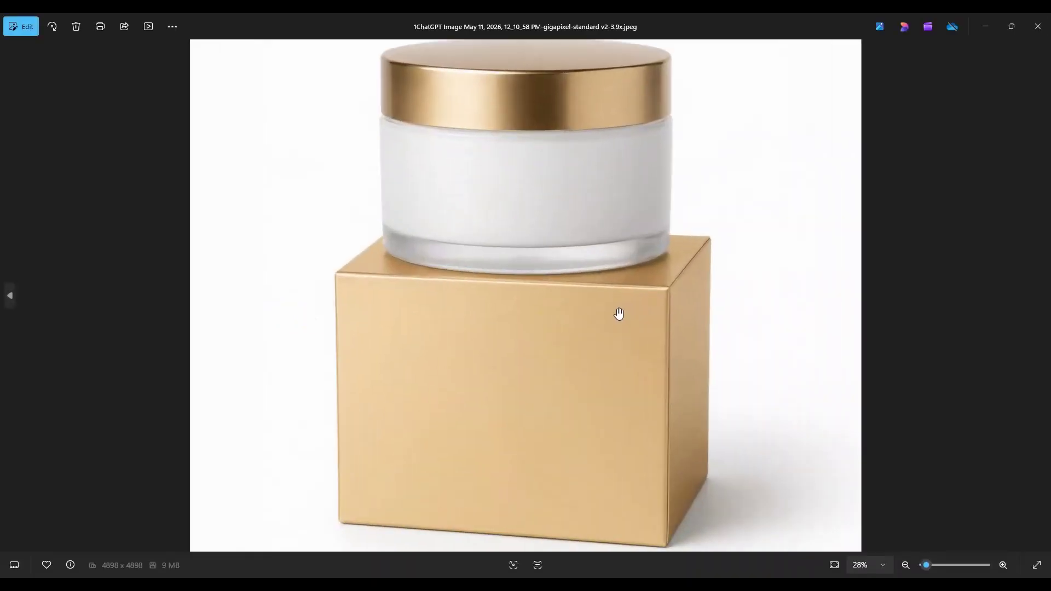
scroll(617, 314, "up", 3)
left_click_drag(537, 188, 501, 338)
scroll(512, 300, "up", 3)
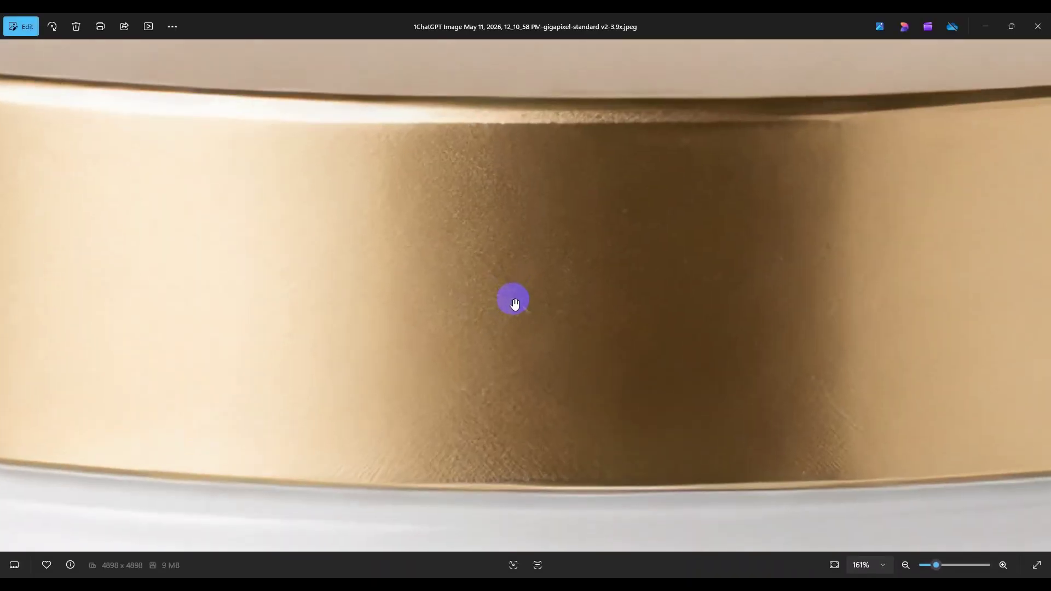
scroll(514, 295, "down", 3)
scroll(528, 277, "down", 3)
scroll(502, 141, "up", 5)
left_click_drag(502, 141, 518, 366)
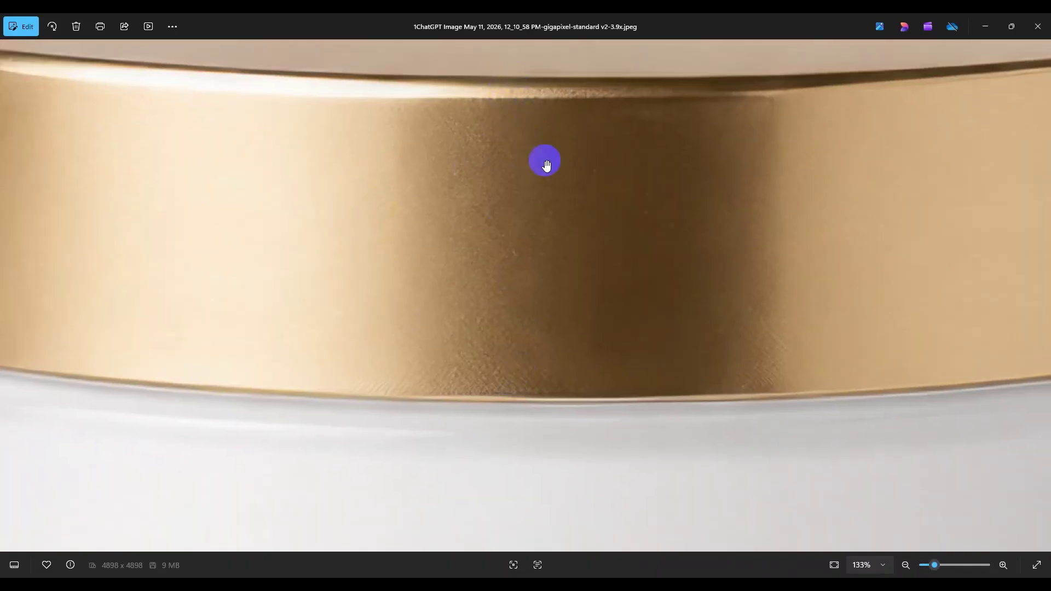
scroll(567, 249, "down", 3)
scroll(656, 274, "down", 3)
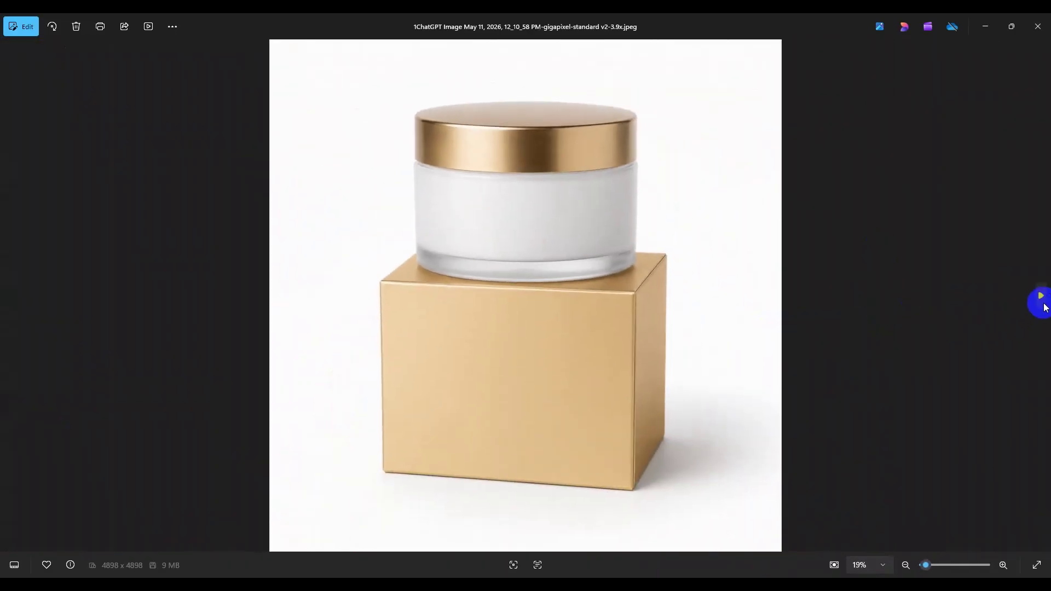
Browse forward through the following product mockups to the amber dropper bottle beside the yellow box.
left_click(1042, 296)
left_click(1041, 296)
left_click(1041, 296)
left_click(1041, 295)
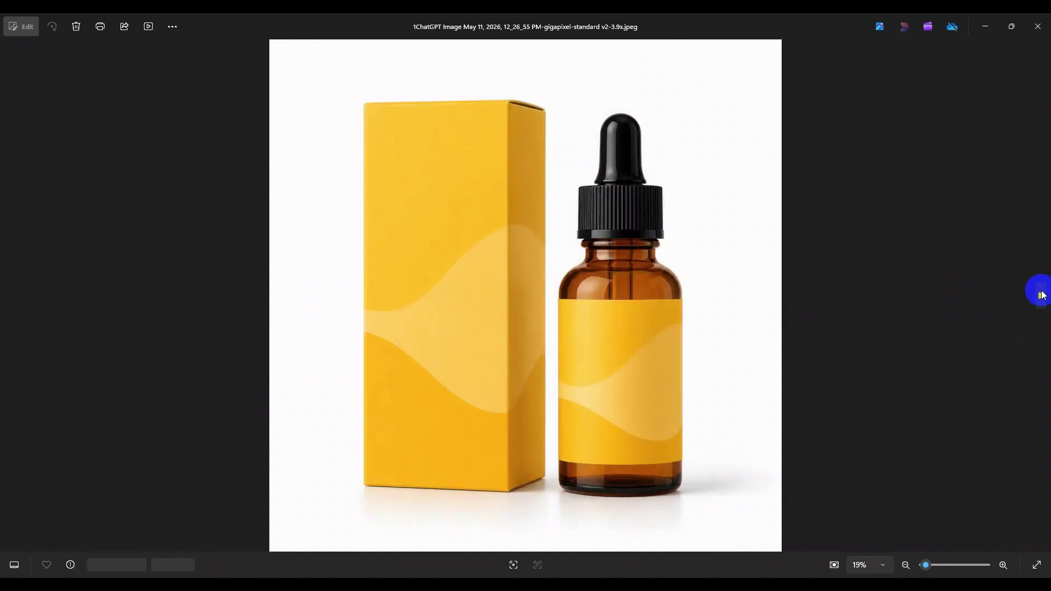
Go back to the clear dropper bottle beside the plain grey box and inspect its ribbed cap in close-up.
left_click(10, 295)
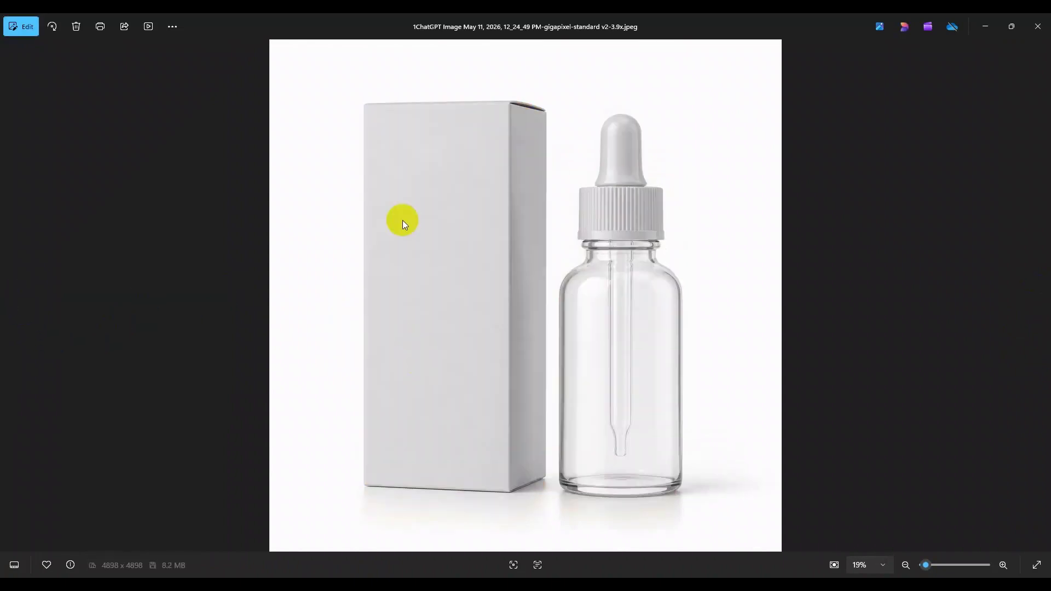
scroll(650, 153, "up", 6)
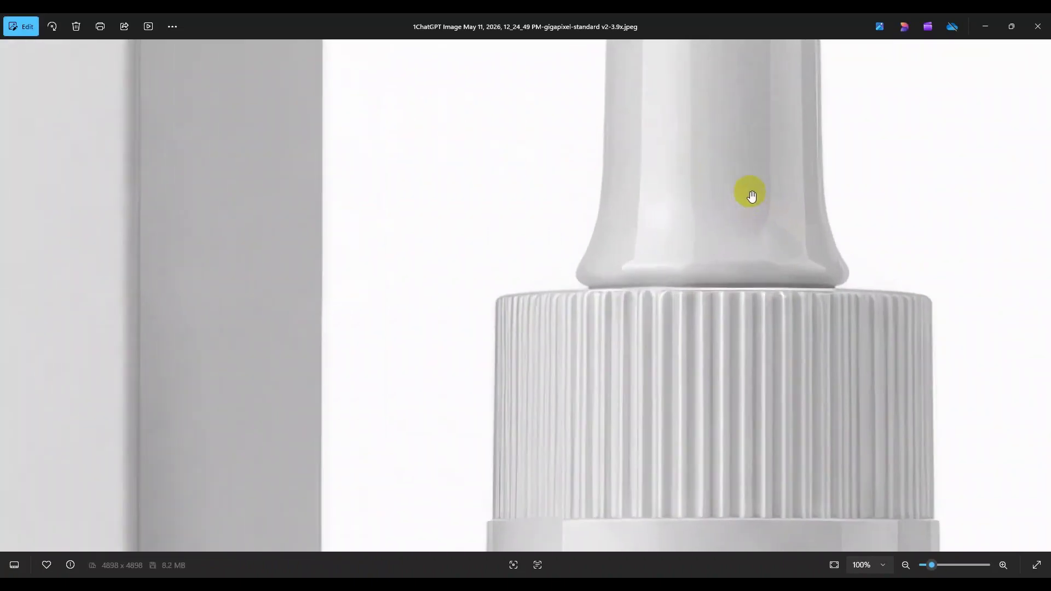
left_click_drag(751, 195, 752, 344)
scroll(694, 277, "down", 6)
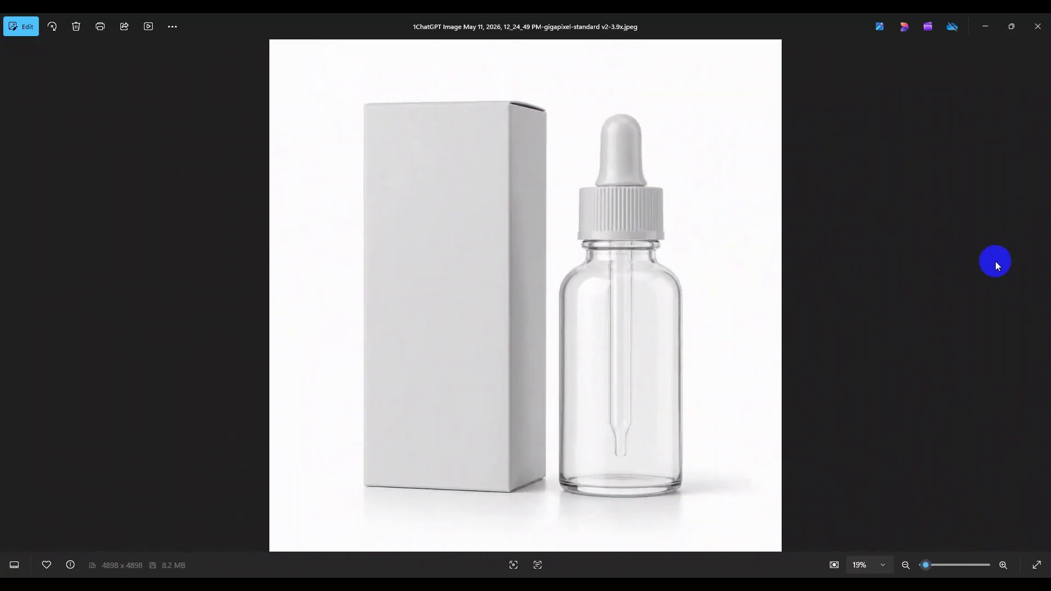
Browse forward past the yellow box, blank booklet and folded card mockups to the A4 Trifold Brochure Mockup Set.
left_click(1034, 295)
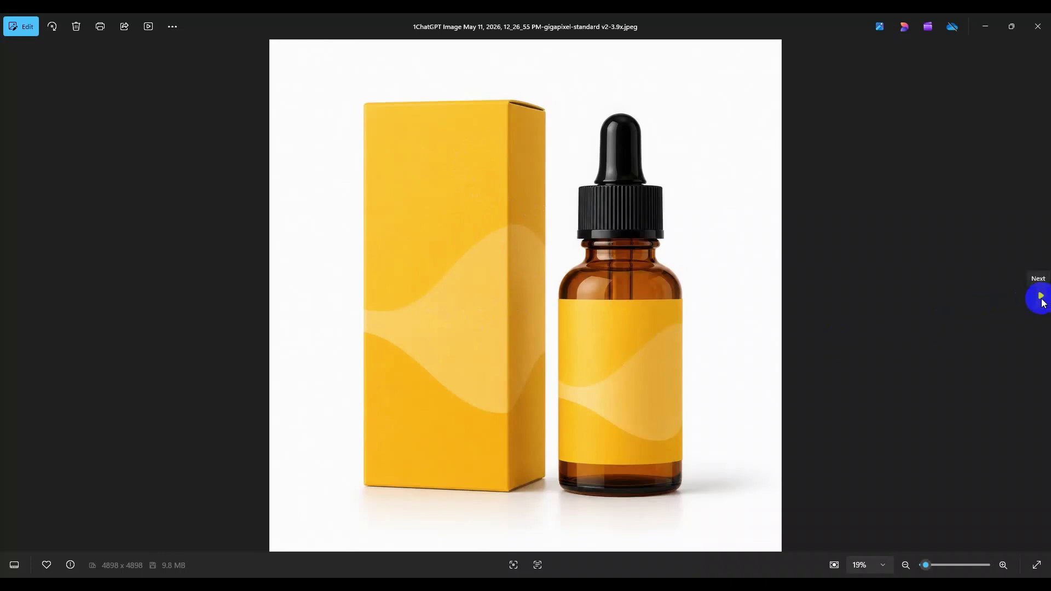
left_click(1042, 299)
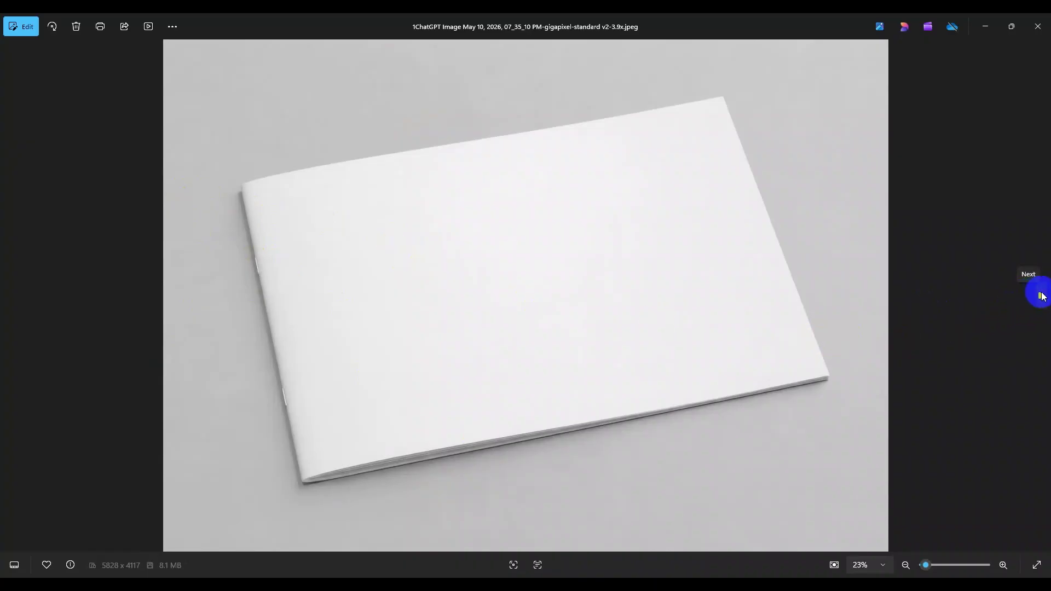
left_click(1039, 296)
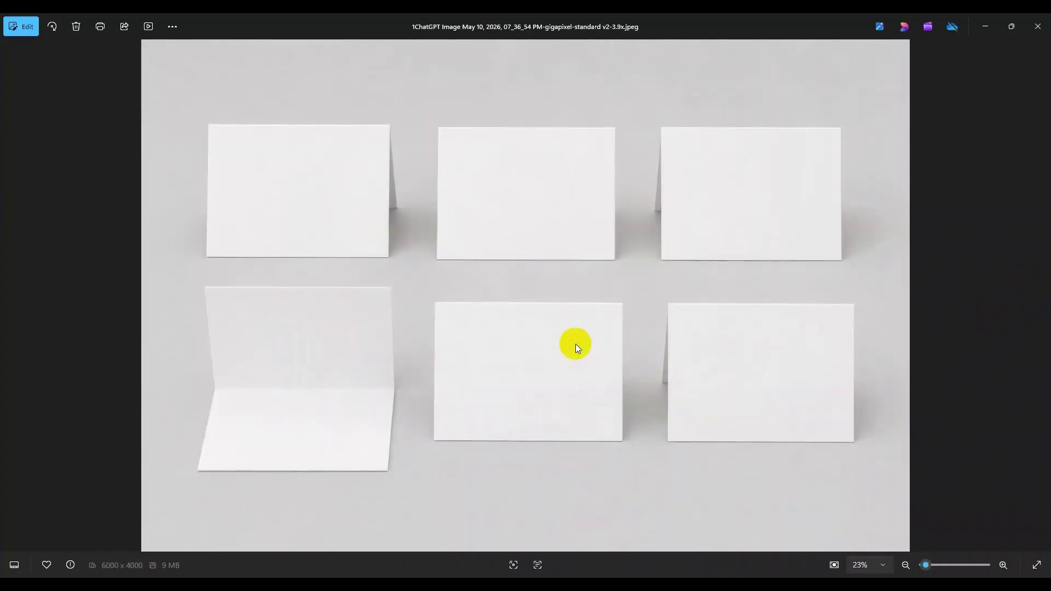
left_click(1039, 296)
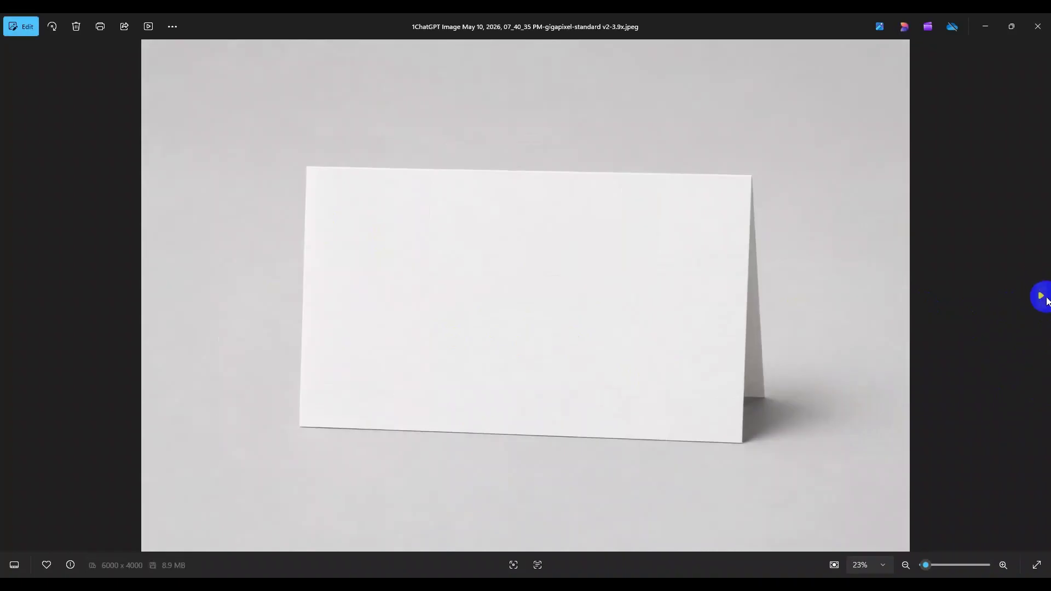
left_click(1042, 299)
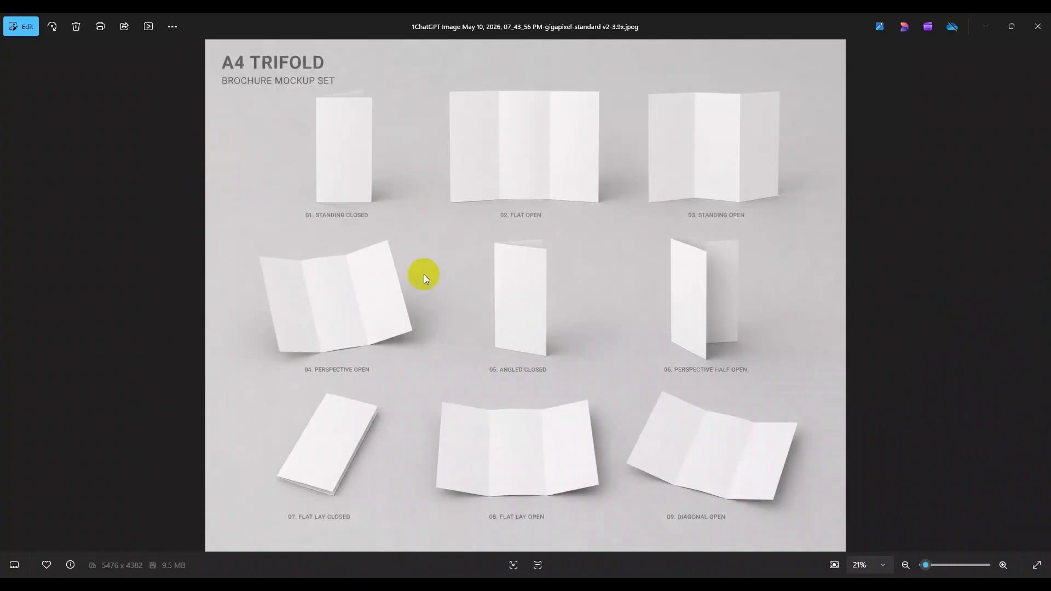
Inspect the "02. Flat Open" brochure in the trifold set in close-up and return to the full image.
scroll(424, 274, "up", 5)
left_click_drag(544, 171, 542, 407)
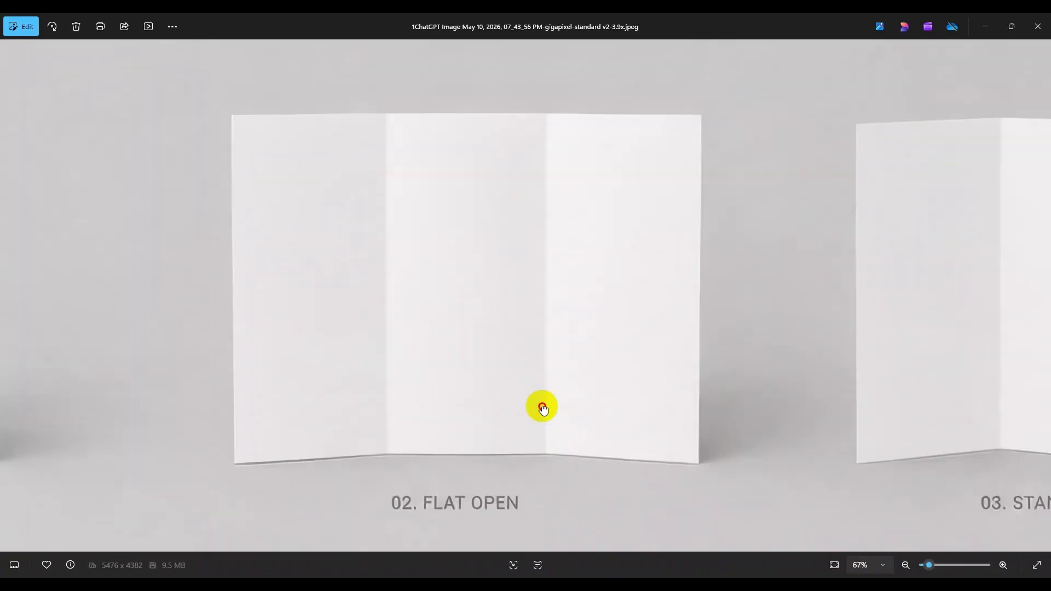
scroll(542, 300, "down", 5)
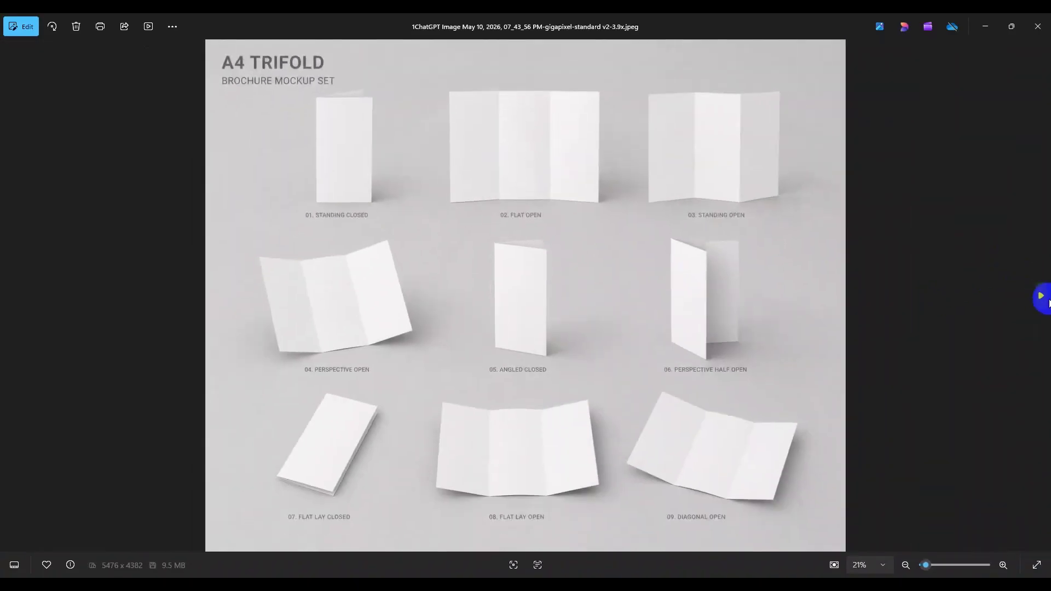
View the green-background jar and box, revisit the preceding A4 trifold cover mockup, and move on to the green-background two-jar mockup.
left_click(1045, 299)
left_click(1044, 299)
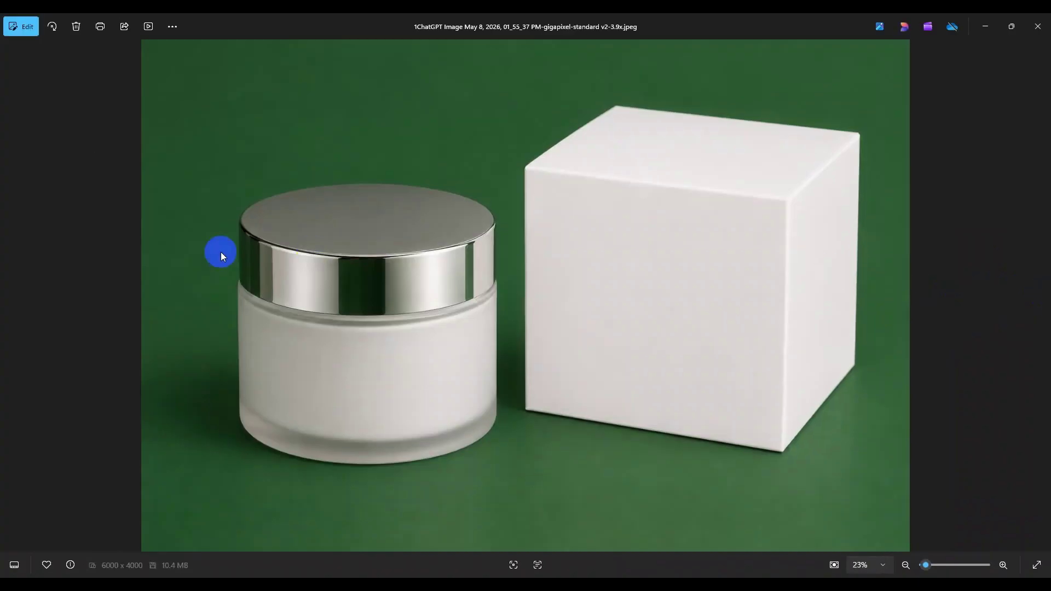
left_click(11, 298)
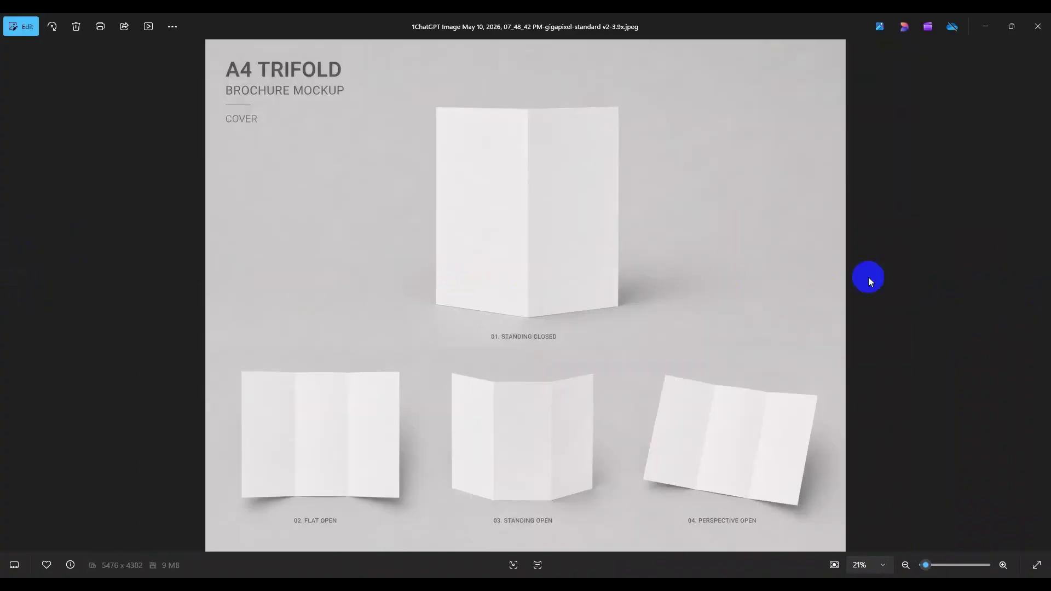
left_click(1037, 298)
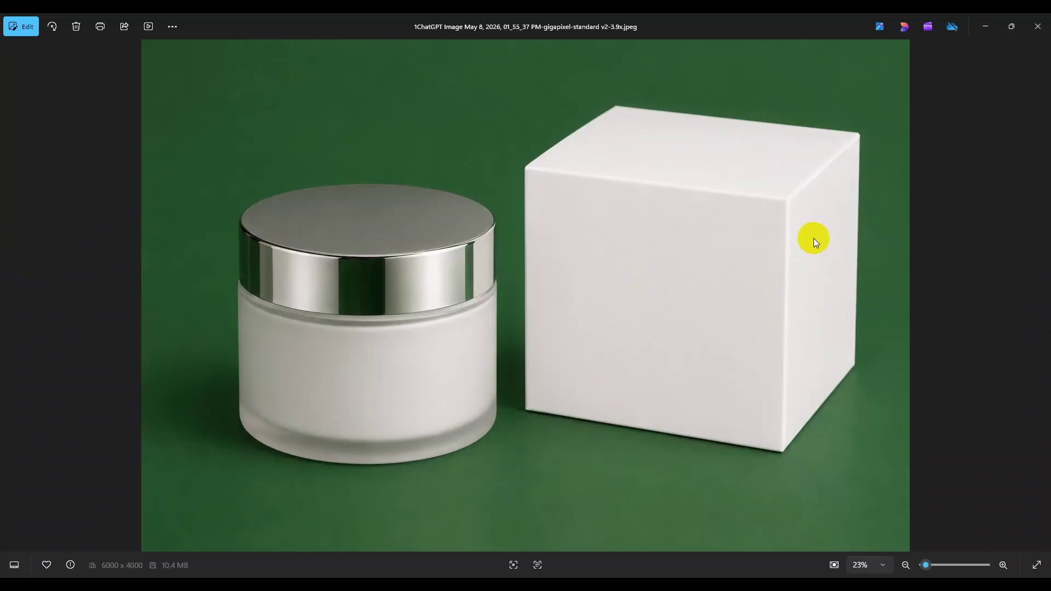
left_click(1040, 296)
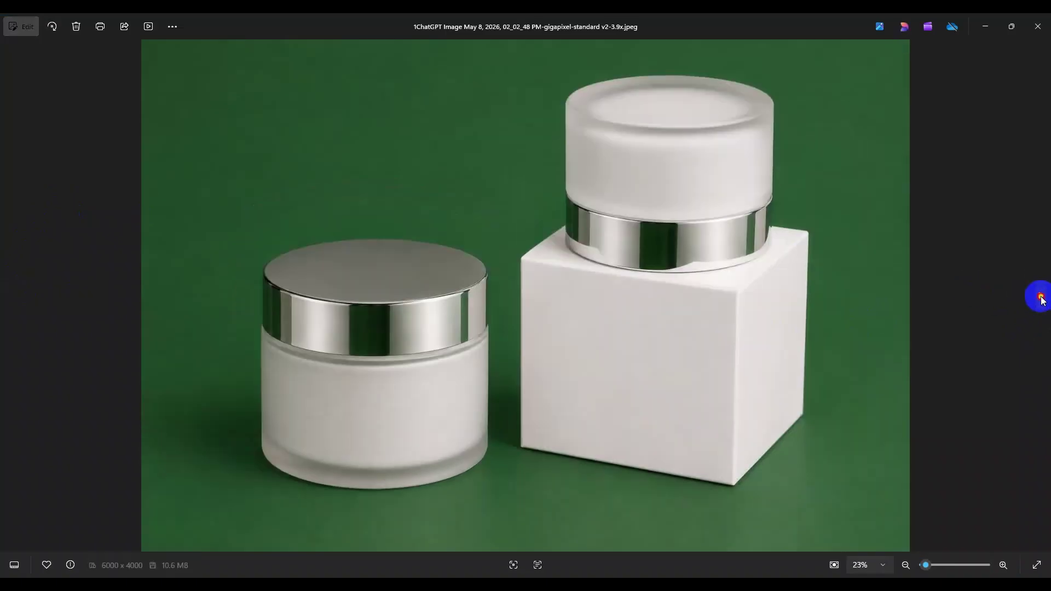
Browse forward through the brochure, black circle, helmet and stationery mockups to the jar beside a white box, and close the viewer.
left_click(1041, 297)
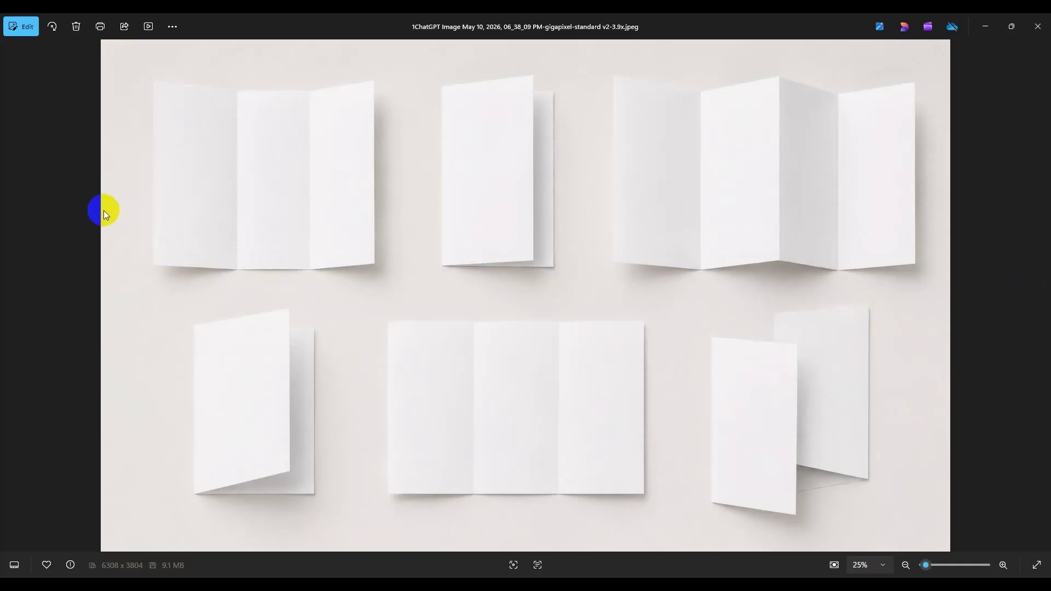
left_click(1041, 297)
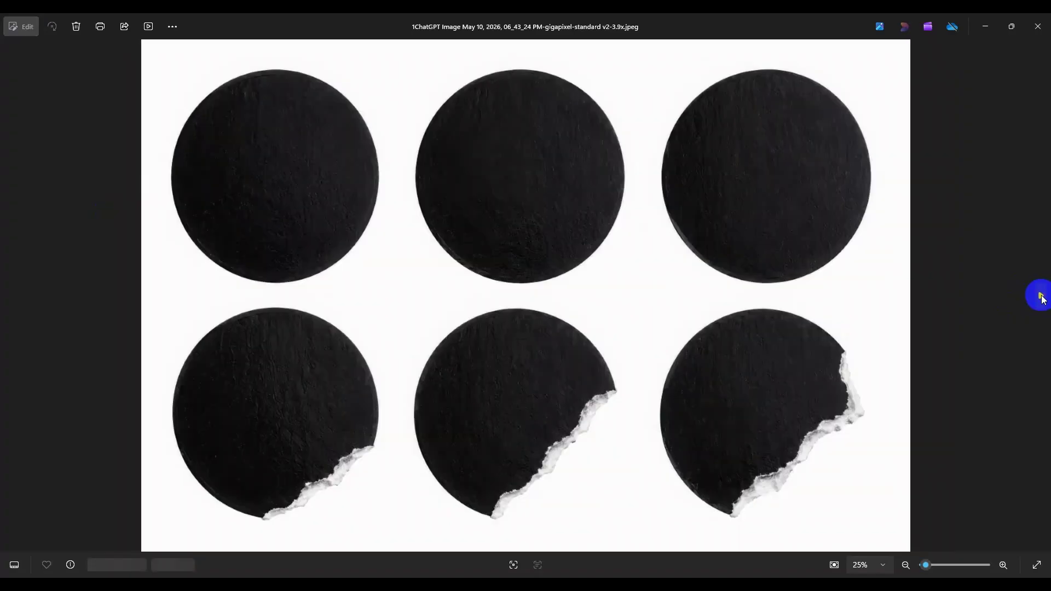
left_click(1040, 297)
left_click(1040, 297)
left_click(1041, 297)
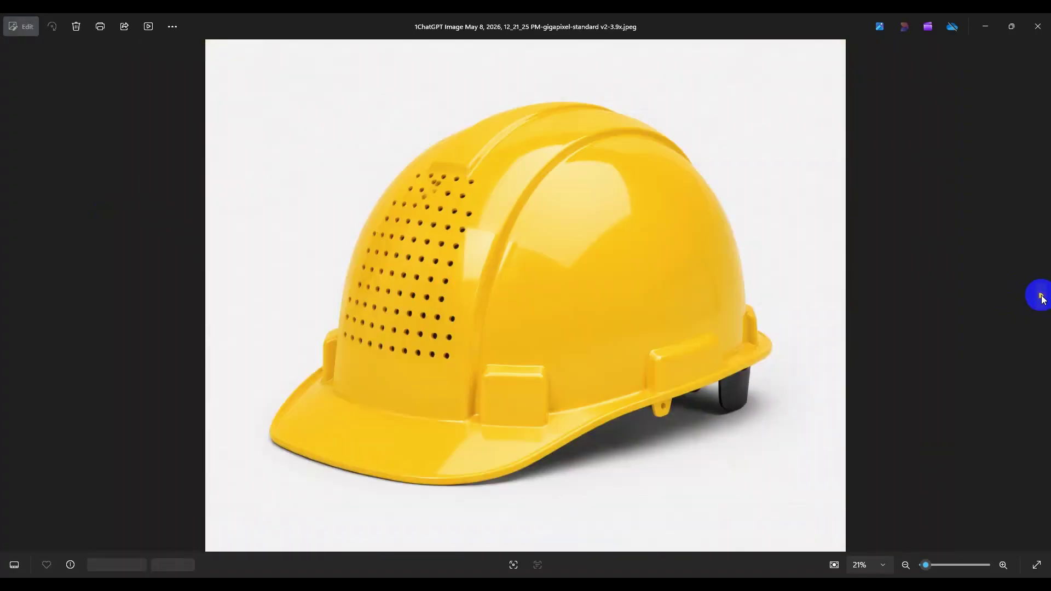
left_click(1040, 297)
left_click(1040, 297)
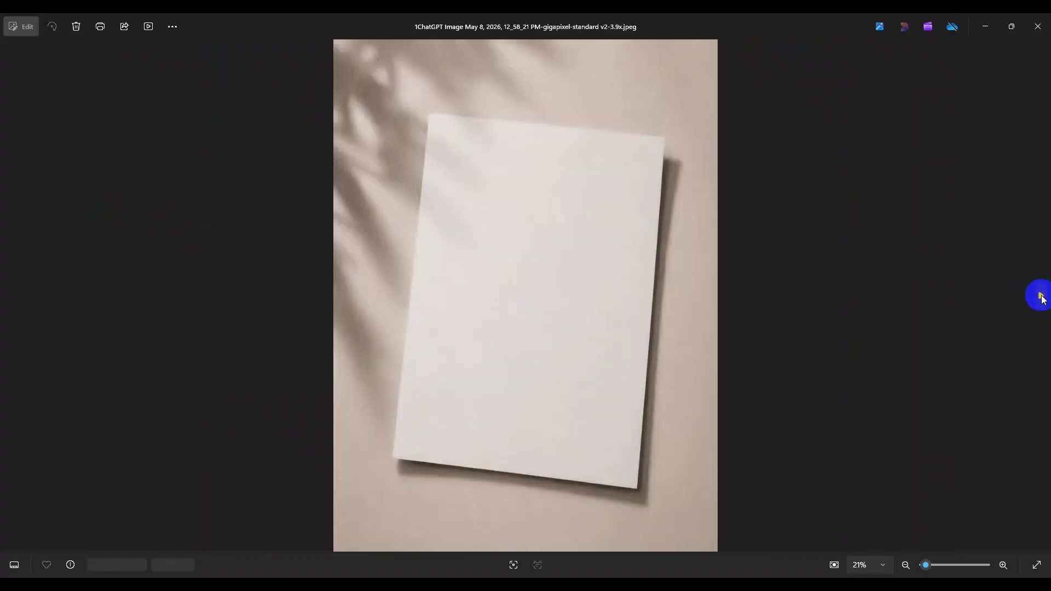
left_click(1041, 297)
left_click(1041, 296)
left_click(1041, 297)
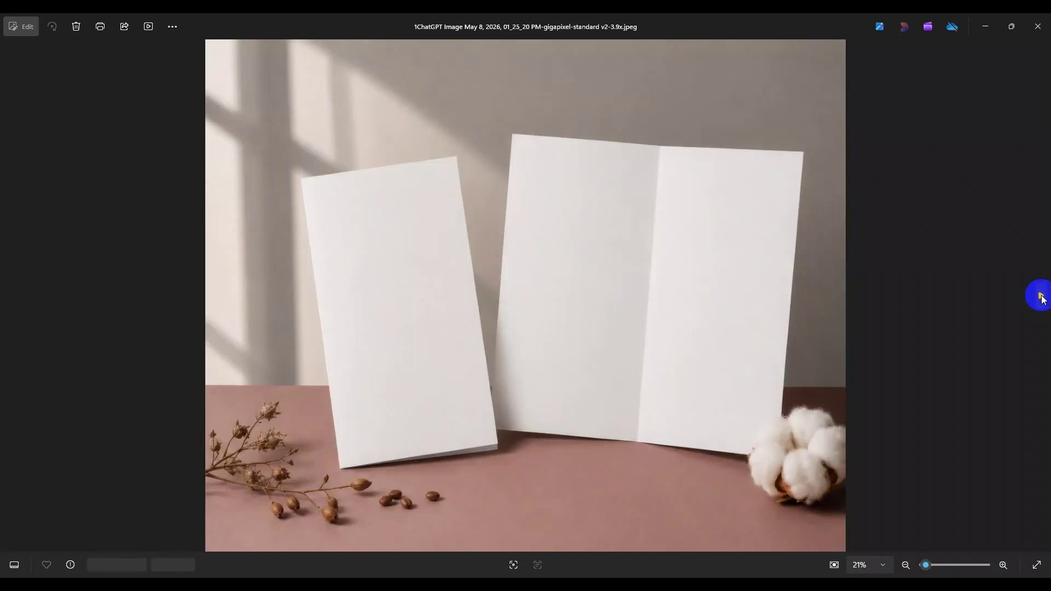
left_click(1040, 296)
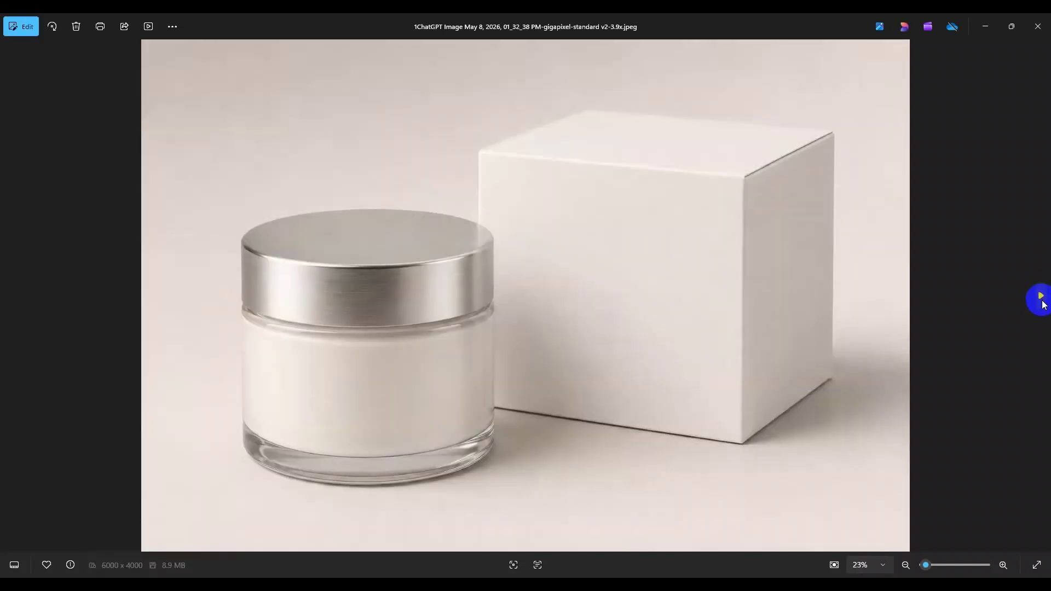
left_click(1038, 27)
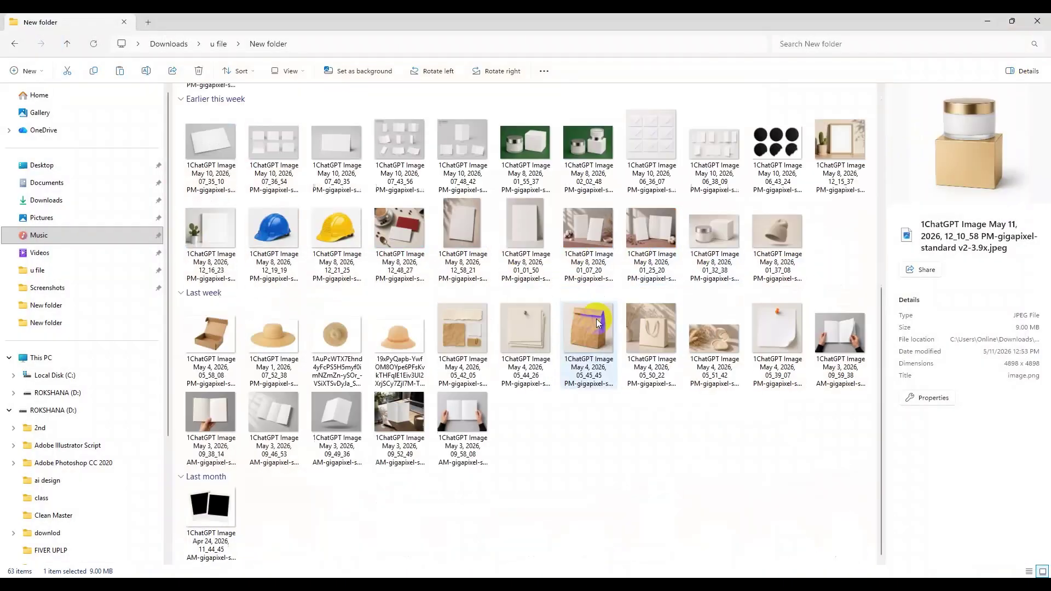
Open the cardboard box image under Last week, browse forward to the pinned paper notes, and go back to the straw hat with the braided band.
double_click(212, 342)
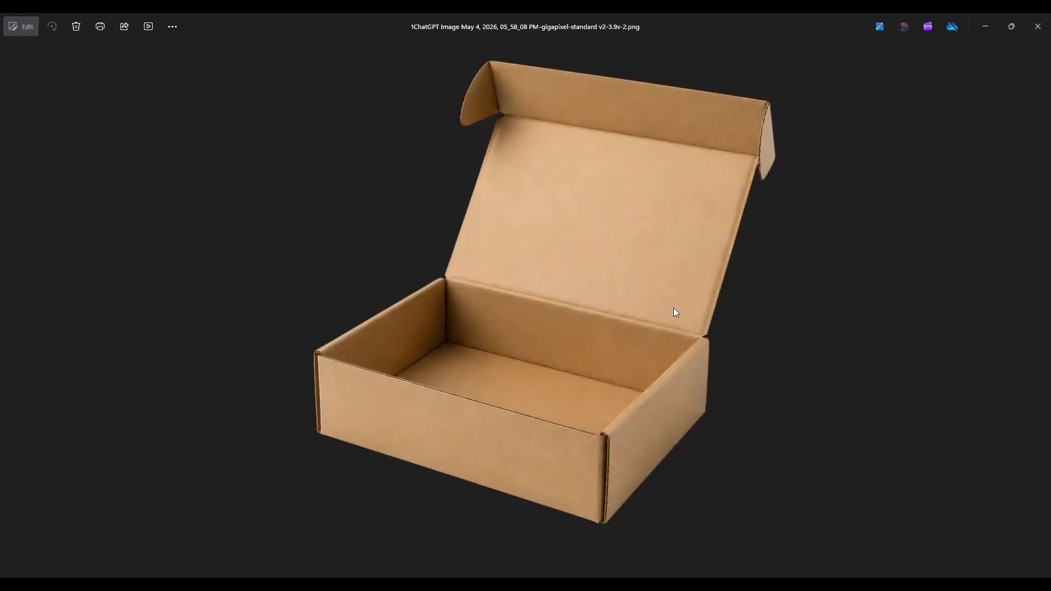
left_click(1043, 298)
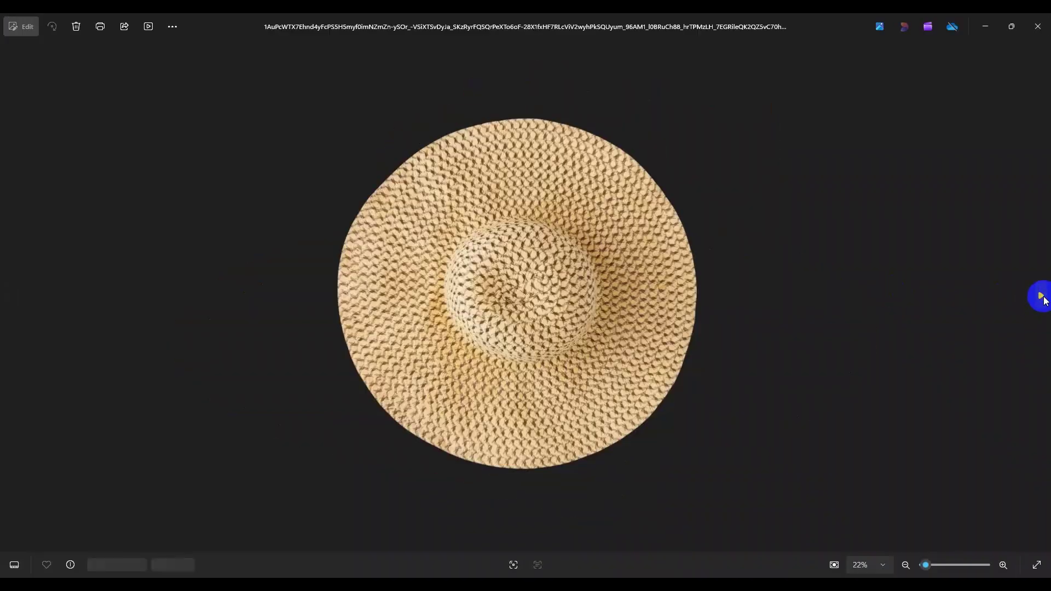
left_click(1043, 298)
left_click(1042, 298)
left_click(1043, 298)
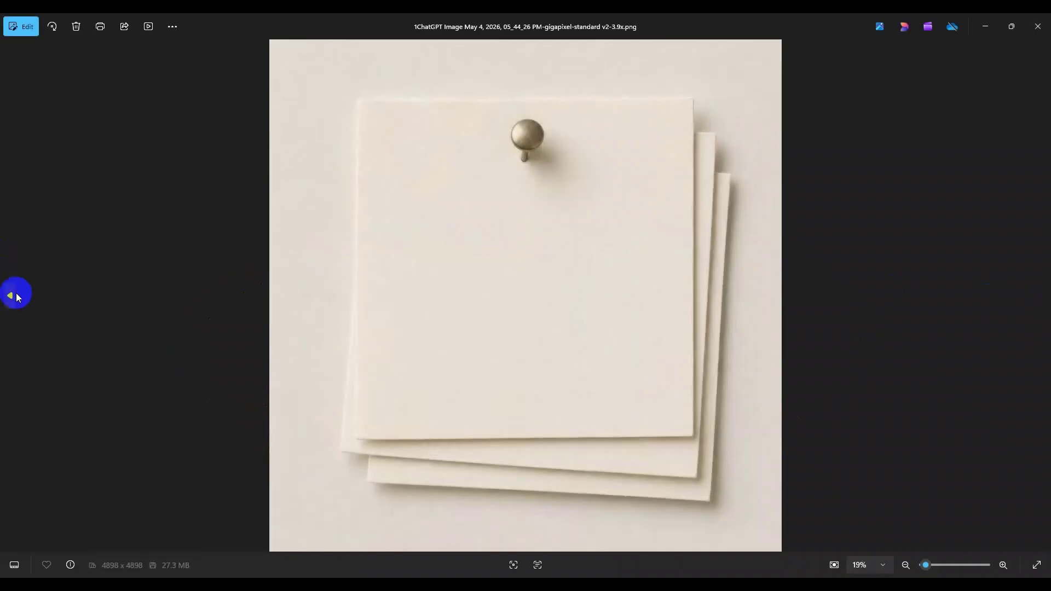
left_click(17, 296)
left_click(14, 296)
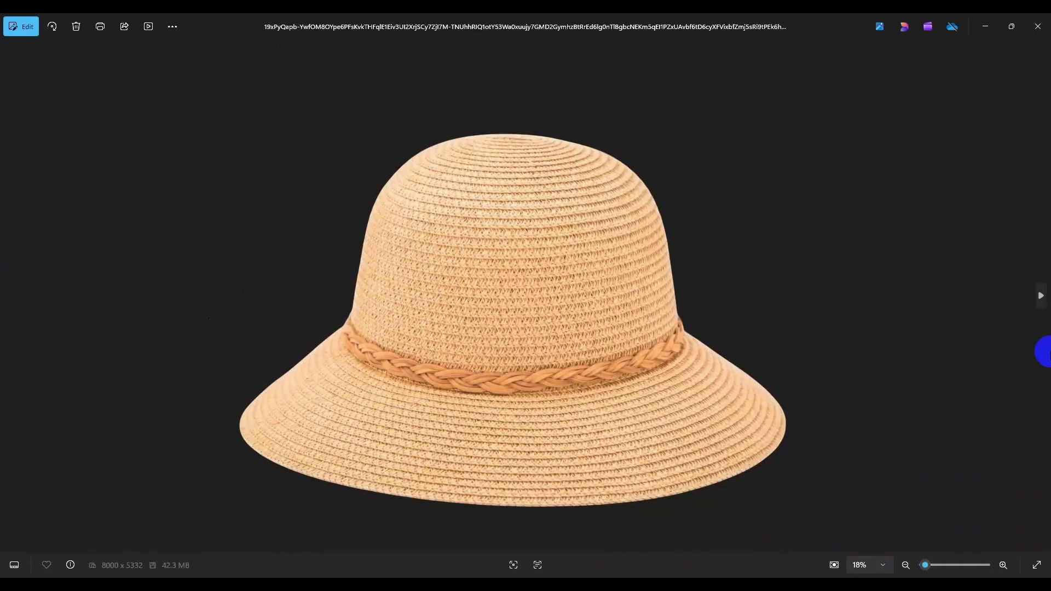
Browse forward from the straw hat past the pinned paper notes and torn paper pieces to the white note with the orange pushpin.
left_click(1042, 298)
left_click(1043, 299)
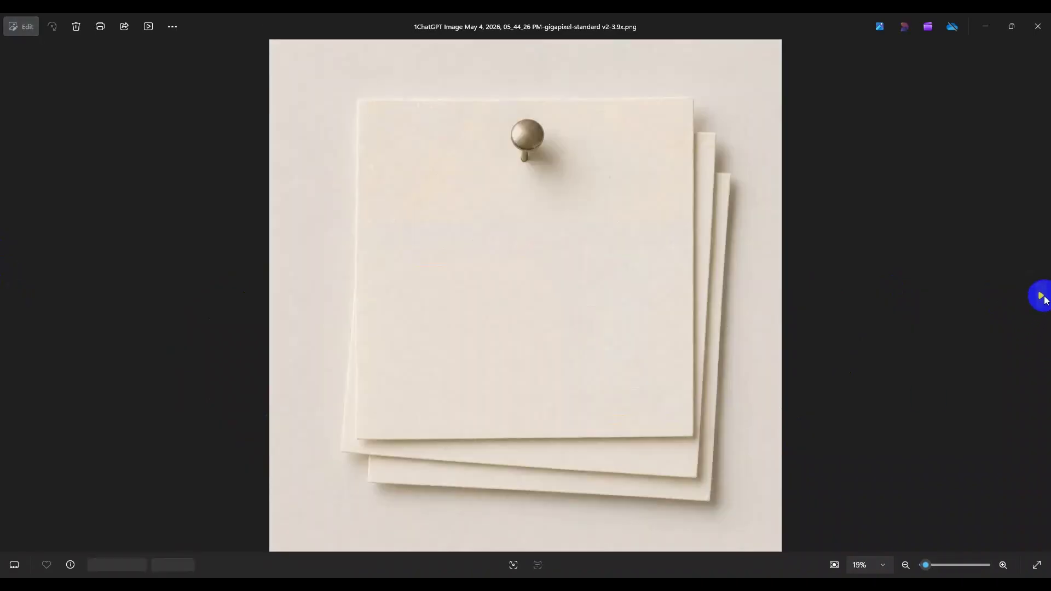
left_click(1043, 298)
left_click(1042, 298)
left_click(1043, 298)
left_click(1043, 298)
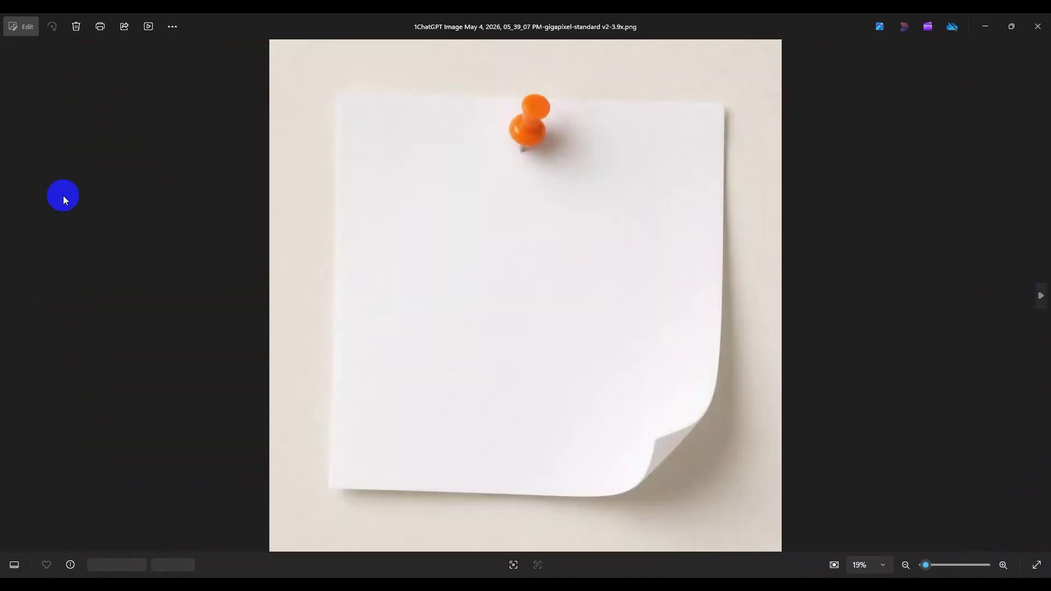
Browse back through the cream shopping bag and the pinned paper notes to the straw hat with the braided band.
left_click(10, 298)
left_click(9, 297)
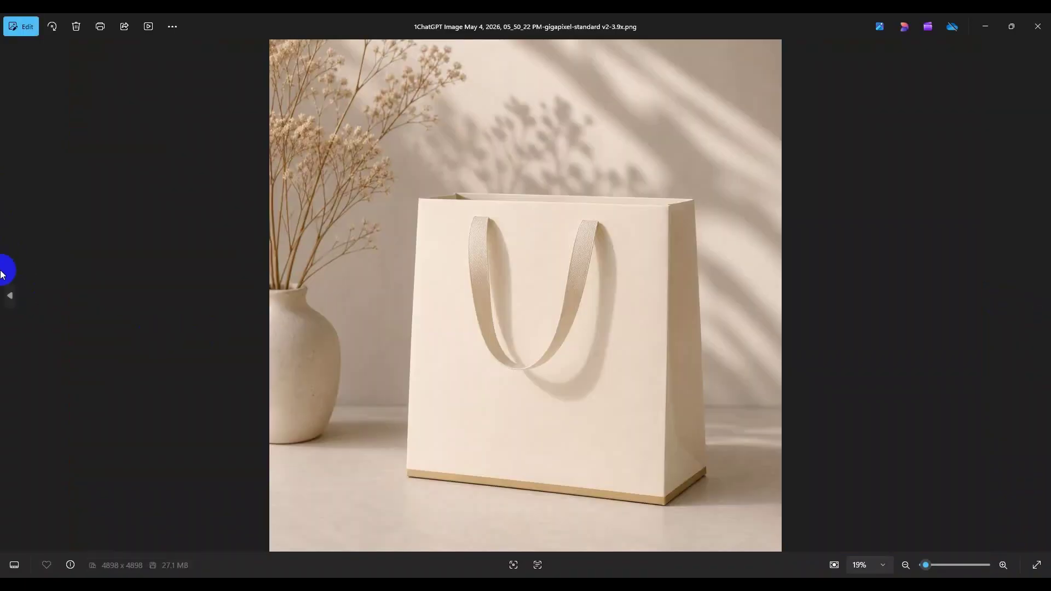
left_click(11, 296)
left_click(15, 295)
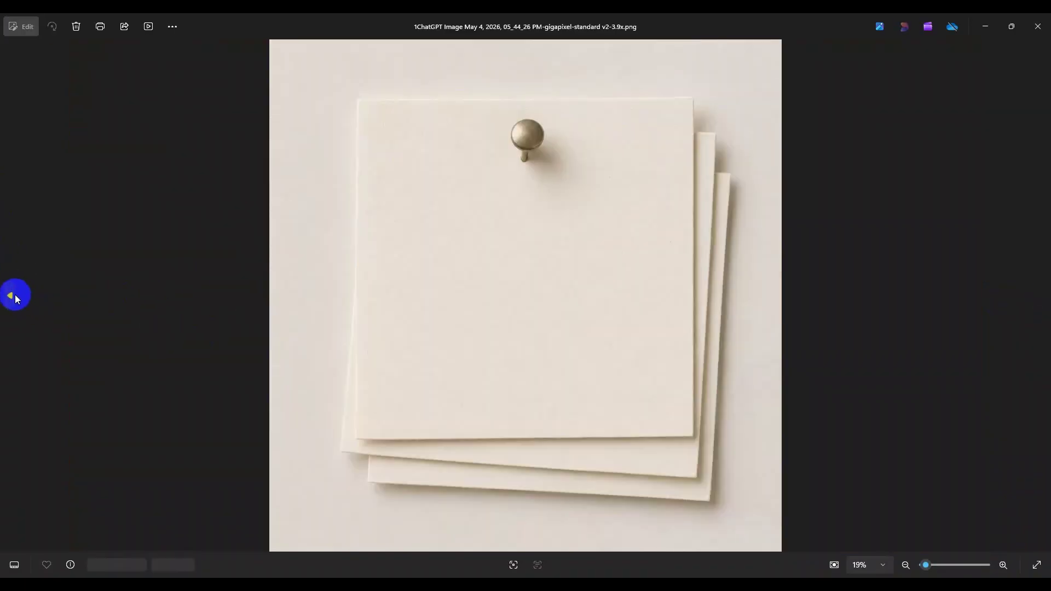
left_click(15, 296)
left_click(15, 296)
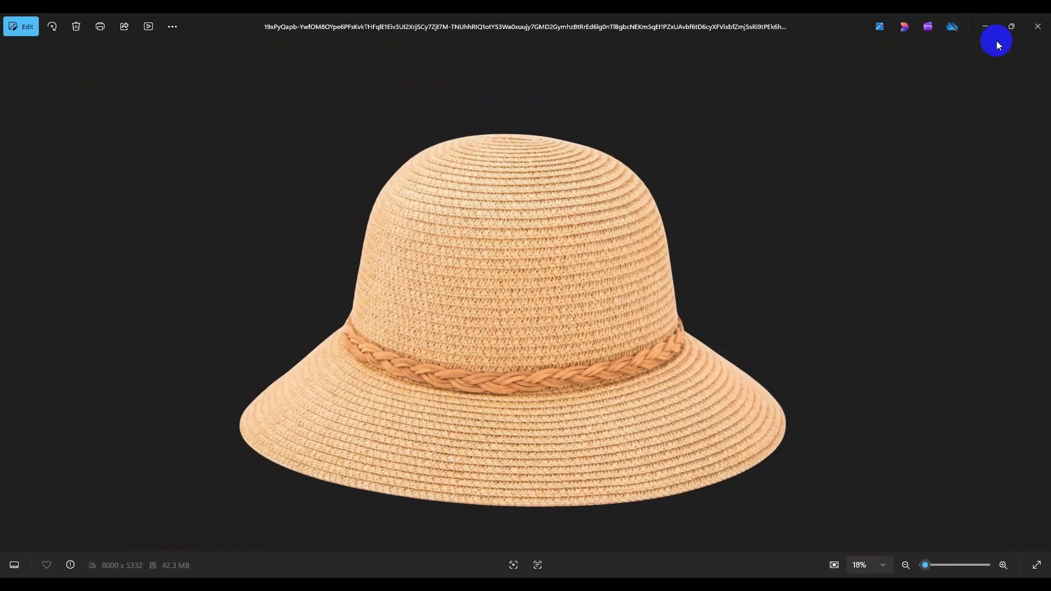
left_click(640, 200)
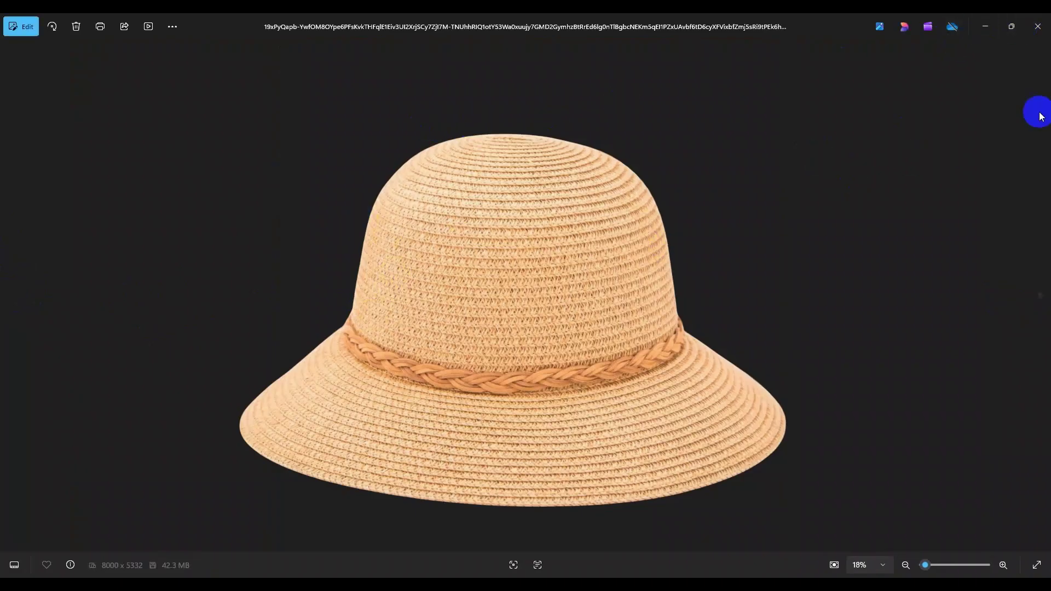
Browse forward past the torn paper pieces to the cream shopping bag, and go back to the brown paper bag.
left_click(1042, 298)
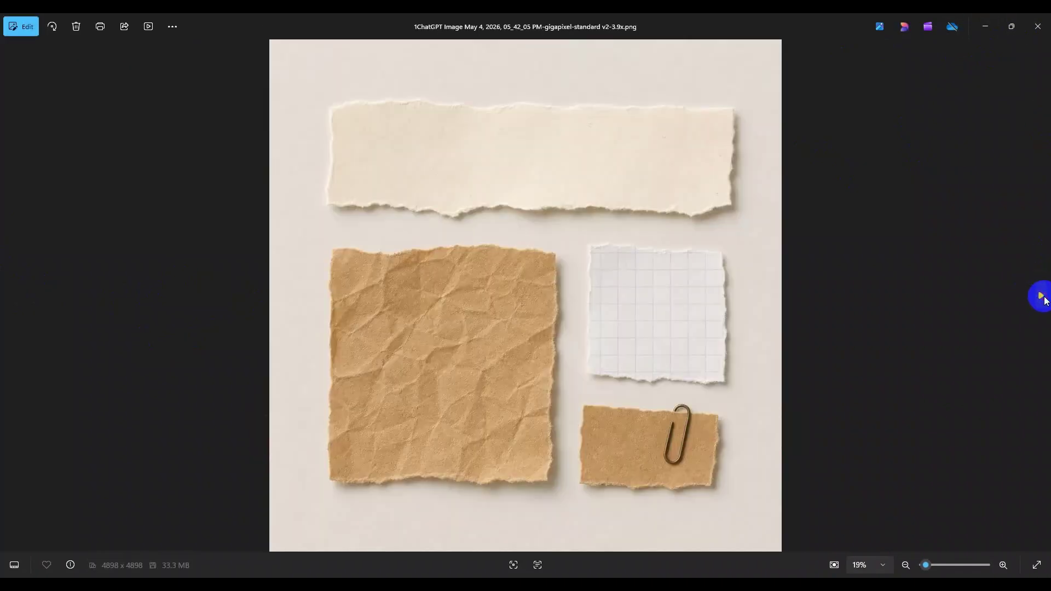
left_click(1042, 299)
left_click(1041, 298)
left_click(1042, 298)
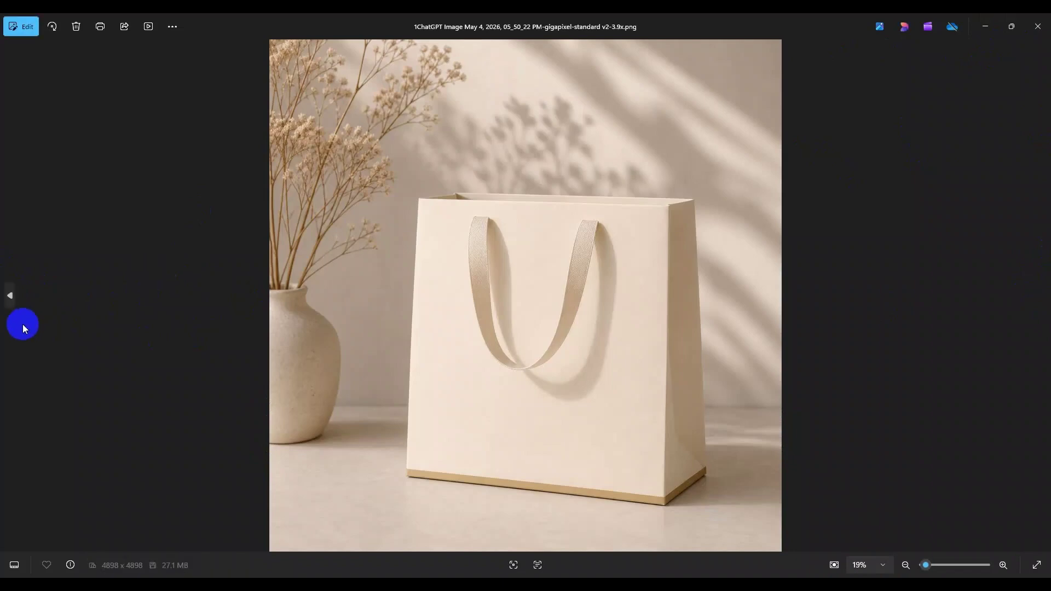
left_click(11, 298)
Inspect the brown paper bag's folded top and creased front in close-up.
left_click(480, 237)
scroll(530, 214, "up", 5)
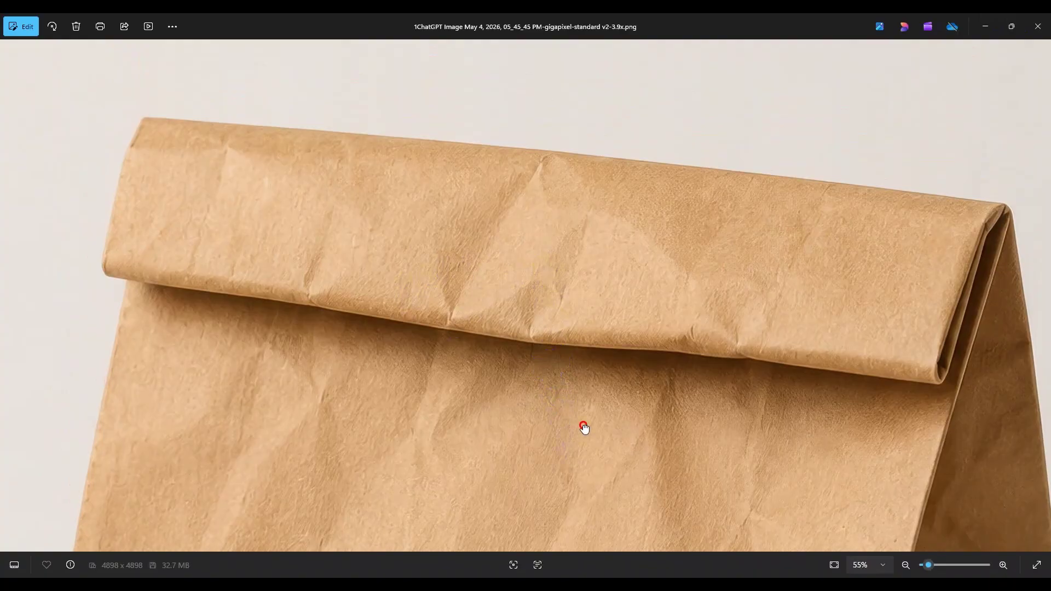
left_click_drag(582, 425, 608, 312)
scroll(477, 289, "down", 5)
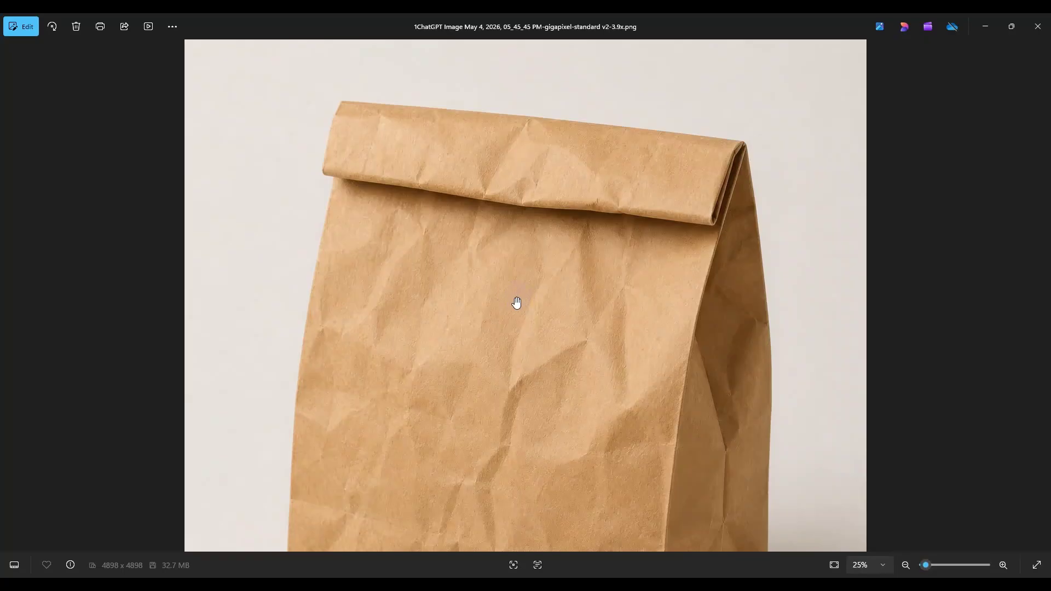
left_click(208, 152)
left_click(505, 207)
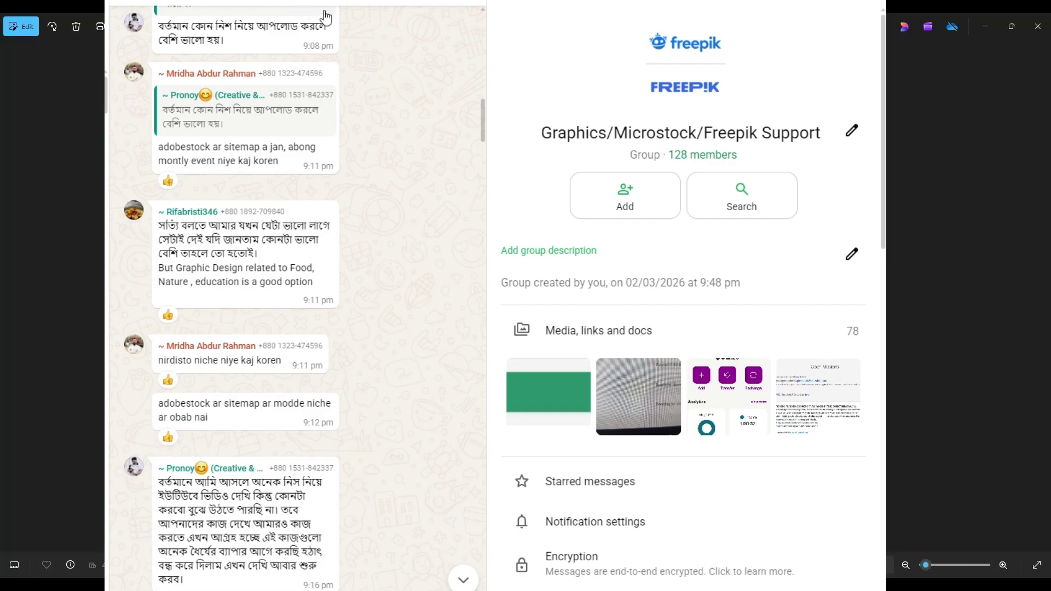
key("Right")
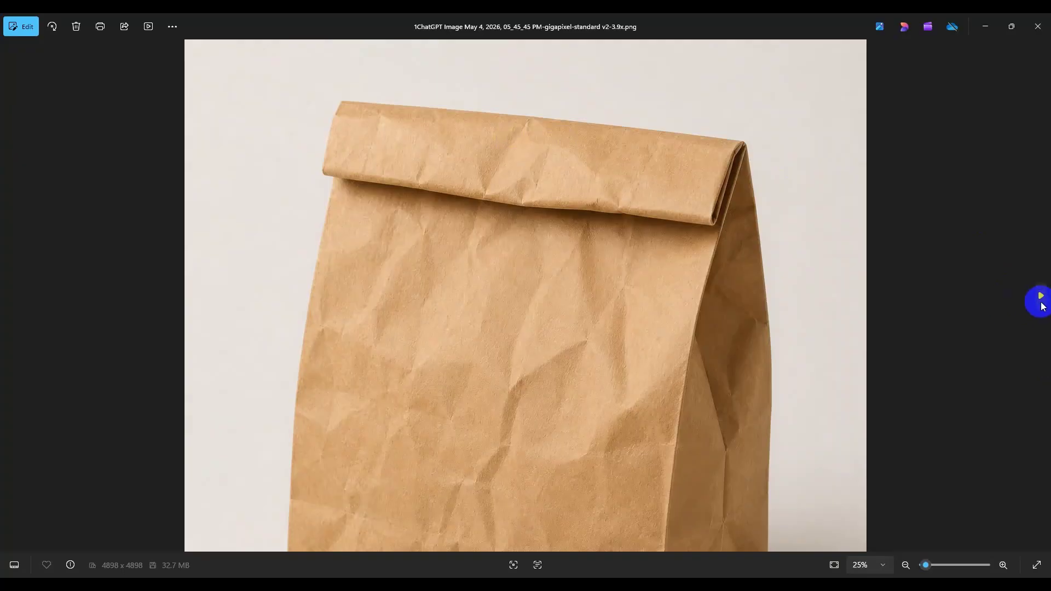
Examine the brown paper bag's crumpled paper texture in close-up and return to the full image.
scroll(478, 284, "down", 1)
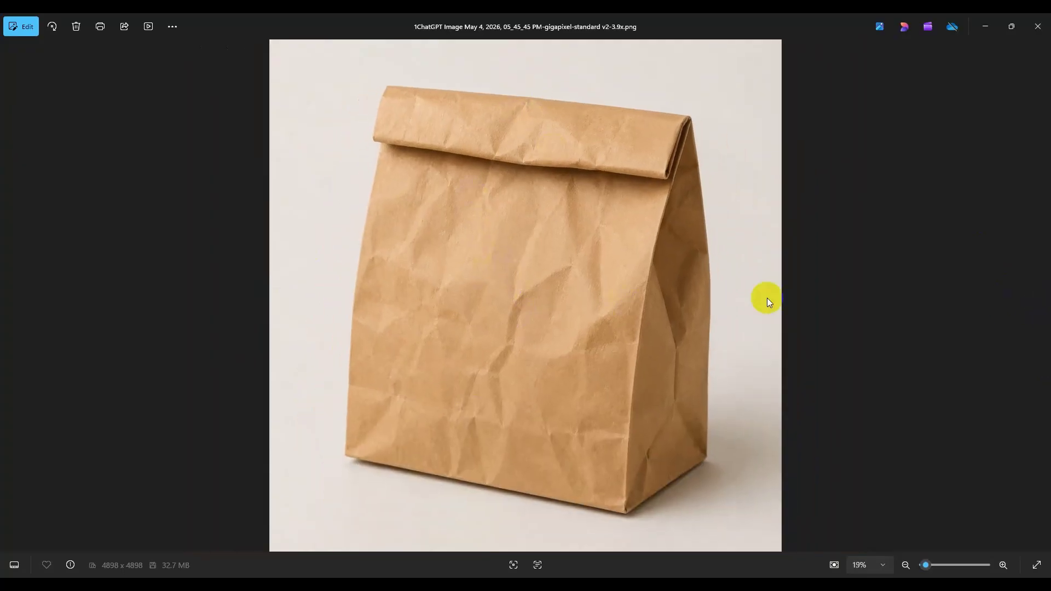
scroll(526, 249, "up", 2)
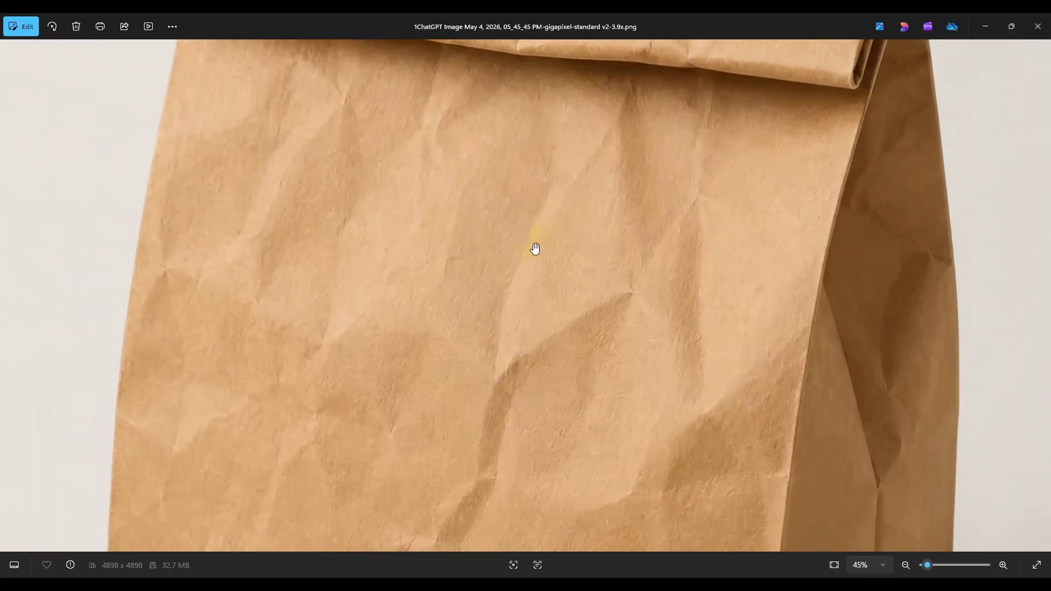
scroll(533, 249, "down", 2)
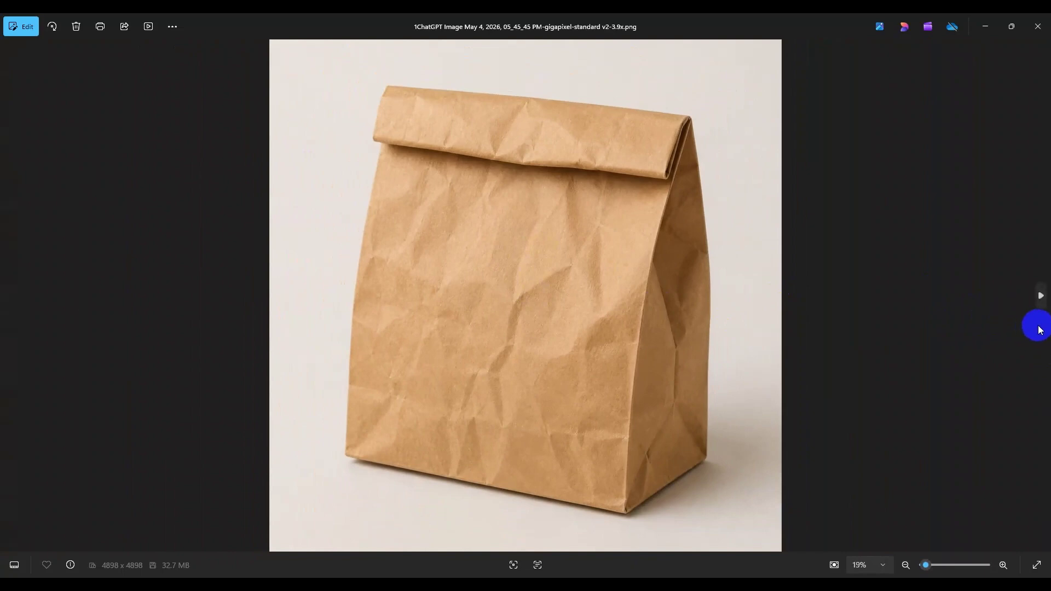
Advance to the powder compact image, go back to the cream shopping bag, and inspect its ribbon handles in close-up.
left_click(1040, 295)
left_click(1040, 294)
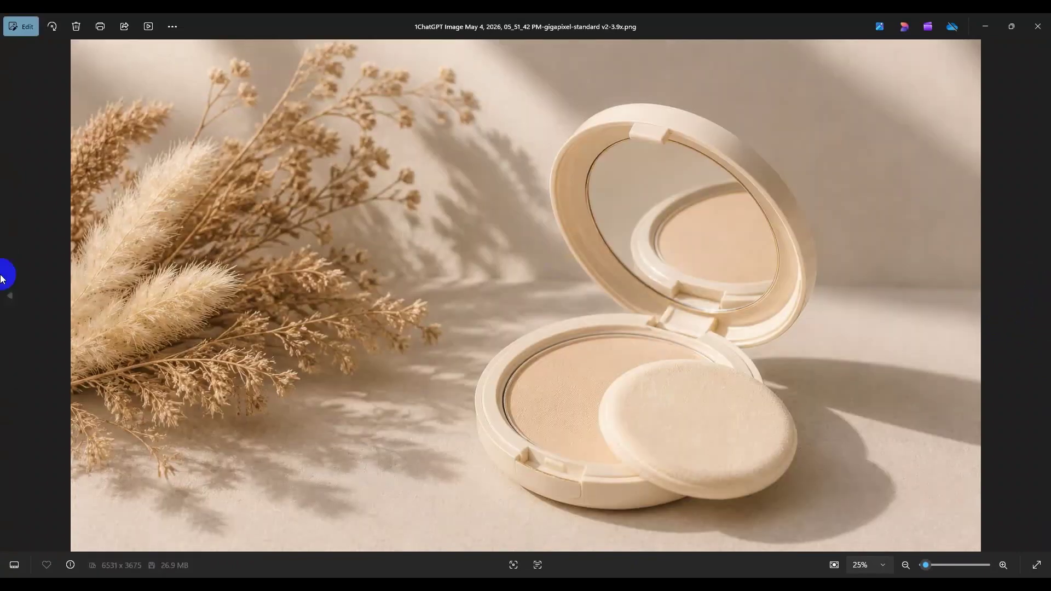
left_click(9, 295)
scroll(471, 216, "up", 5)
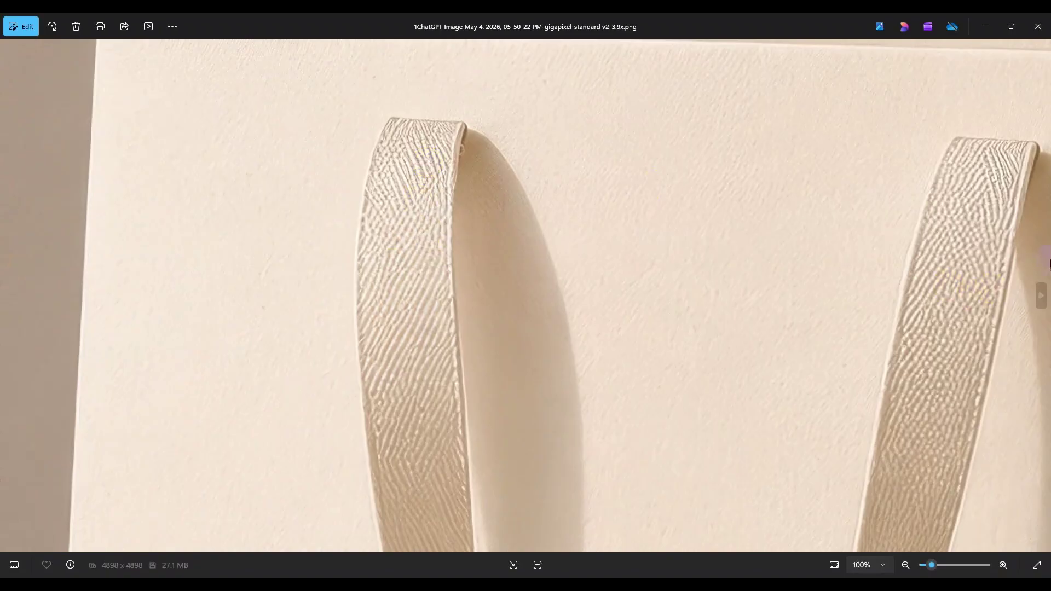
scroll(633, 305, "down", 5)
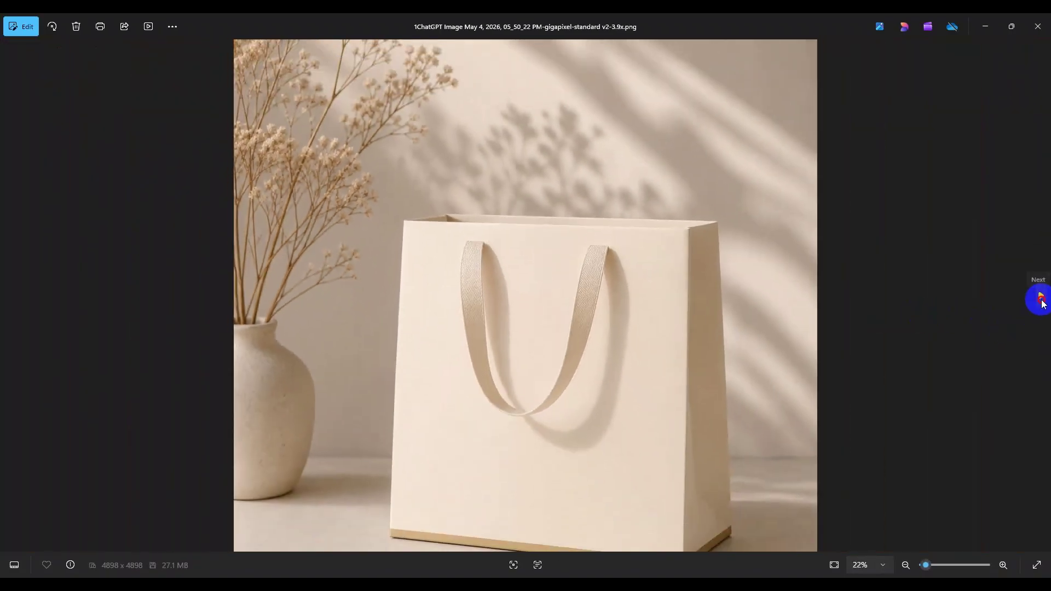
Browse forward from the shopping bag past the orange-pin note to the blank trifold and folded brochure mockups.
left_click(1042, 301)
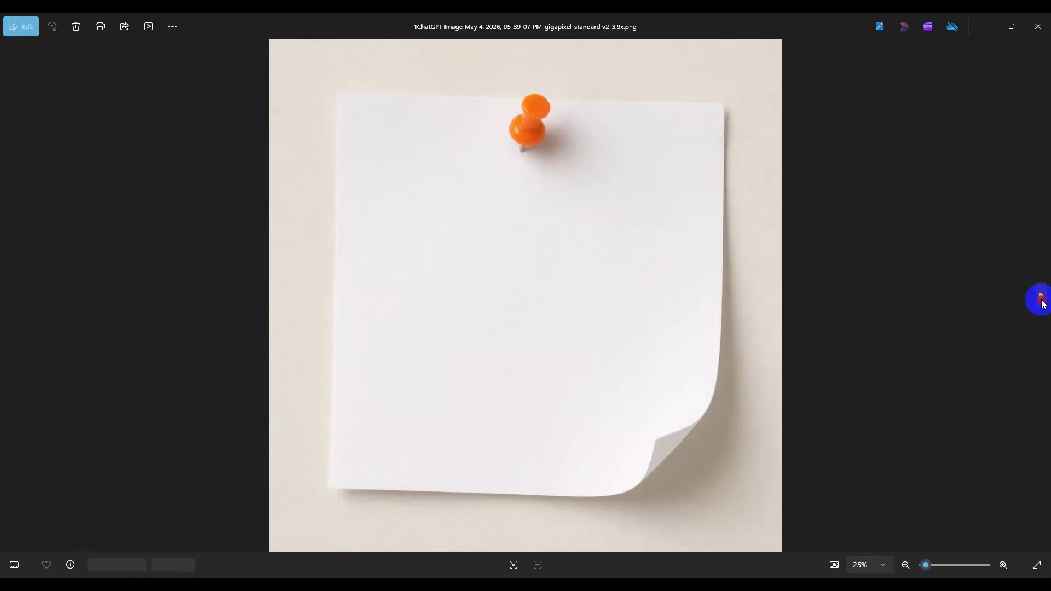
left_click(1042, 301)
left_click(1042, 301)
left_click(1043, 301)
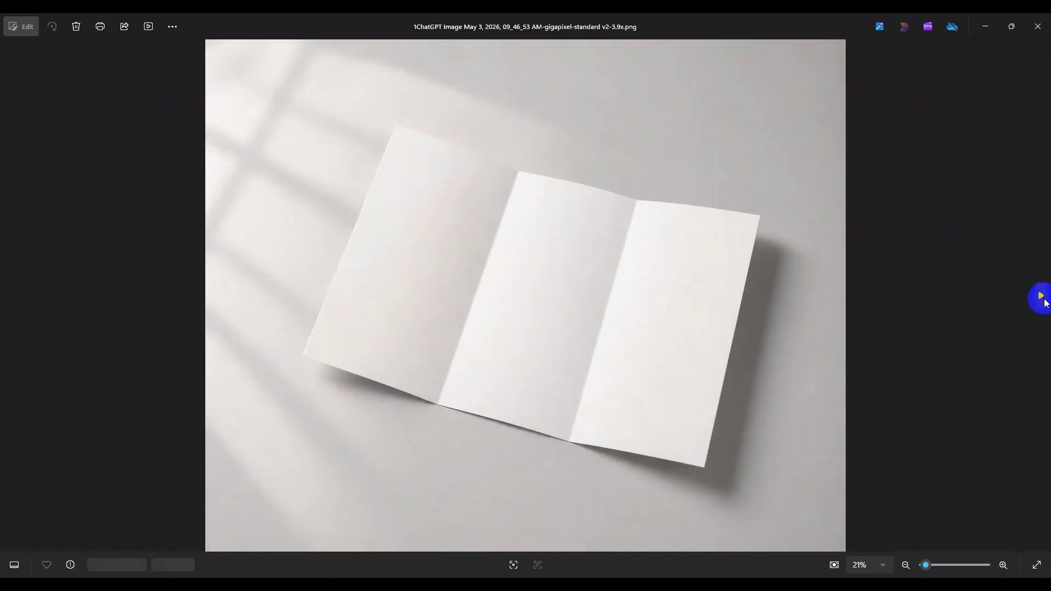
left_click(1043, 301)
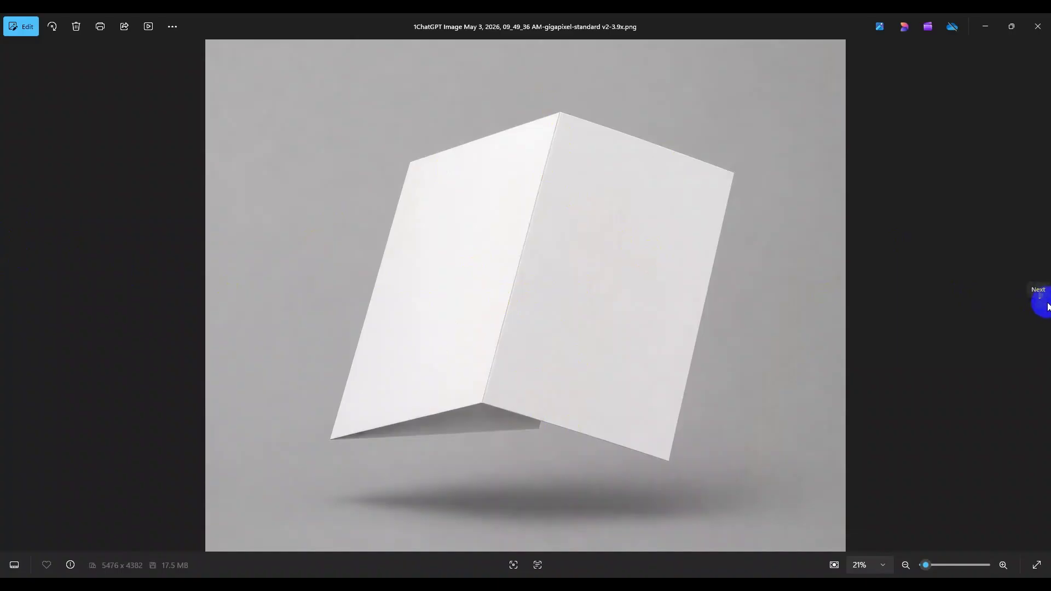
left_click(1042, 301)
Switch to the Chrome browser and run a Google image search for "mockup" in a new tab.
left_click(440, 573)
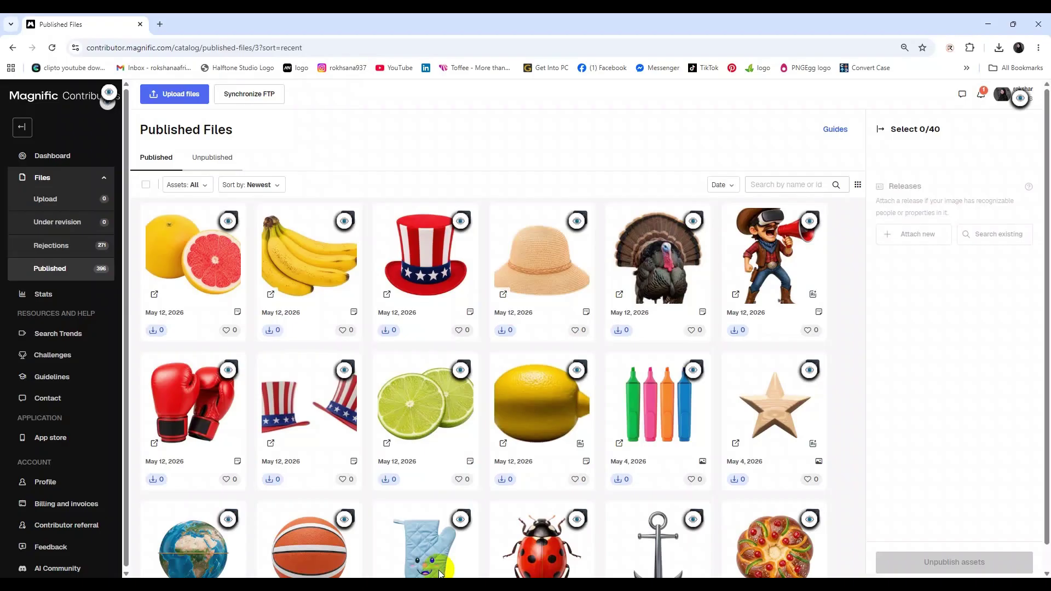
left_click(159, 26)
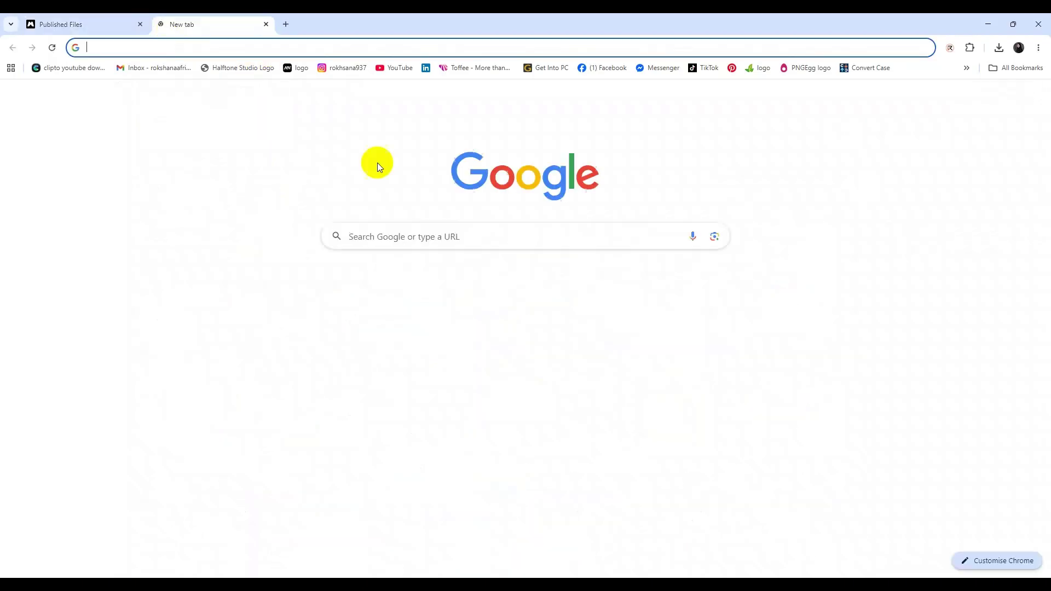
left_click(391, 228)
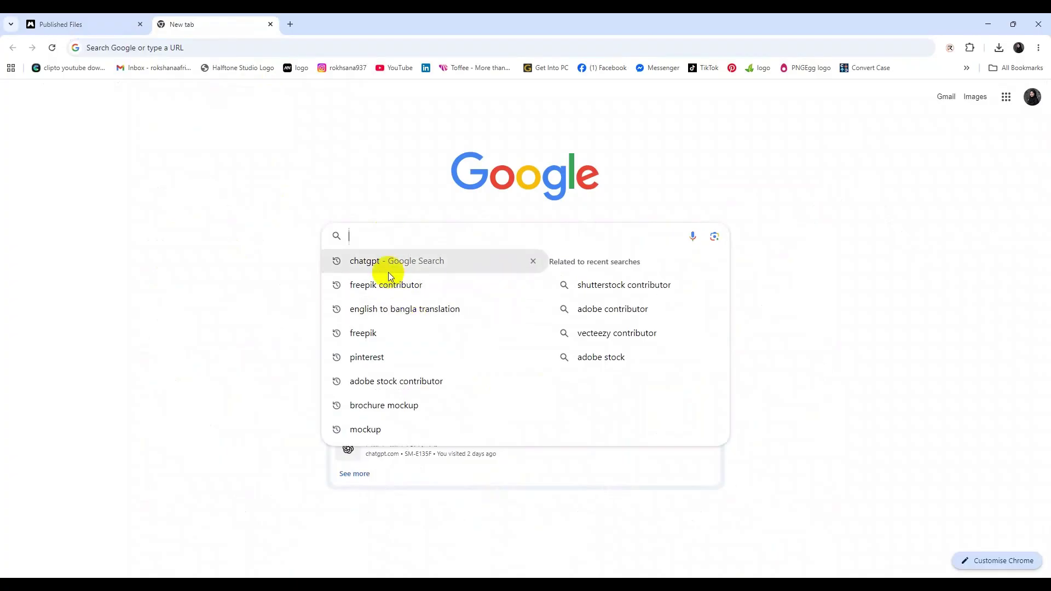
left_click(364, 237)
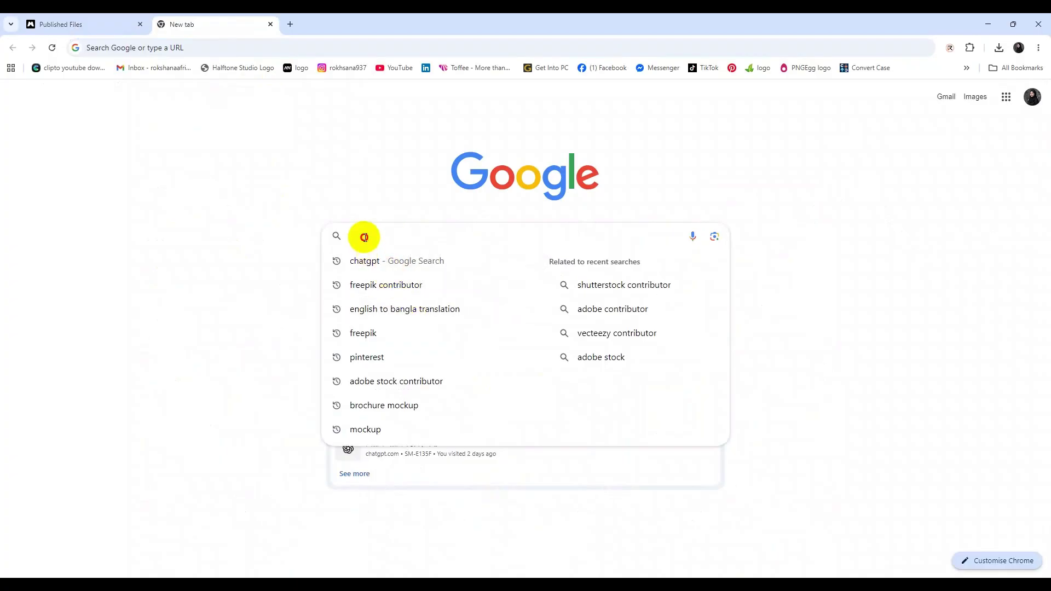
type("mockup")
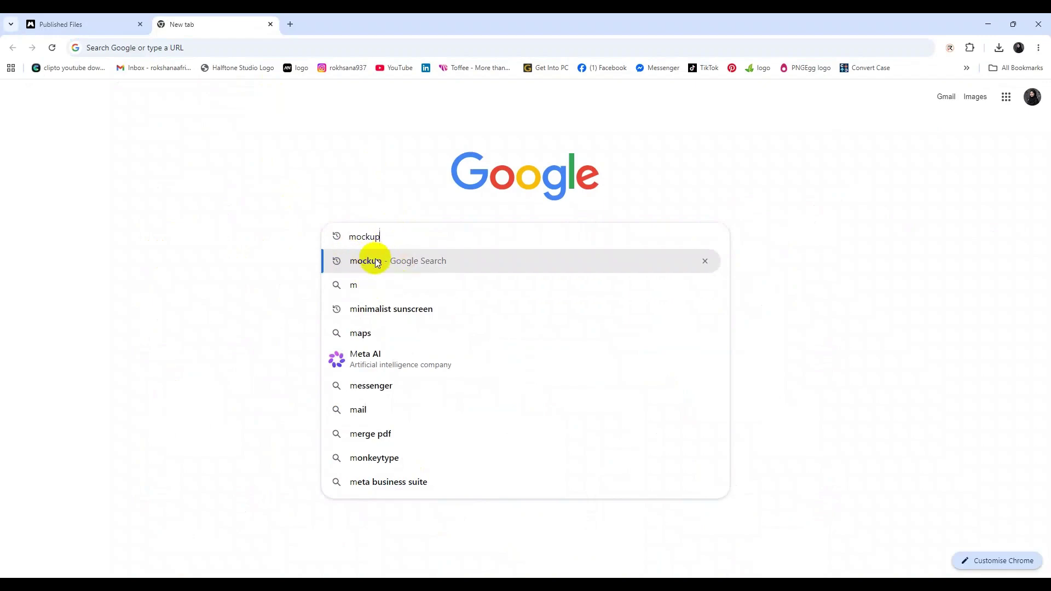
left_click(376, 261)
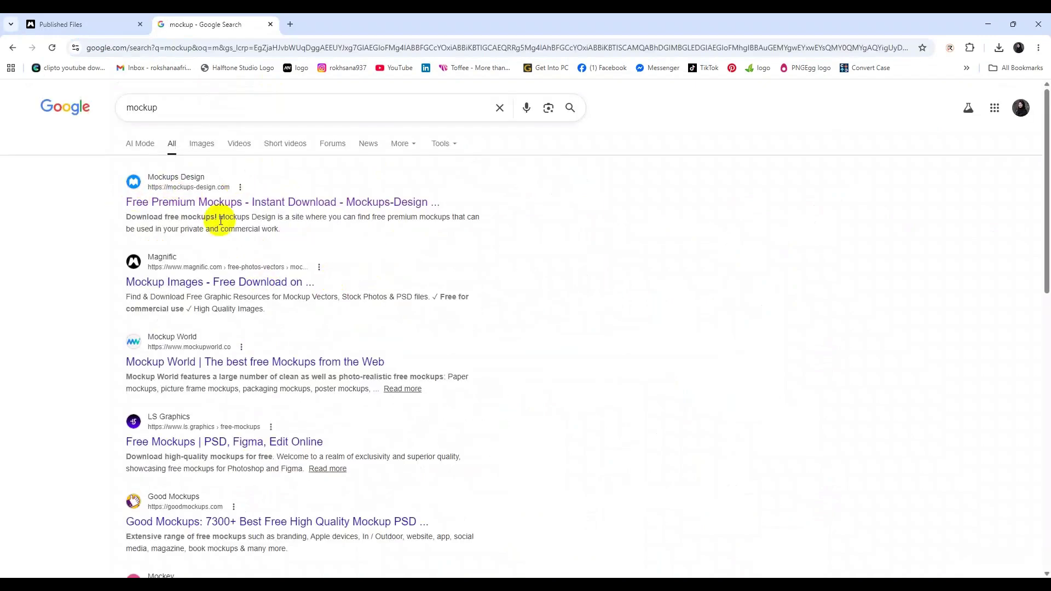
left_click(202, 144)
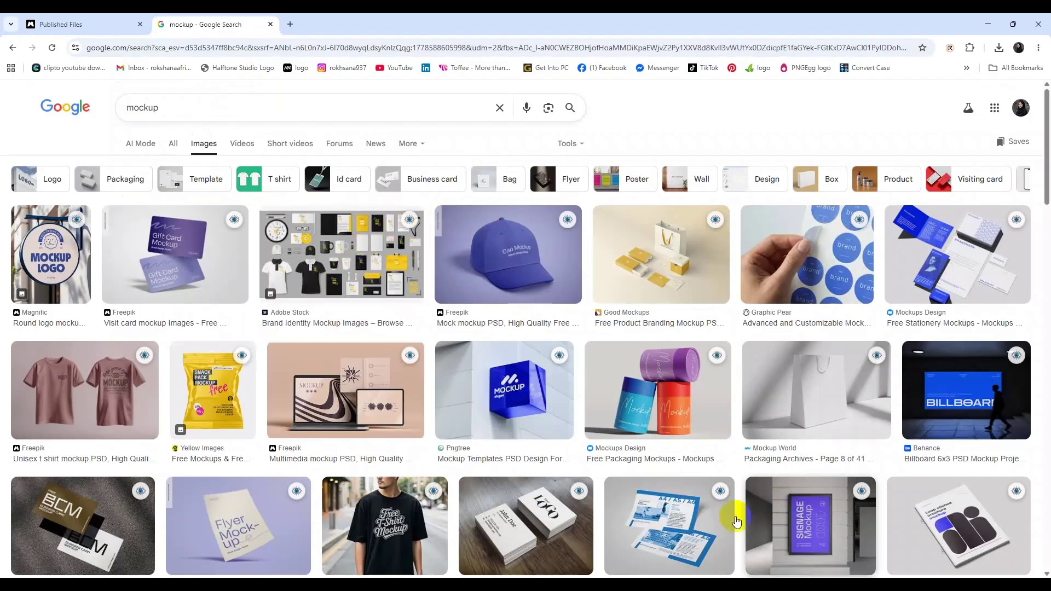
Look through the mockup image results, generate a text description of the plain white shopping bag image, and copy it.
scroll(511, 492, "down", 5)
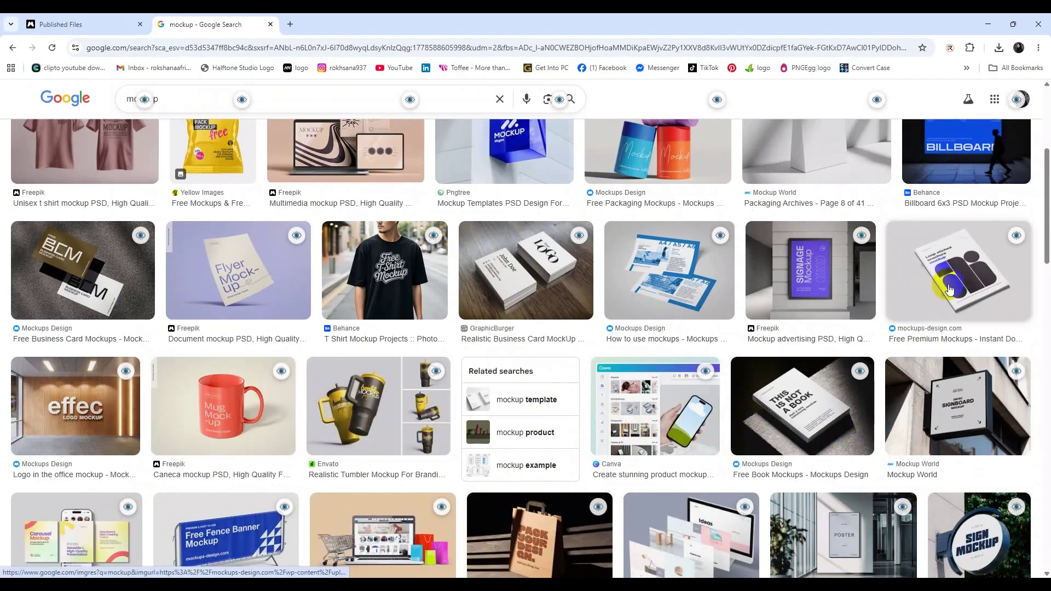
scroll(246, 245, "up", 5)
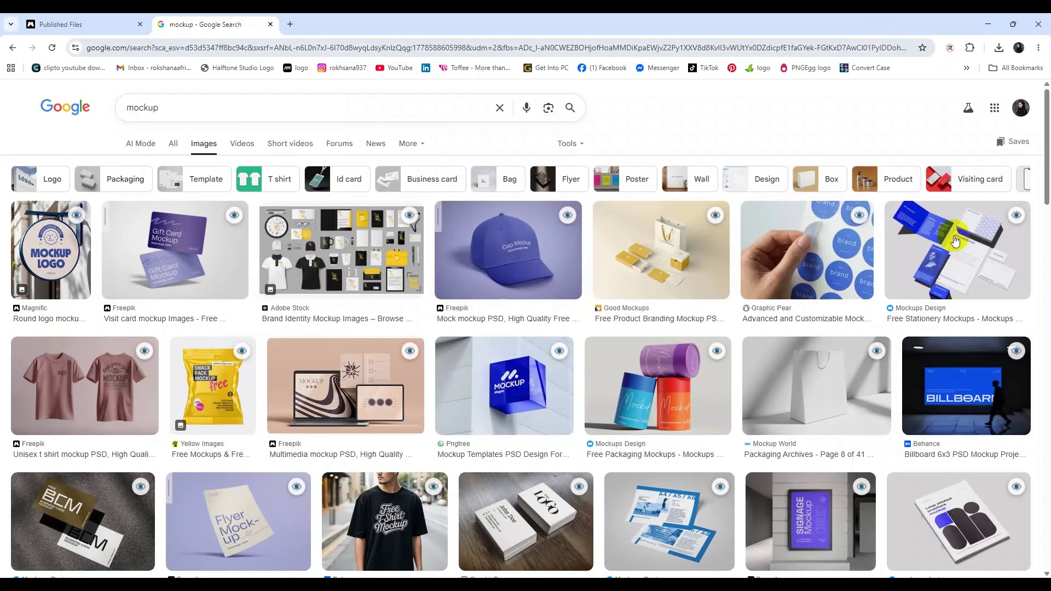
left_click(876, 352)
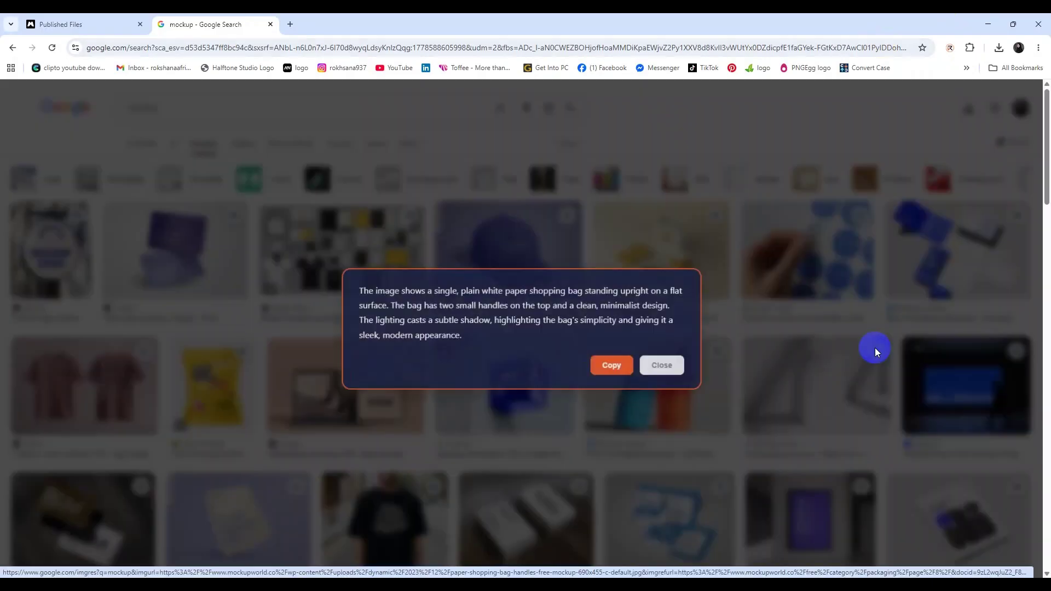
left_click(613, 364)
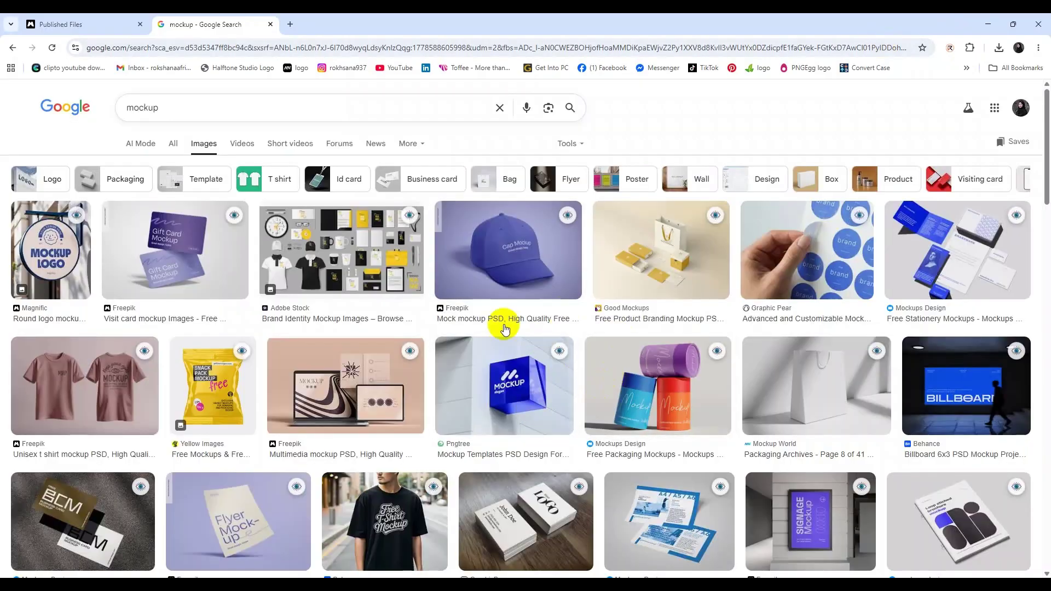
Switch to ChatGPT, enable image creation, and submit the copied description of the plain white paper shopping bag as the prompt.
left_click(804, 536)
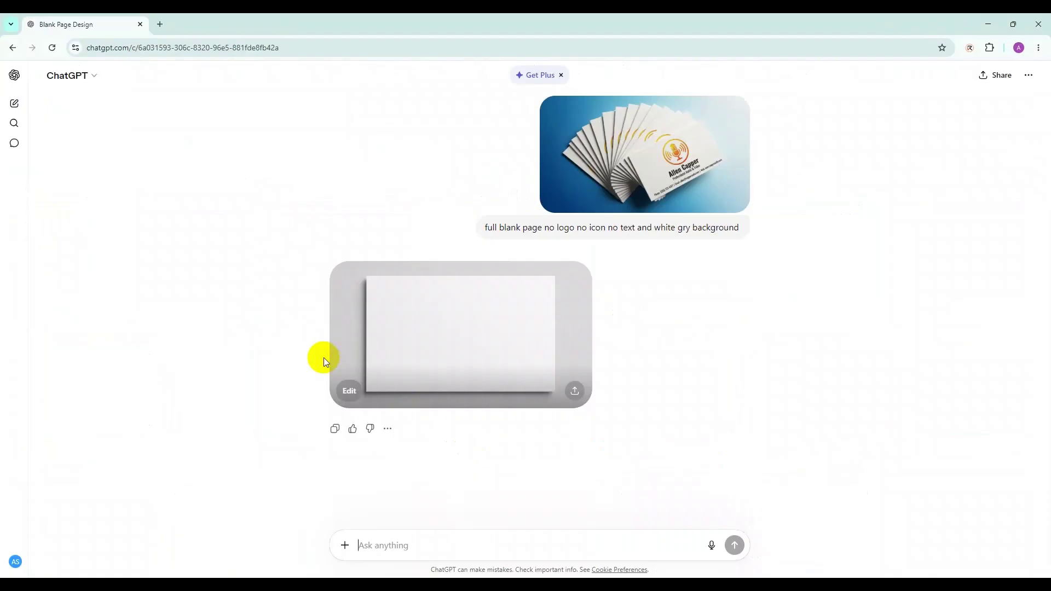
left_click(344, 545)
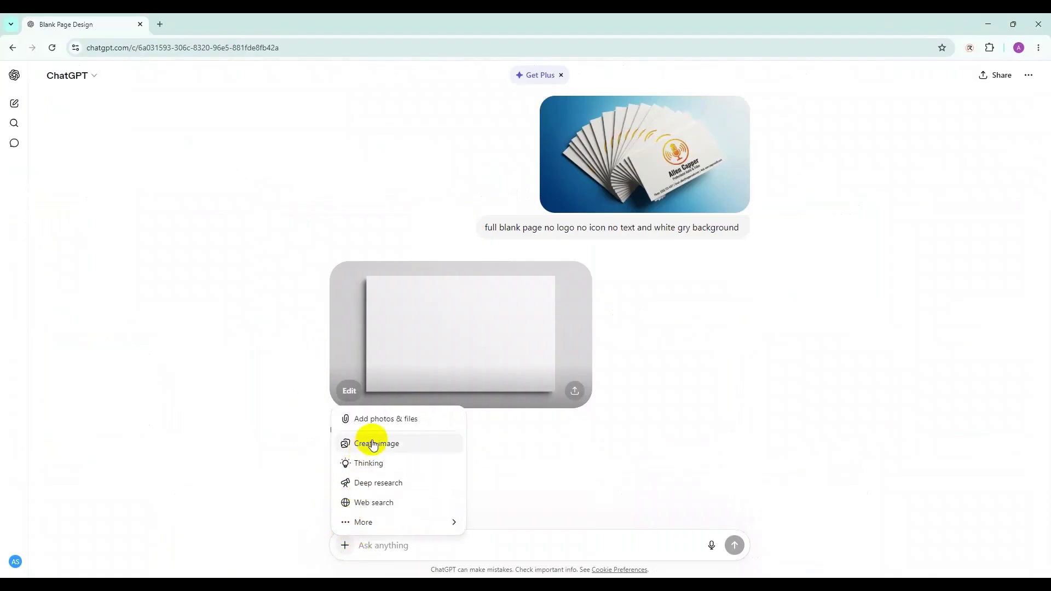
left_click(373, 445)
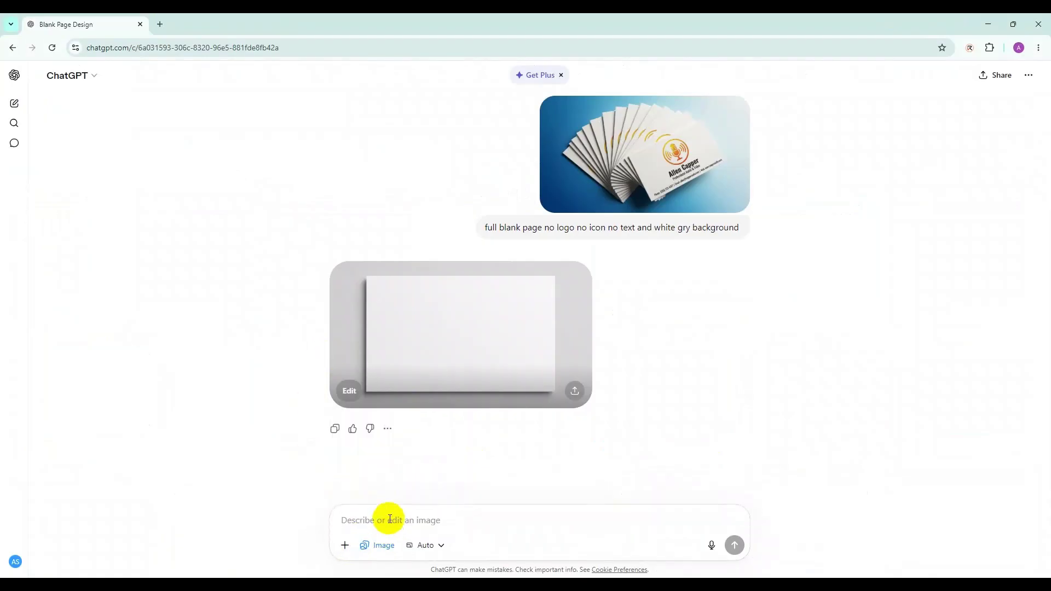
type("The image shows a single, plain white paper shopping bag standing upright on a flat surface. The bag has two small handles on the top and a clean, minimalist design. The lighting casts a subtle shadow, highlighting the bag's simplicity and giving it a sleek, modern appearance.")
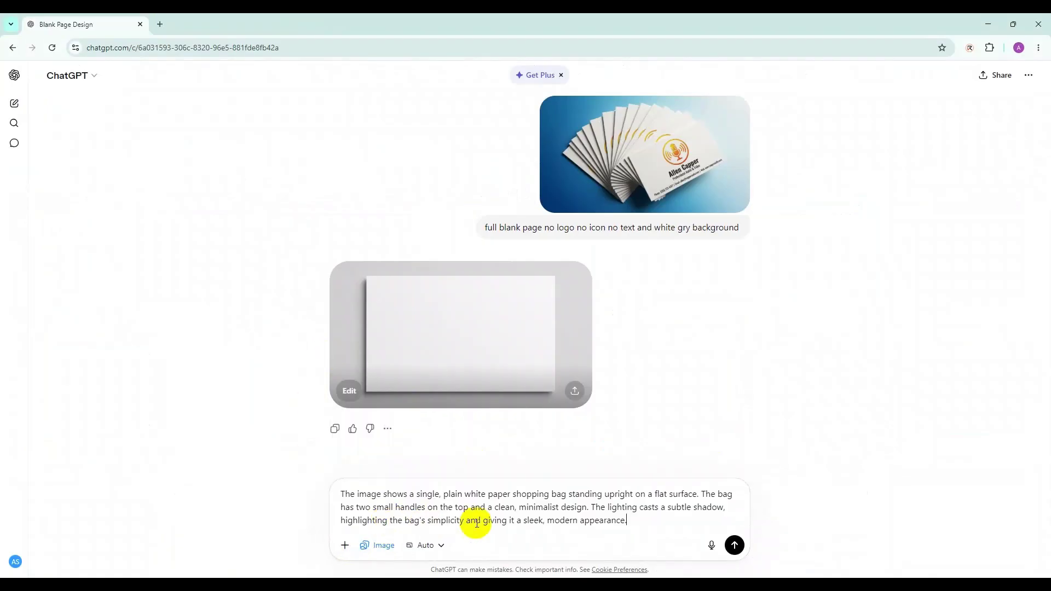
left_click(735, 545)
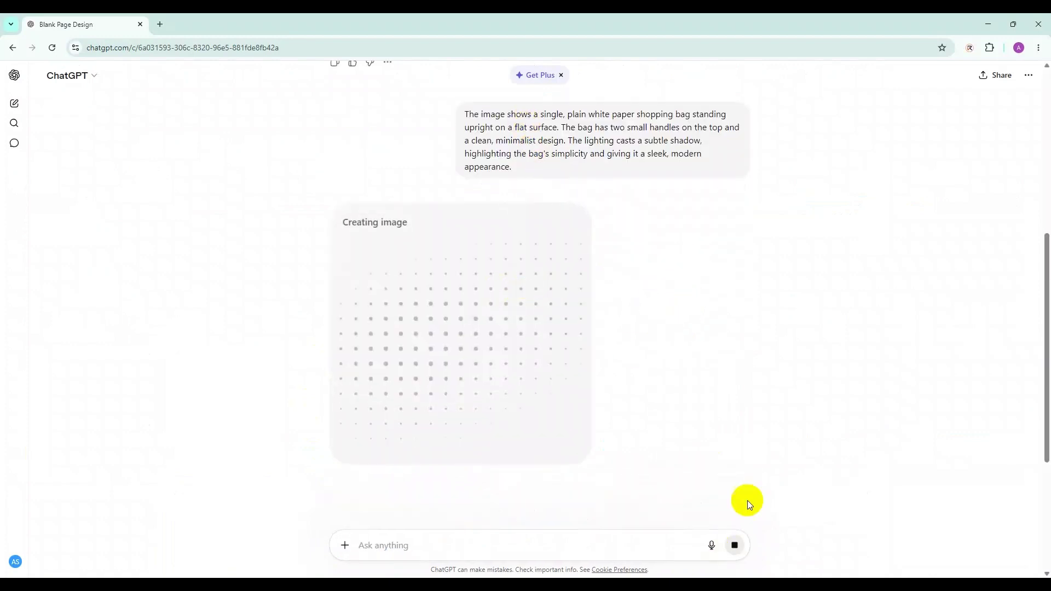
Return to the Google image results for "mockup" and look through further mockup designs for reference ideas.
key("alt+Tab")
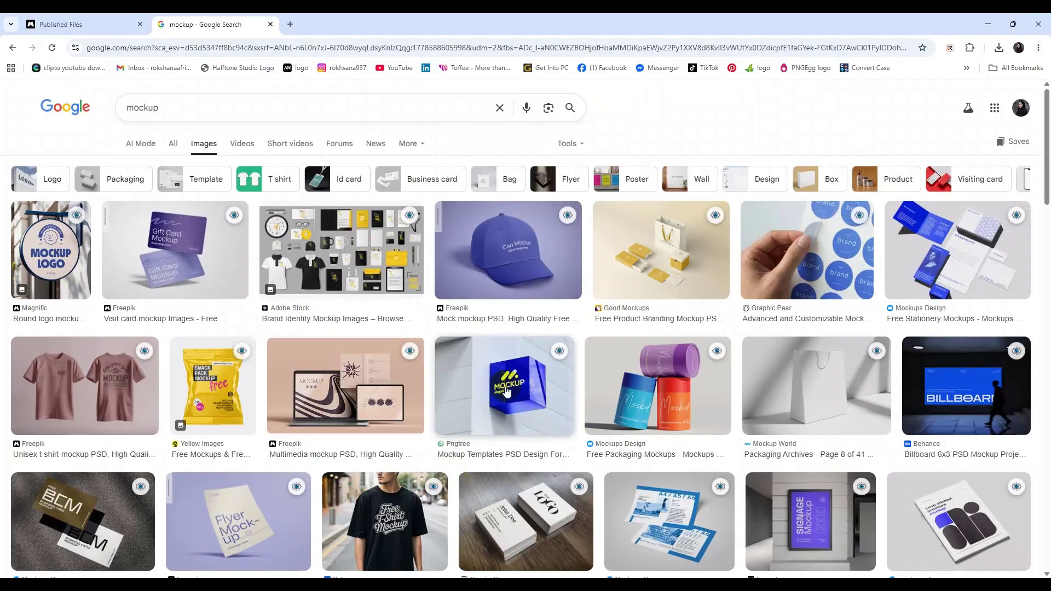
scroll(520, 383, "down", 5)
scroll(465, 455, "down", 2)
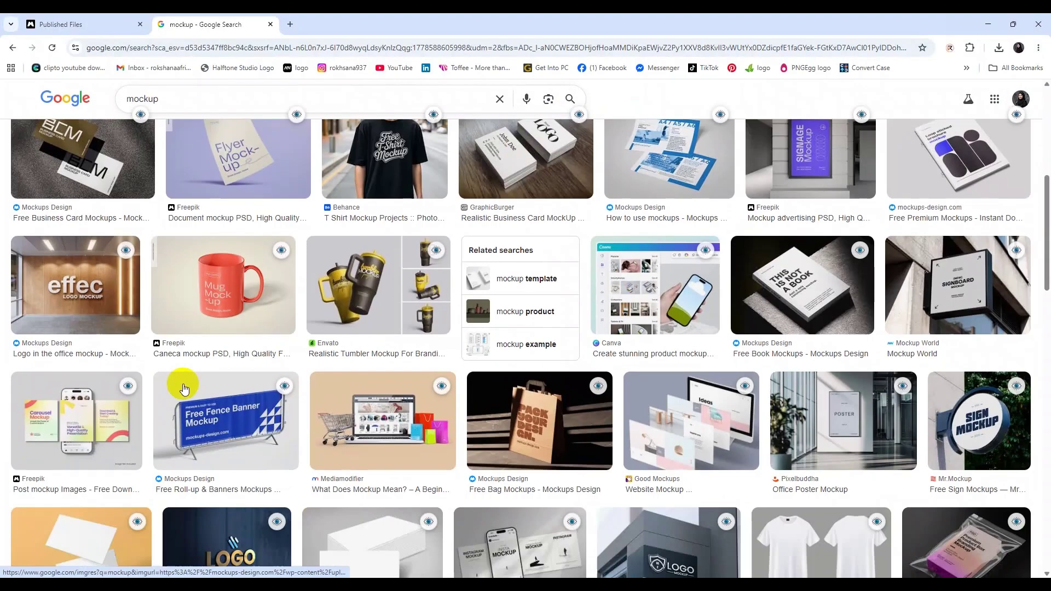
scroll(835, 429, "down", 6)
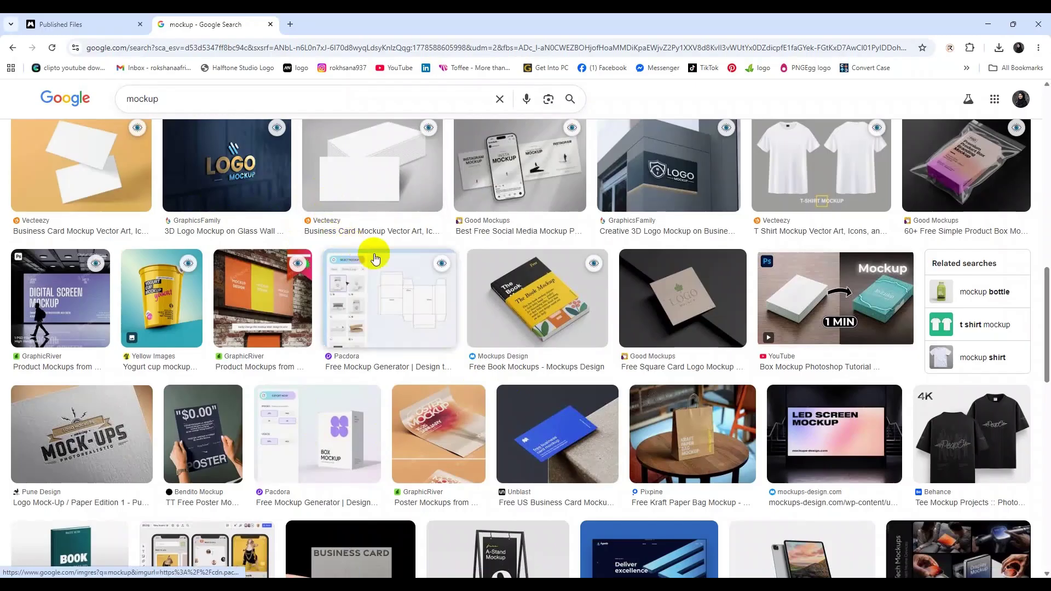
scroll(514, 350, "down", 5)
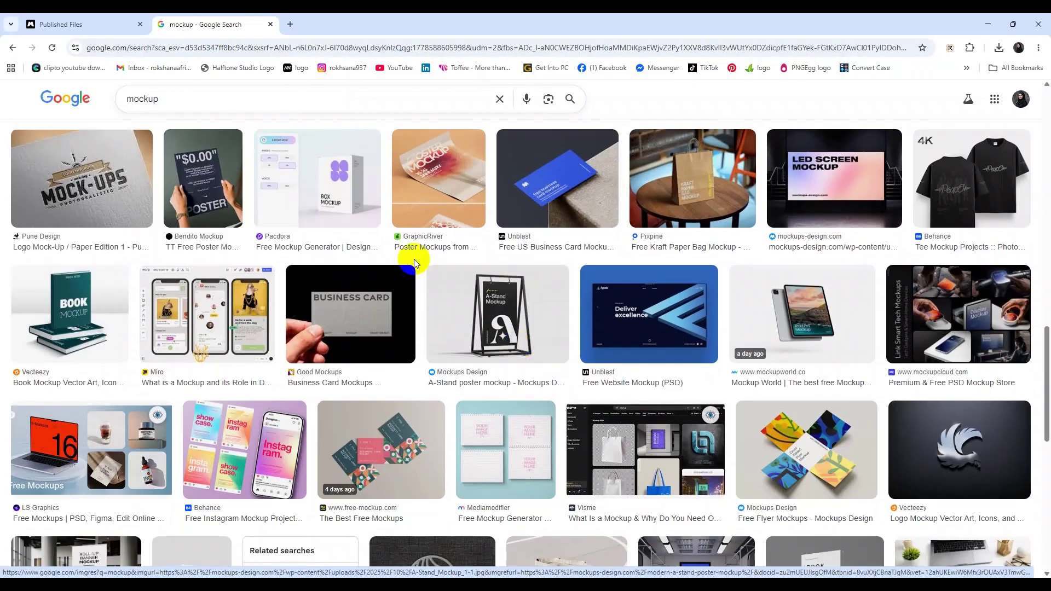
Open a separate Chrome profile from a new tab, search for "adobe stock contributor", and dismiss the offer to restore pages.
left_click(290, 24)
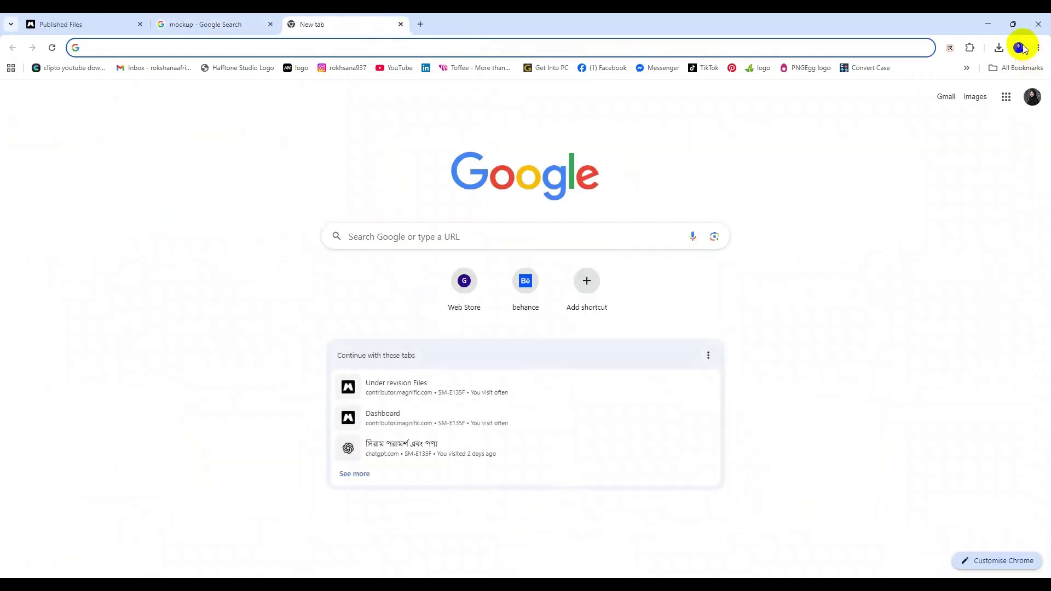
left_click(1017, 49)
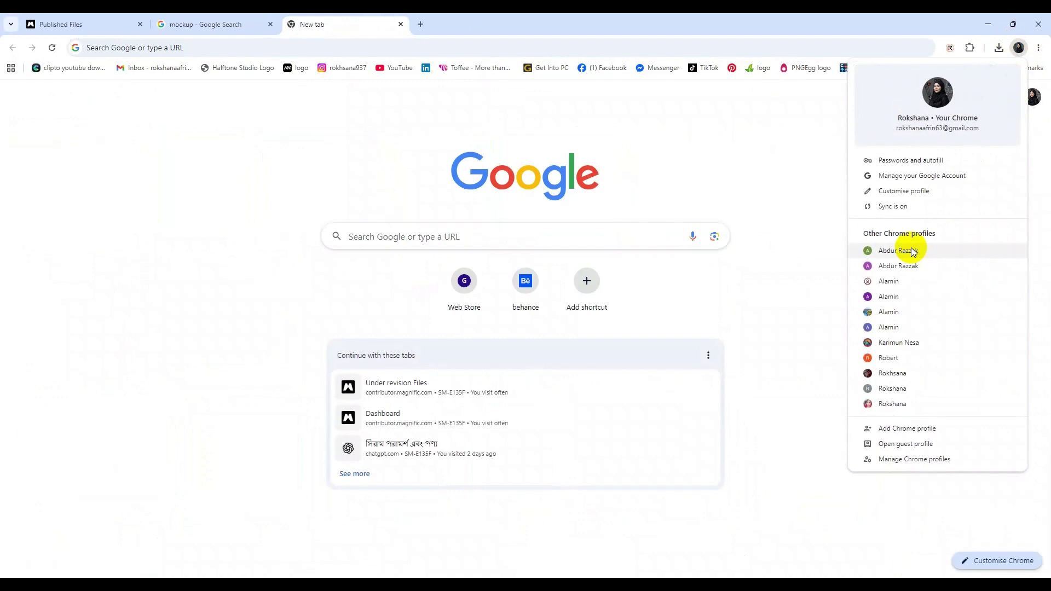
left_click(873, 248)
left_click(420, 223)
left_click(386, 241)
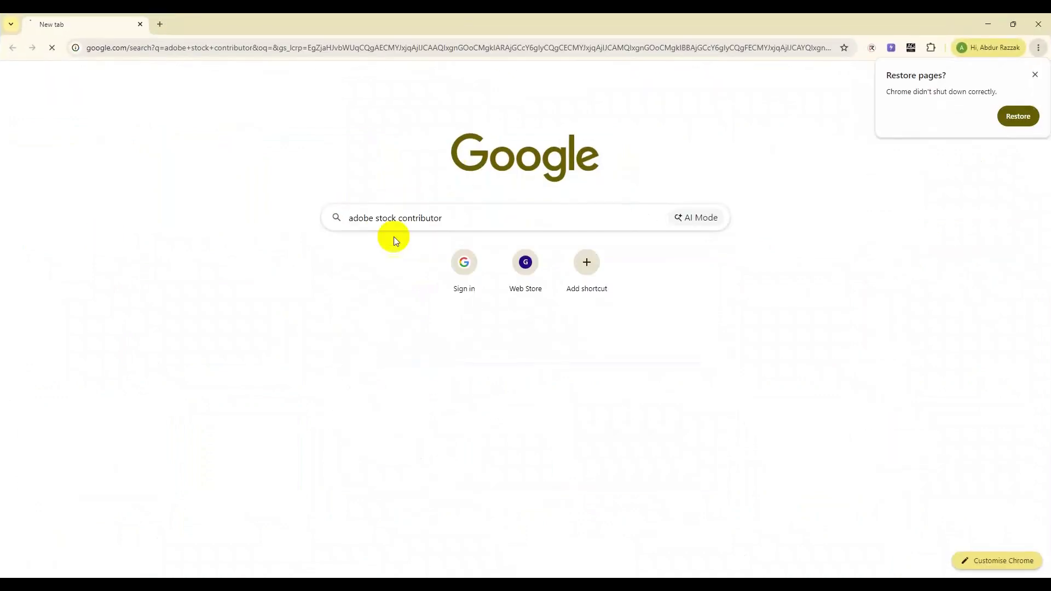
left_click(1035, 75)
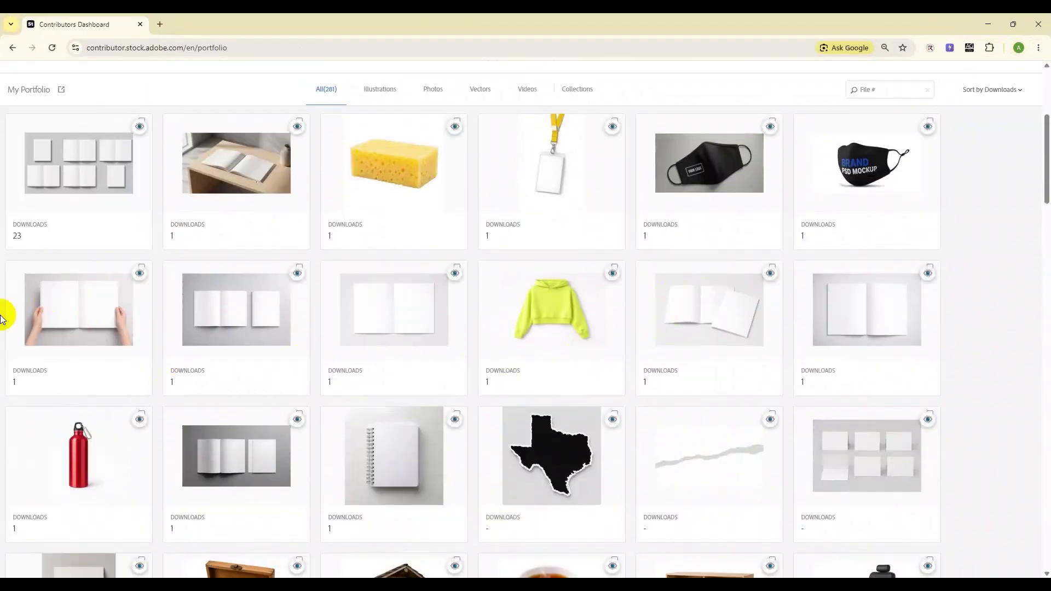
Review the Adobe Stock contributor portfolio sorted by downloads, from the best-selling mockups to the end of the page and back.
scroll(528, 384, "down", 20)
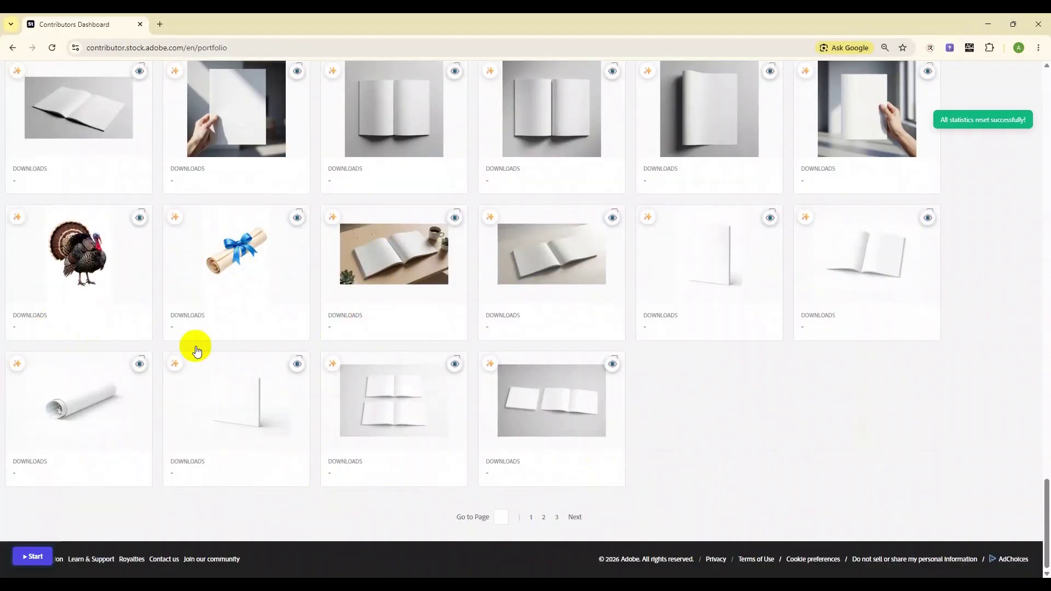
scroll(235, 373, "up", 20)
scroll(377, 393, "up", 7)
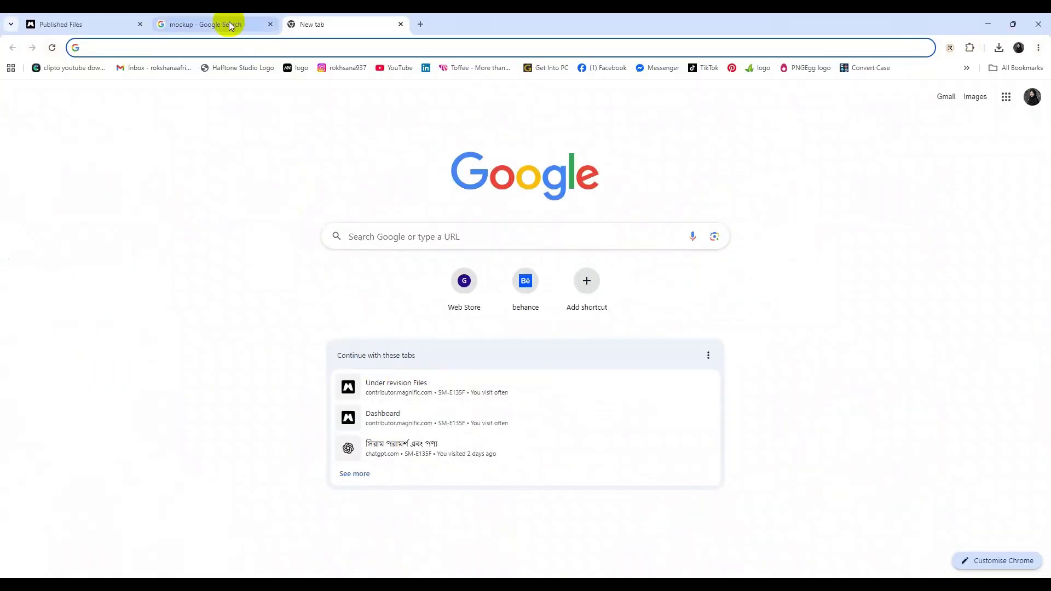
Go back to the Google mockup image results and examine many more book, box, bag, T-shirt and stationery mockups.
left_click(224, 24)
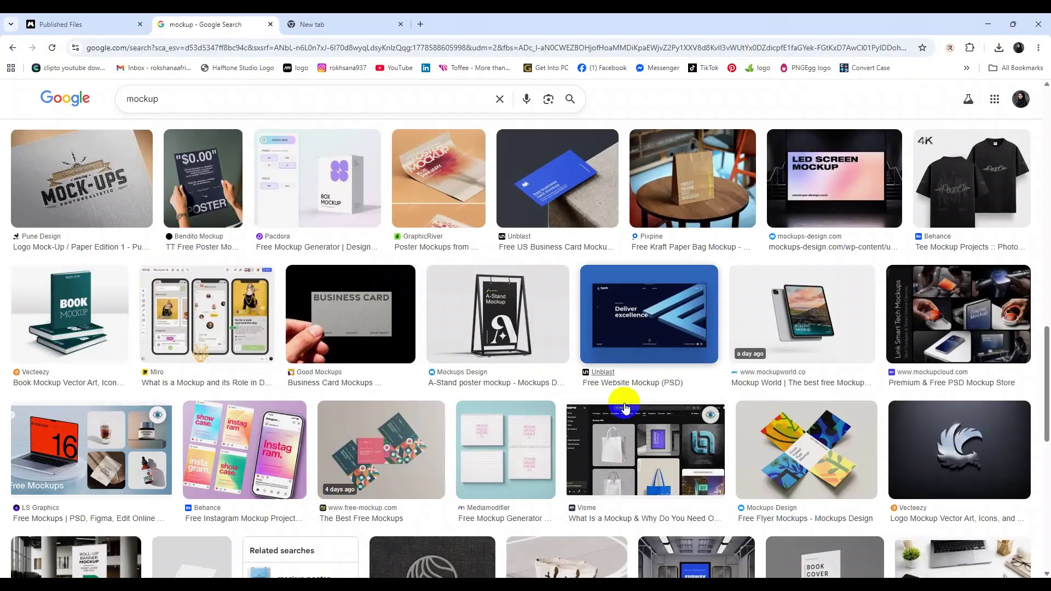
scroll(420, 463, "down", 5)
scroll(419, 463, "down", 2)
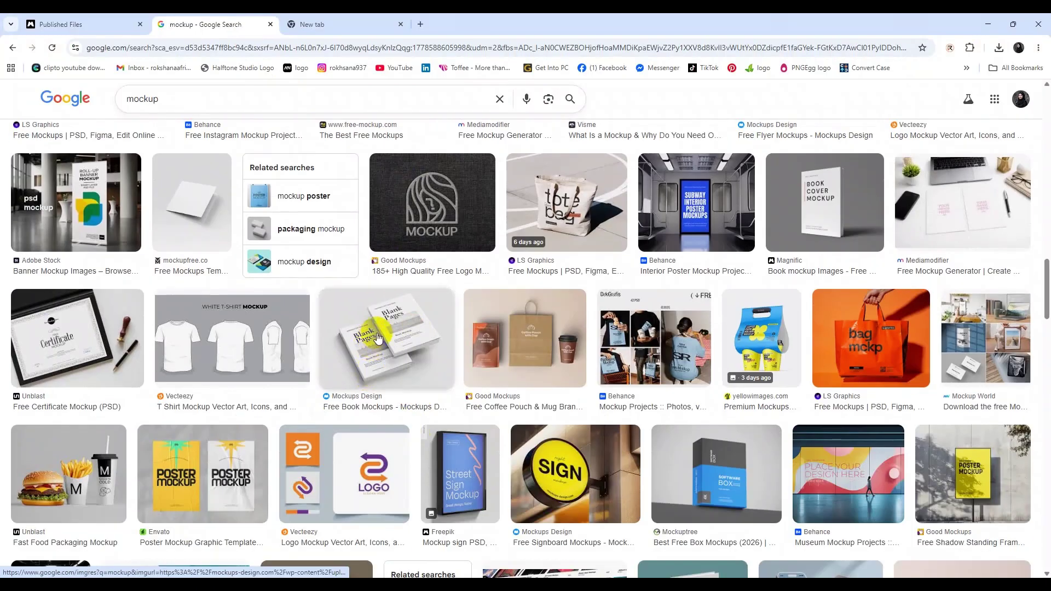
scroll(345, 438, "down", 5)
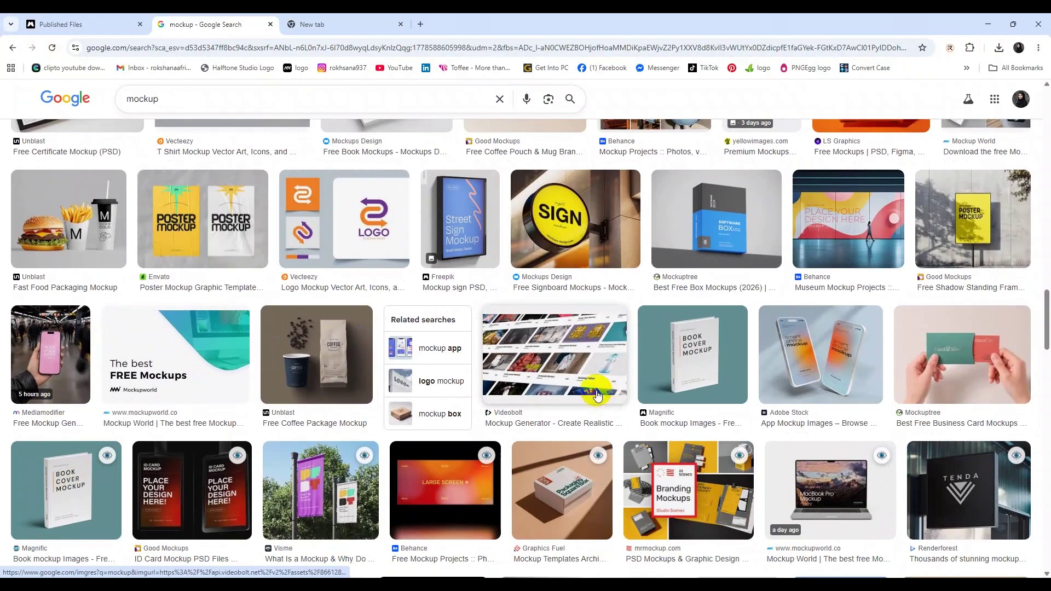
scroll(596, 395, "down", 20)
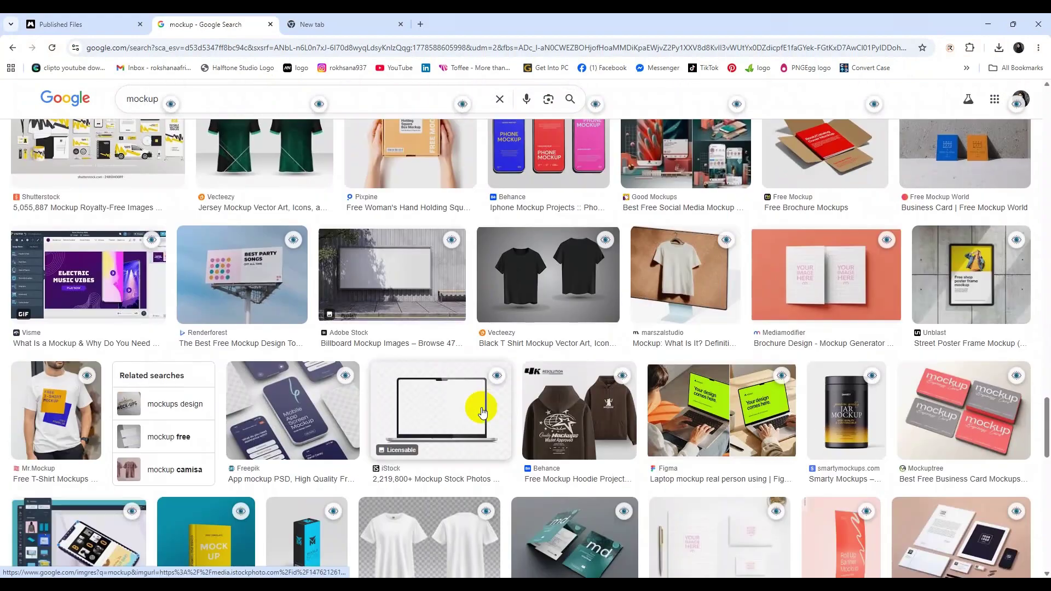
scroll(482, 412, "down", 5)
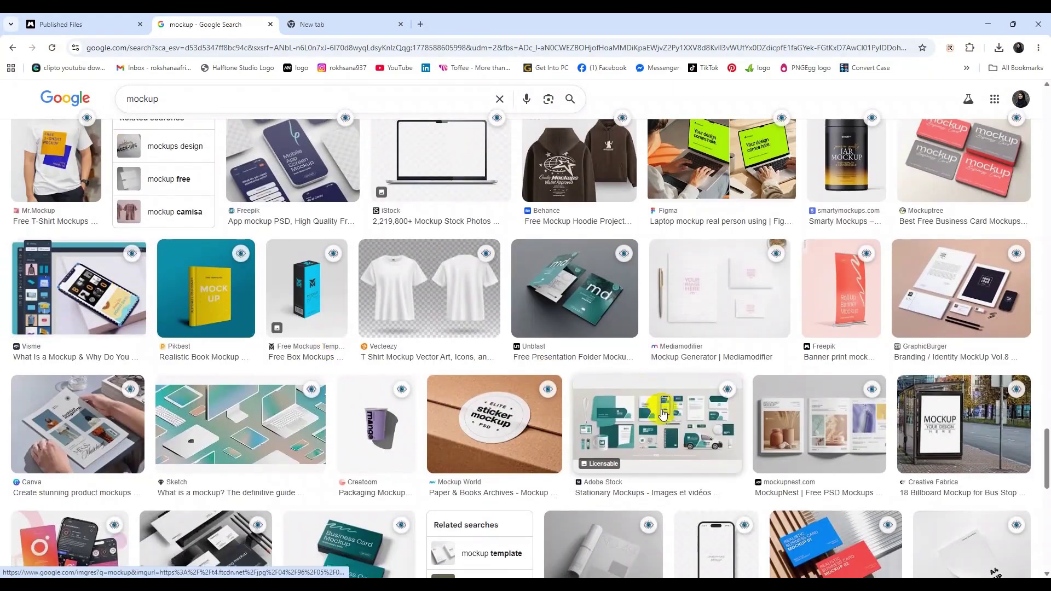
scroll(662, 413, "down", 5)
scroll(575, 368, "up", 5)
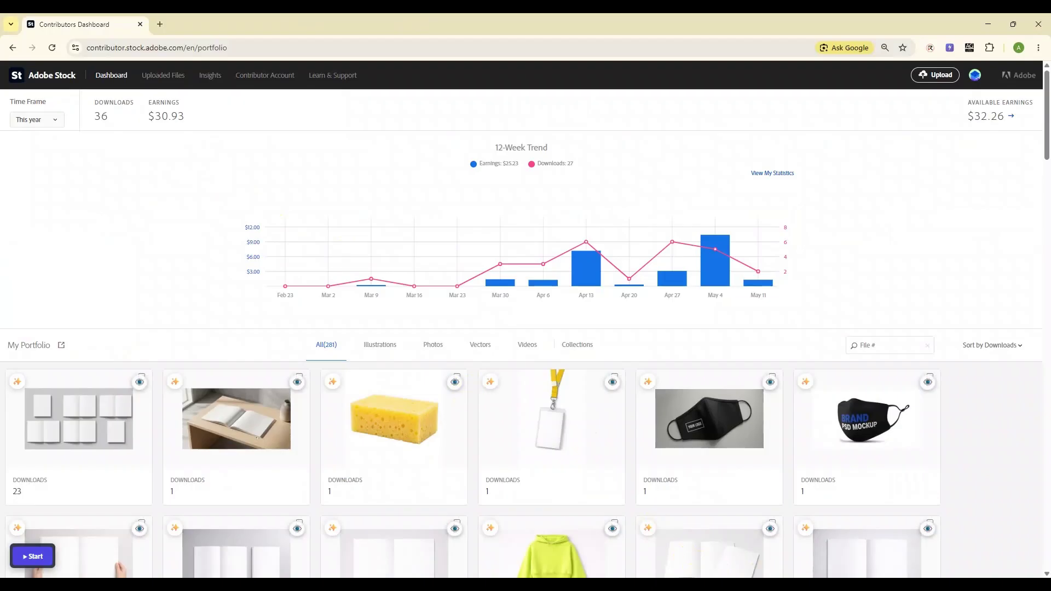
Check the progress of the shopping bag image in ChatGPT, and return to the Google mockup results.
mouse_move(792, 585)
left_click(791, 539)
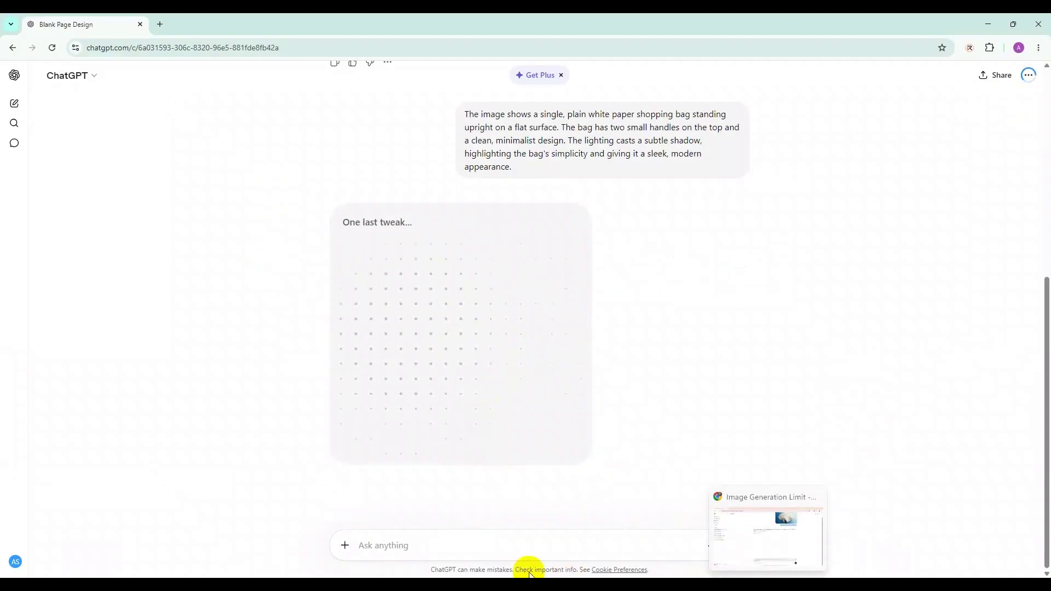
key("alt+Tab")
scroll(411, 369, "down", 8)
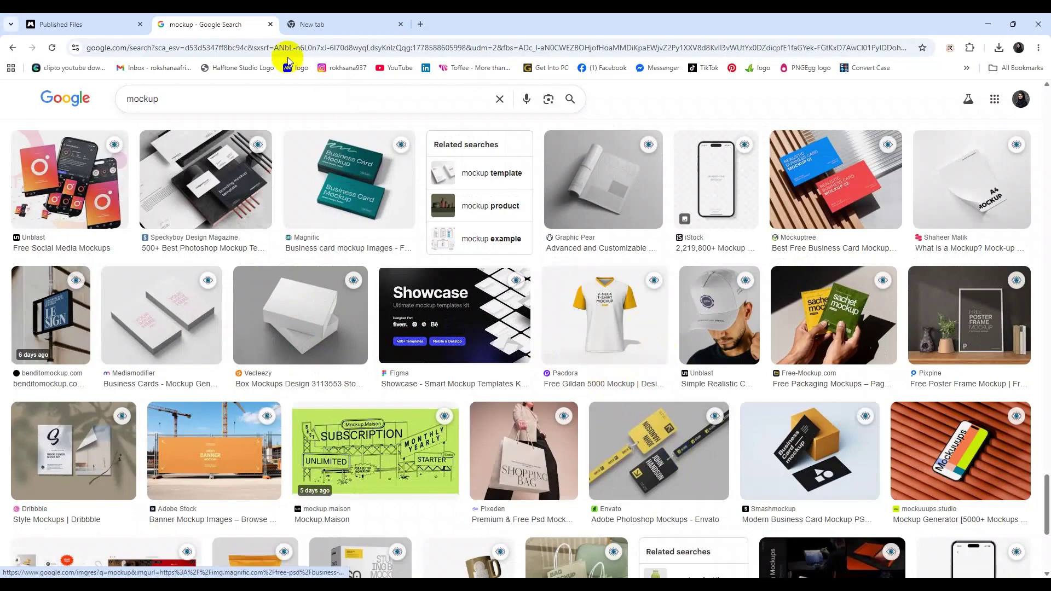
Search Google for "pinterest" in the empty new tab and open the Pinterest site from the results.
left_click(328, 24)
left_click(384, 242)
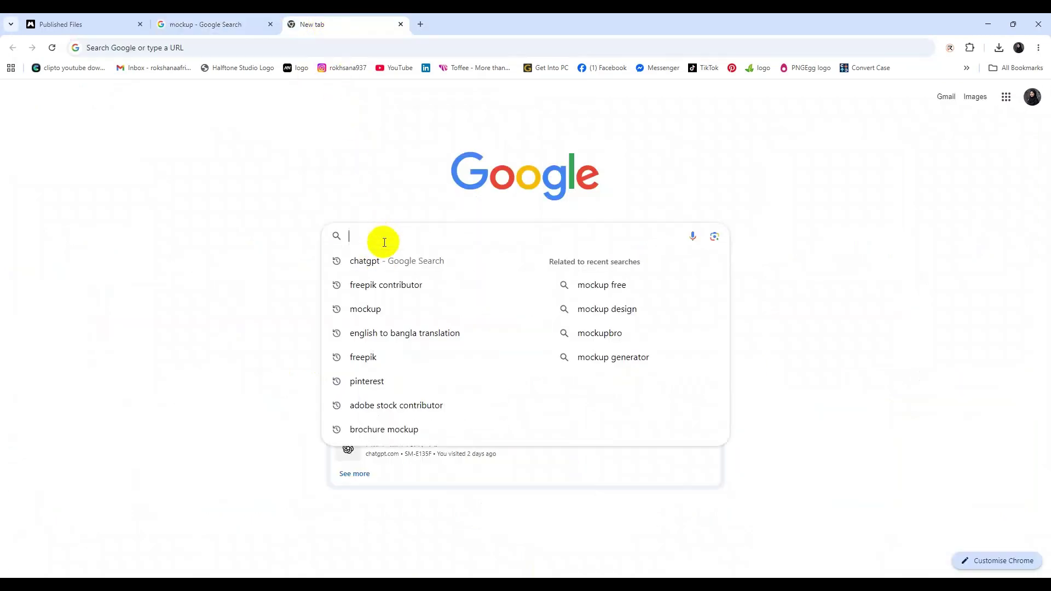
type("p")
left_click(385, 278)
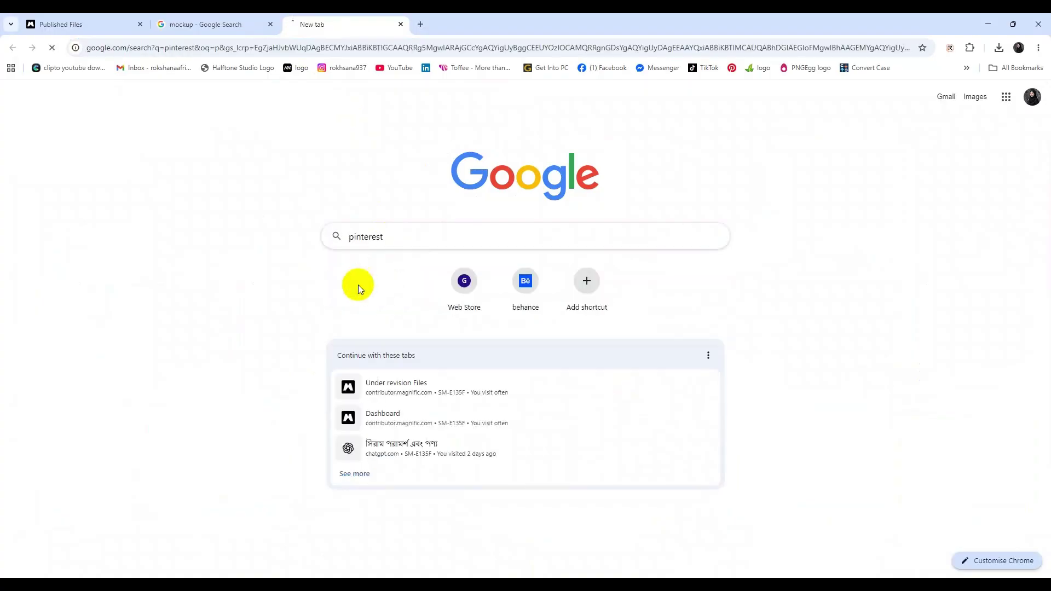
left_click(155, 209)
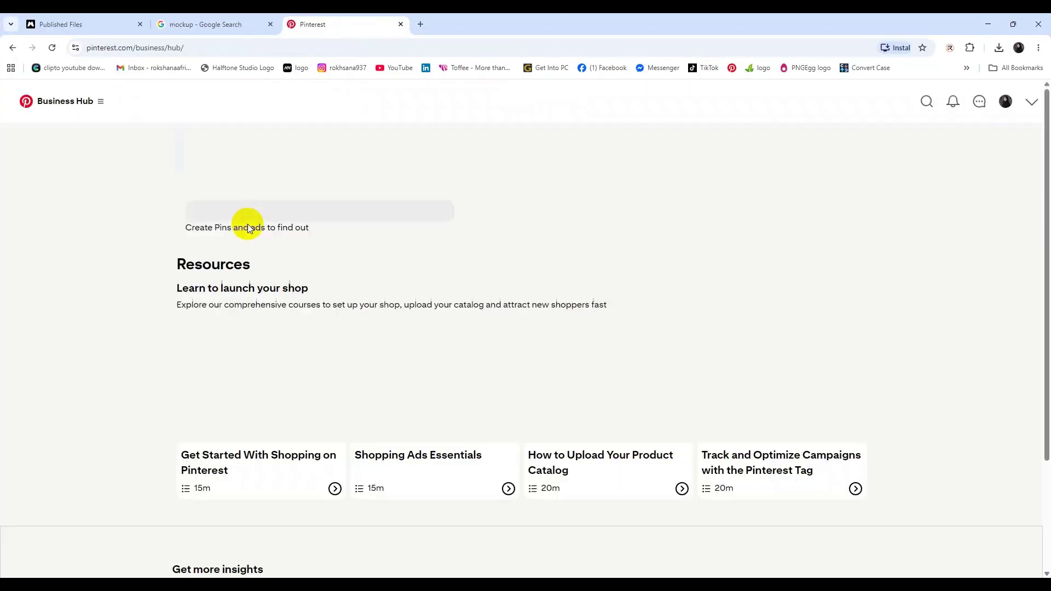
Search Pinterest for "mockup".
left_click(900, 104)
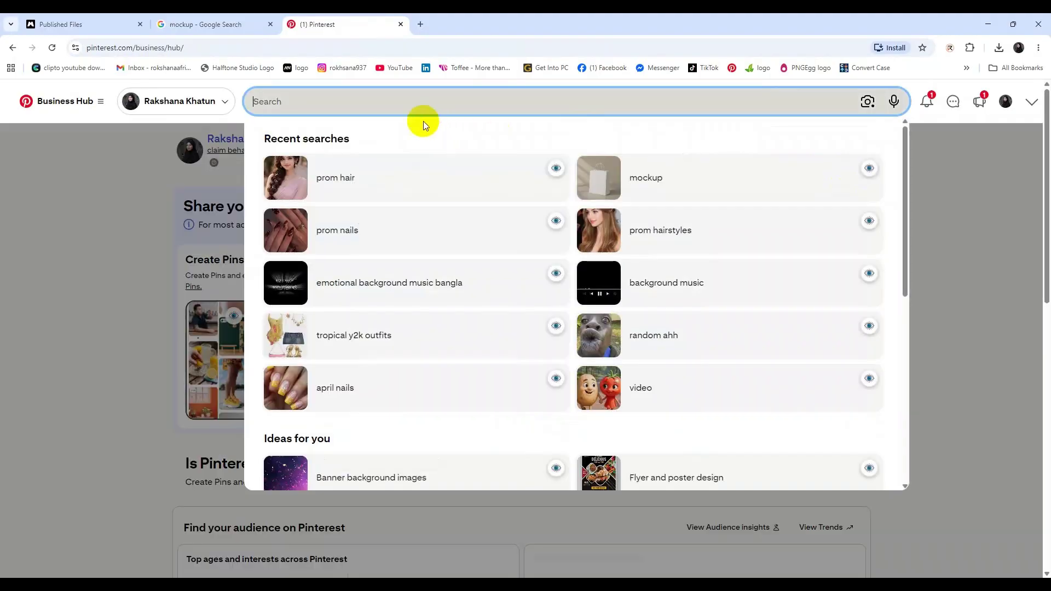
type("moc")
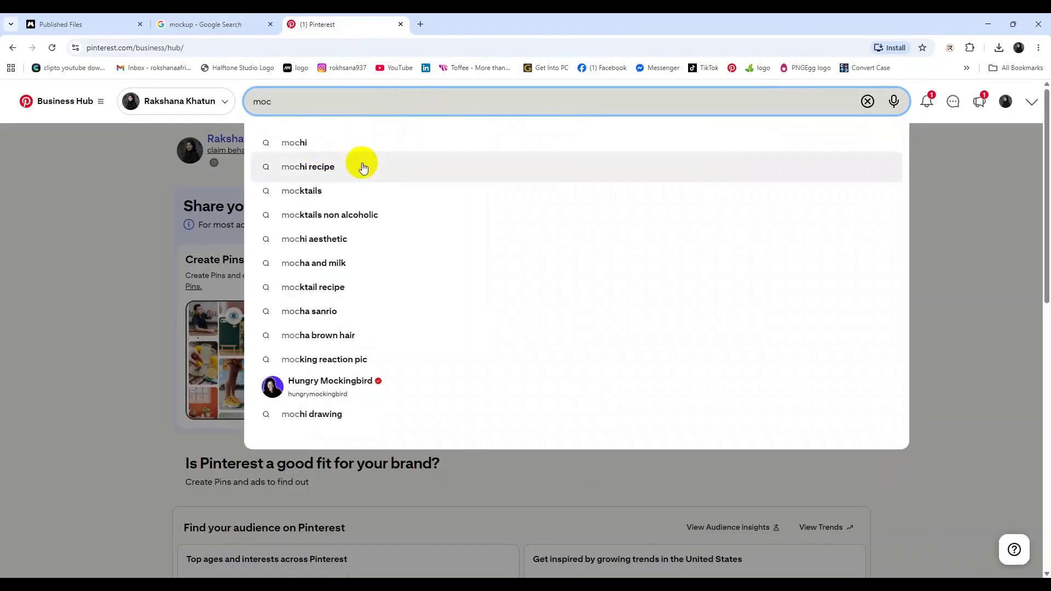
key("BackSpace")
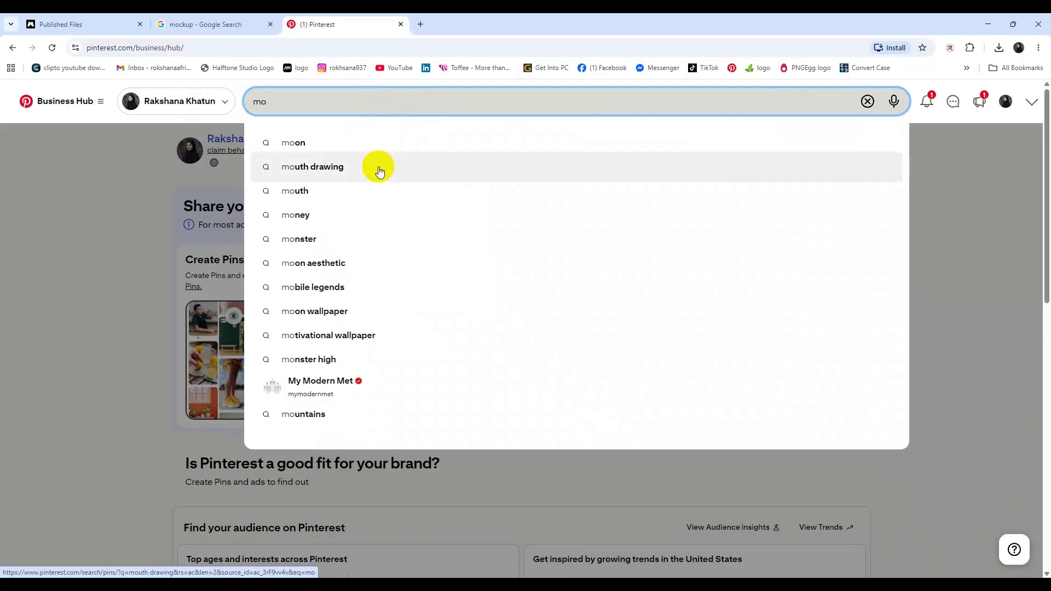
type("ckup")
left_click(321, 146)
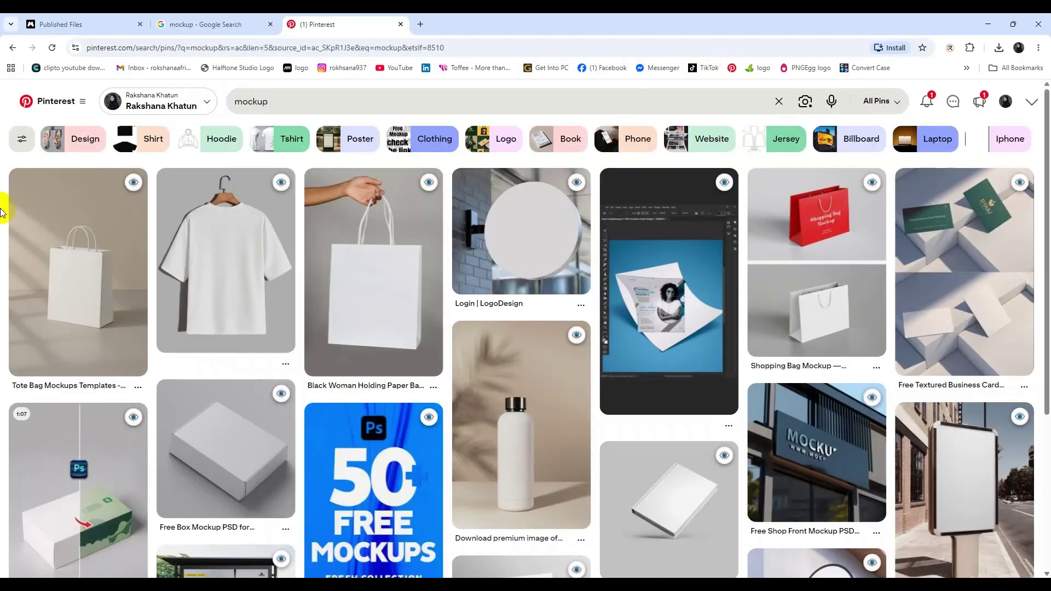
Browse the Pinterest mockup pins for blank product references, and continue looking through the Google mockup image results.
scroll(548, 427, "down", 3)
left_click(796, 397)
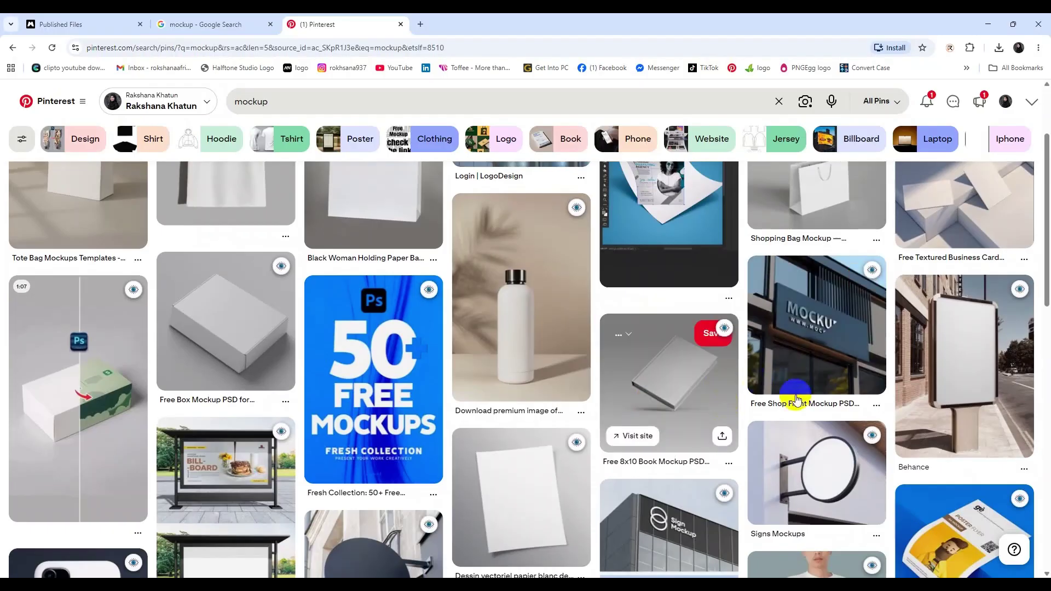
scroll(797, 400, "down", 3)
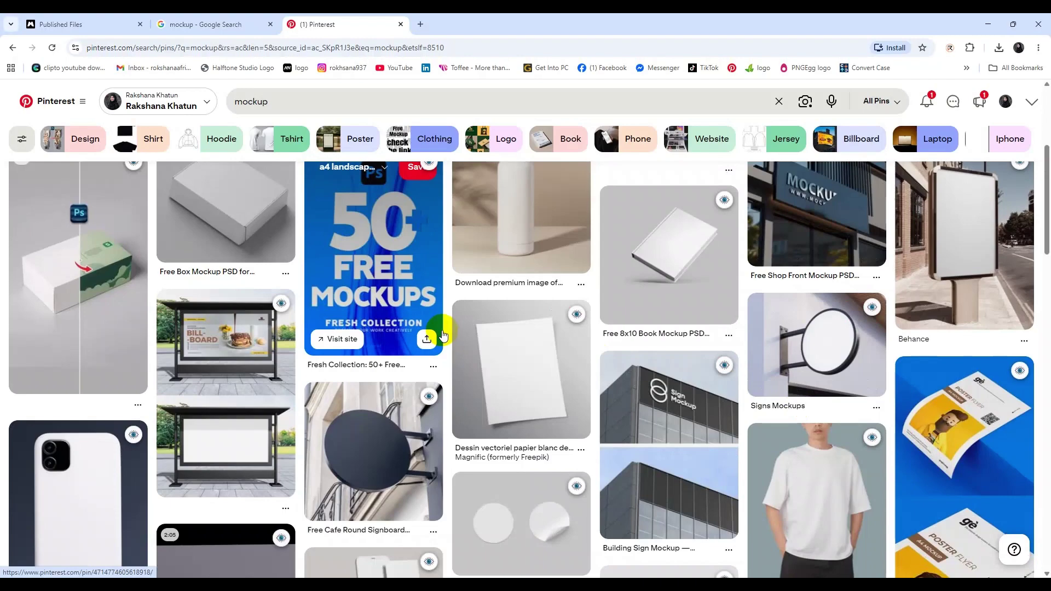
scroll(322, 362, "down", 6)
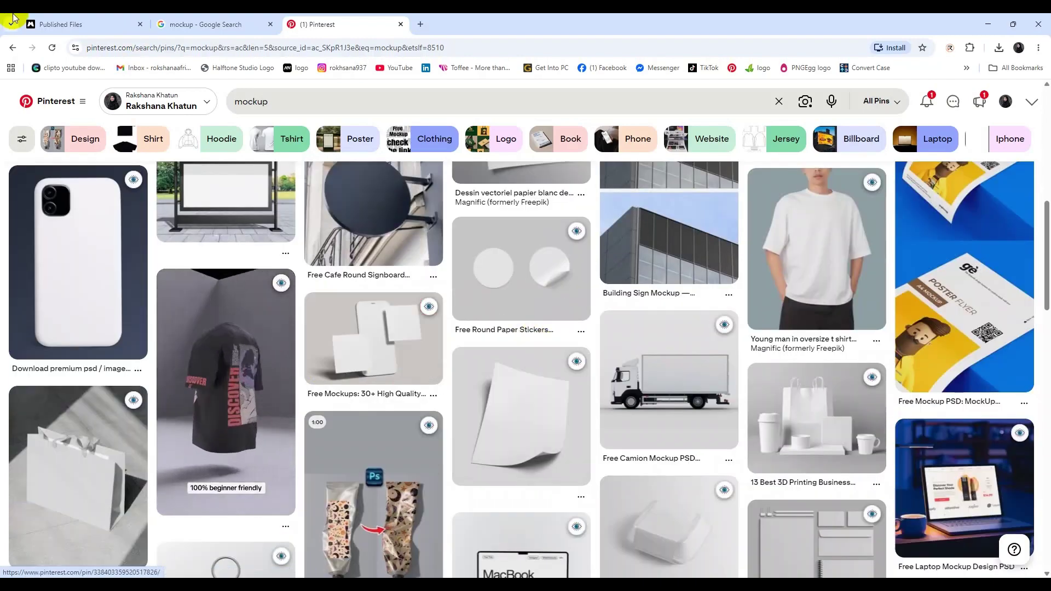
left_click(206, 25)
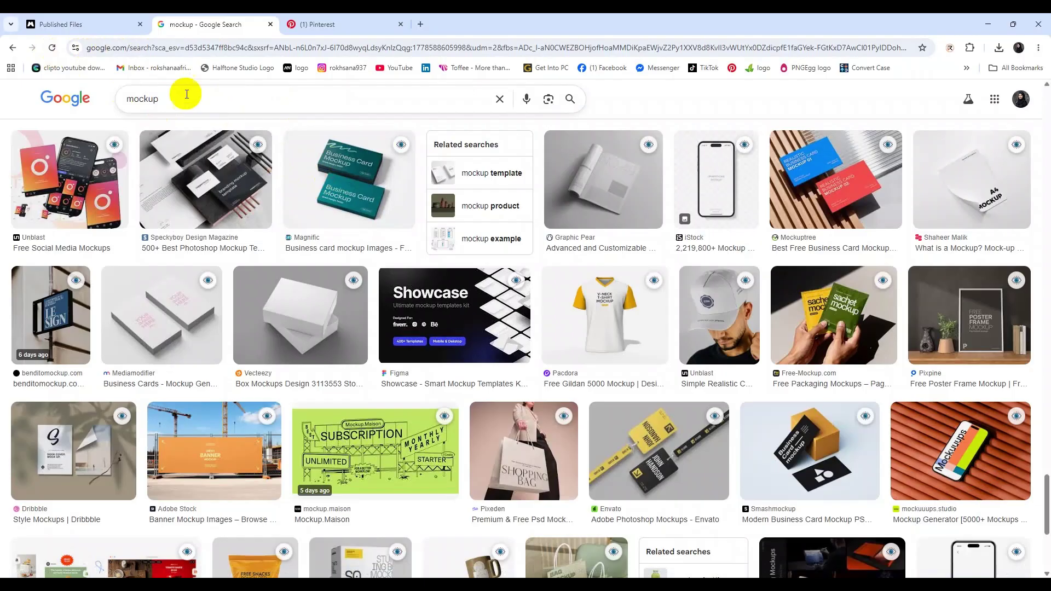
scroll(526, 425, "down", 5)
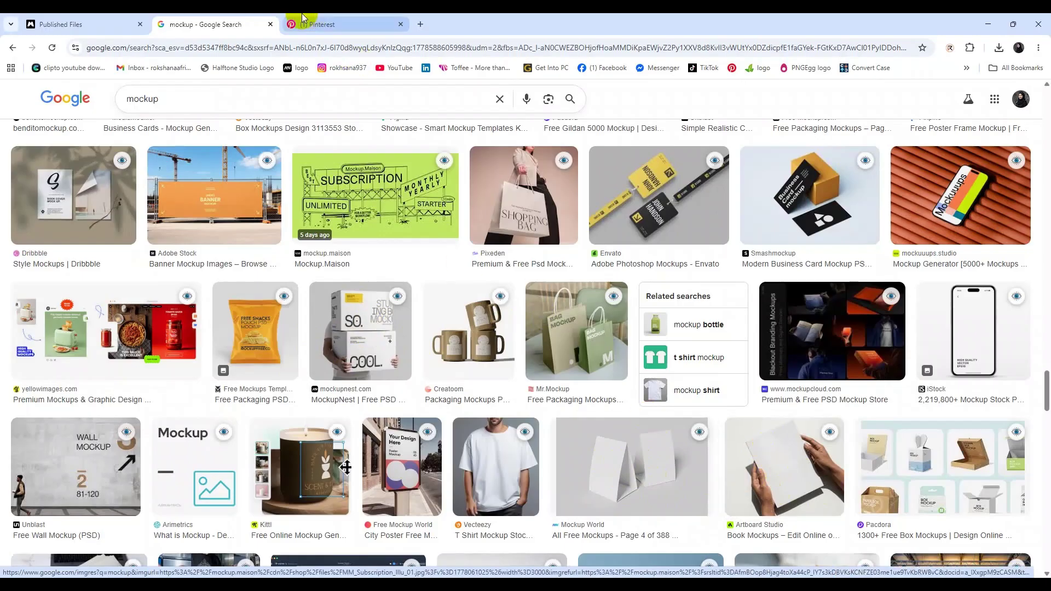
Find the blank coffee cup and paper bag pin in the Pinterest mockup results and copy its generated image description.
left_click(332, 16)
scroll(559, 438, "down", 5)
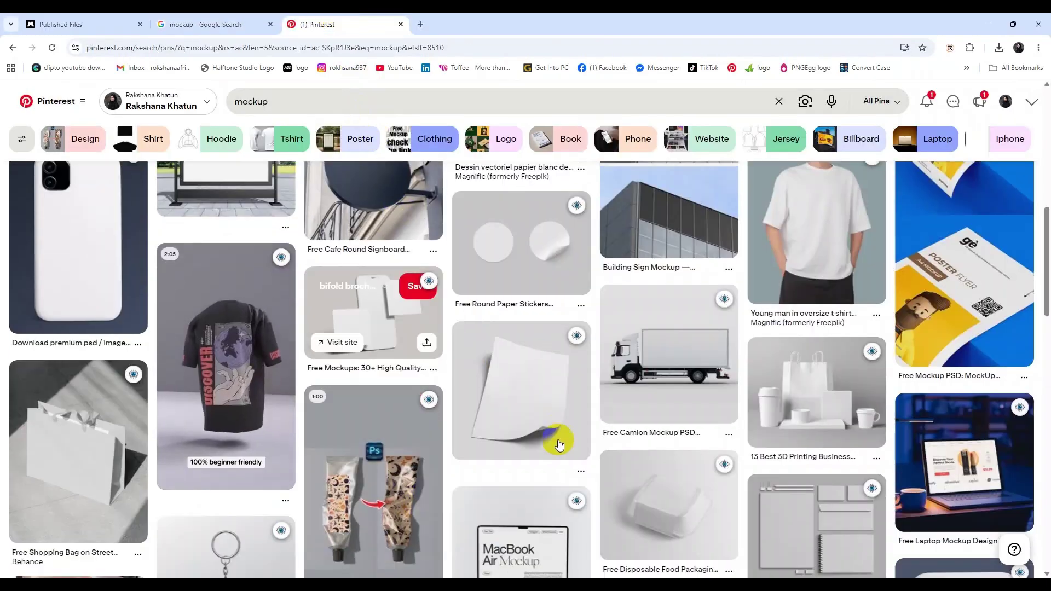
scroll(539, 430, "up", 4)
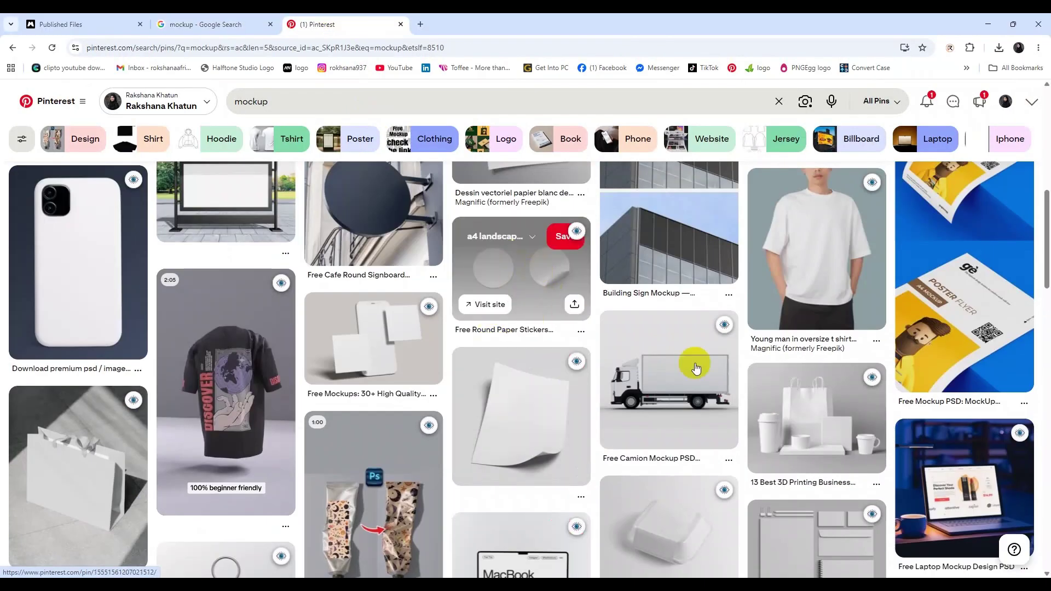
scroll(810, 416, "down", 2)
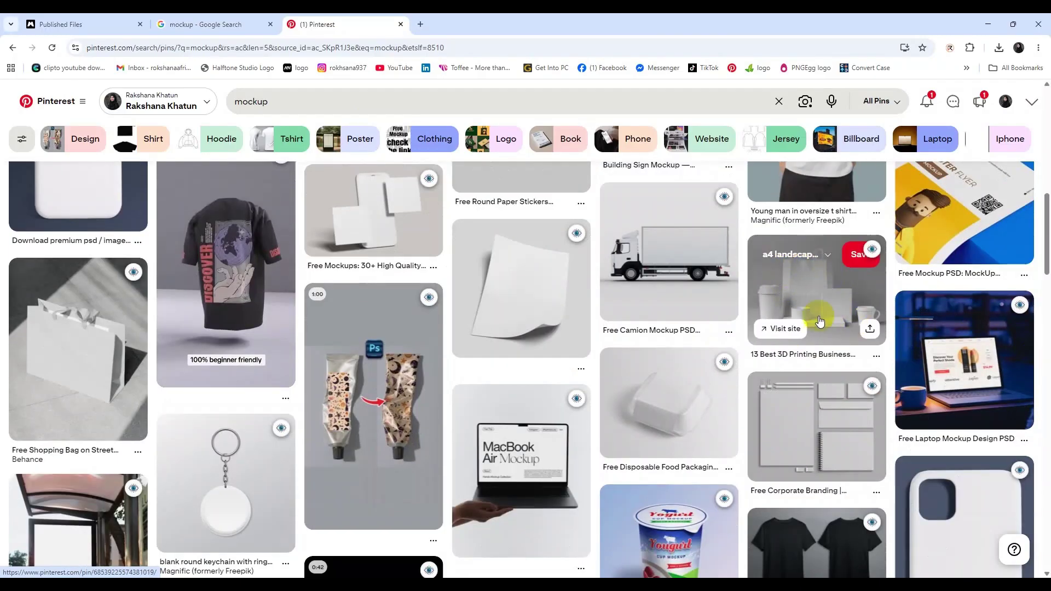
scroll(593, 385, "down", 2)
scroll(267, 368, "down", 6)
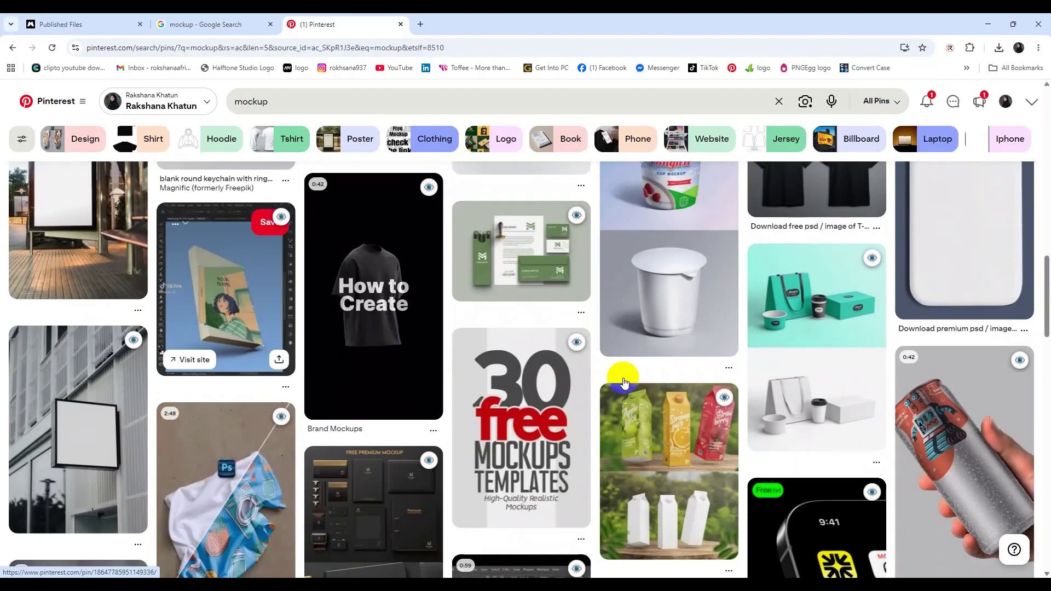
scroll(710, 376, "down", 20)
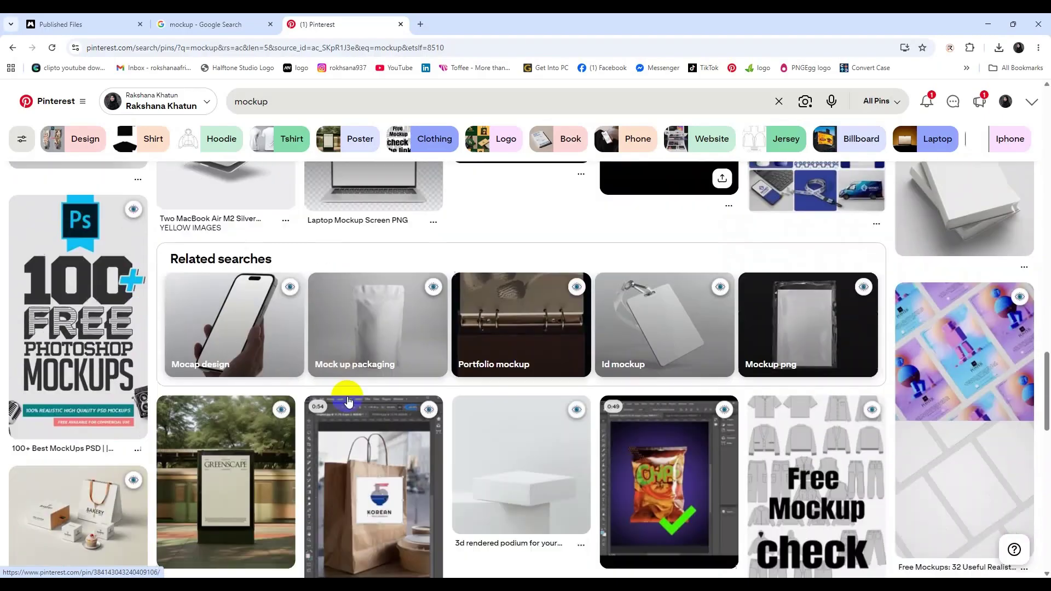
scroll(620, 419, "down", 5)
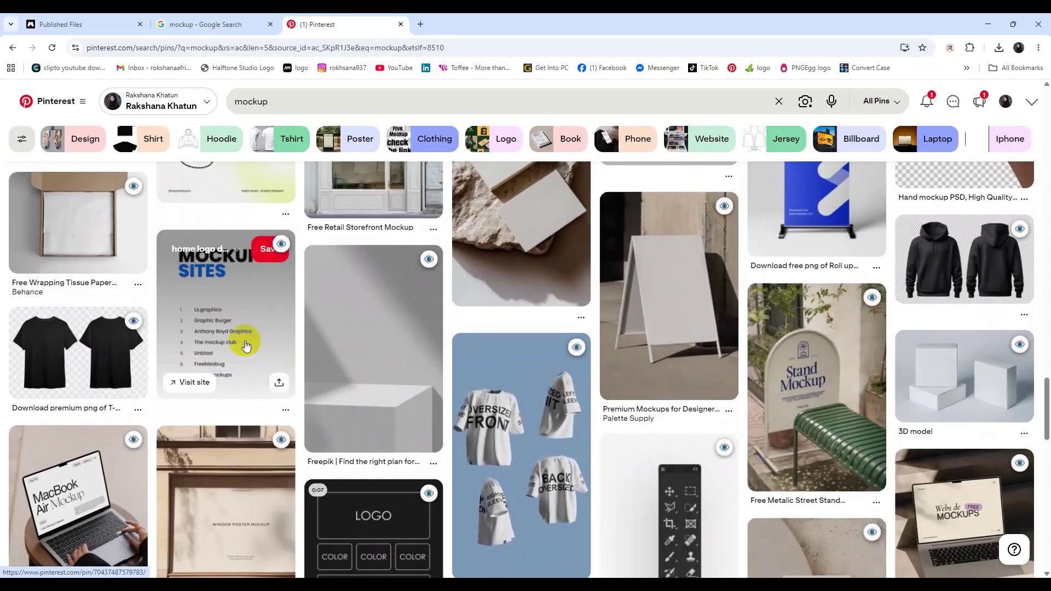
scroll(246, 344, "up", 2)
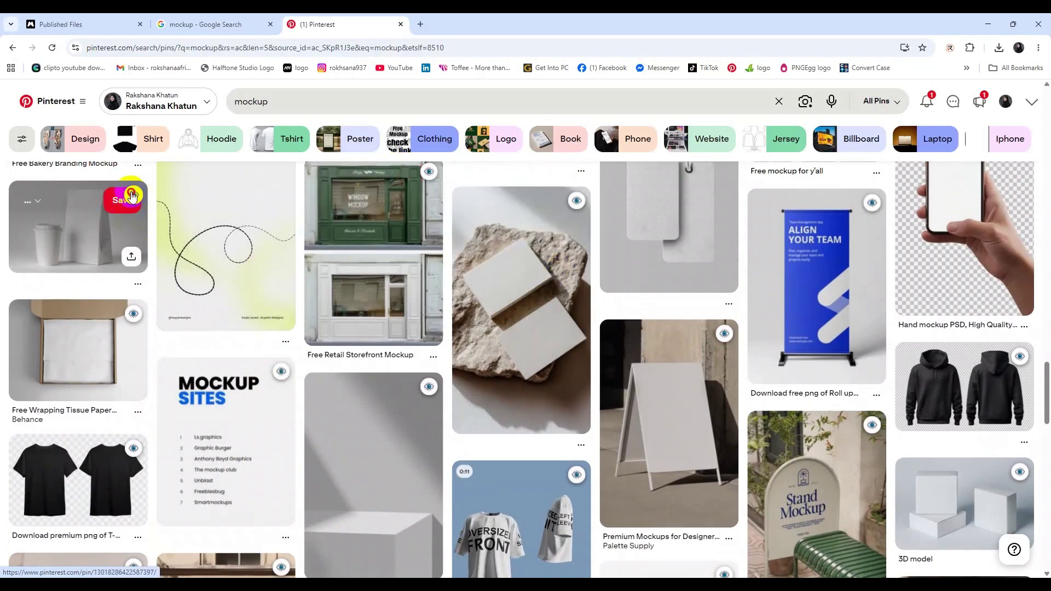
left_click(132, 196)
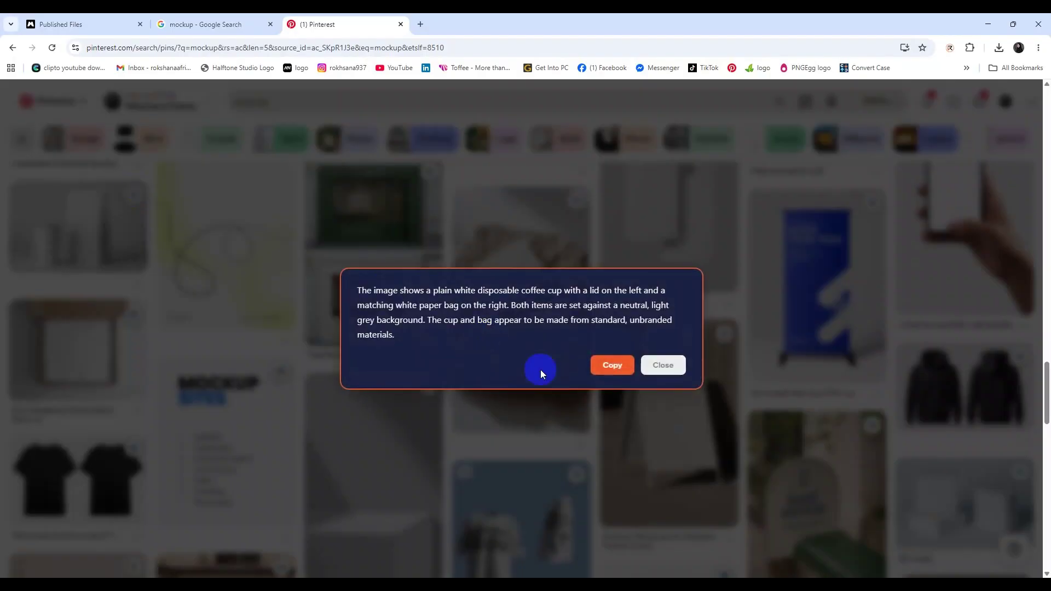
left_click(611, 365)
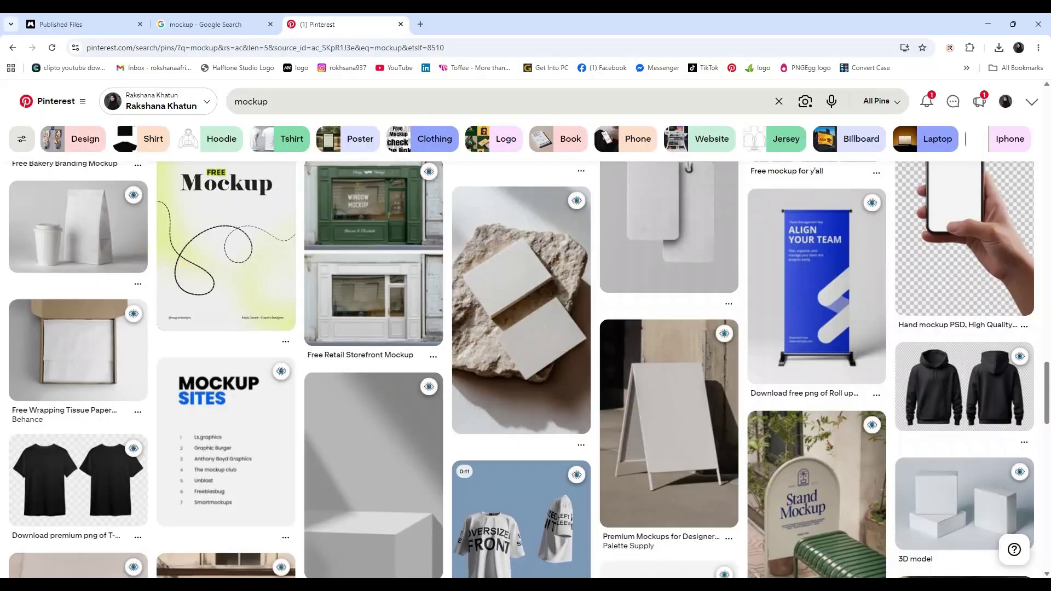
Switch to ChatGPT, open the generated white shopping bag image and download it.
left_click(765, 575)
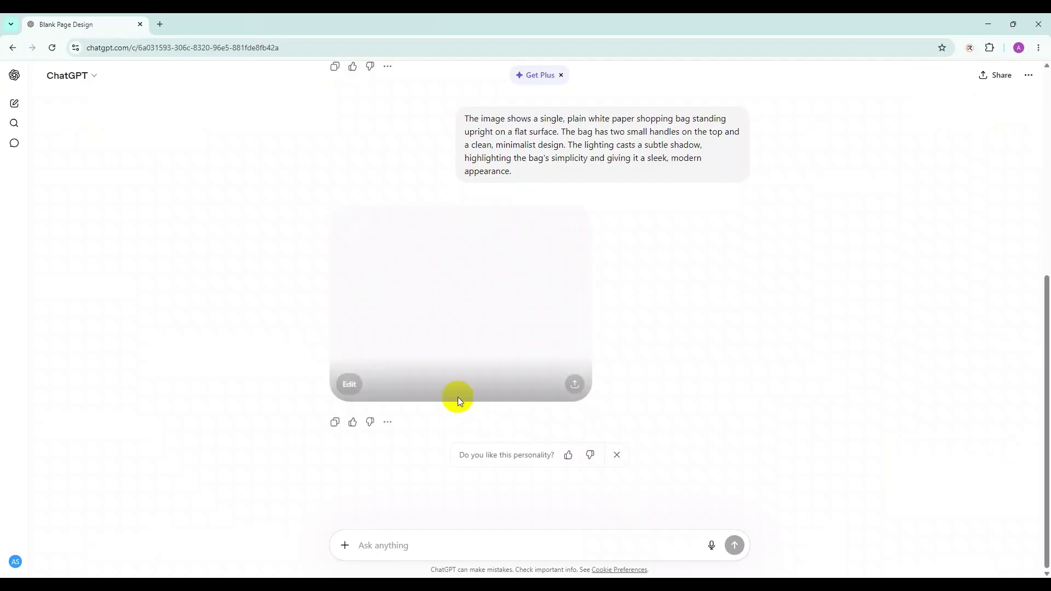
left_click(463, 334)
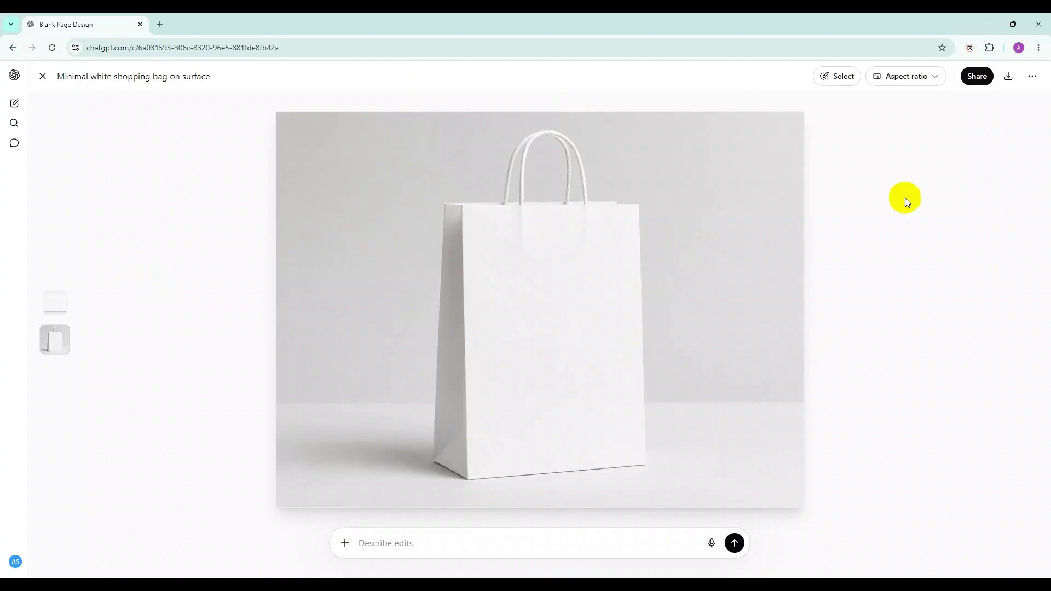
left_click(1009, 77)
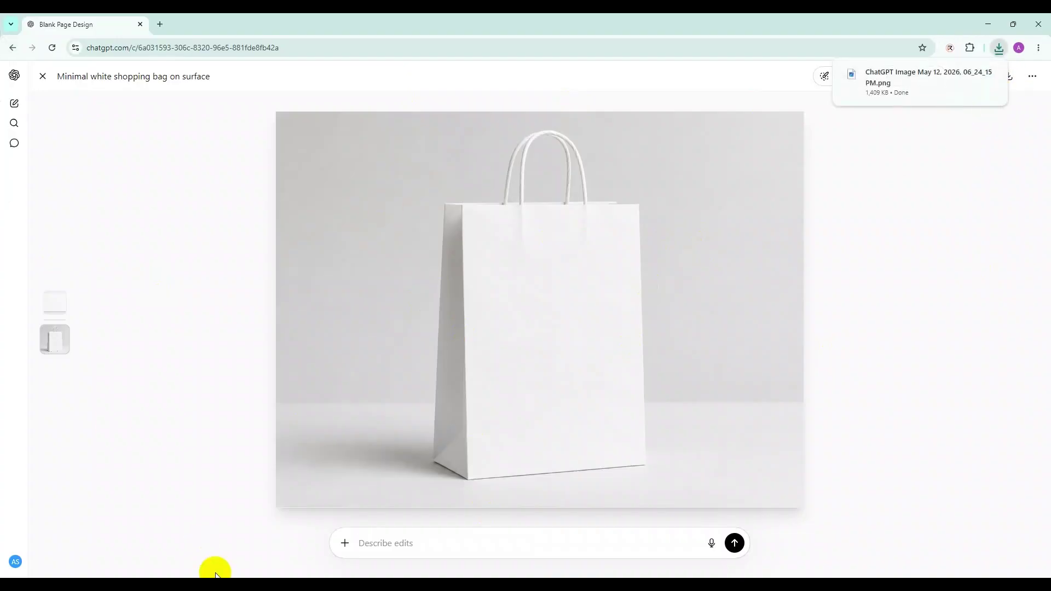
Switch to Gigapixel and check the progress of the images in the export queue.
left_click(623, 553)
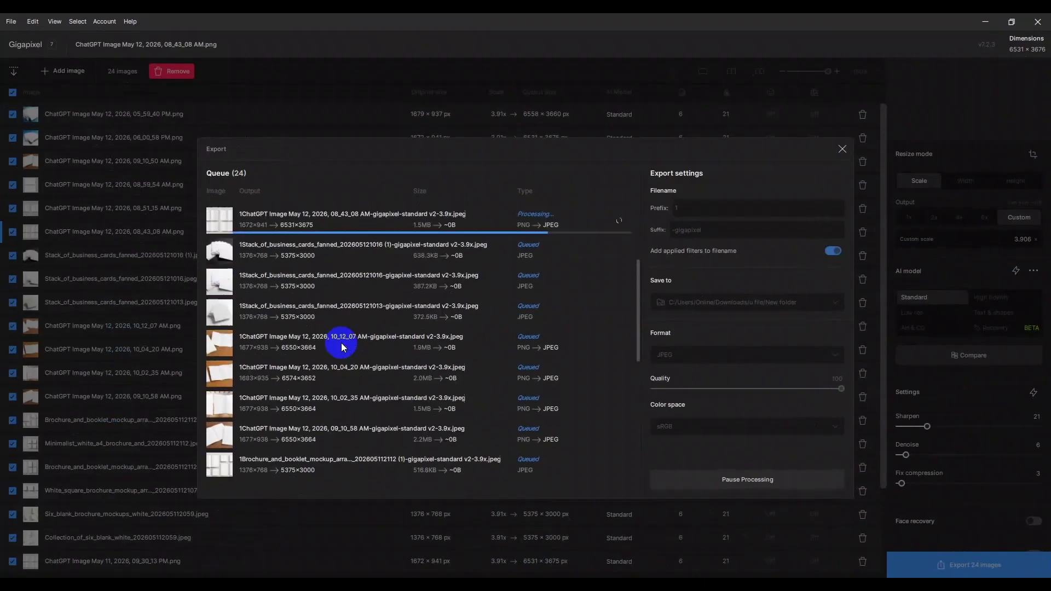
scroll(340, 343, "down", 1)
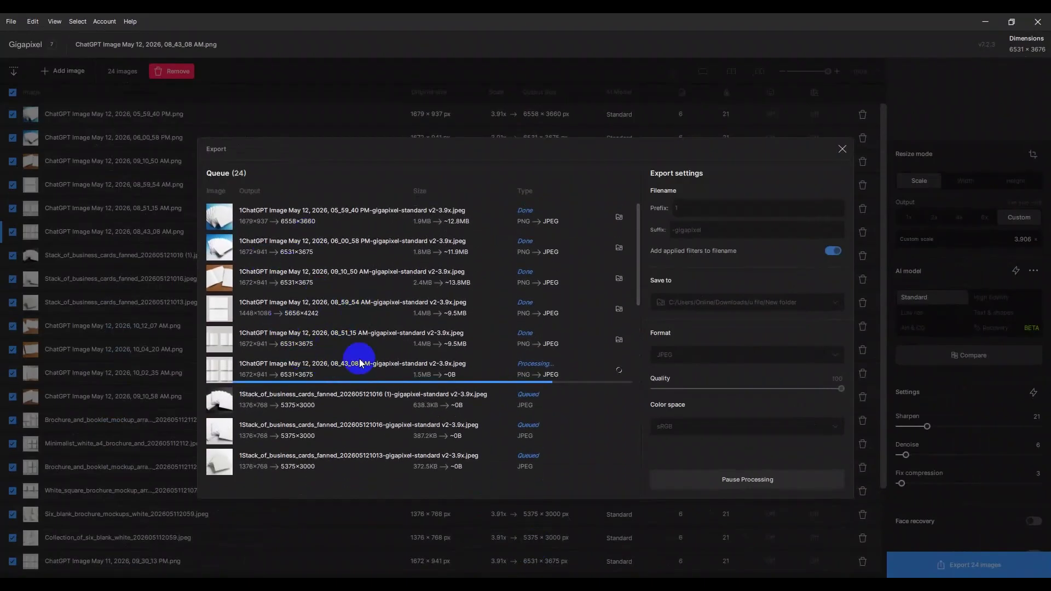
scroll(360, 363, "down", 5)
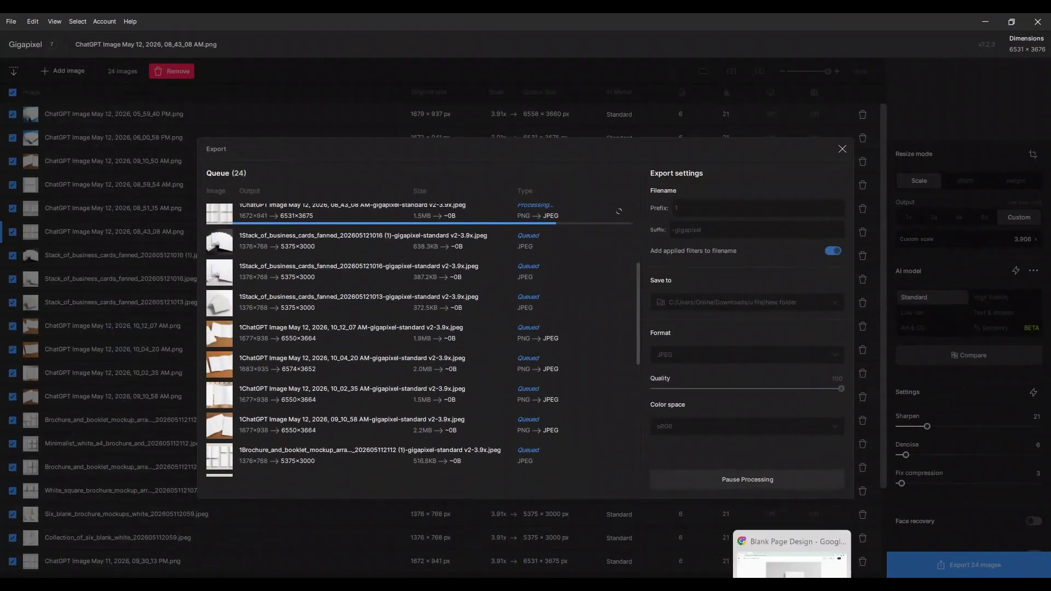
Return to ChatGPT, close the enlarged bag image and submit the copied description of the disposable coffee cup and matching paper bag.
left_click(794, 550)
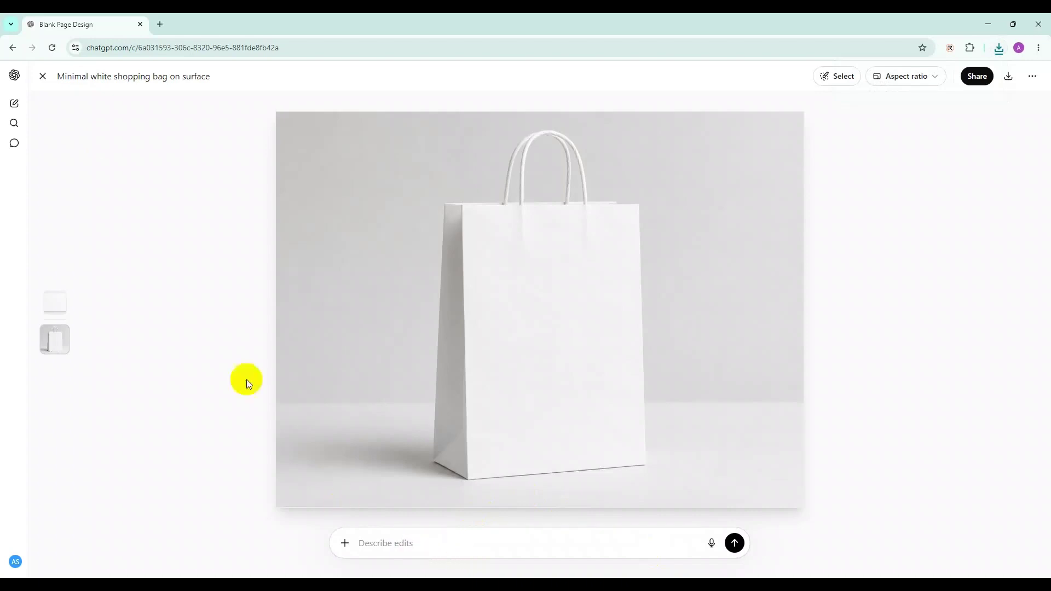
left_click(42, 77)
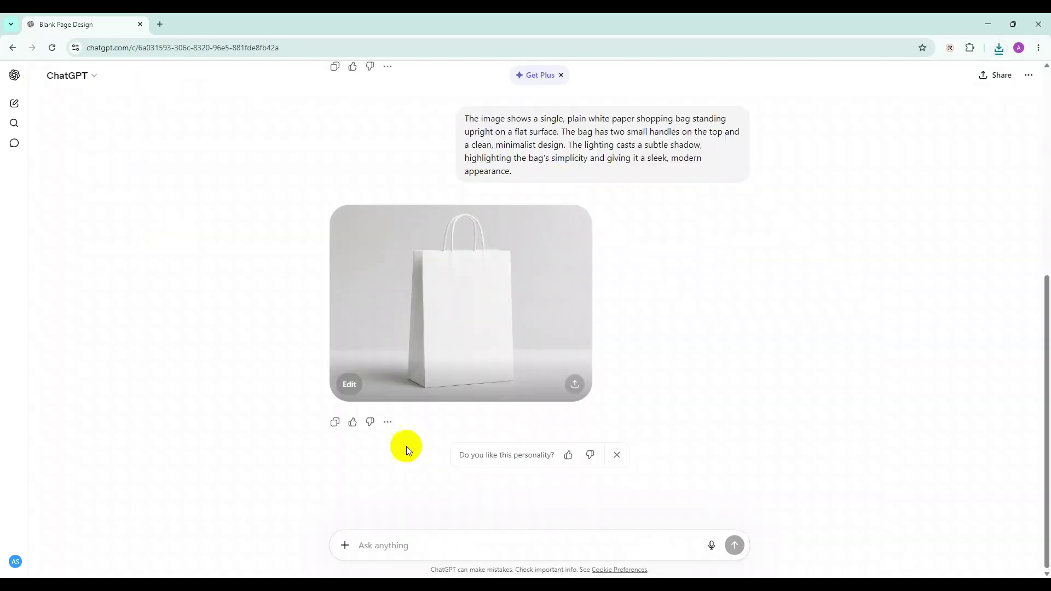
left_click(476, 548)
type("The image shows a plain white disposable coffee cup with a lid on the left and a matching white paper bag on the right. Both items are set against a neutral, light grey background. The cup and bag appear to be made from standard, unbranded materials.")
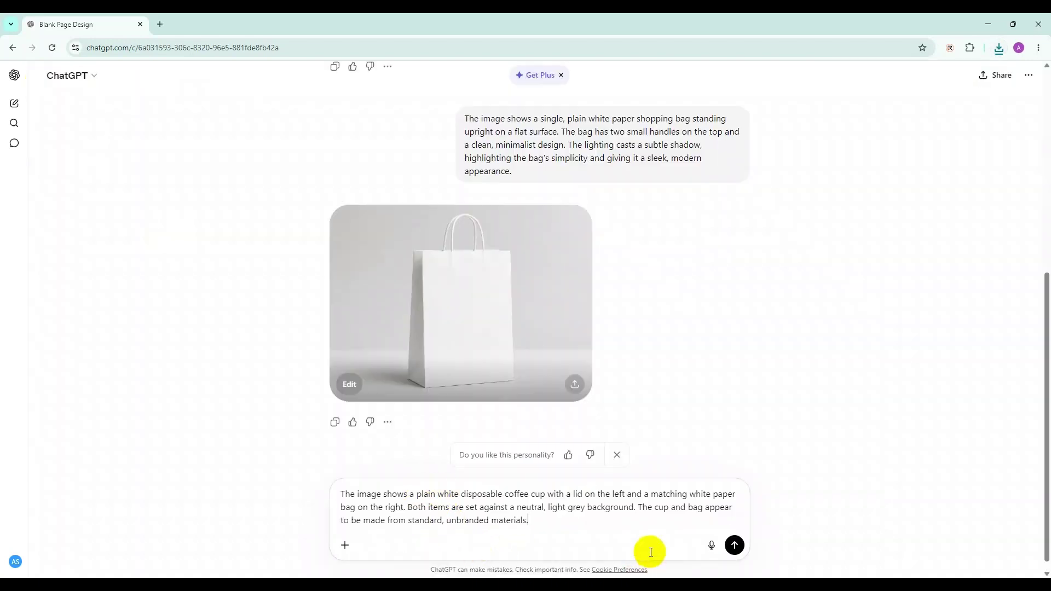
left_click(736, 545)
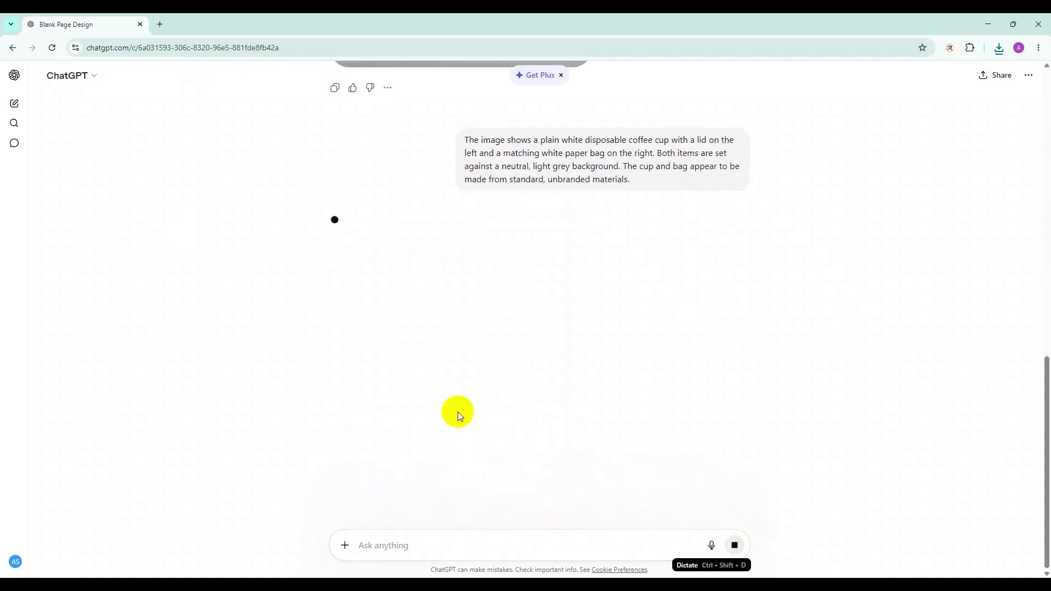
Return to Pinterest and look through further mockup pins and related searches for product reference ideas.
key("alt+Tab")
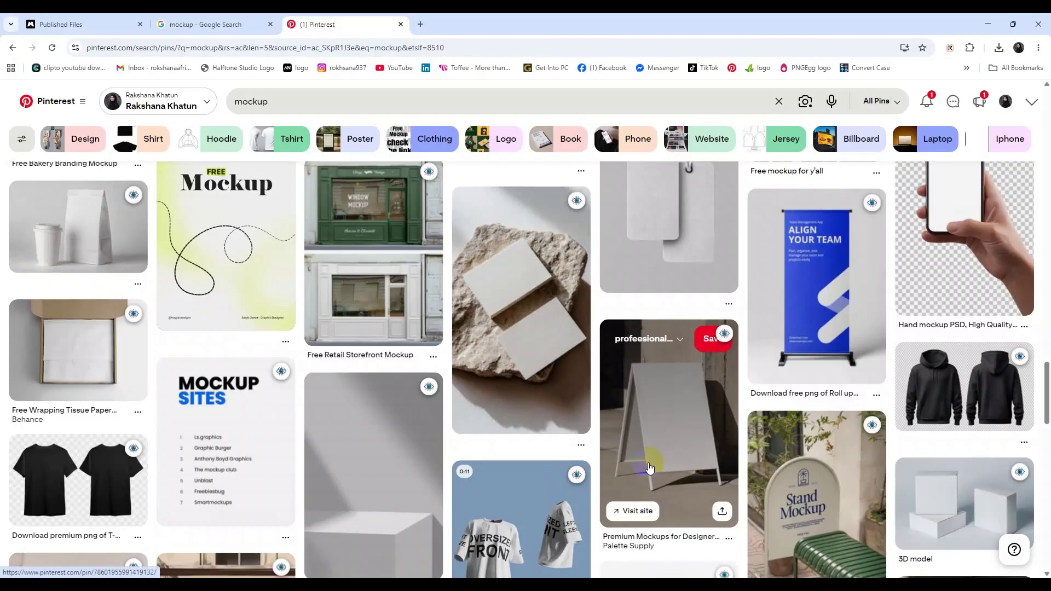
scroll(606, 421, "down", 10)
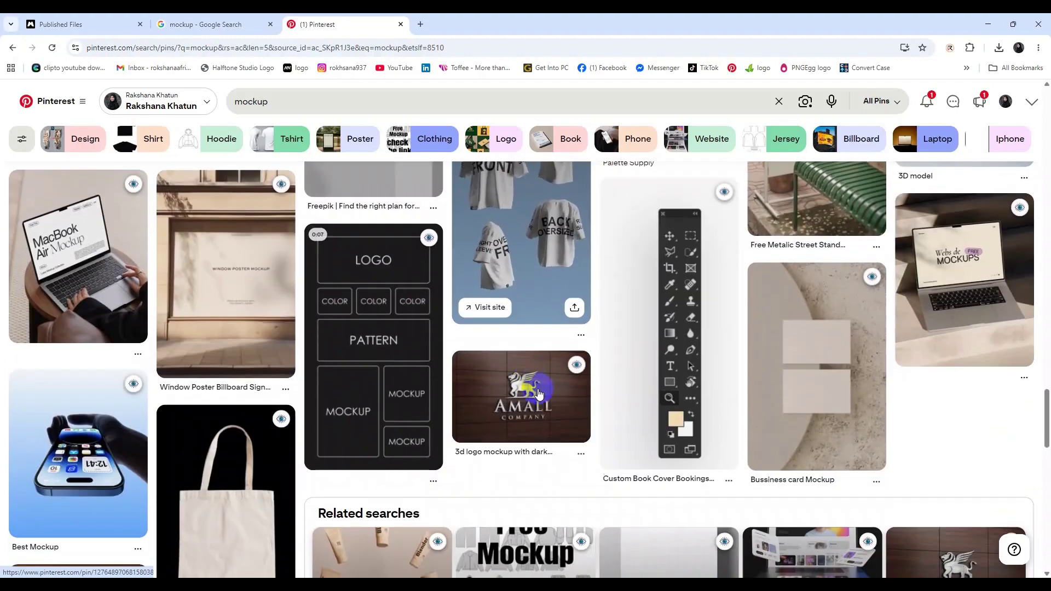
scroll(741, 392, "down", 2)
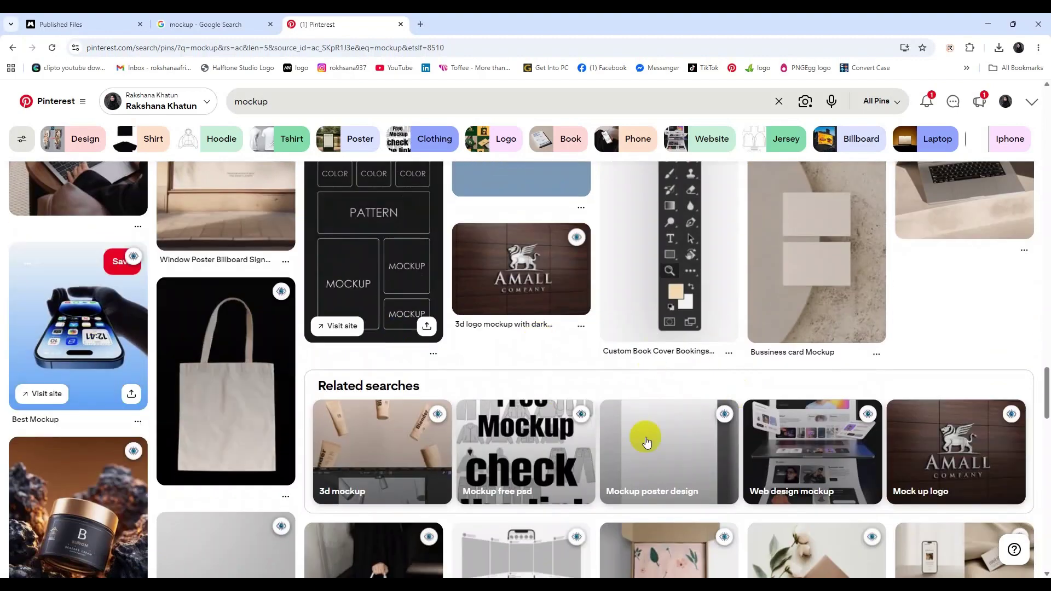
scroll(367, 367, "down", 3)
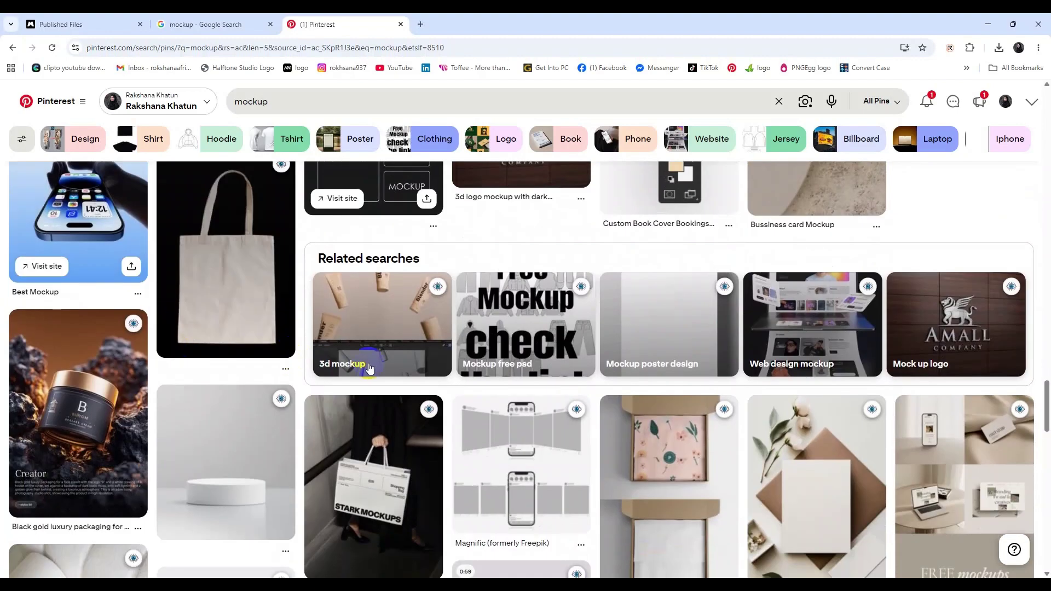
scroll(754, 481, "down", 3)
scroll(754, 481, "down", 5)
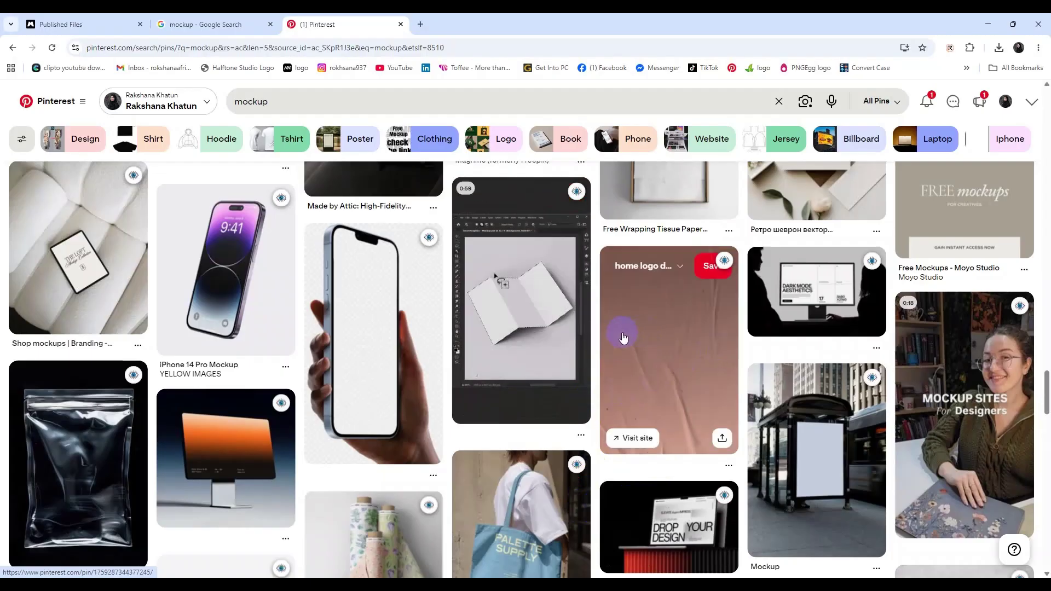
scroll(623, 337, "down", 7)
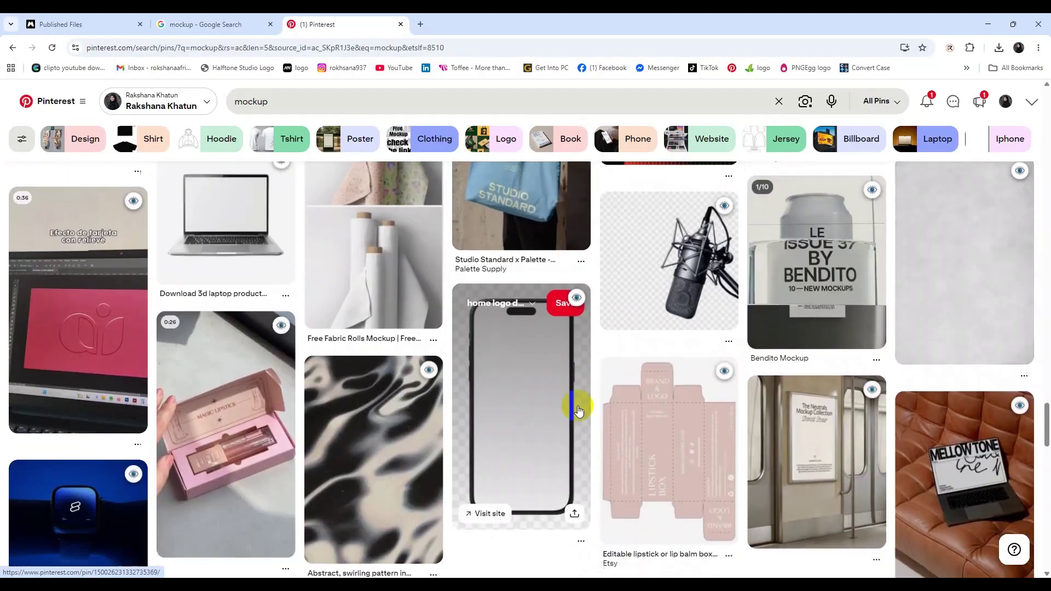
scroll(602, 410, "down", 2)
scroll(187, 382, "down", 3)
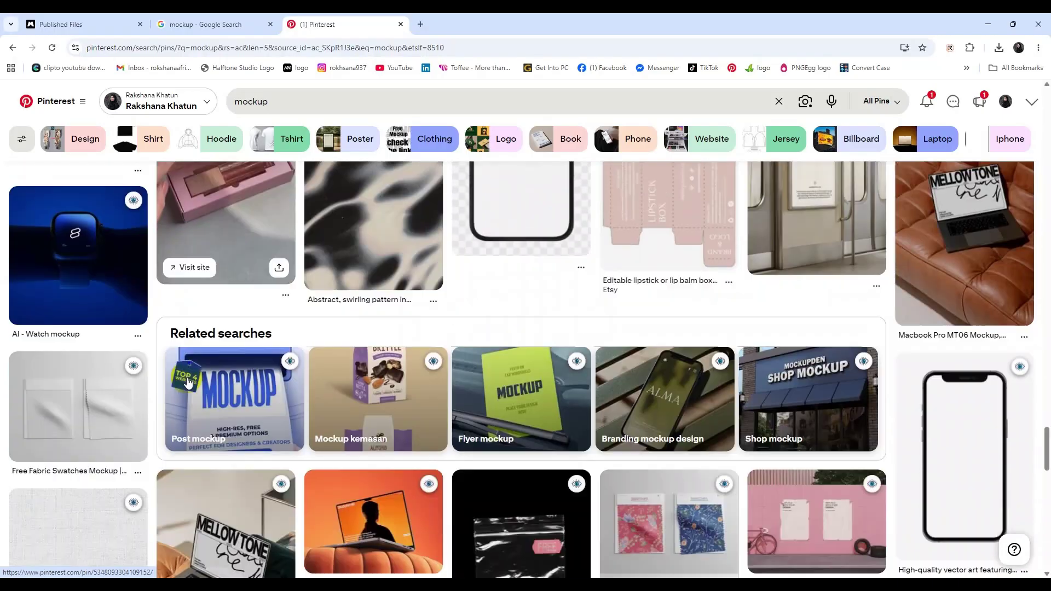
scroll(187, 382, "down", 5)
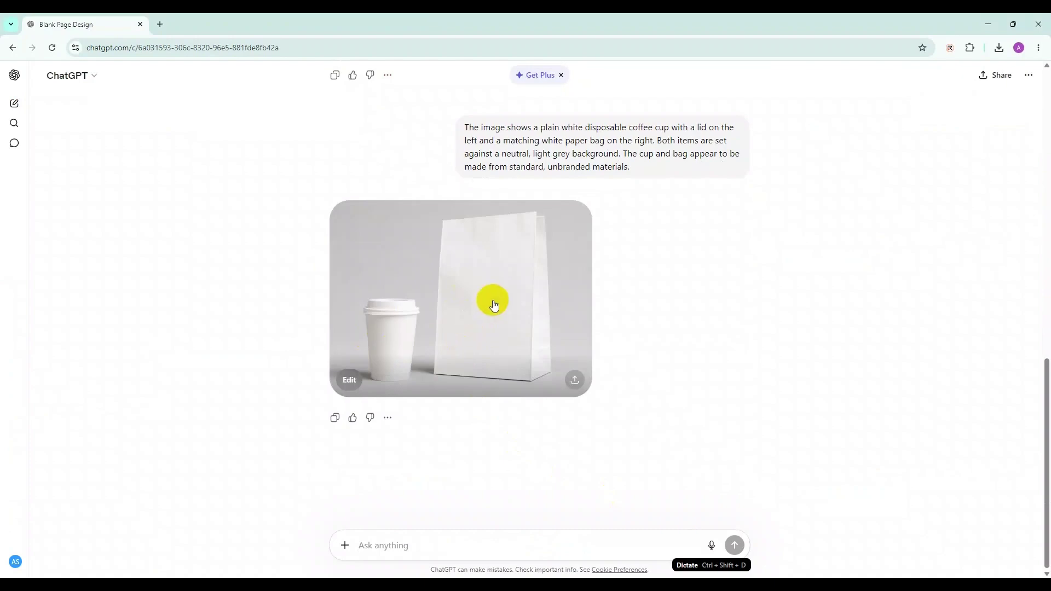
Review the generated coffee cup and shopping bag images in ChatGPT, and look through the Pinterest mockup pins again from the beginning.
scroll(493, 301, "up", 6)
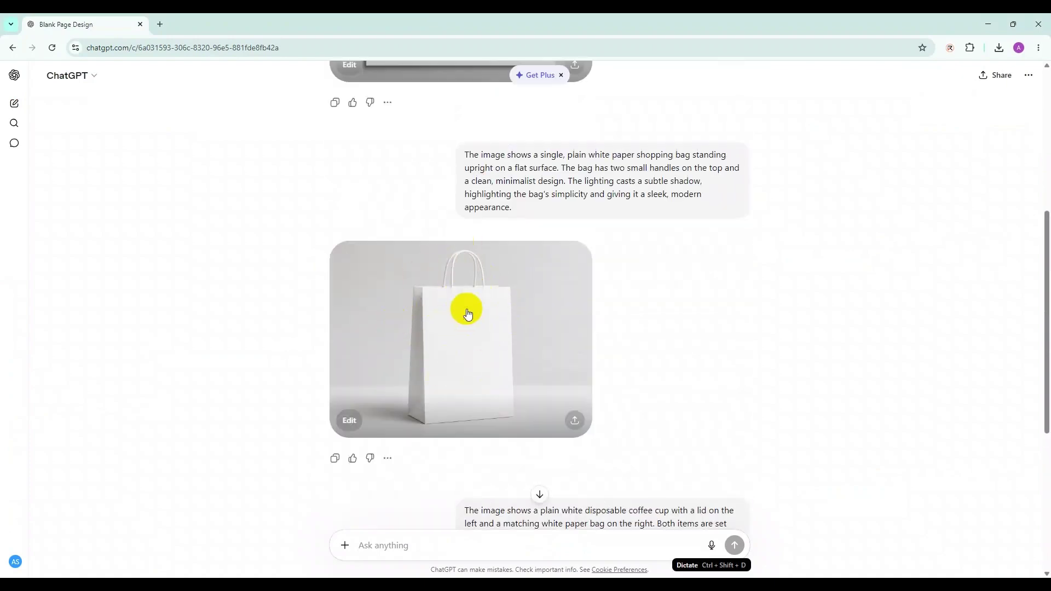
scroll(487, 350, "down", 6)
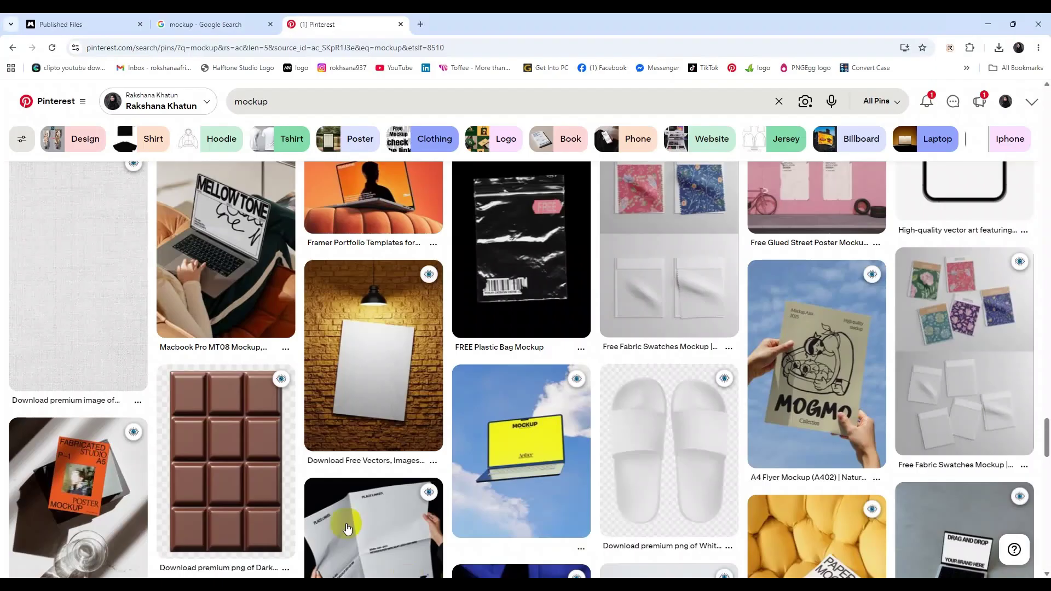
scroll(176, 371, "up", 10)
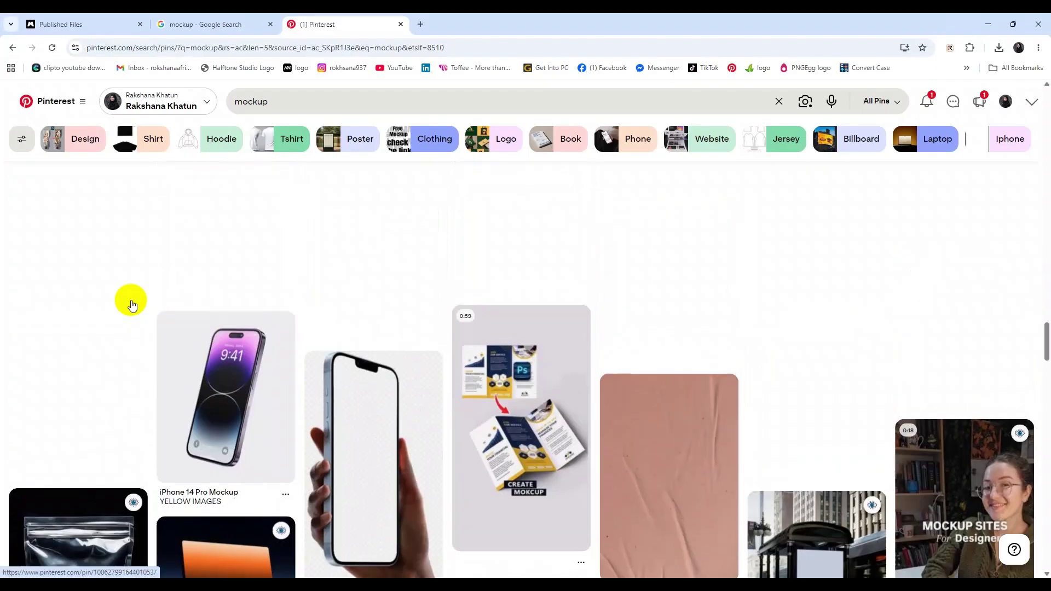
scroll(132, 305, "up", 10)
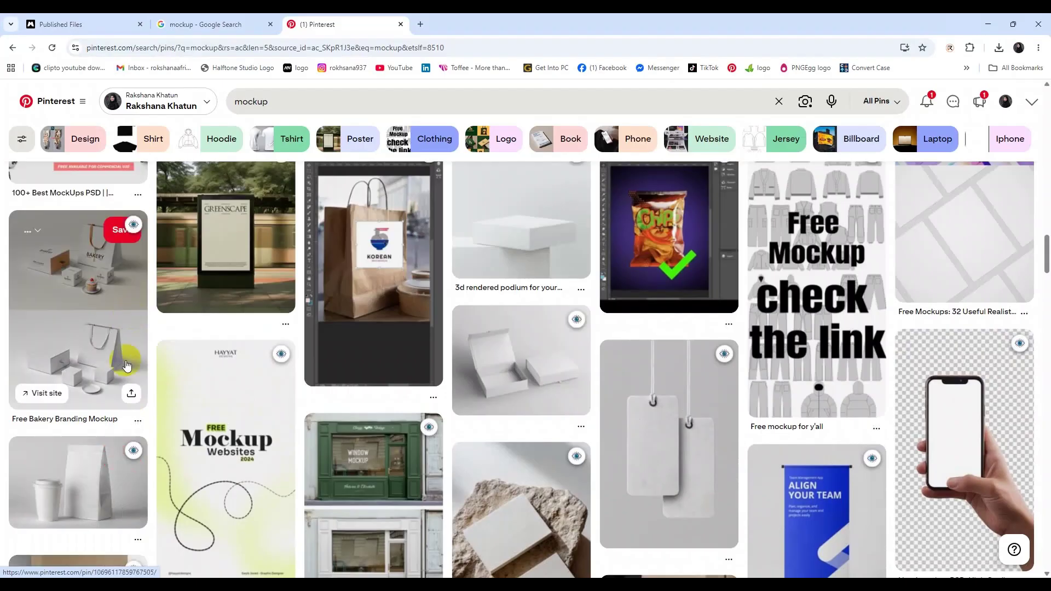
scroll(126, 365, "up", 10)
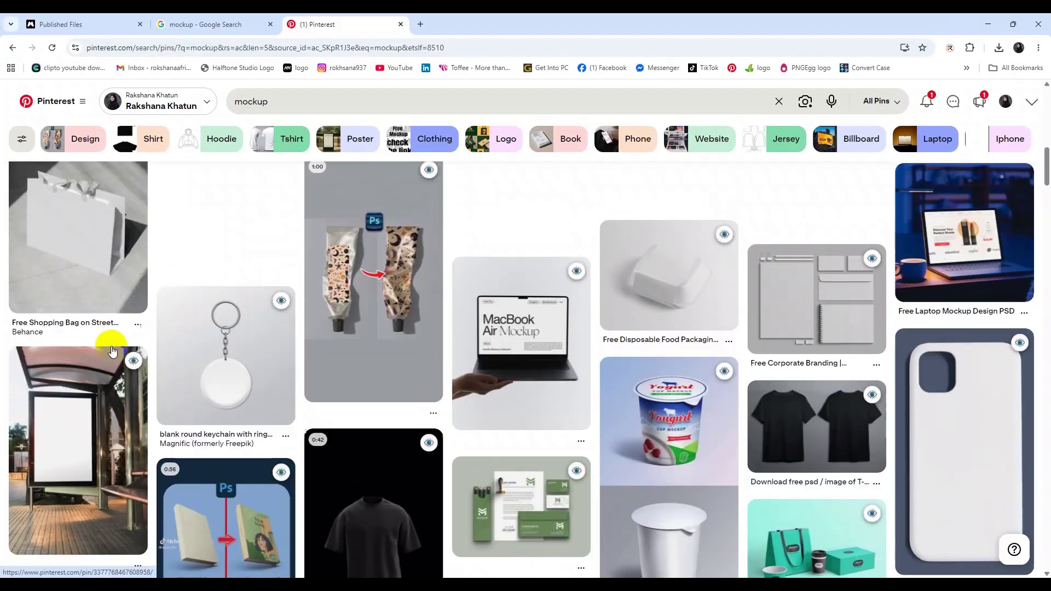
scroll(113, 350, "up", 10)
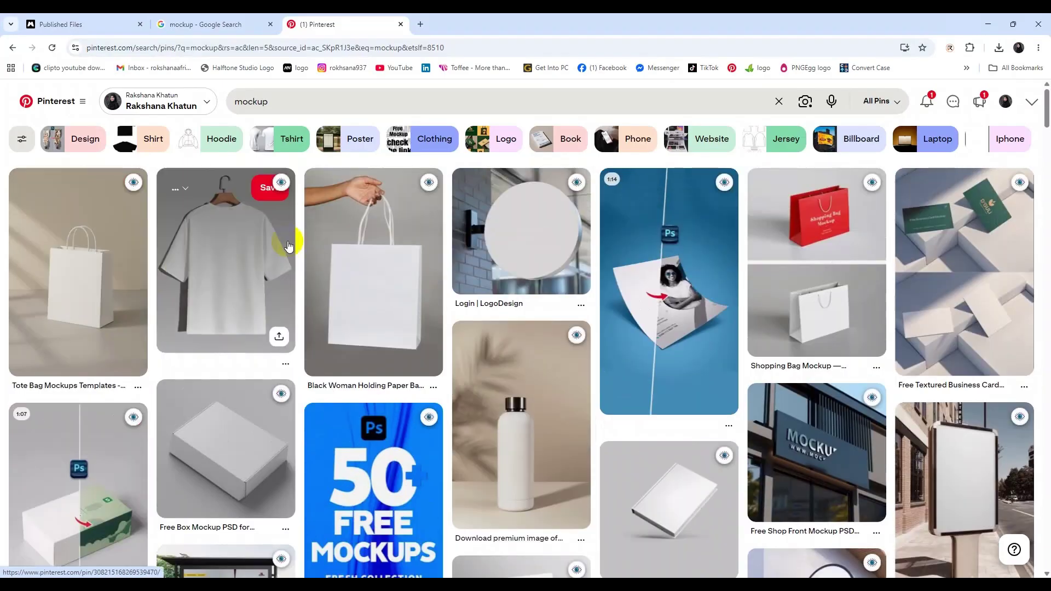
scroll(230, 356, "down", 10)
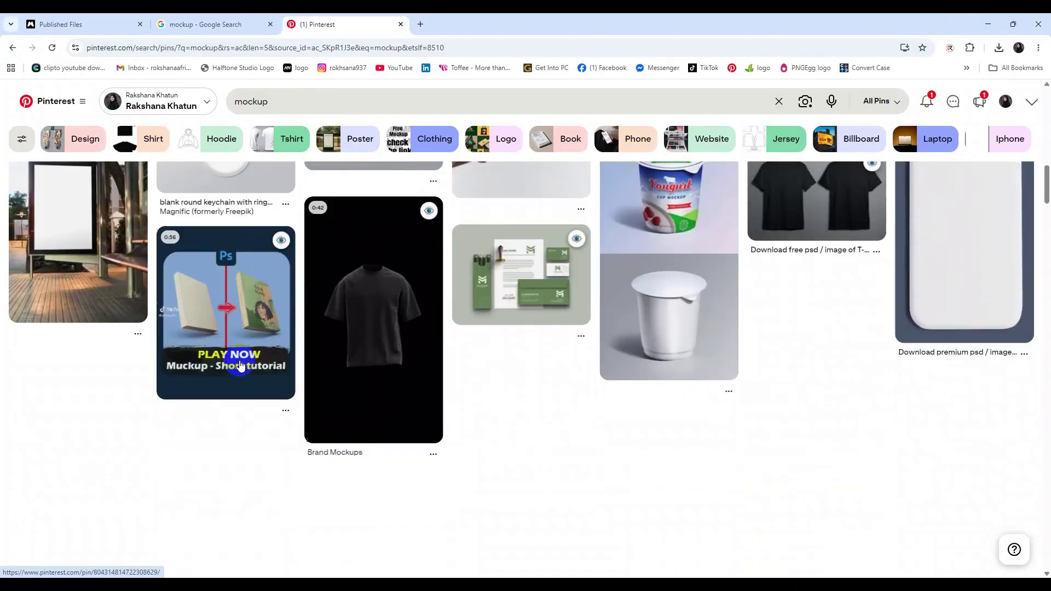
scroll(239, 366, "down", 10)
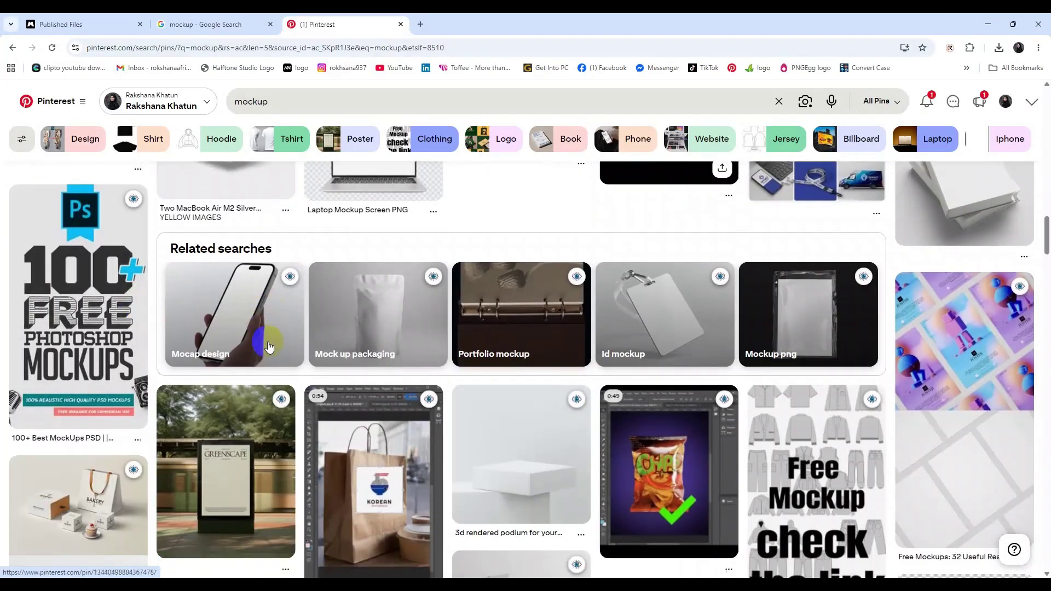
Open the white coffee cup and paper bag pin on Pinterest and compare it with the version generated in ChatGPT.
scroll(269, 346, "down", 5)
left_click(92, 238)
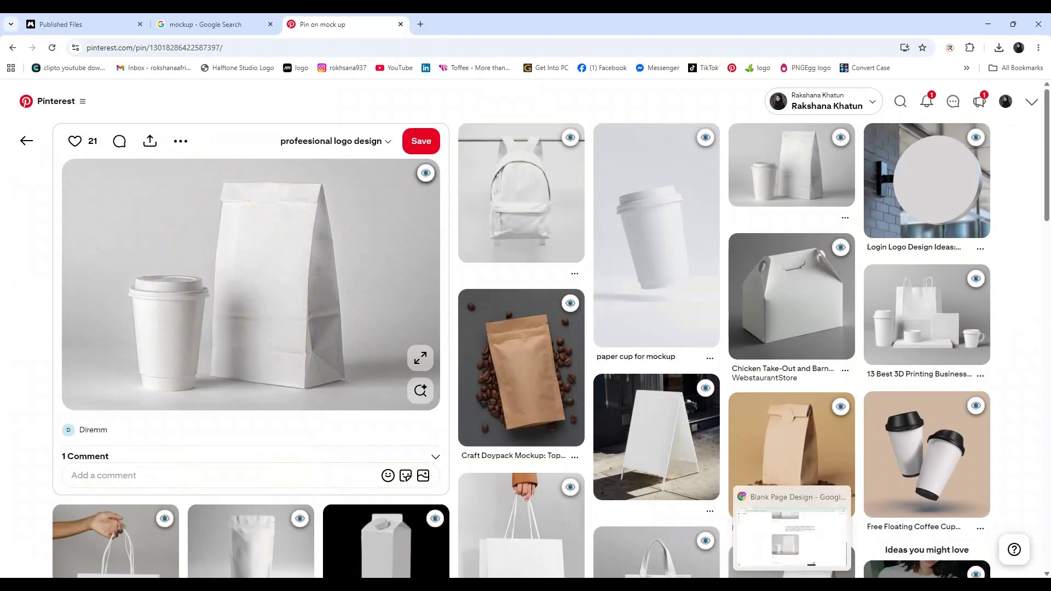
left_click(793, 525)
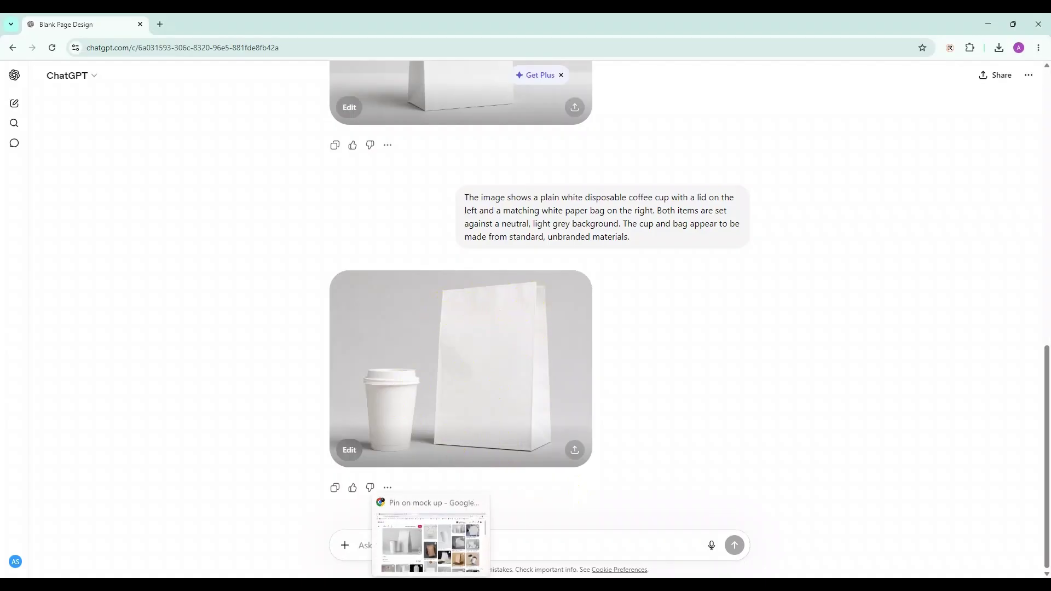
left_click(482, 542)
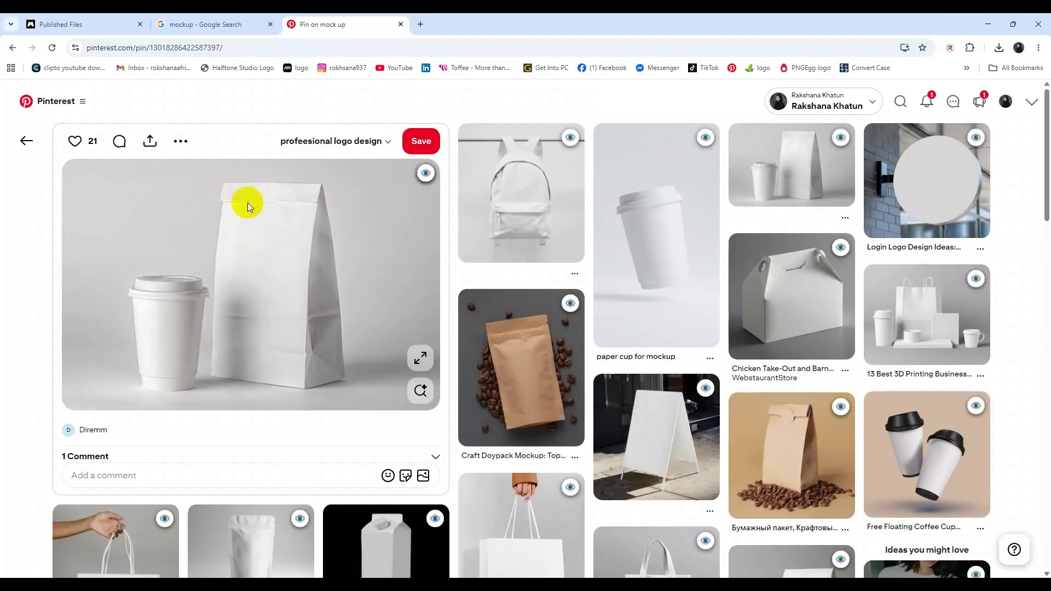
key("alt+Tab")
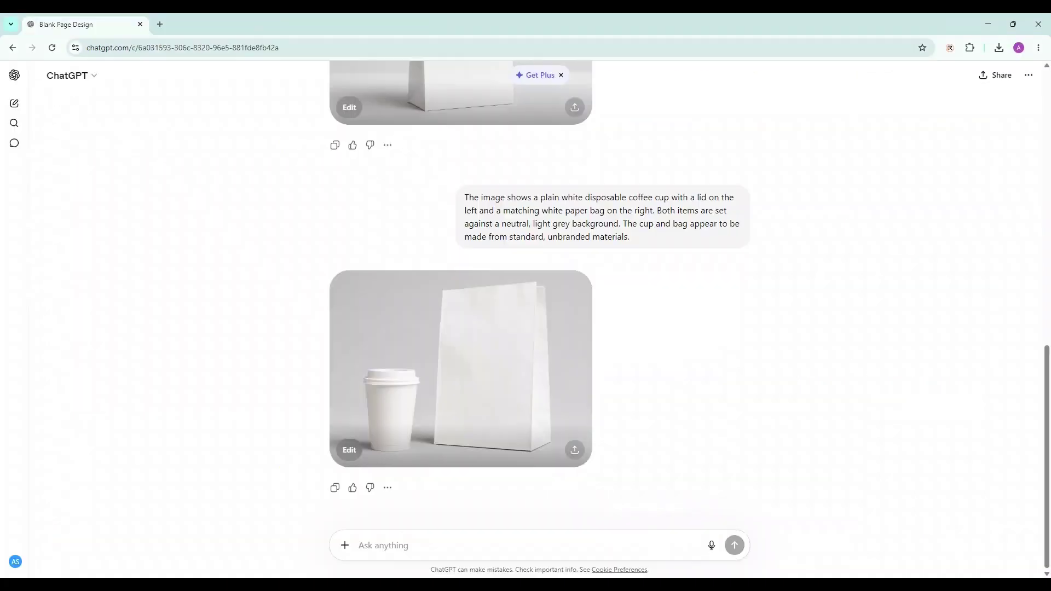
Enlarge and download the generated coffee cup and paper bag image in ChatGPT, and compare it with the Pinterest pin again.
left_click(526, 393)
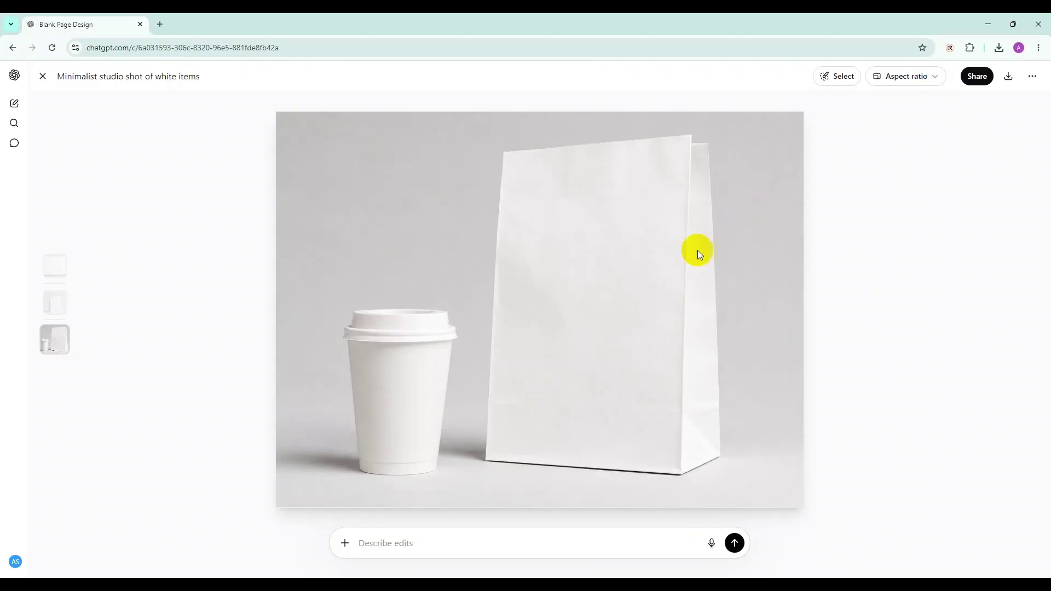
left_click(1008, 77)
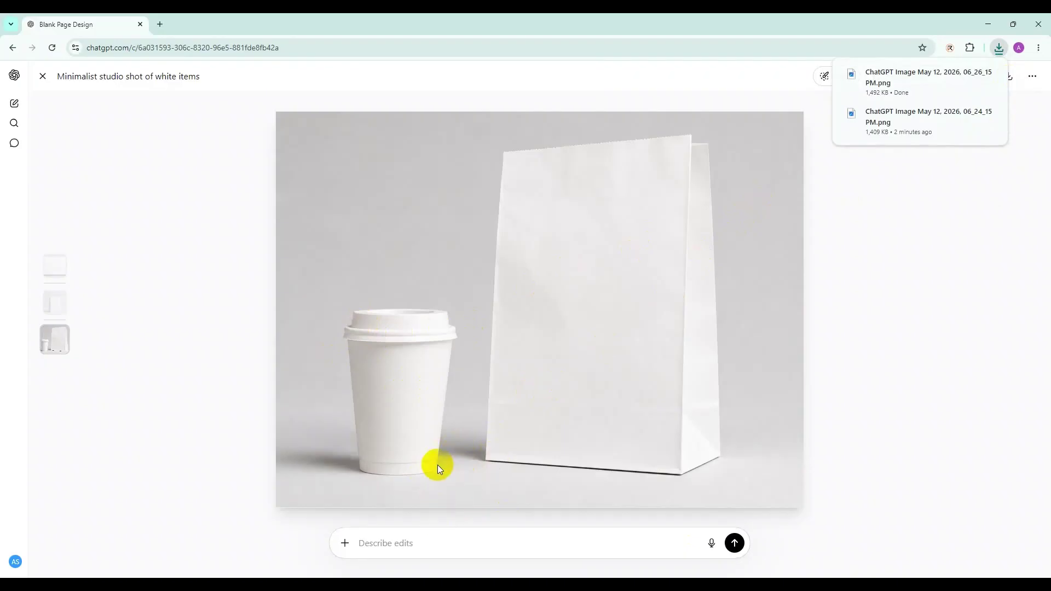
left_click(458, 584)
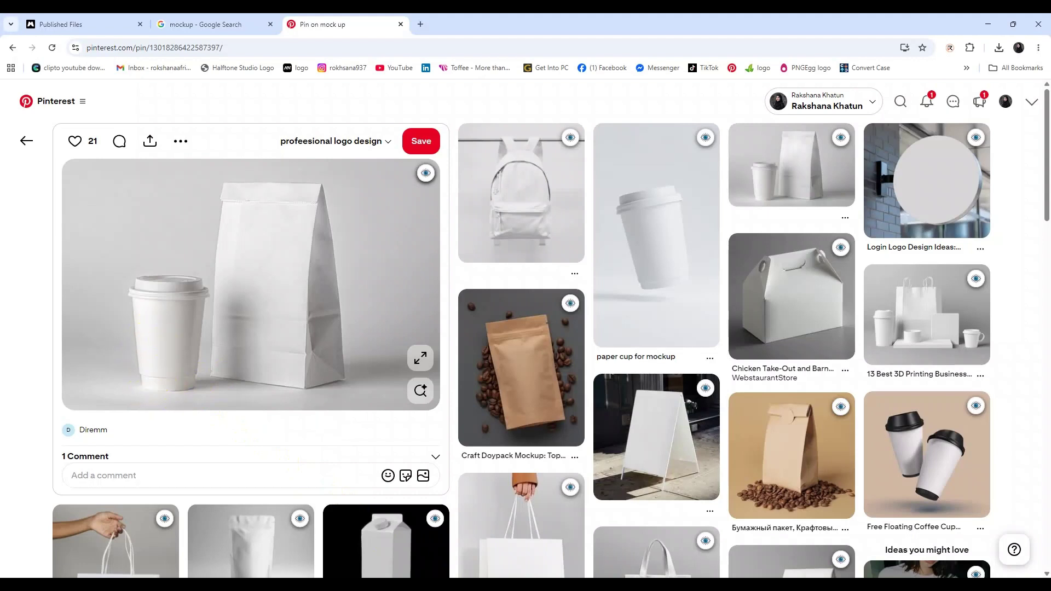
key("alt+Tab")
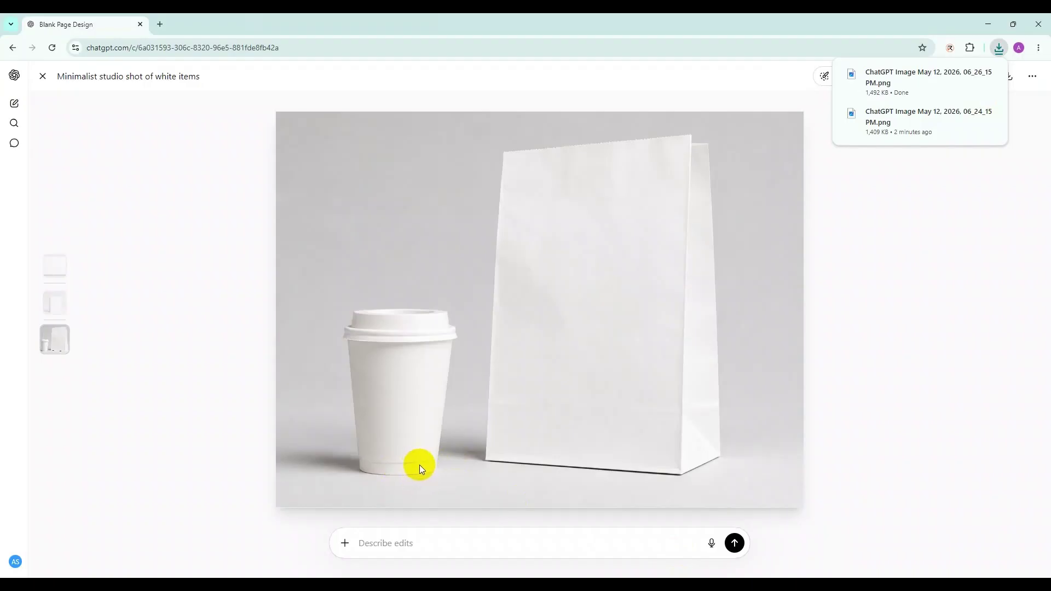
key("alt+Tab")
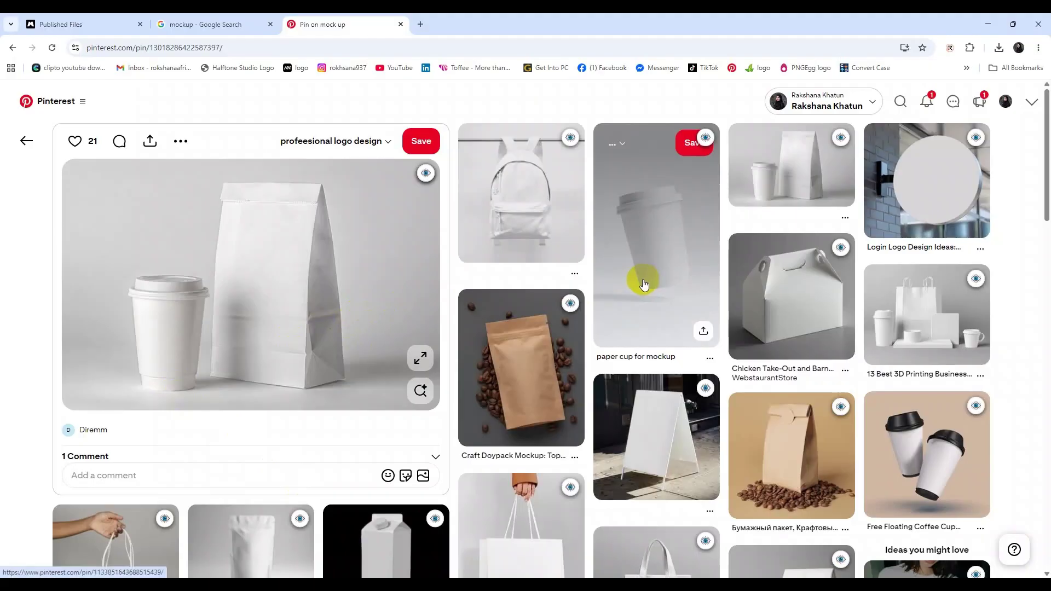
Copy the description of the white take-out box pin on Pinterest and submit it to ChatGPT as a new image prompt.
left_click(841, 248)
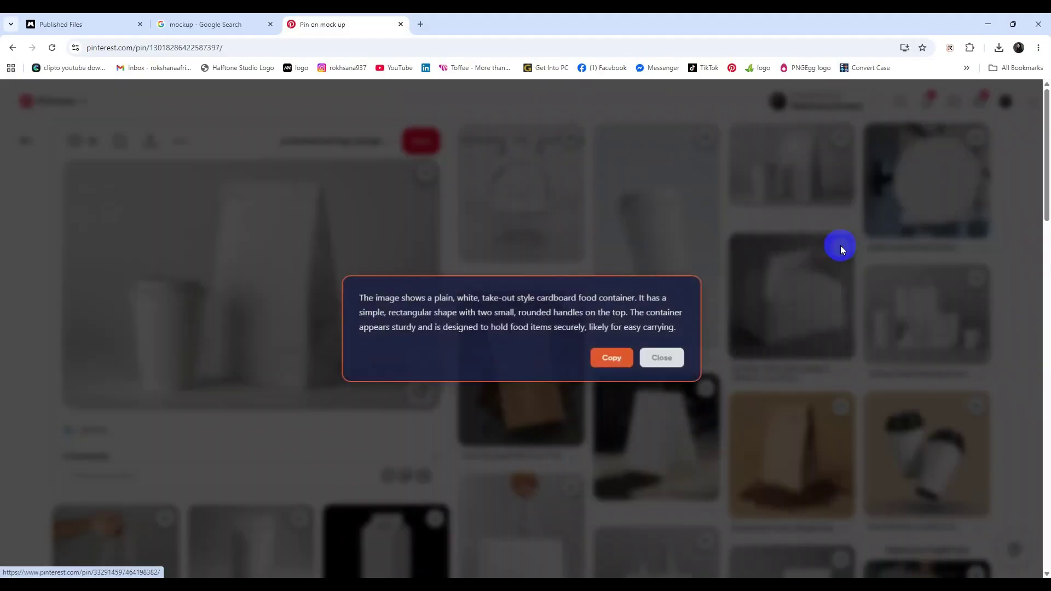
left_click(609, 358)
left_click(765, 575)
mouse_move(788, 584)
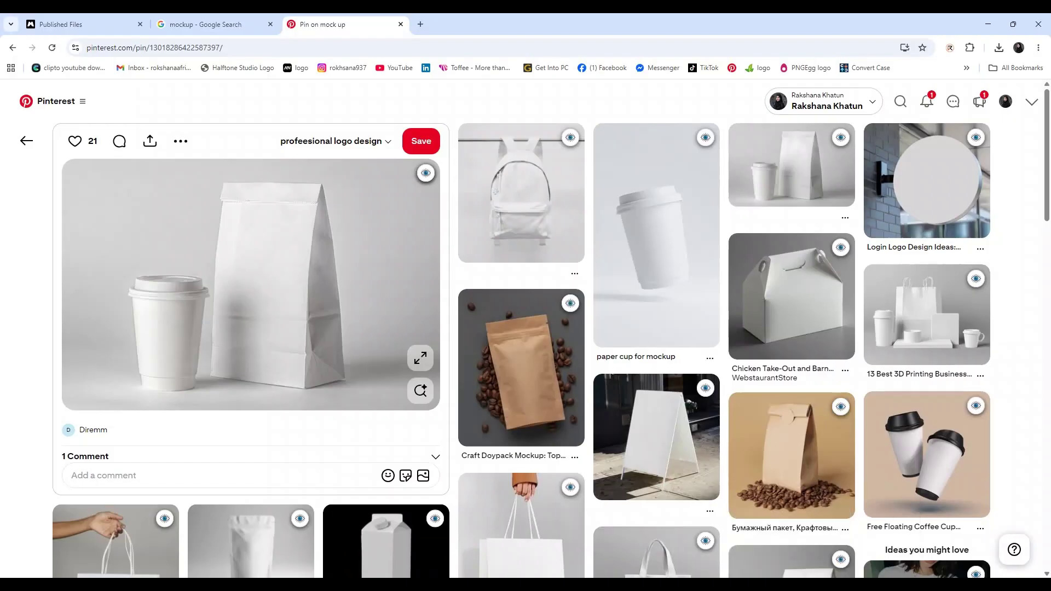
left_click(761, 583)
left_click(485, 542)
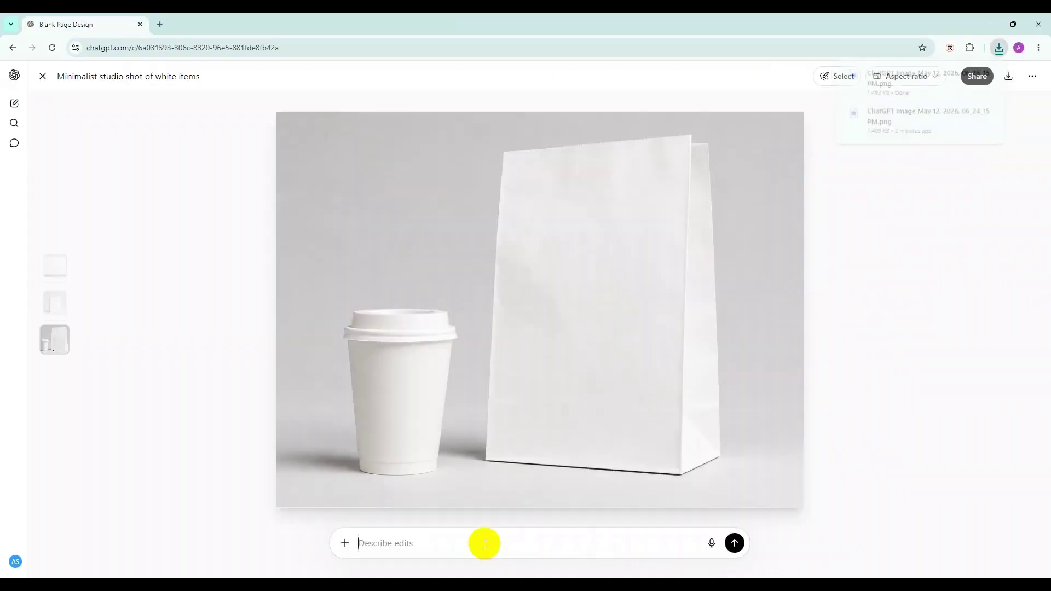
type("The image shows a plain, white, take-out style cardboard food container. It has a simple, rectangular shape with two small, rounded handles on the top. The container appears sturdy and is designed to hold food items securely, likely for easy carrying.")
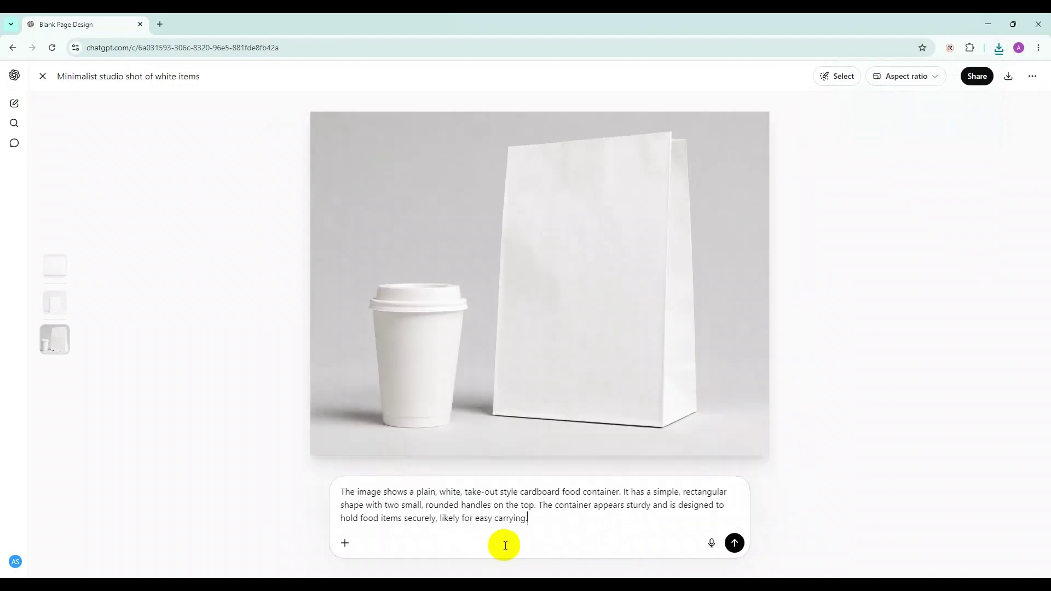
left_click(734, 543)
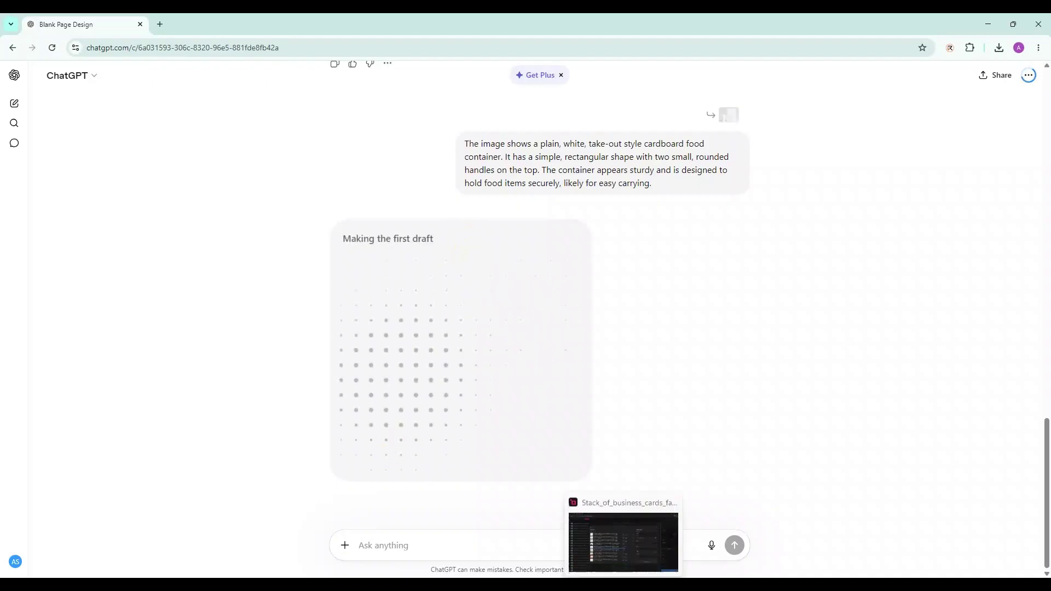
Switch to Gigapixel and look through the export queue to check which images are done, processing and queued.
left_click(624, 585)
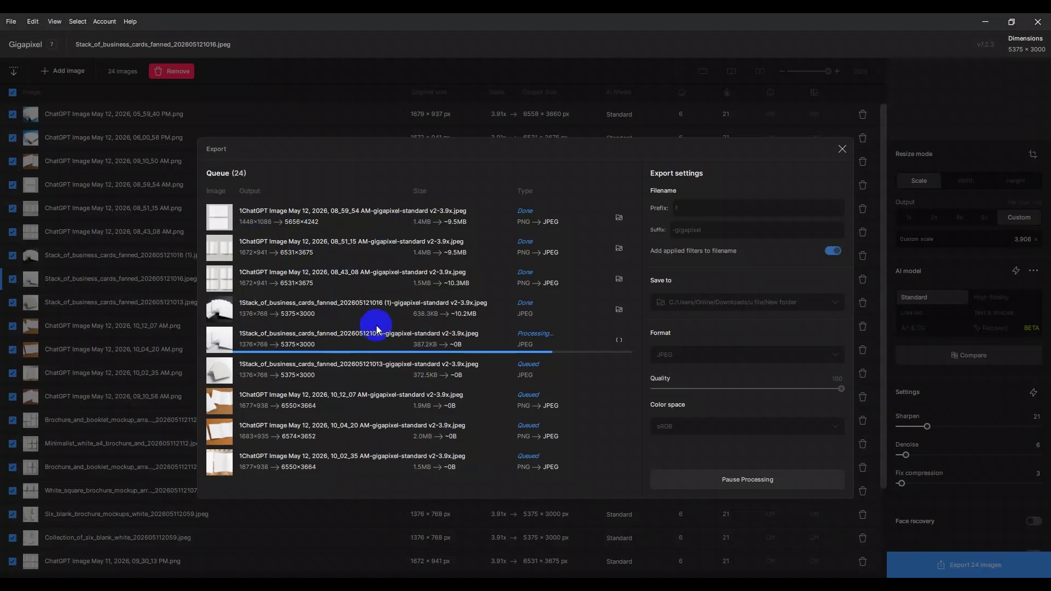
scroll(407, 422, "down", 3)
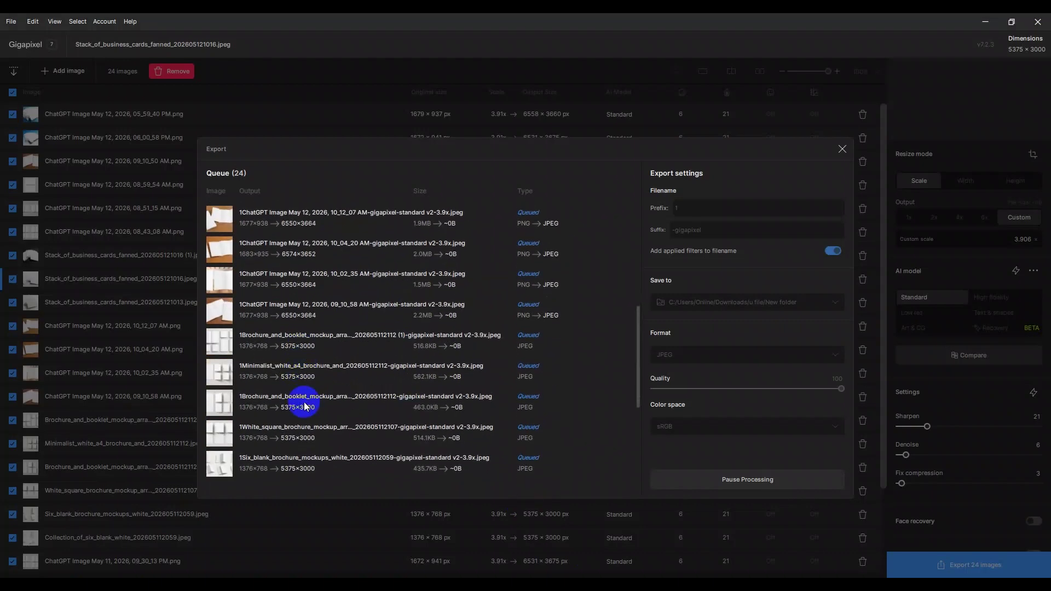
scroll(304, 406, "down", 3)
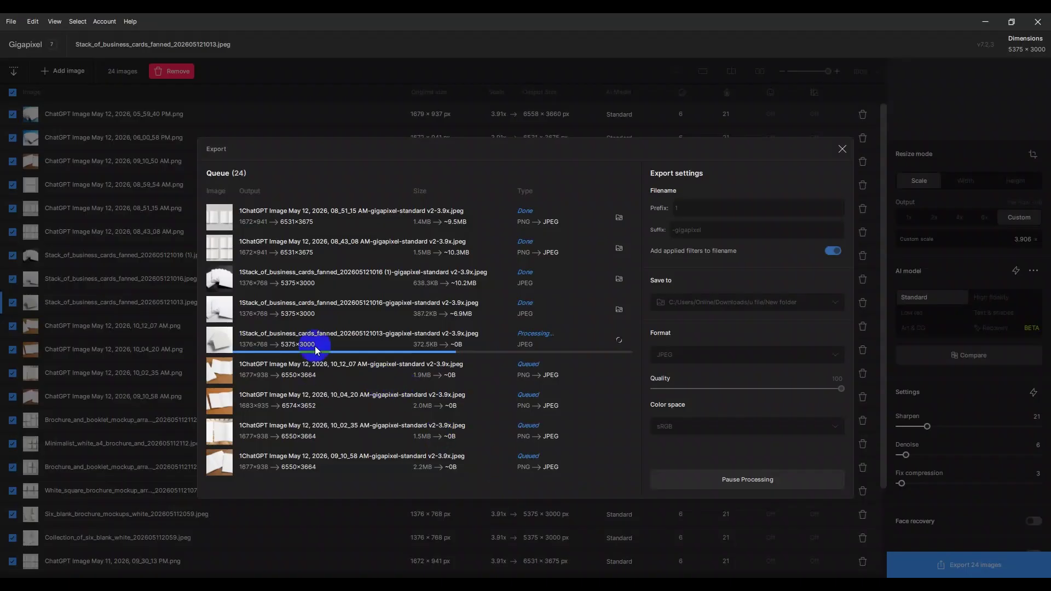
scroll(322, 431, "down", 2)
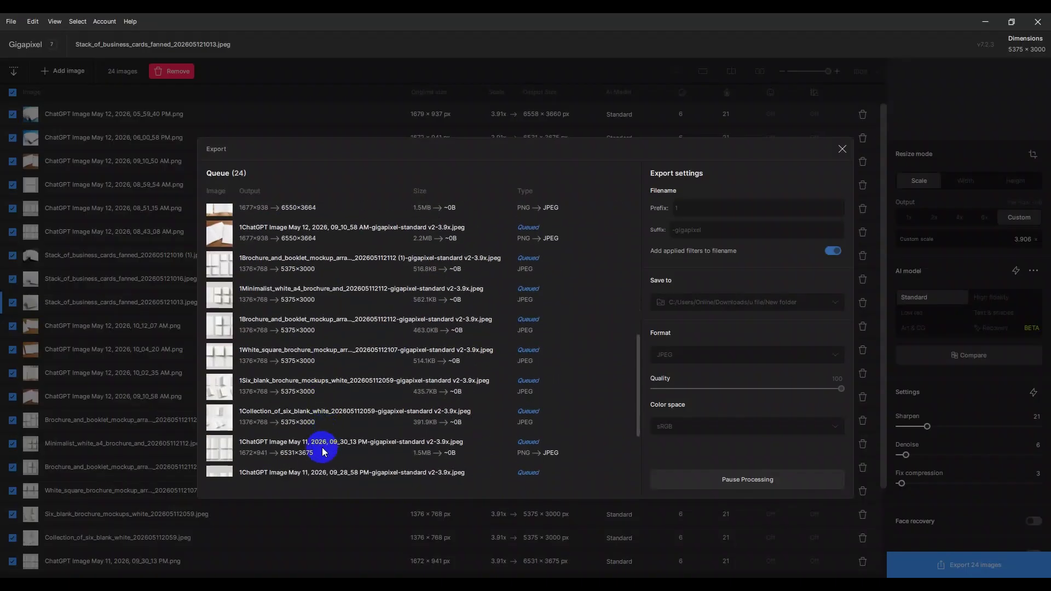
scroll(323, 450, "up", 5)
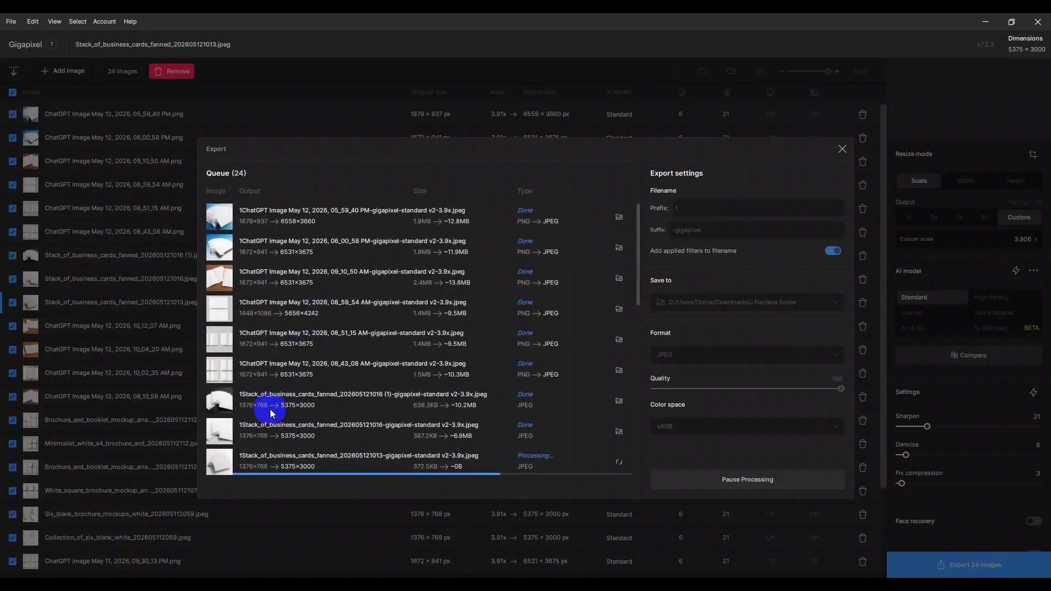
scroll(279, 435, "down", 3)
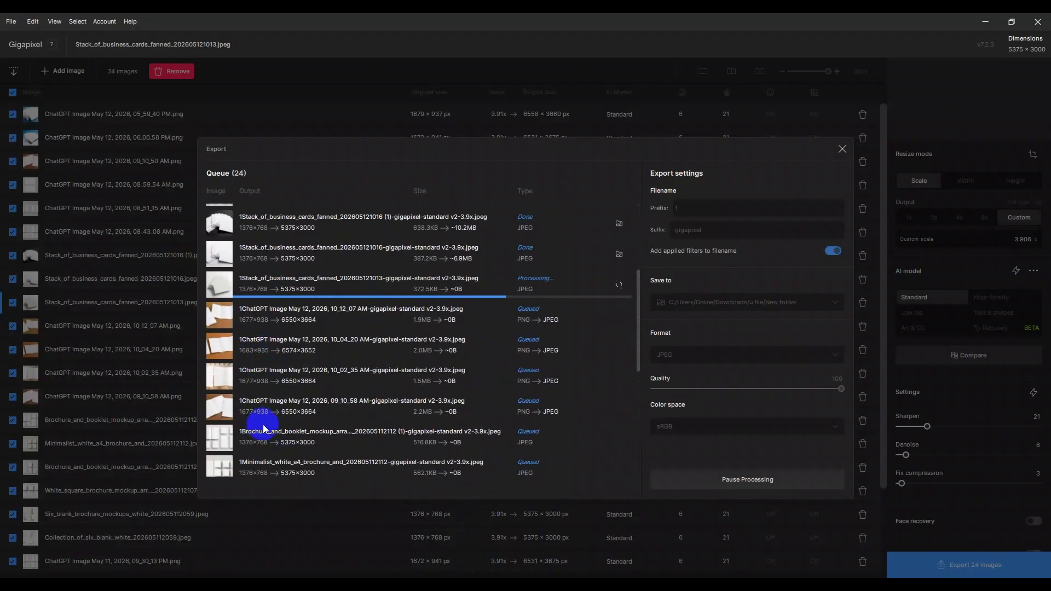
scroll(276, 430, "down", 2)
Return to Pinterest, open the Chicken Take-Out and Barn Boxes pin and reload its page.
mouse_move(768, 584)
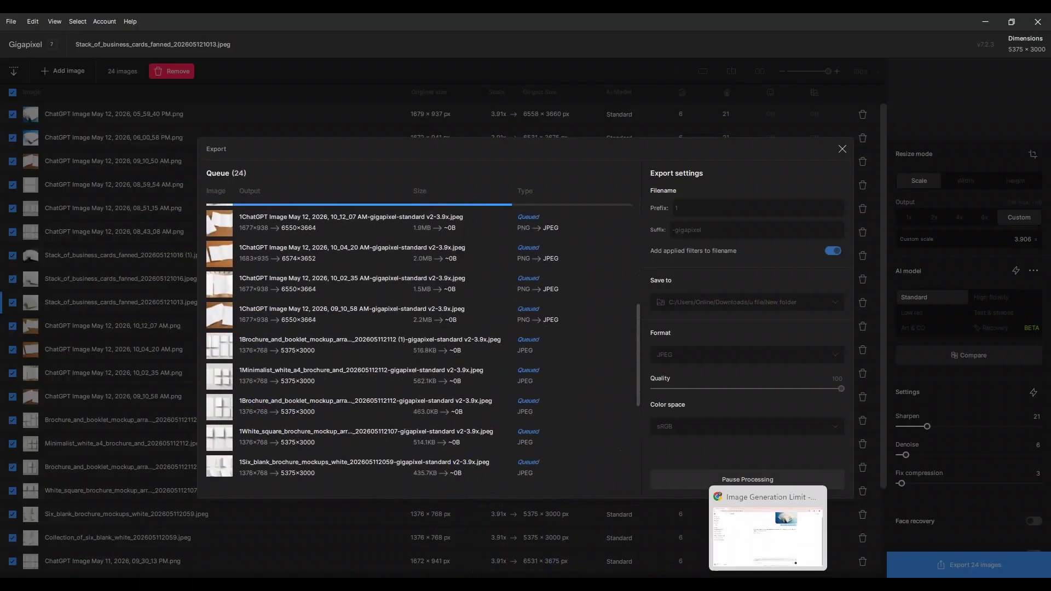
left_click(384, 584)
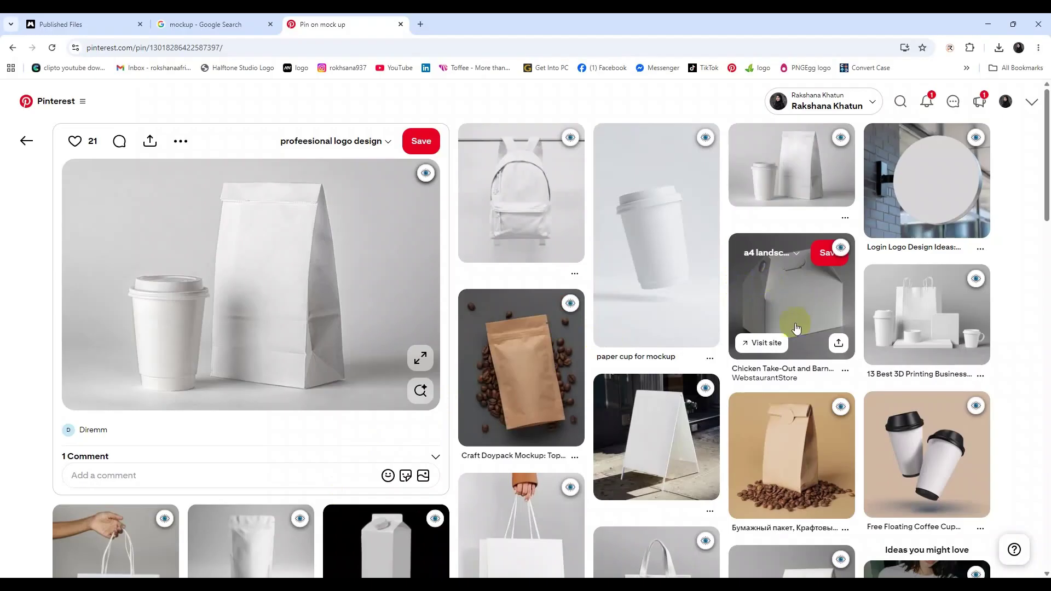
left_click(787, 296)
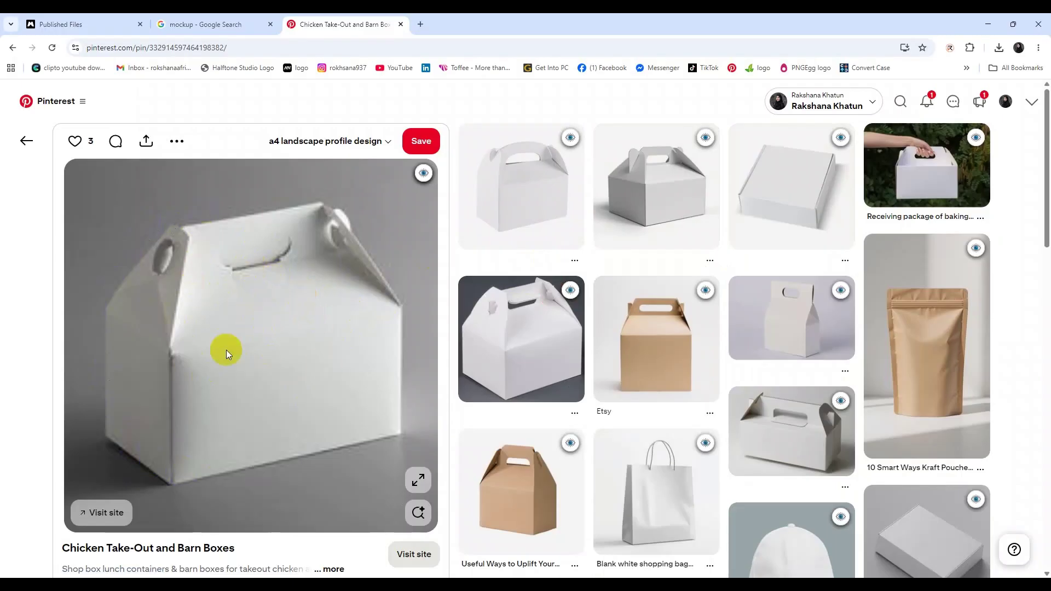
left_click(52, 48)
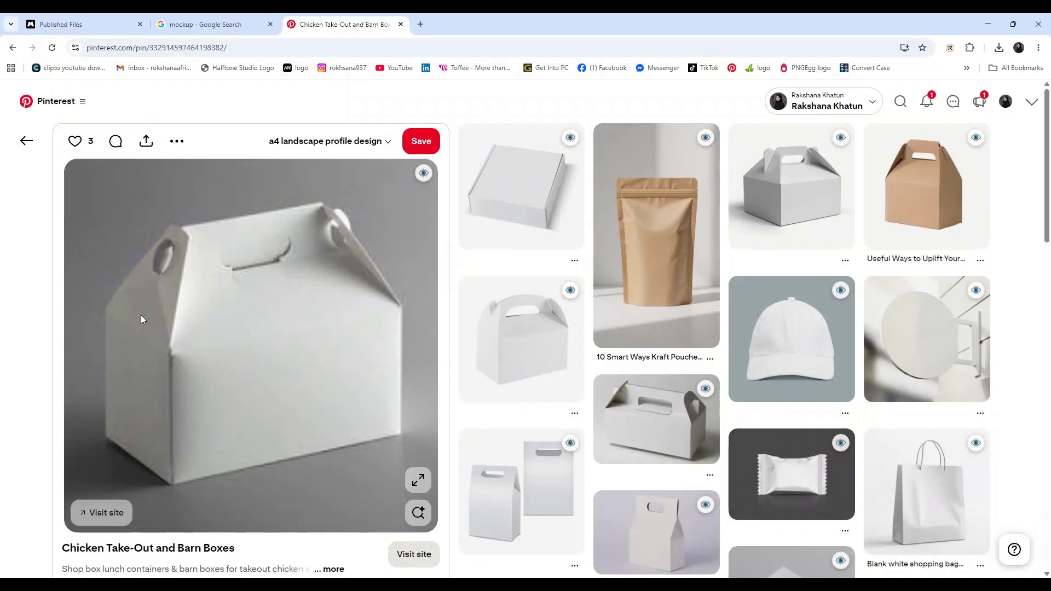
Enlarge the generated takeout box image in ChatGPT and place its window beside the Pinterest pin for comparison.
mouse_move(792, 585)
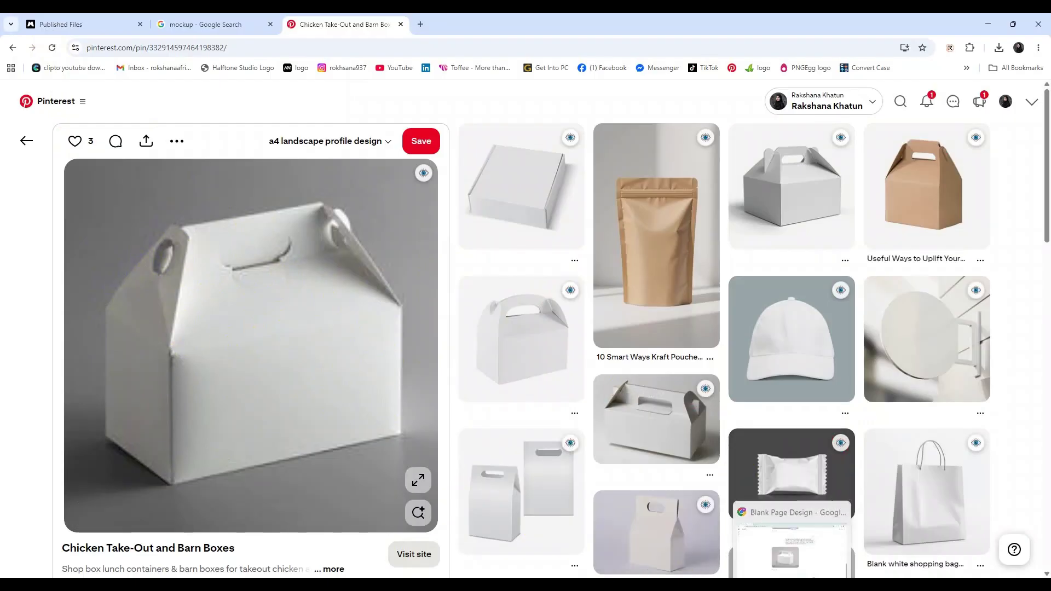
left_click(792, 539)
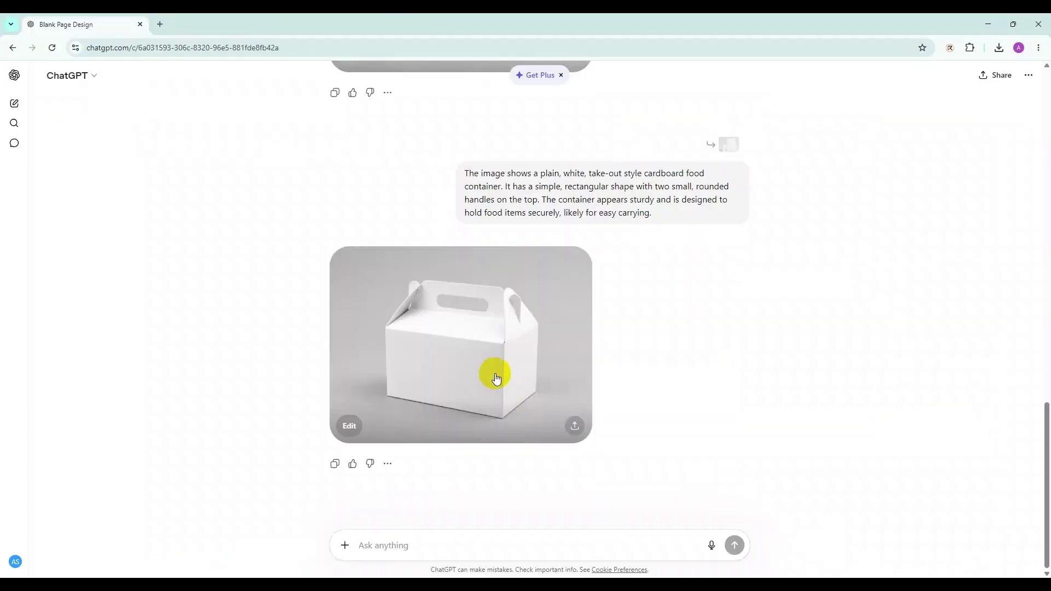
left_click(489, 341)
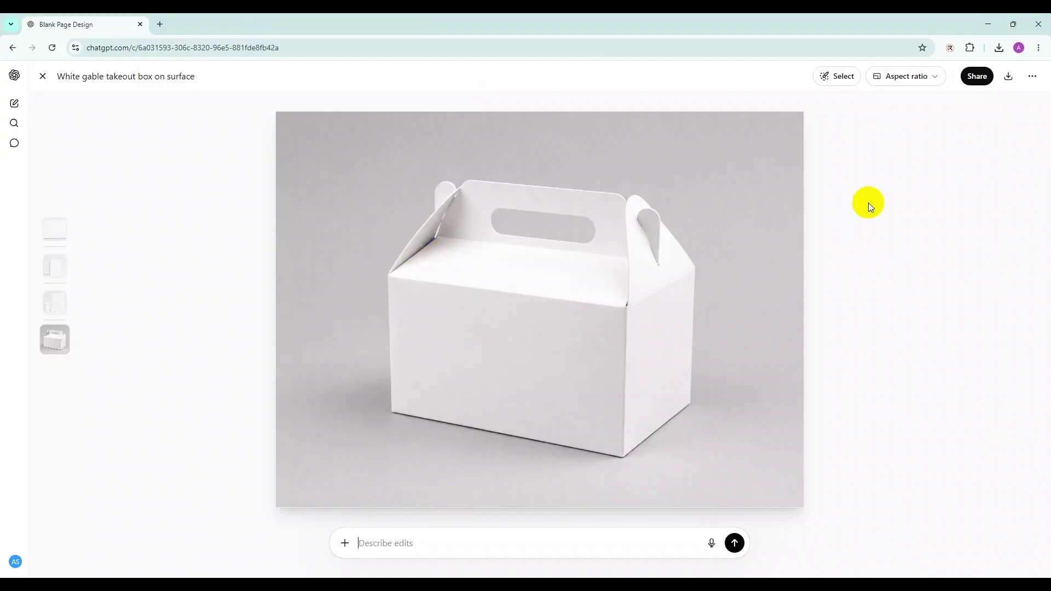
left_click(1014, 25)
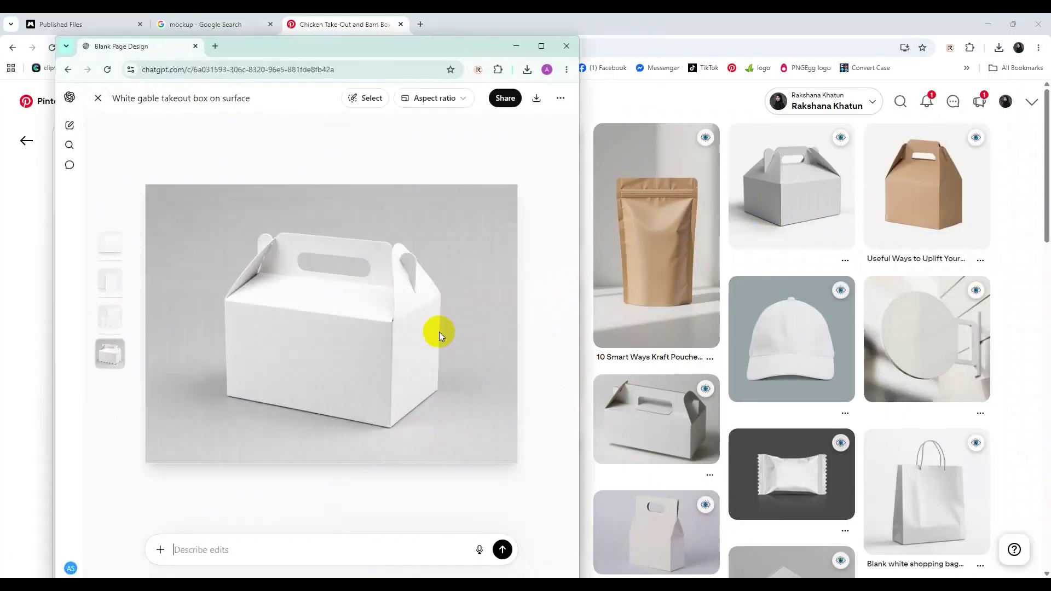
left_click_drag(362, 44, 762, 38)
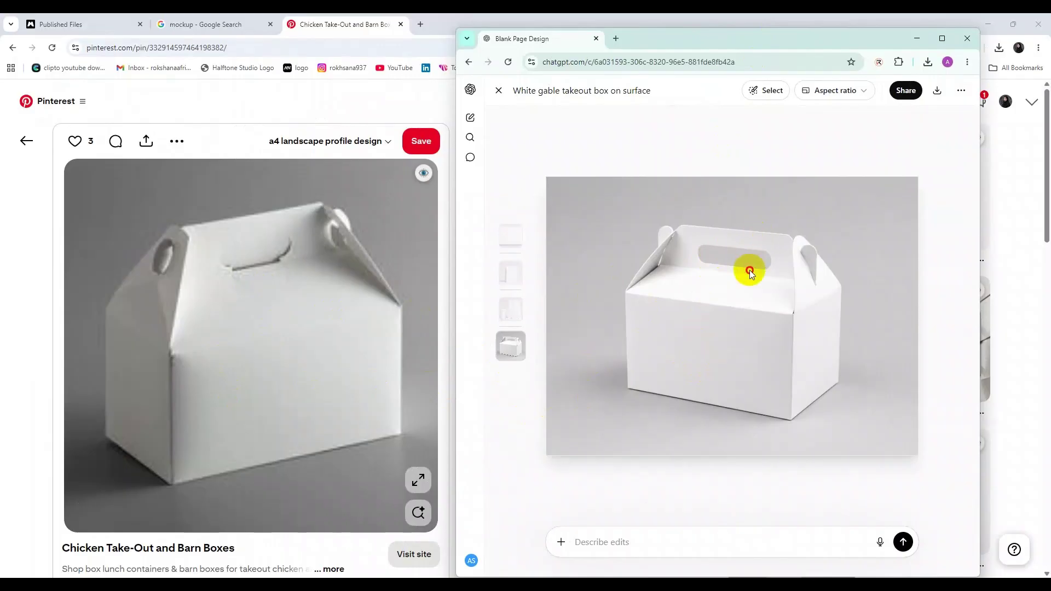
Maximize the ChatGPT window and download the generated white gable takeout box image.
left_click(937, 39)
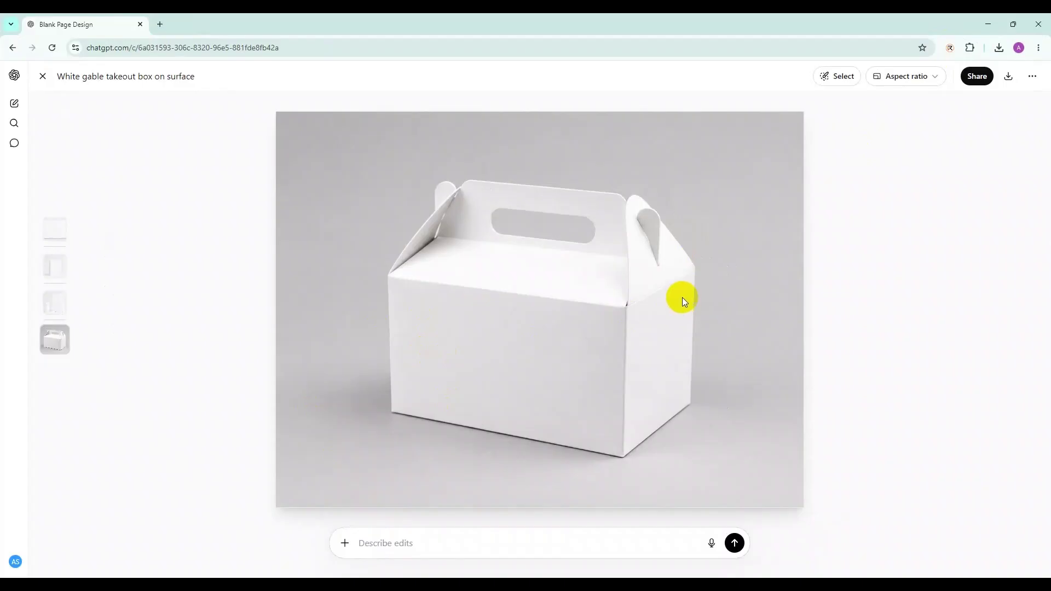
left_click(1008, 76)
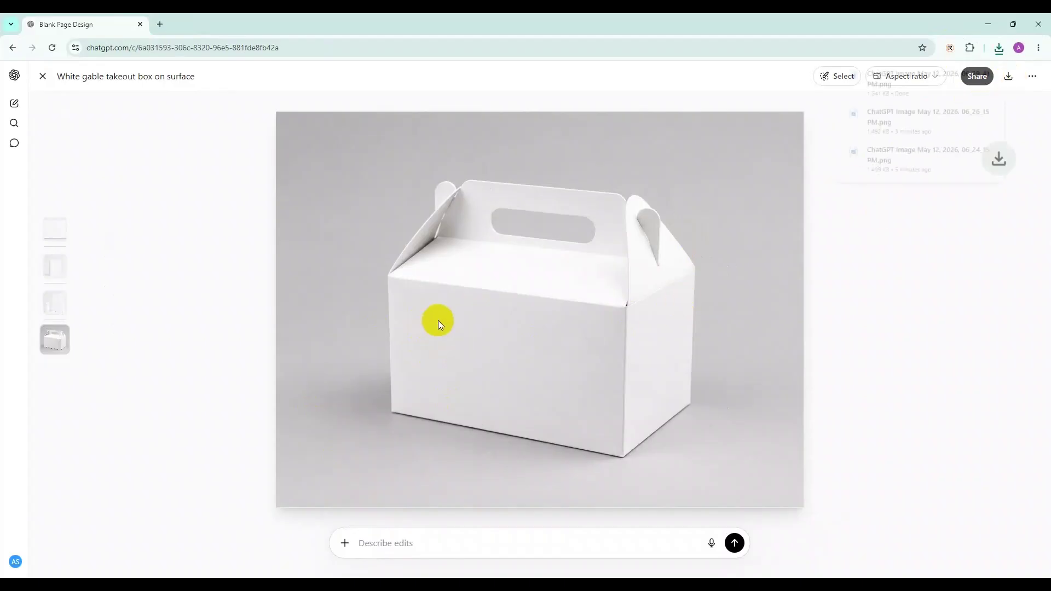
Switch to File Explorer and open New folder inside the u file folder in Downloads to view the upscaled images.
key("alt+Tab")
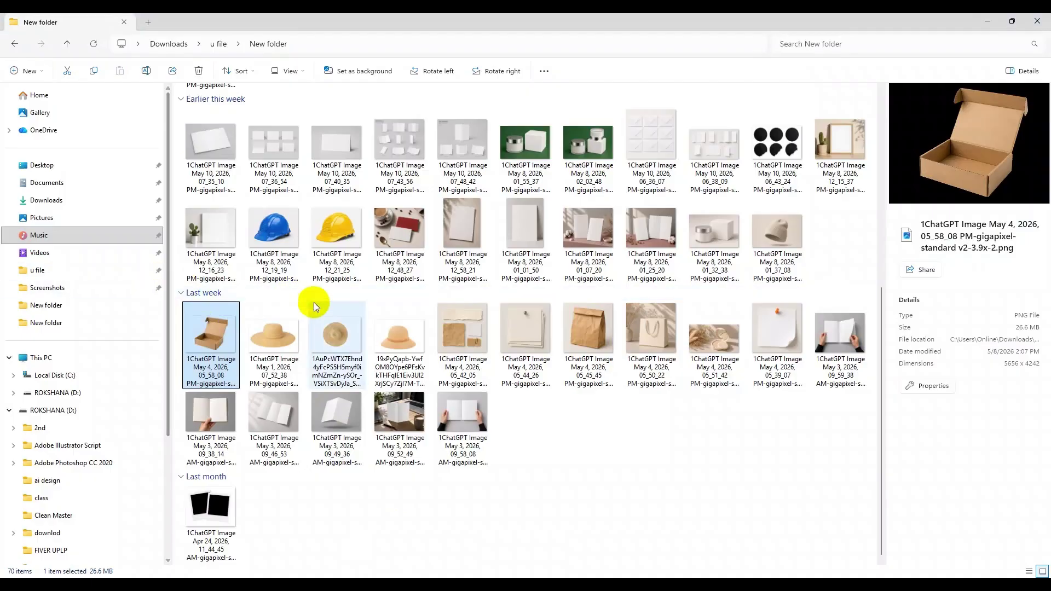
left_click(46, 201)
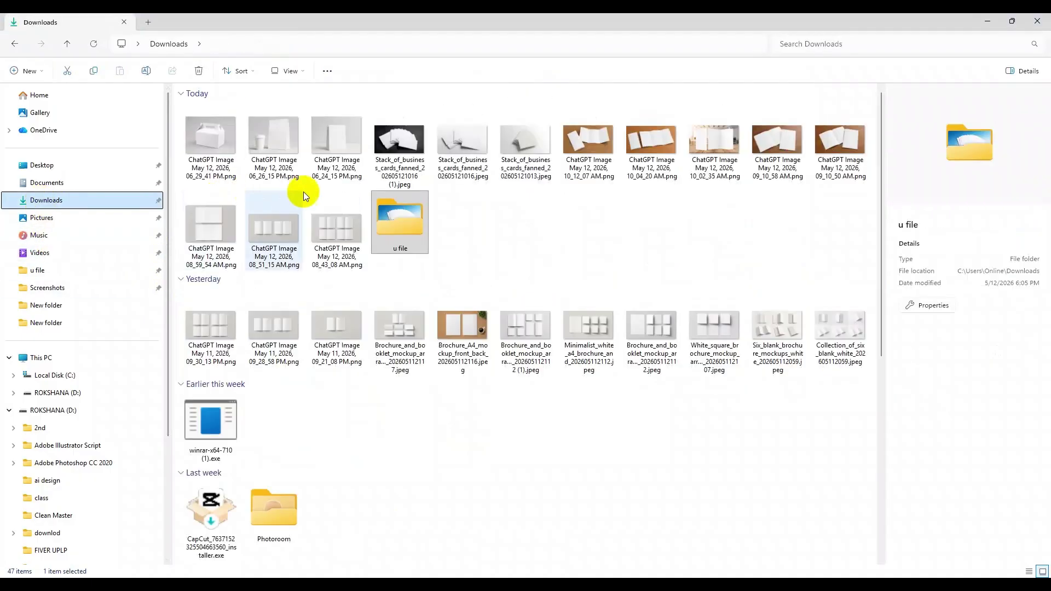
double_click(404, 217)
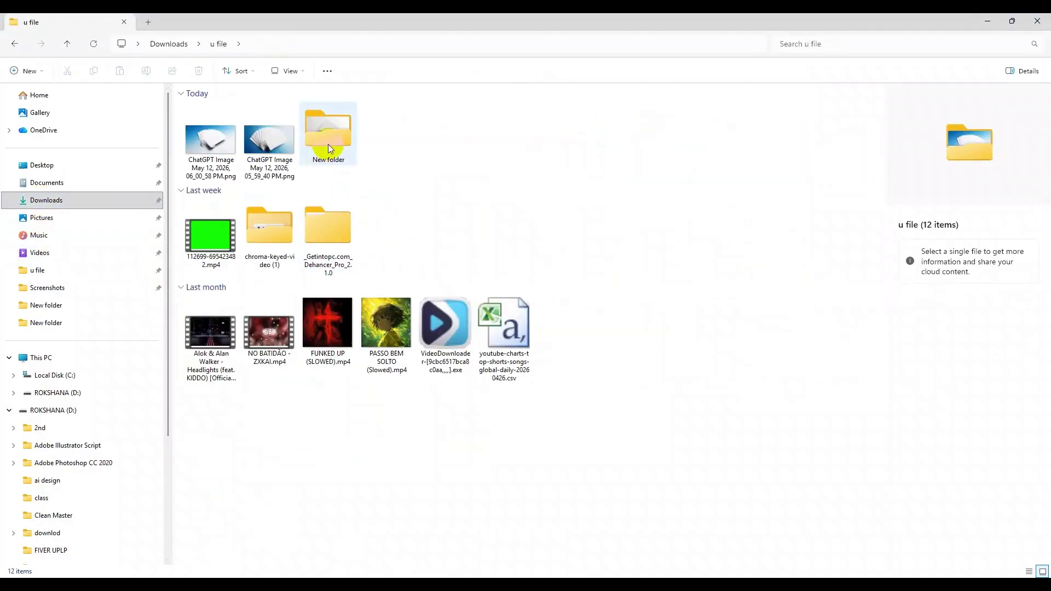
double_click(328, 145)
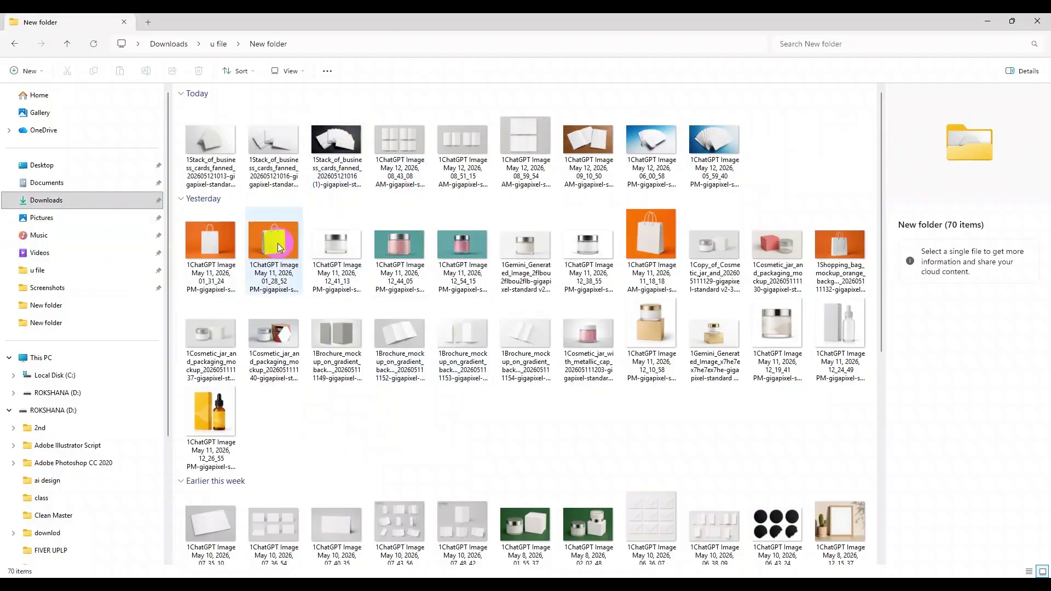
Open the first fanned business card image in the Today group and inspect its detail up close and as a whole.
double_click(209, 142)
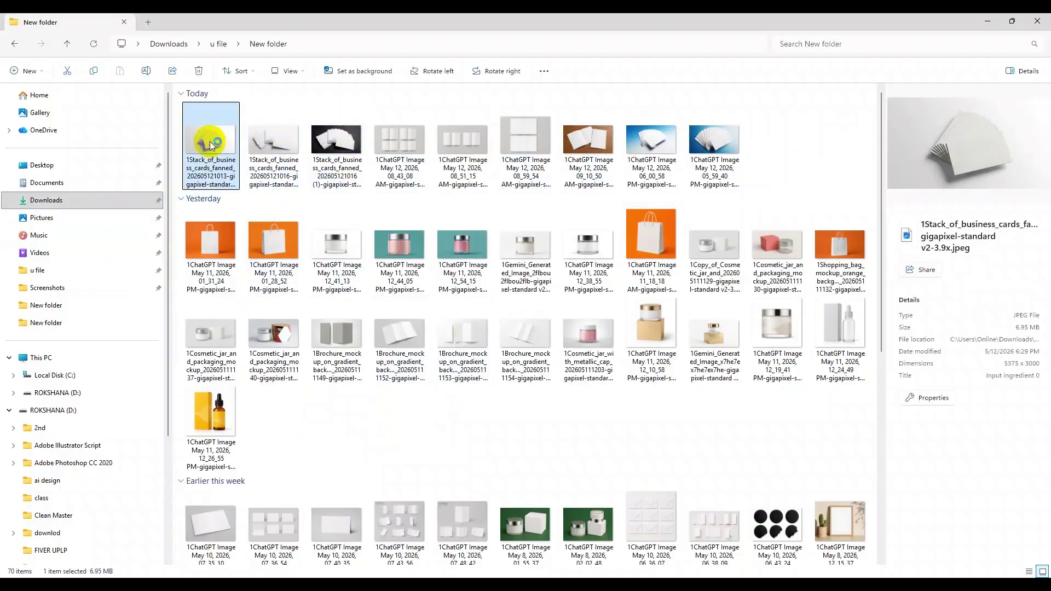
scroll(532, 327, "up", 5)
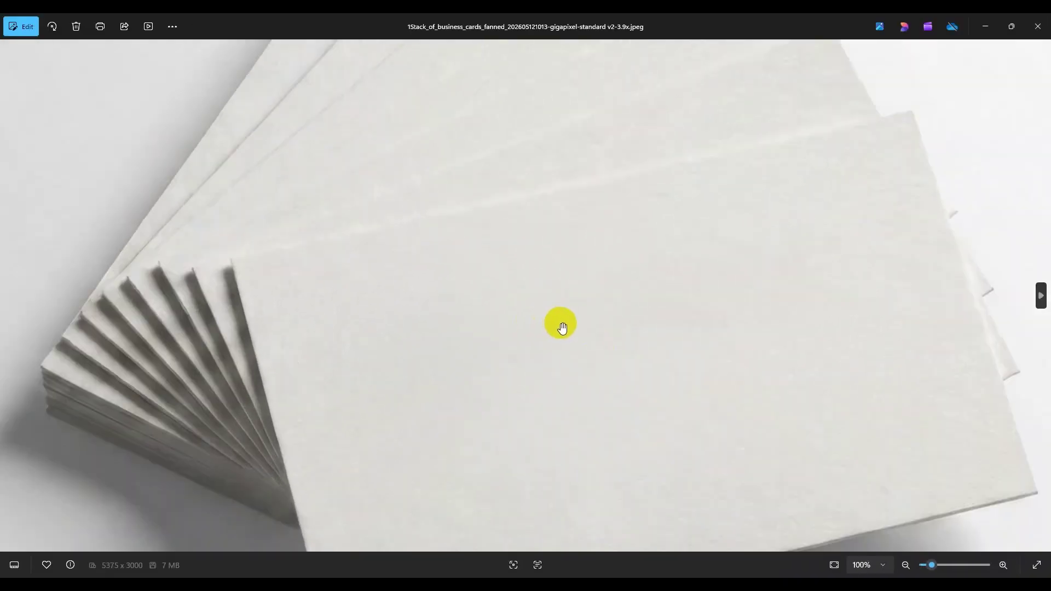
scroll(582, 322, "down", 5)
scroll(657, 311, "down", 1)
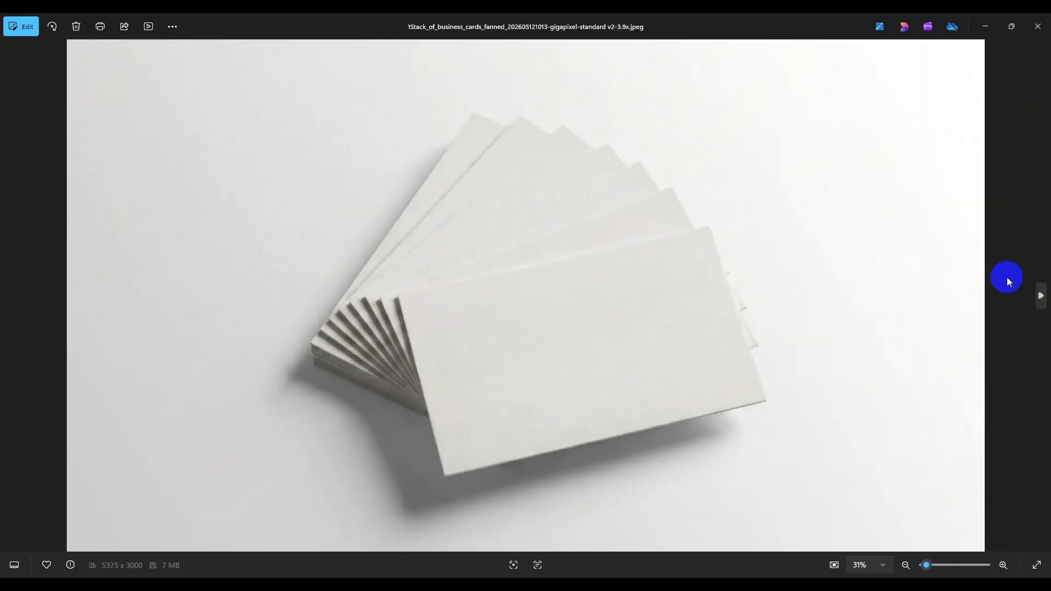
Browse the following upscaled mockup images past the white paper bag on orange, and close the image viewer.
left_click(1041, 296)
left_click(1042, 297)
left_click(1041, 297)
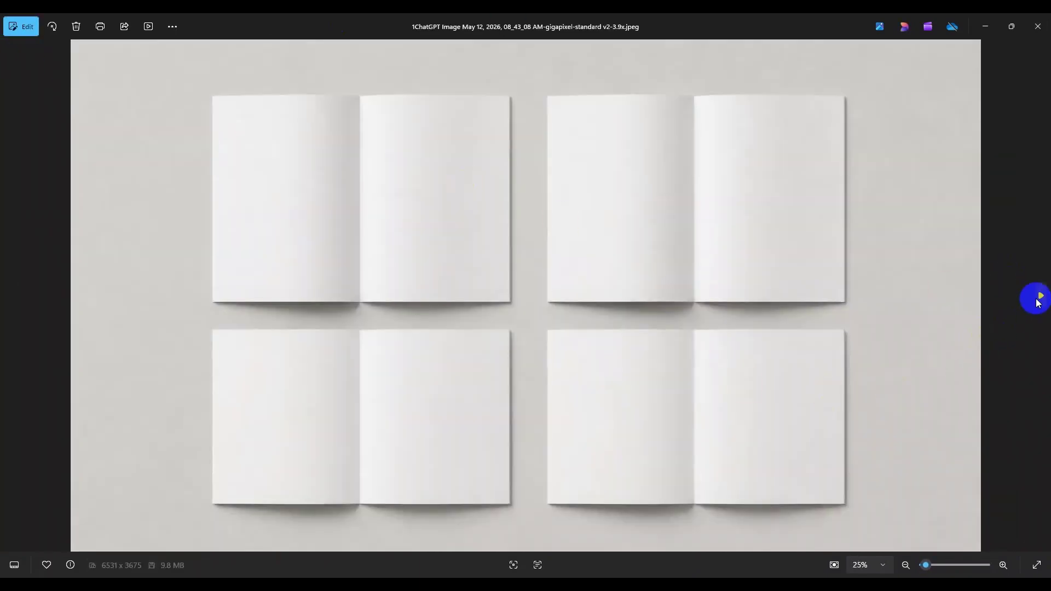
left_click(1037, 300)
left_click(1038, 301)
left_click(1038, 304)
left_click(1038, 303)
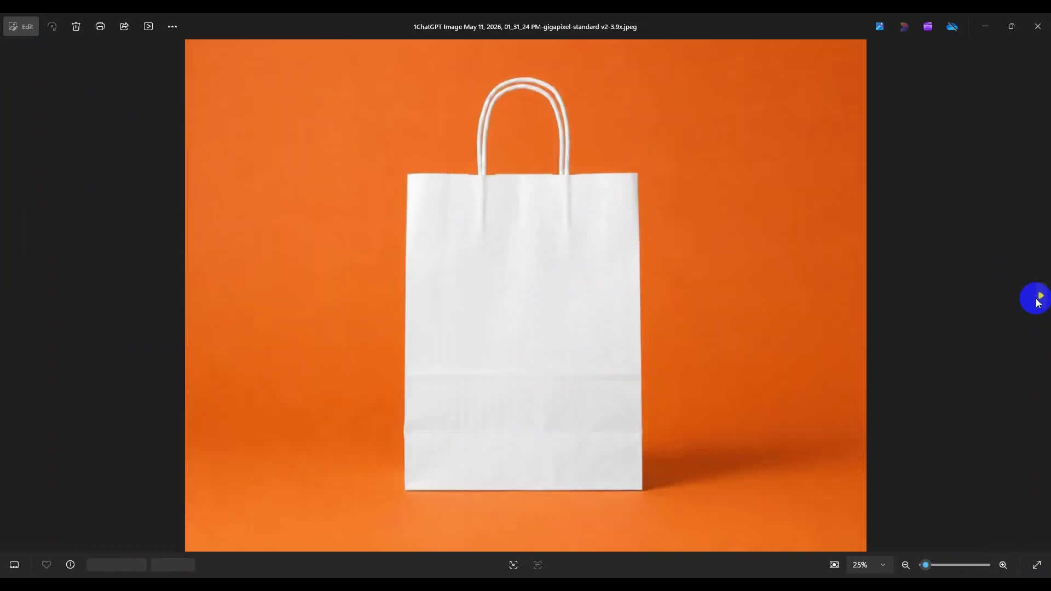
left_click(1039, 301)
left_click(1038, 298)
left_click(1038, 26)
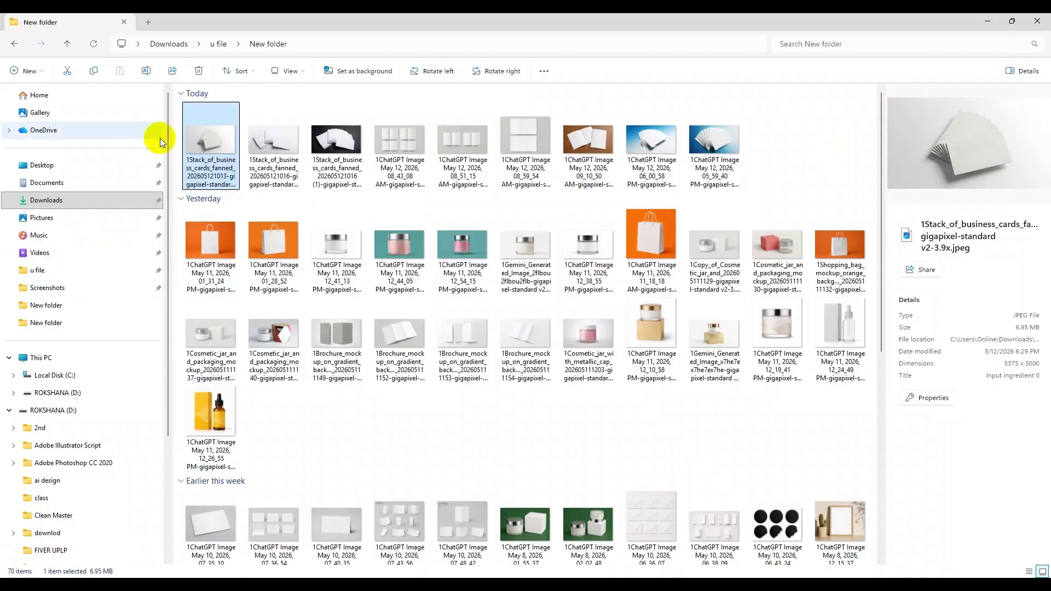
Delete the top-view straw hat image from the Last week group and try to delete the small-brimmed straw hat PNG.
scroll(808, 525, "down", 10)
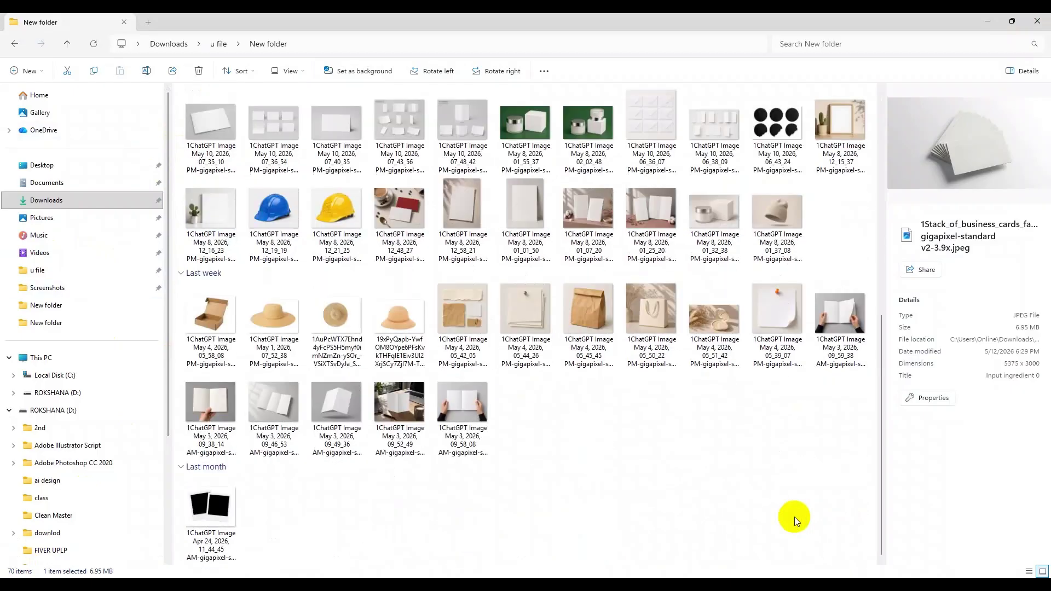
scroll(793, 517, "up", 9)
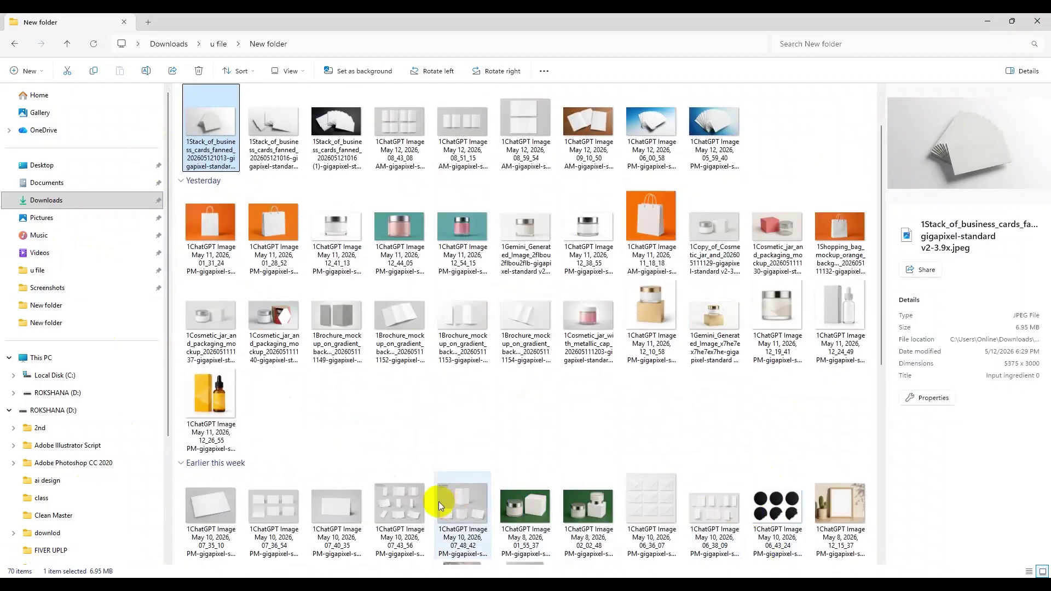
scroll(438, 500, "down", 5)
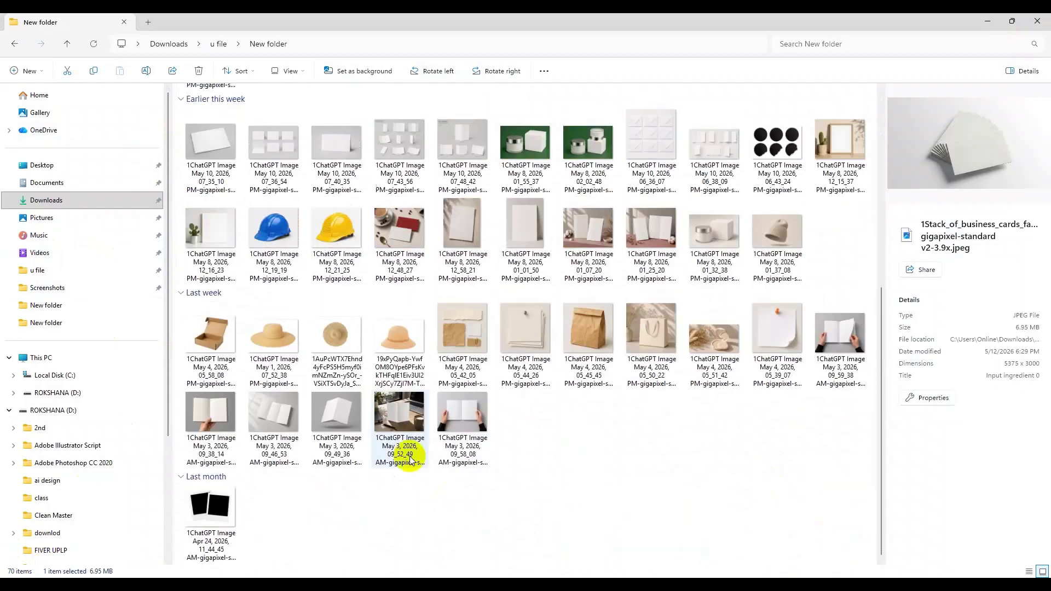
left_click(419, 337)
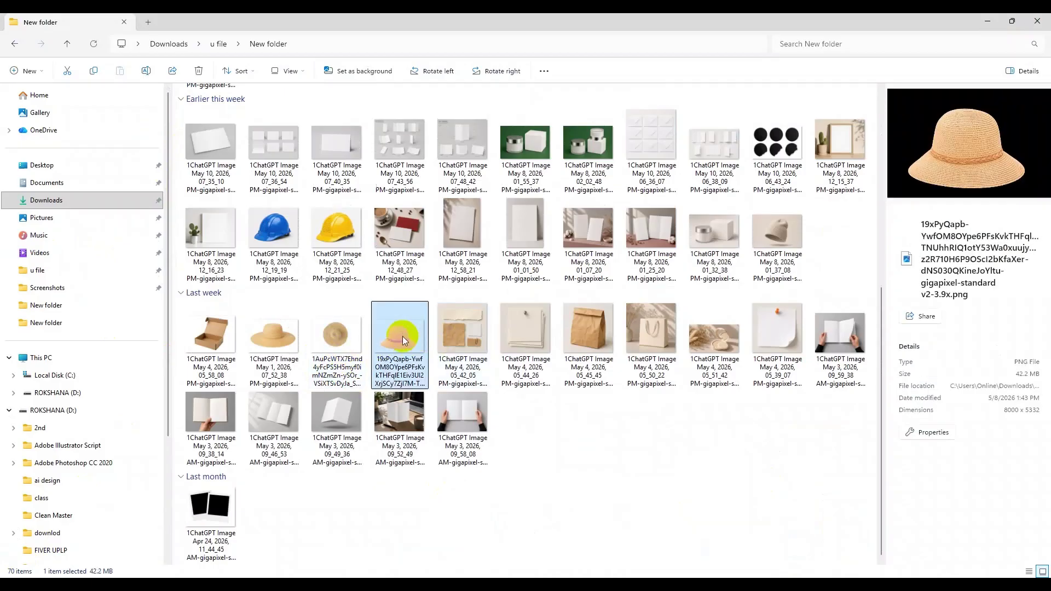
key("Delete")
left_click(331, 342)
key("Delete")
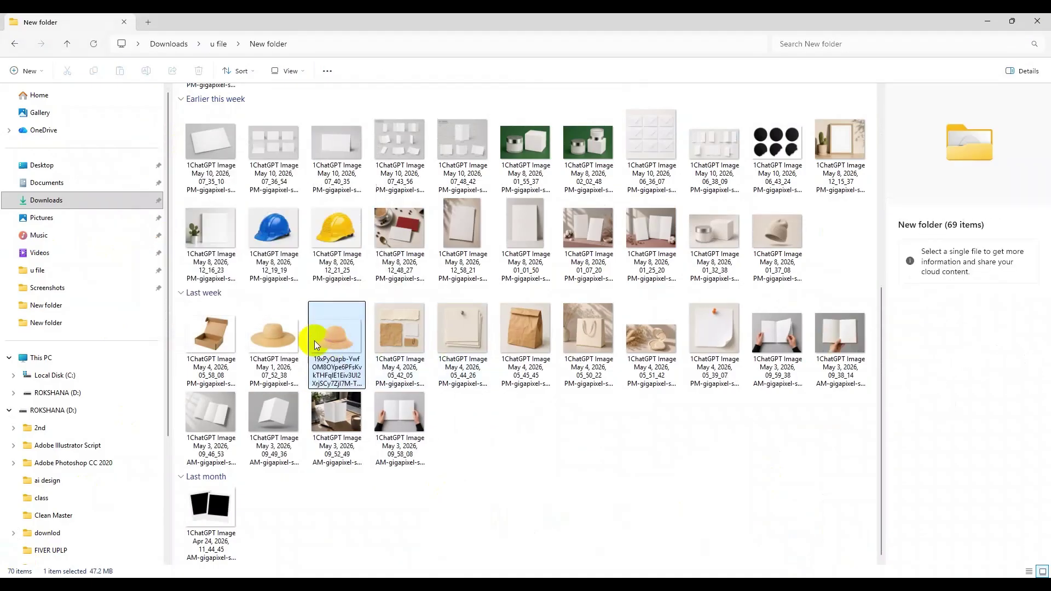
key("Delete")
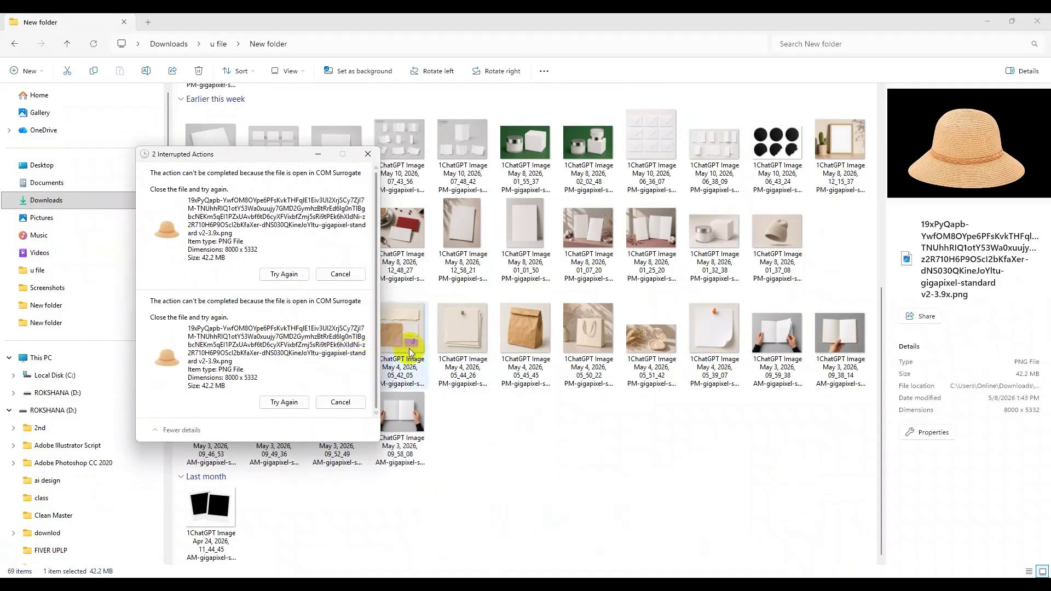
key("Escape")
Select the two remaining straw hat images together in the Last week group.
left_click(340, 347)
left_click(284, 335, "ctrl")
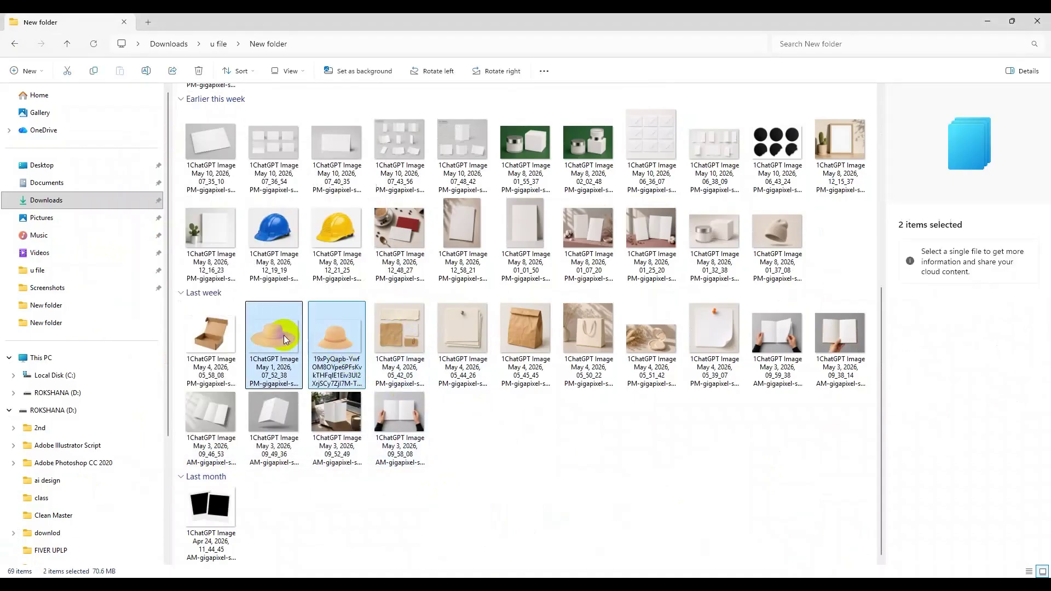
Delete the open cardboard box and two straw hat images, retrying the locked hat file once before cancelling its deletion.
left_click(213, 335, "ctrl")
key("Delete")
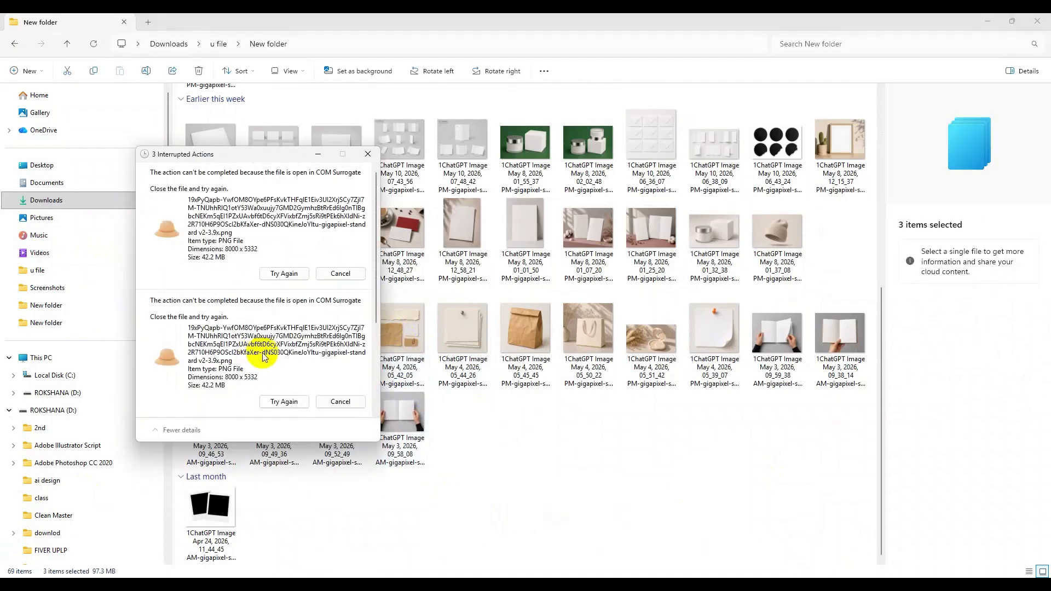
left_click(283, 402)
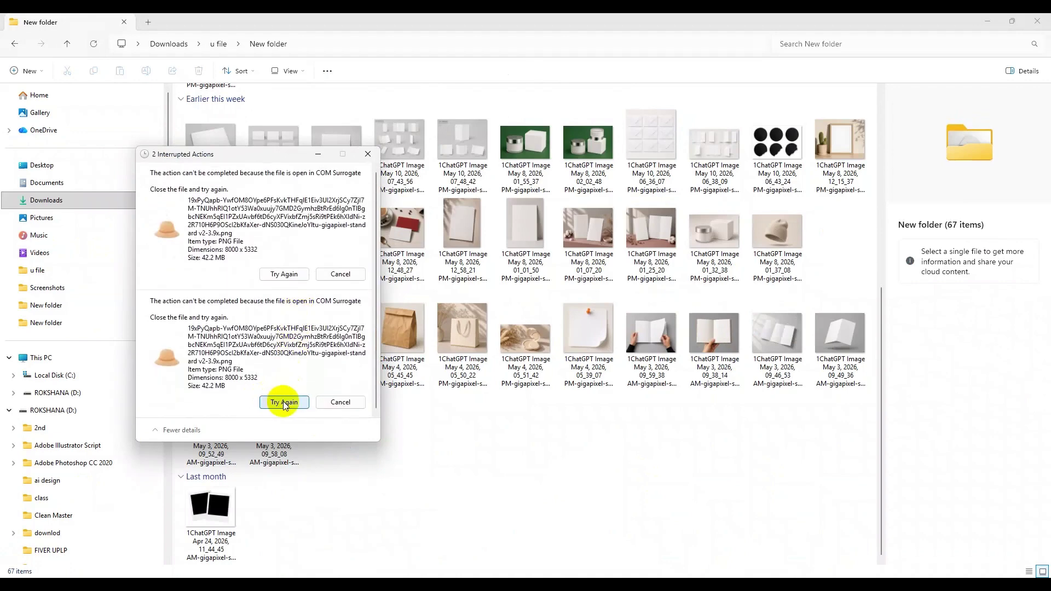
left_click(337, 402)
left_click(336, 275)
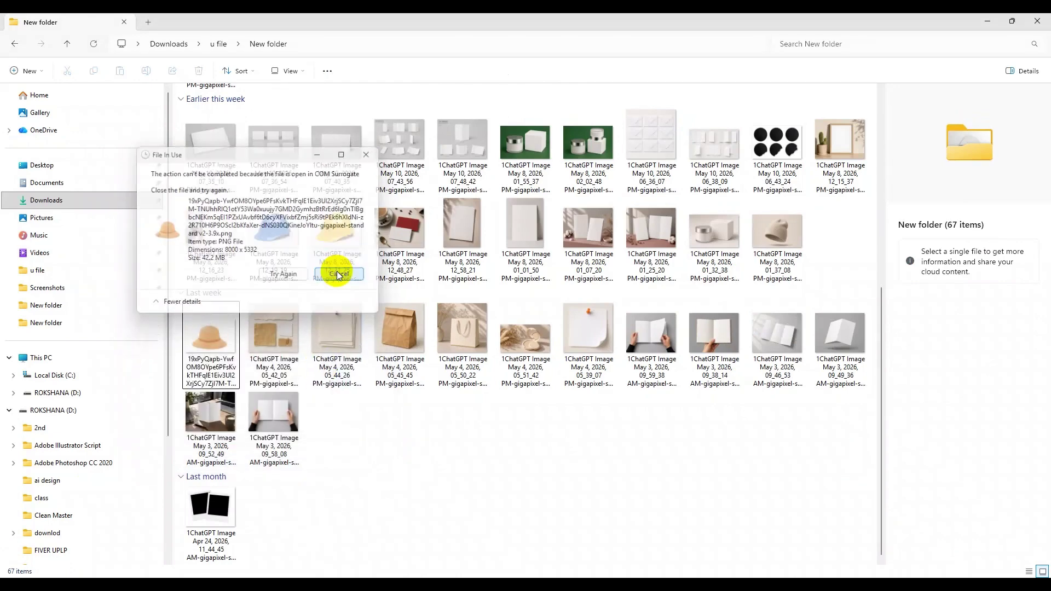
Open the pinned paper sheets image from May 4, inspect its detail up close, and close the viewer.
left_click(337, 329)
double_click(337, 329)
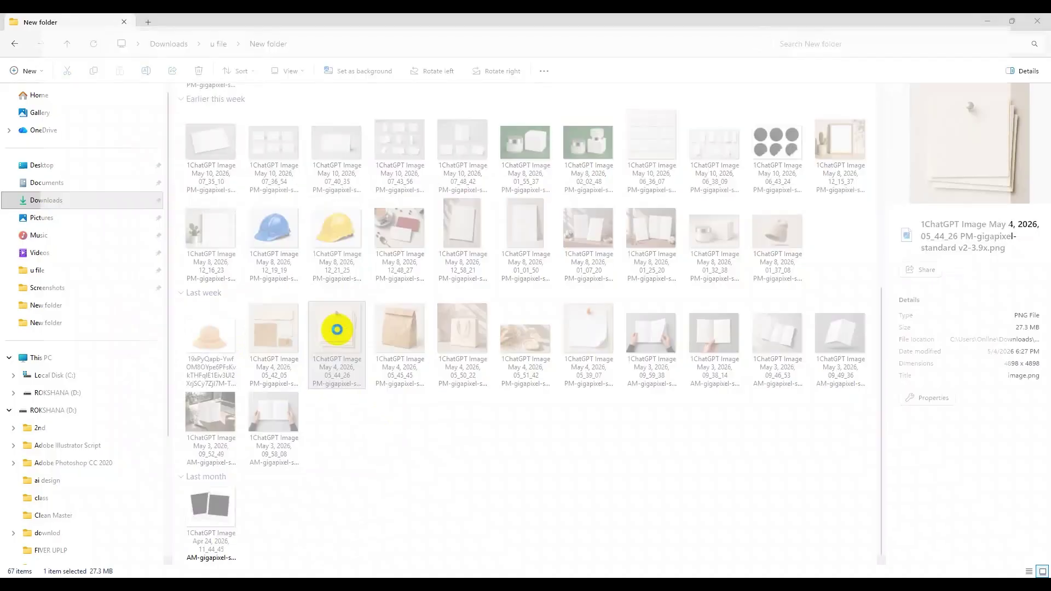
scroll(621, 221, "up", 3)
scroll(619, 216, "up", 2)
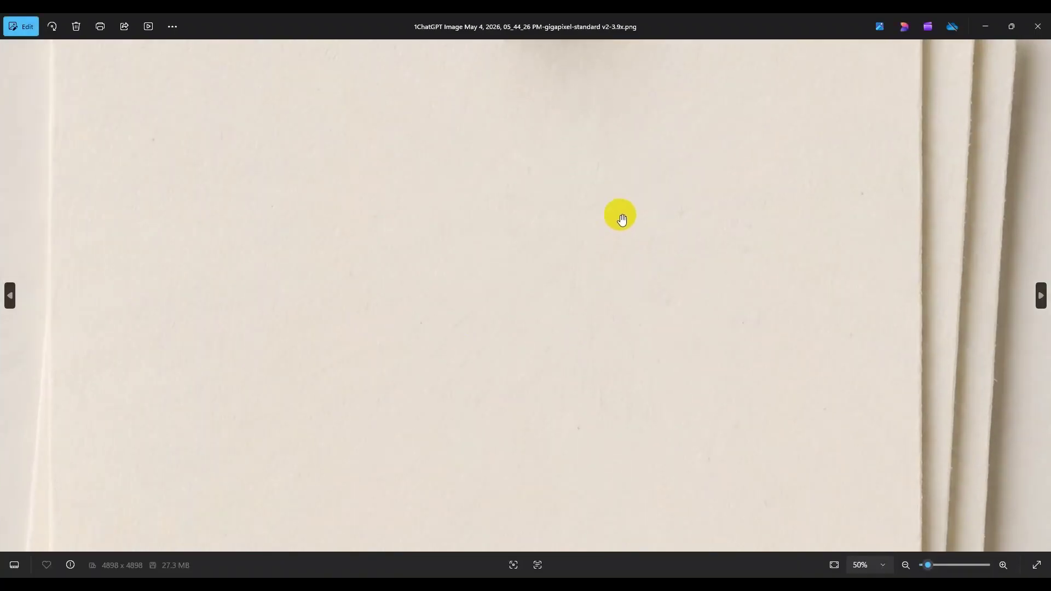
scroll(619, 216, "down", 5)
left_click(1037, 28)
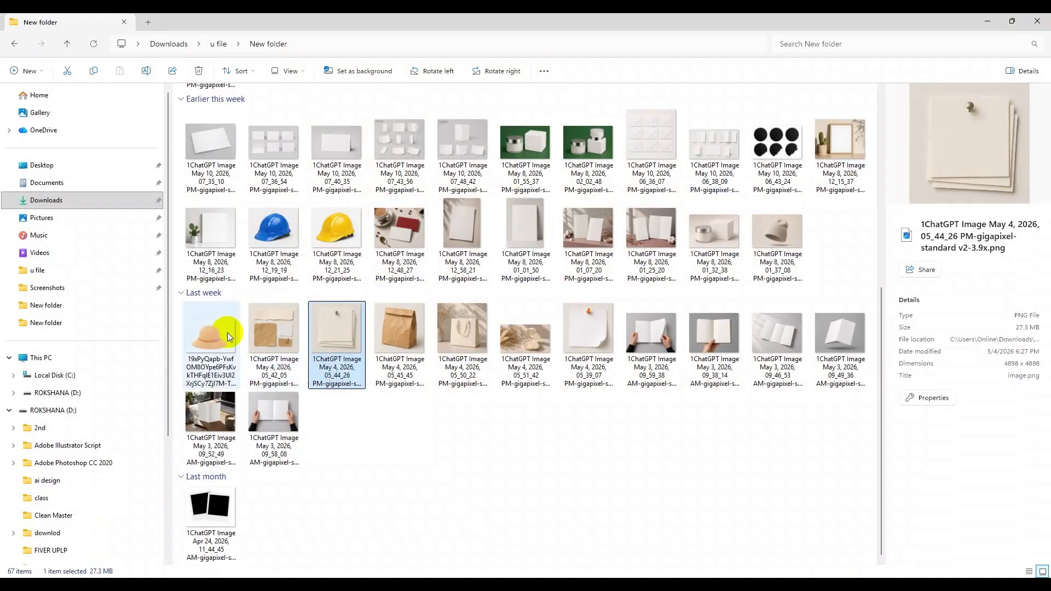
Restore the mistakenly deleted pinned paper sheets image and delete the remaining straw hat image.
key("Delete")
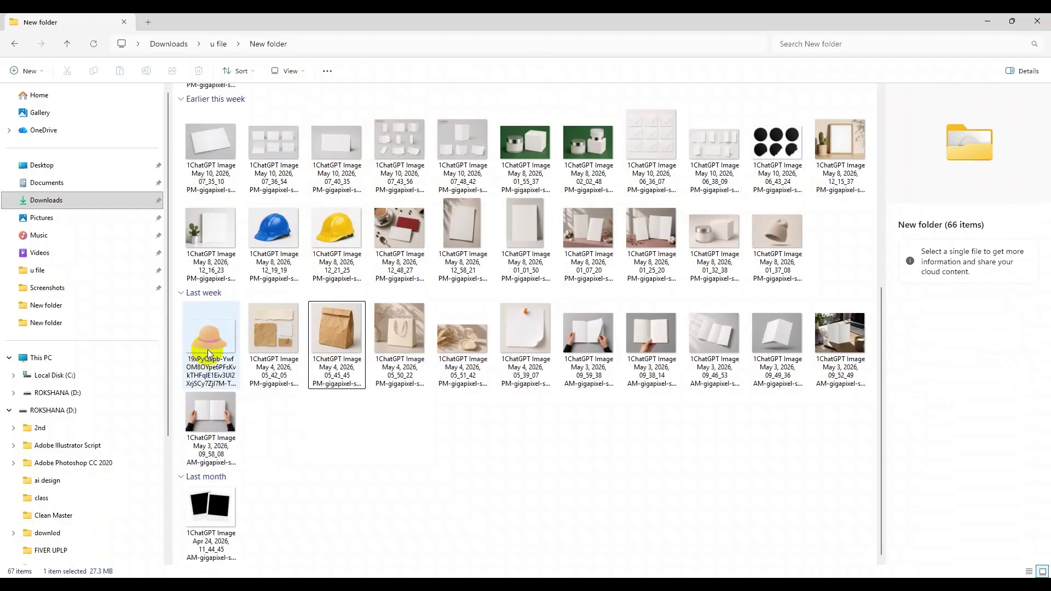
key("ctrl+z")
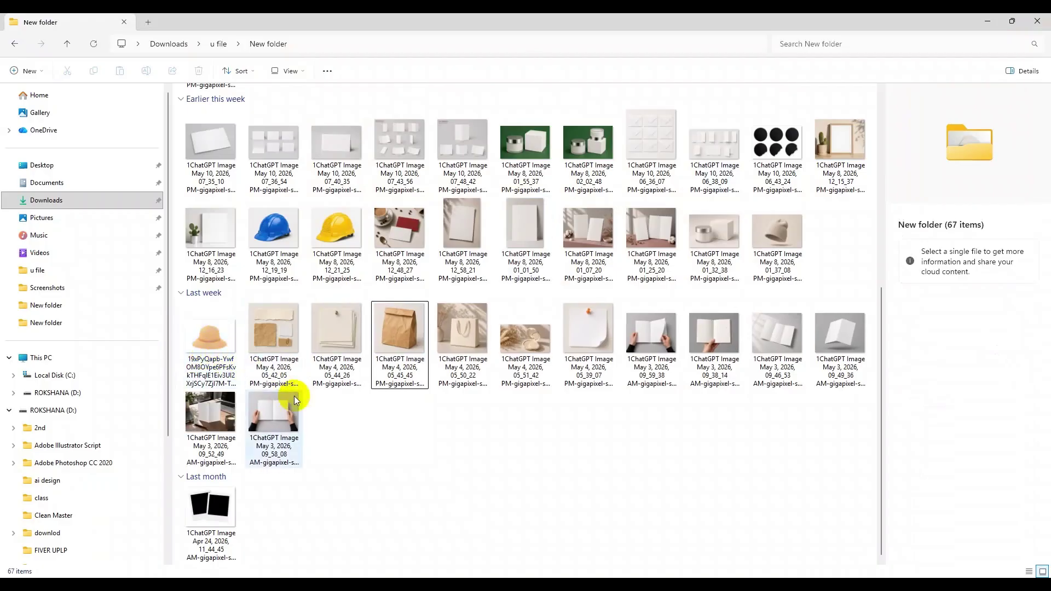
left_click(200, 343)
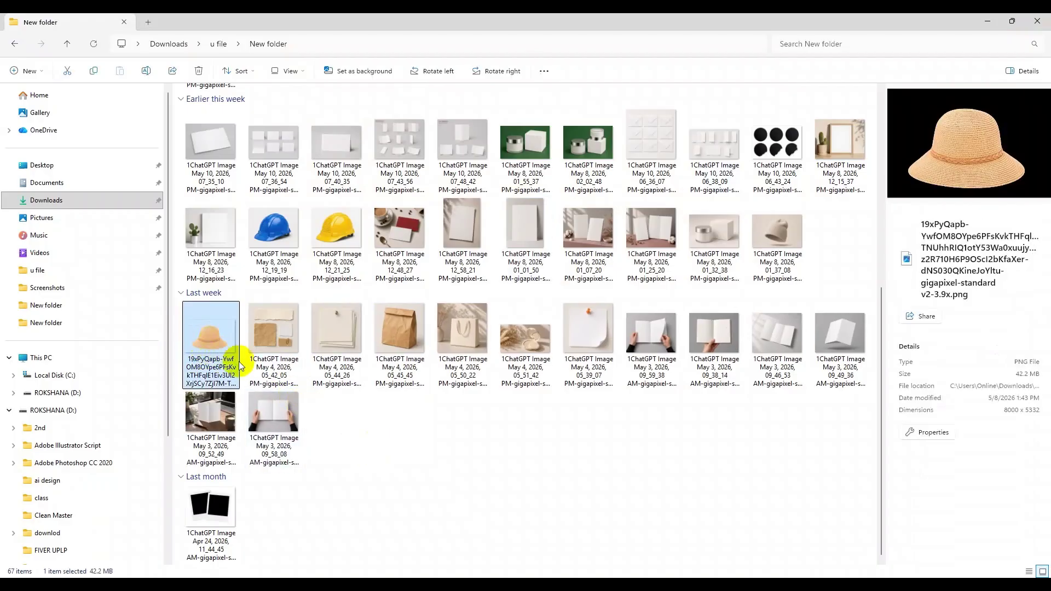
key("Delete")
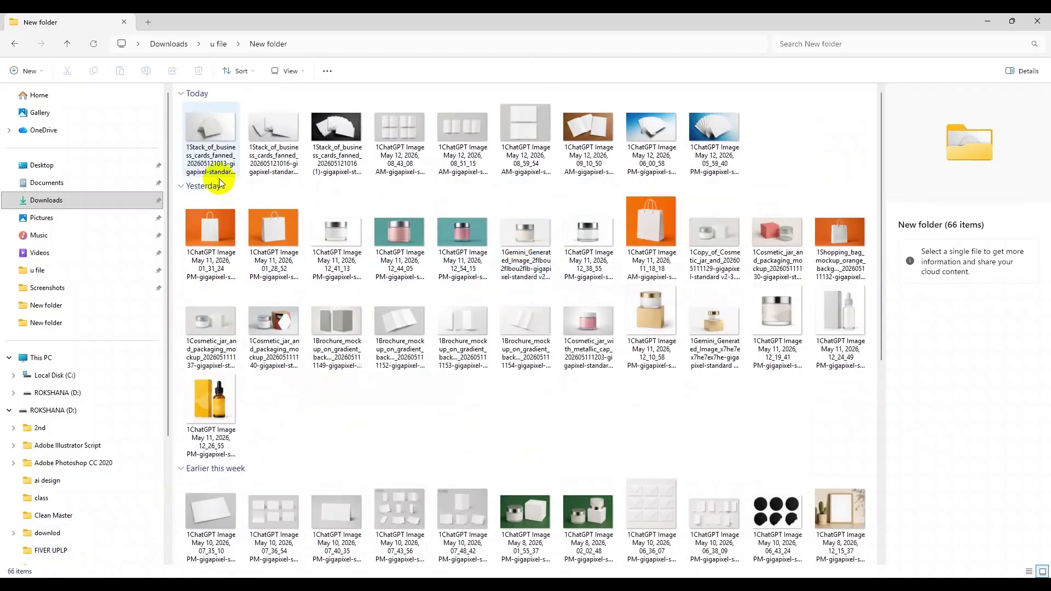
Batch-rename every image in the folder, from the Today group through Last month, with the base name 1.
left_click(211, 147)
left_click(717, 132, "shift")
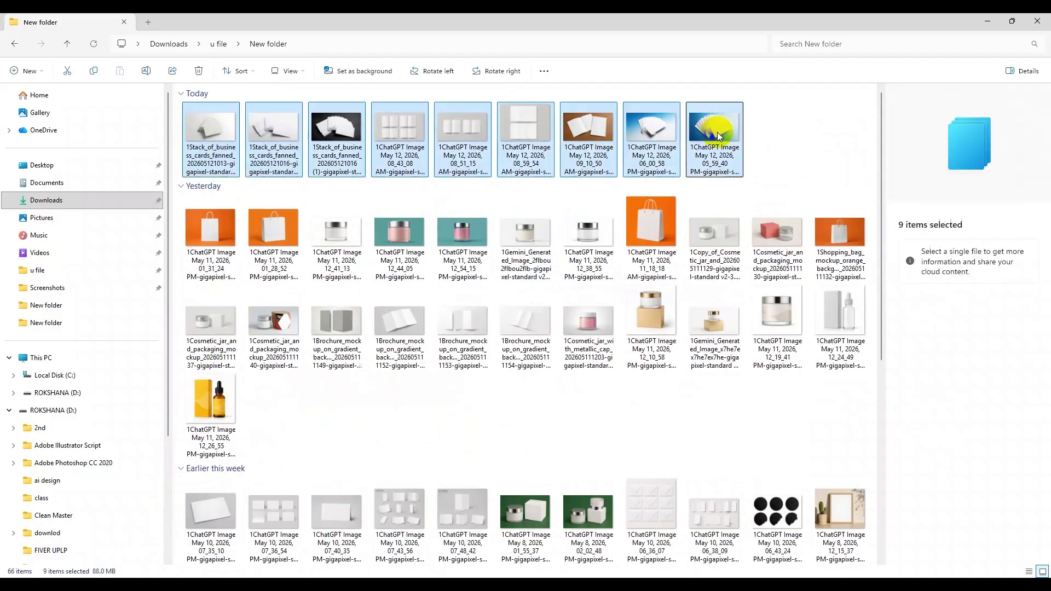
left_click(822, 247, "shift")
left_click(838, 340, "shift")
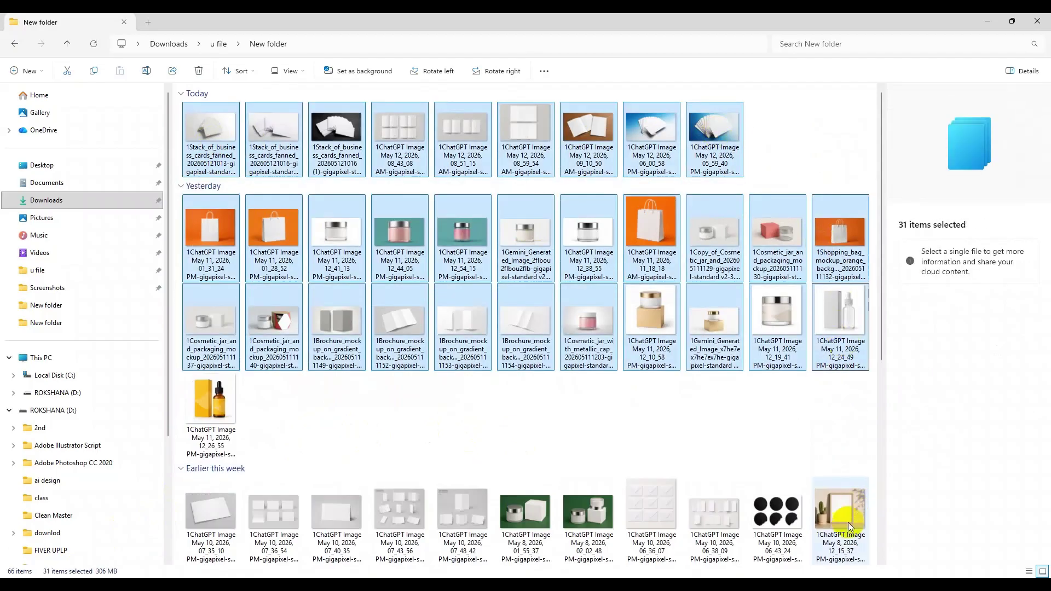
left_click(824, 521, "shift")
scroll(700, 389, "down", 5)
left_click(839, 337, "shift")
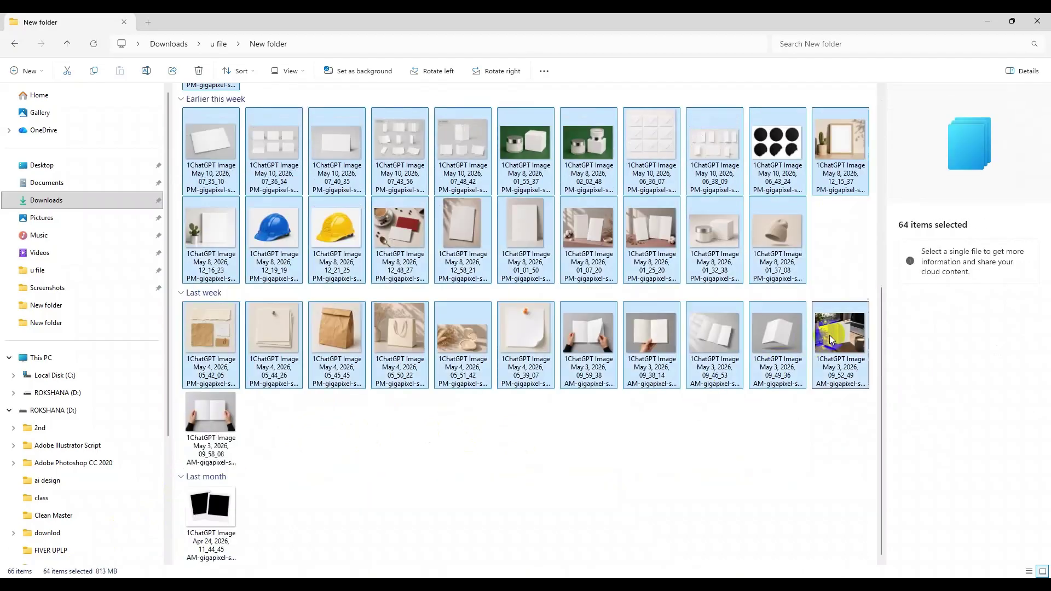
left_click(211, 422, "shift")
left_click(211, 510, "shift")
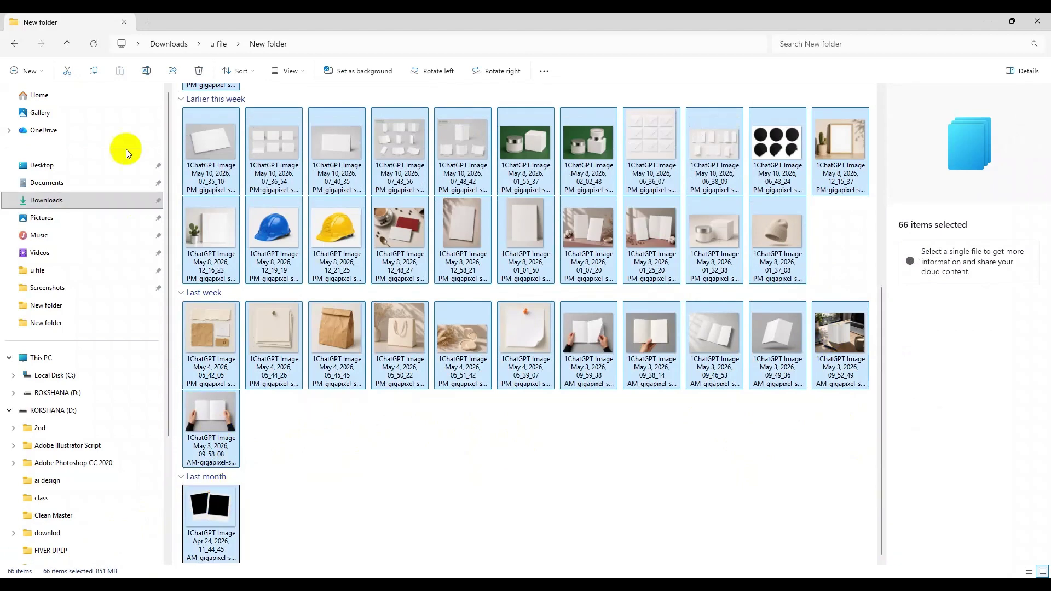
left_click(145, 70)
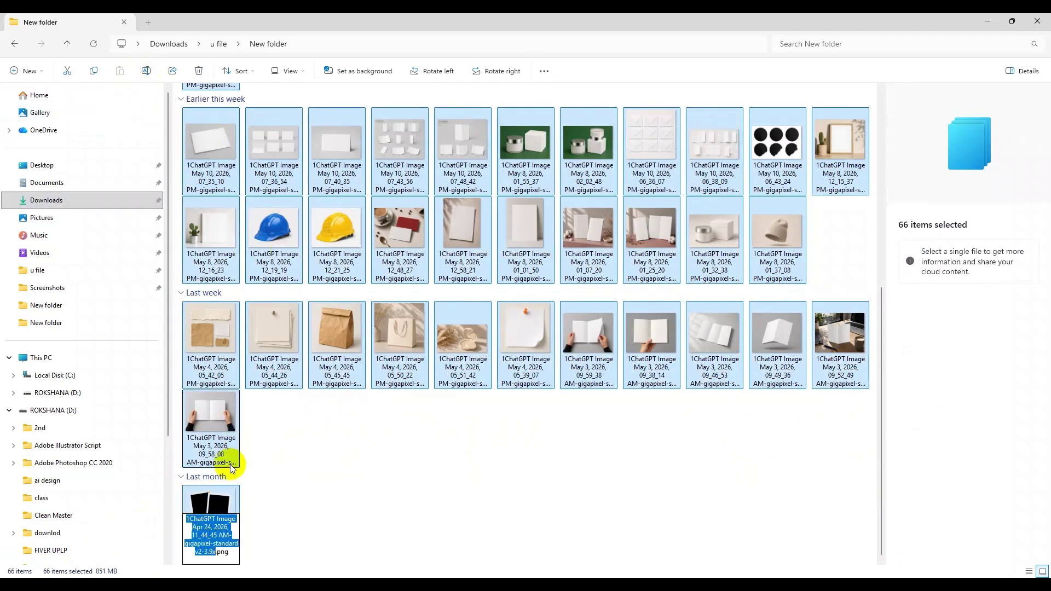
type("14")
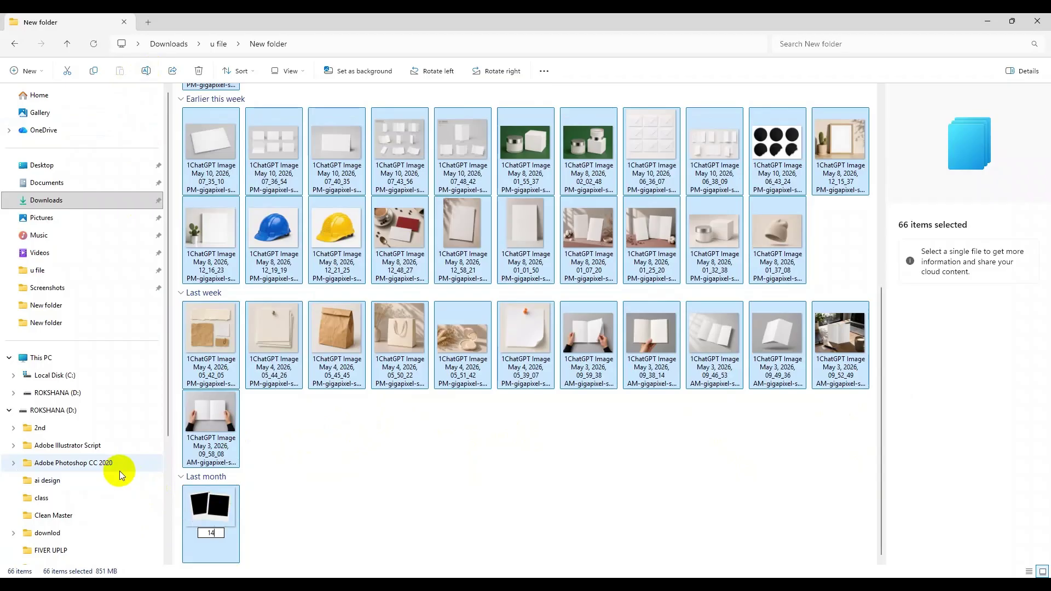
key("BackSpace")
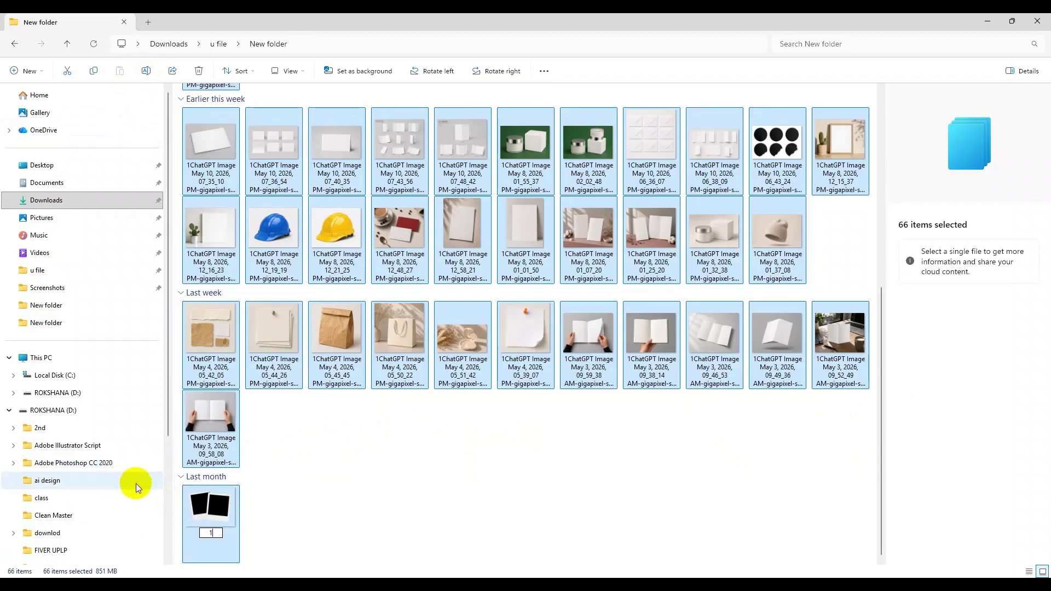
left_click(393, 521)
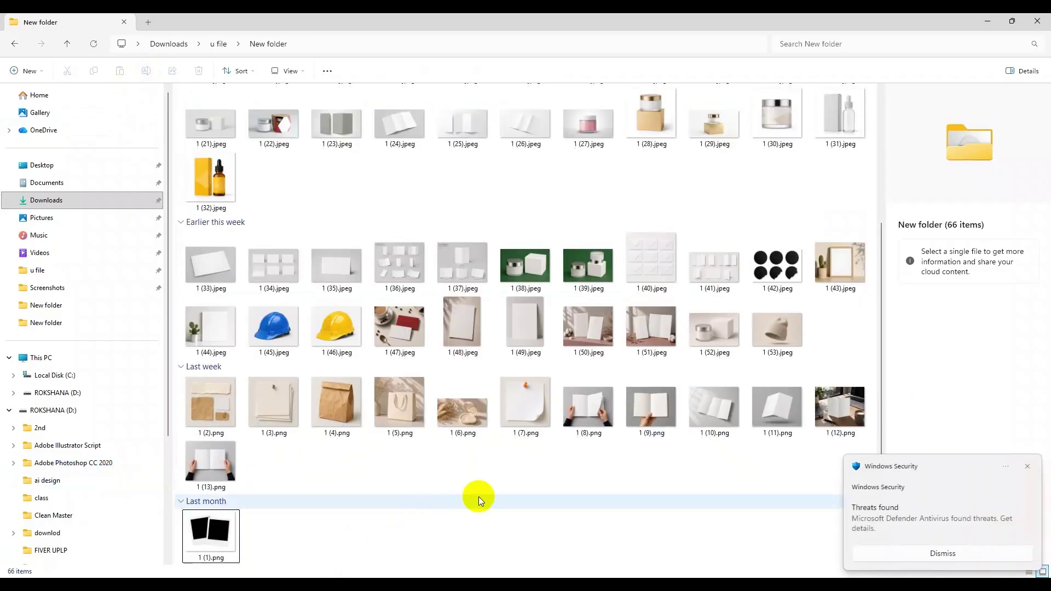
left_click(1028, 467)
Switch to the browser and open the file upload area for the Magnific Contributor published files.
left_click(211, 530)
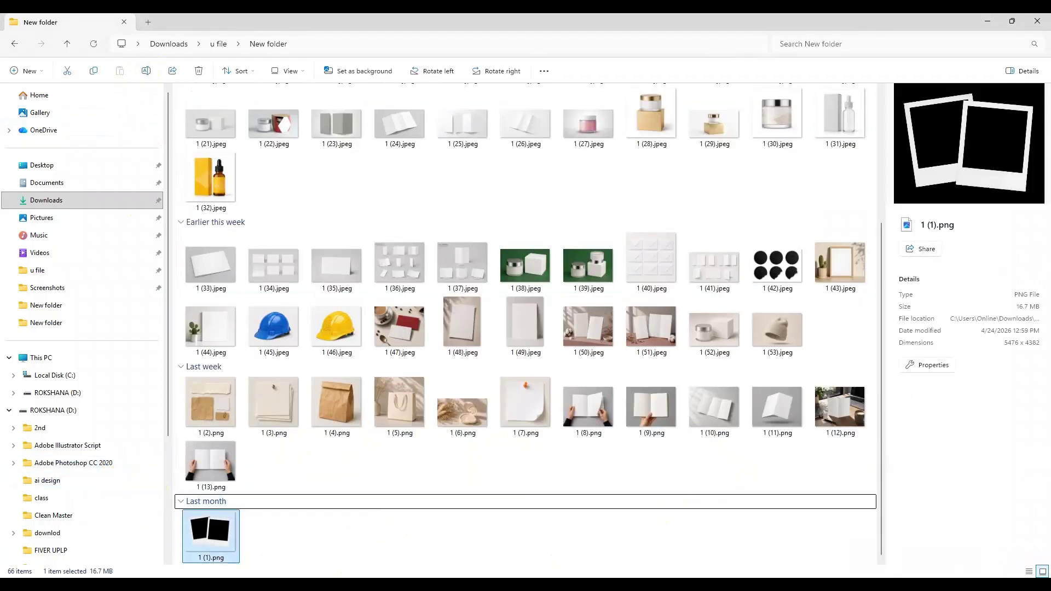
key("alt+Tab")
left_click(151, 24)
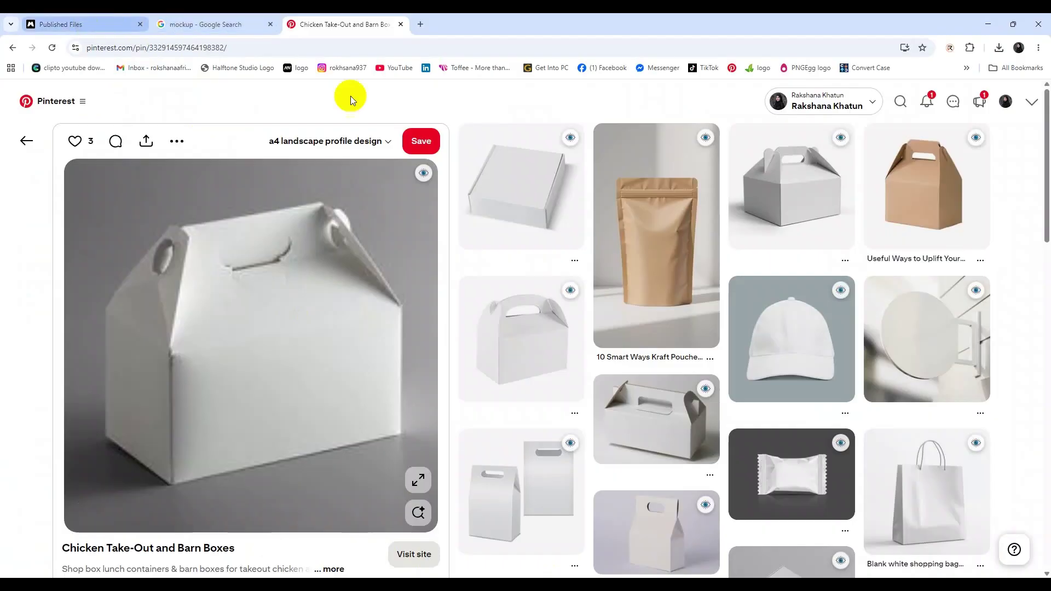
left_click(176, 94)
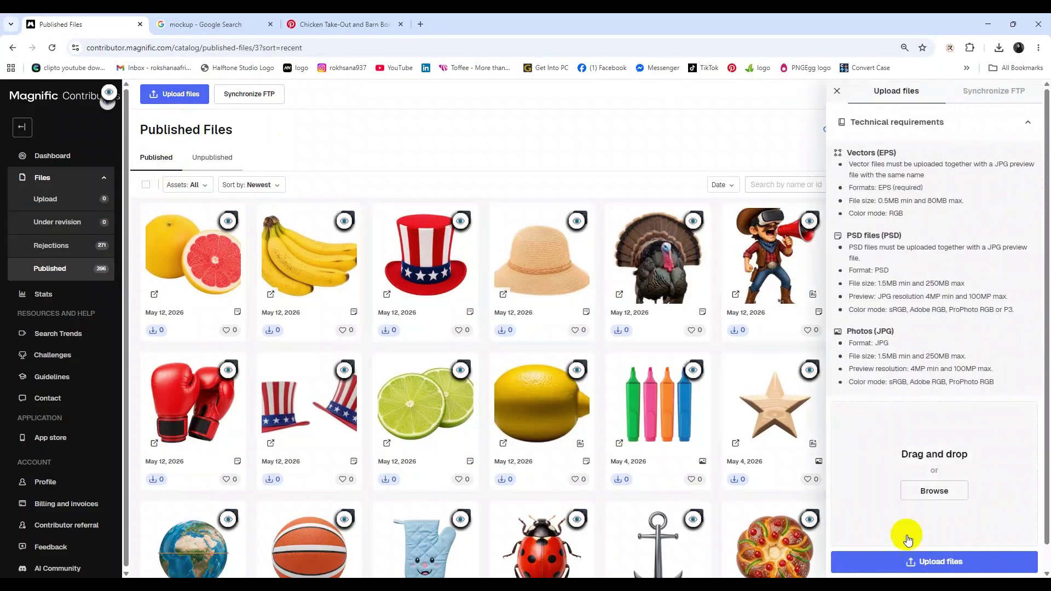
Select all renamed JPEG and PNG images in New folder and add them to the Magnific Contributor upload area.
key("alt+Tab")
scroll(216, 253, "up", 3)
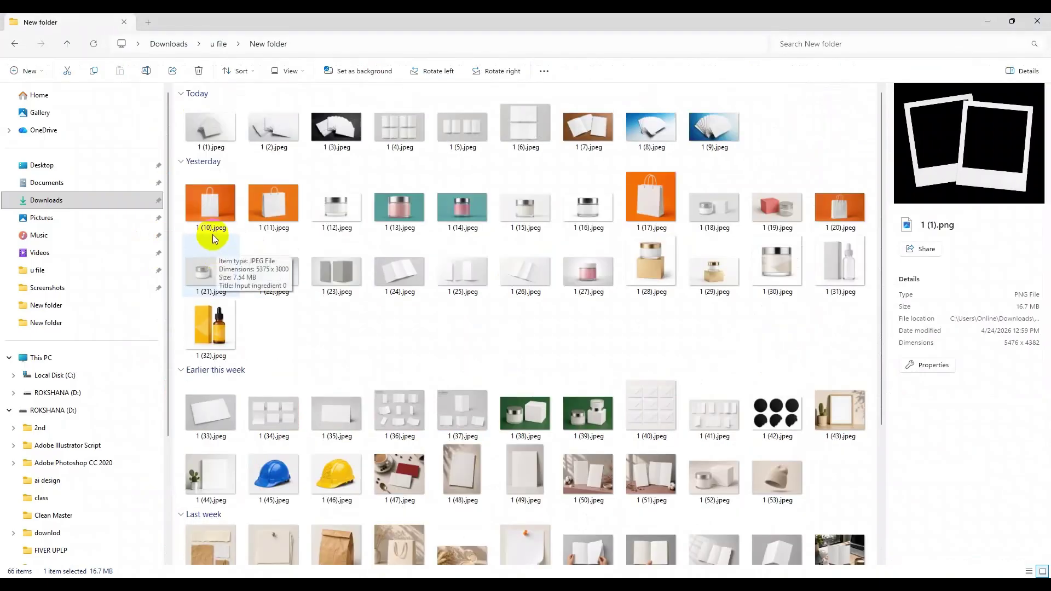
left_click(208, 126)
scroll(656, 481, "down", 3)
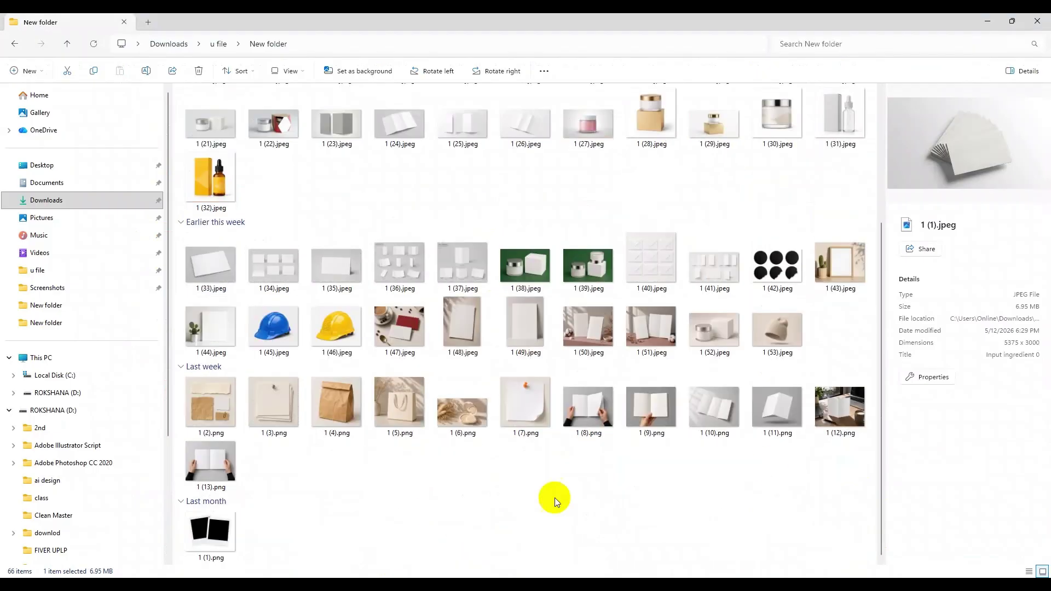
left_click(229, 528, "shift")
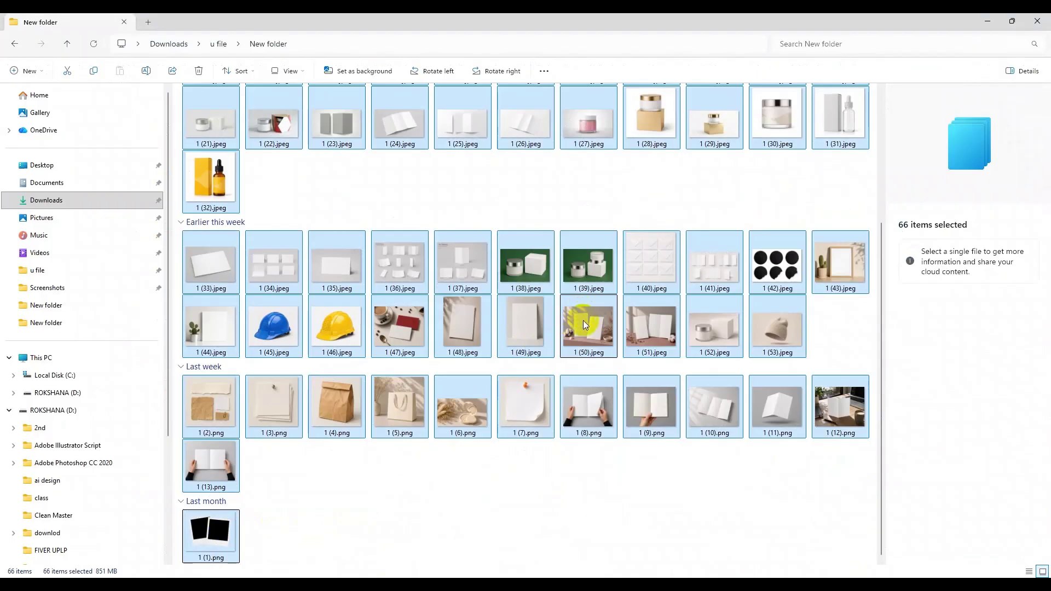
left_click_drag(587, 336, 936, 472)
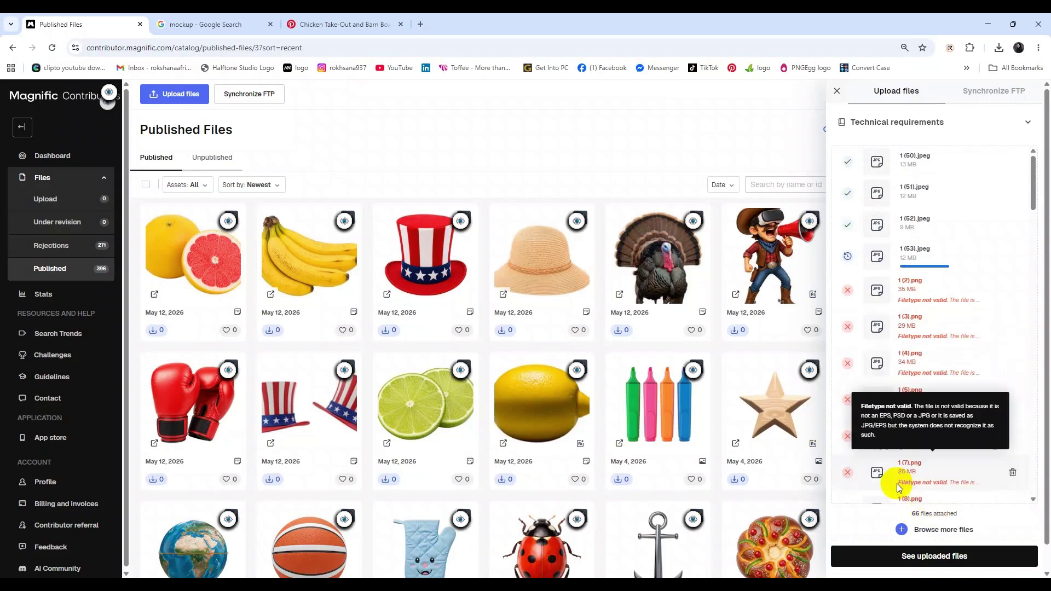
Review the upload list to check which files are accepted and why the PNG files are flagged.
scroll(898, 345, "down", 10)
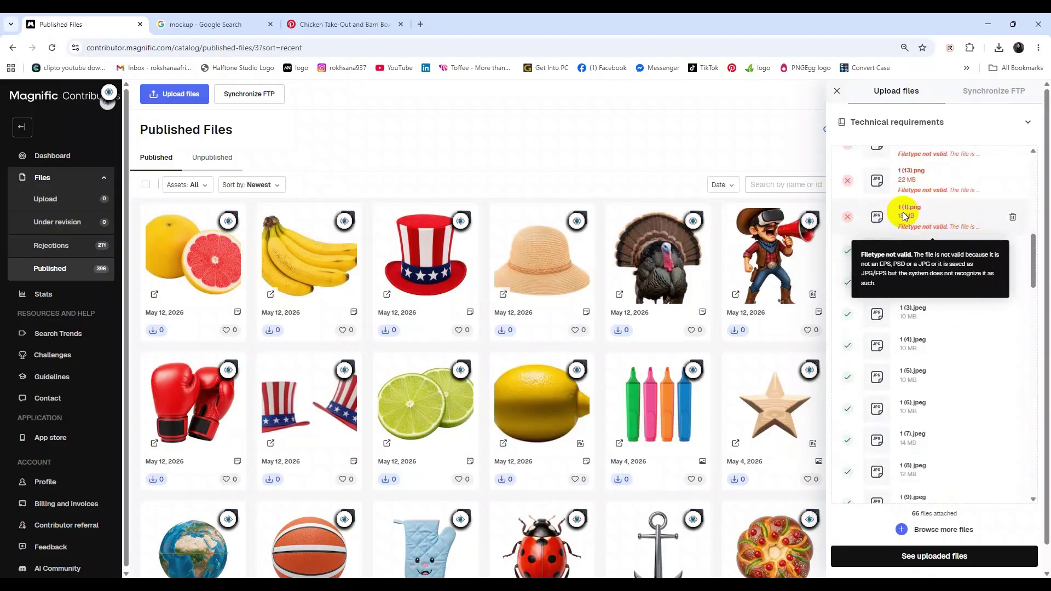
scroll(914, 197, "up", 5)
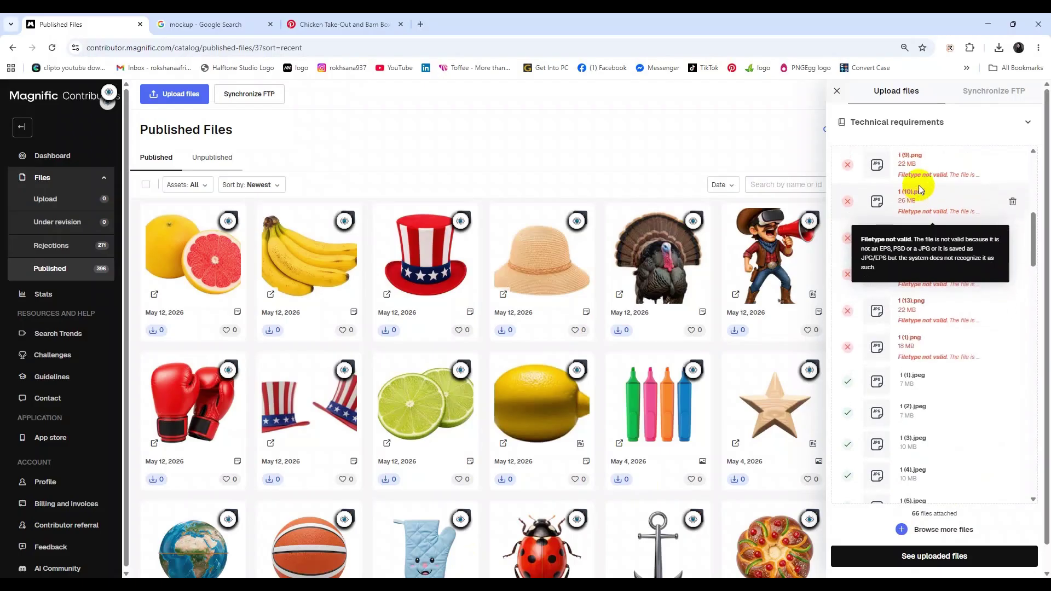
scroll(919, 197, "up", 5)
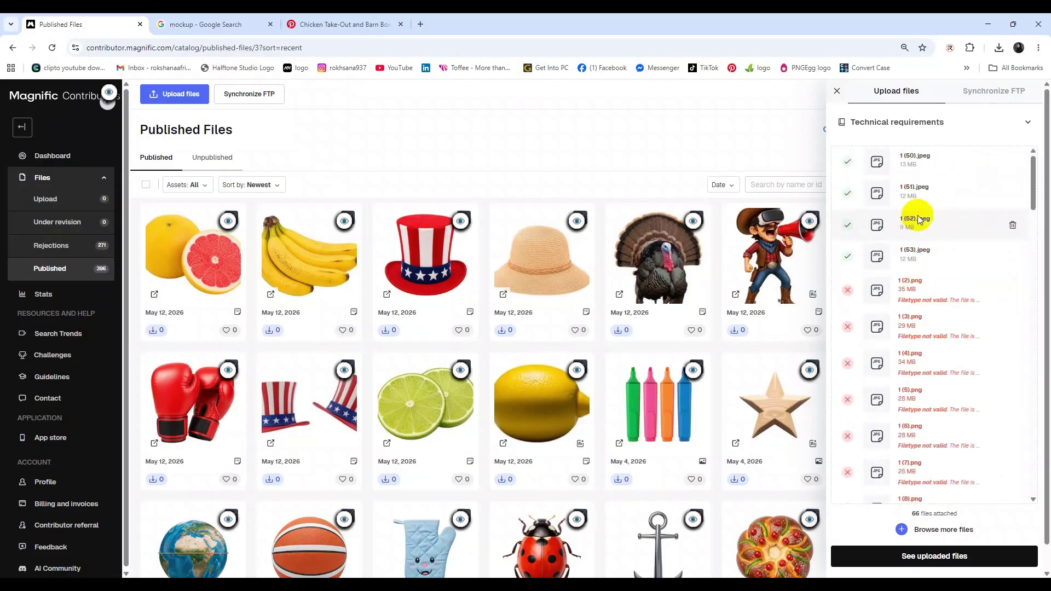
mouse_move(907, 295)
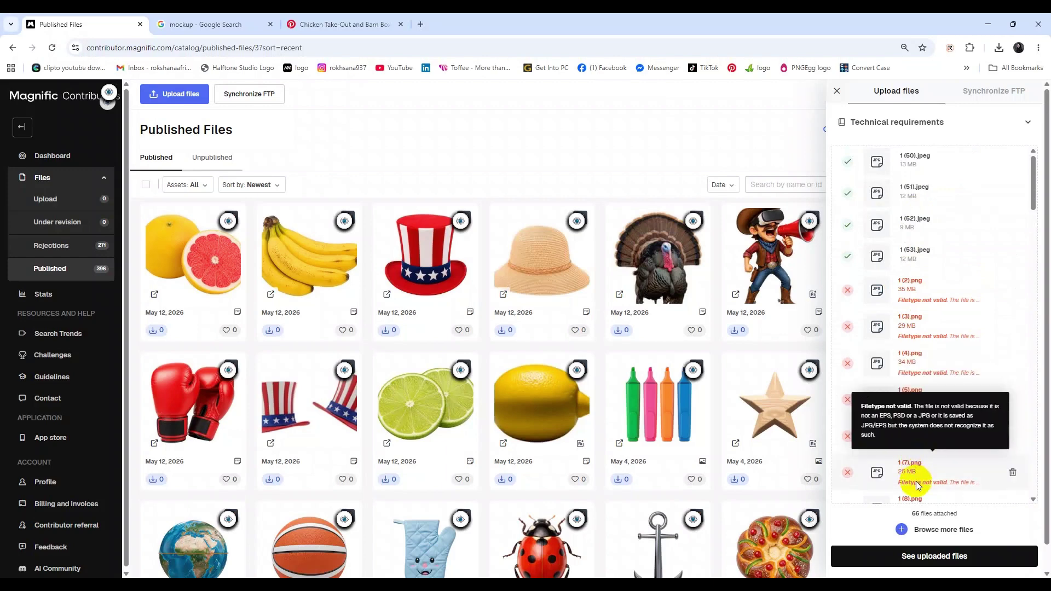
scroll(1016, 368, "down", 3)
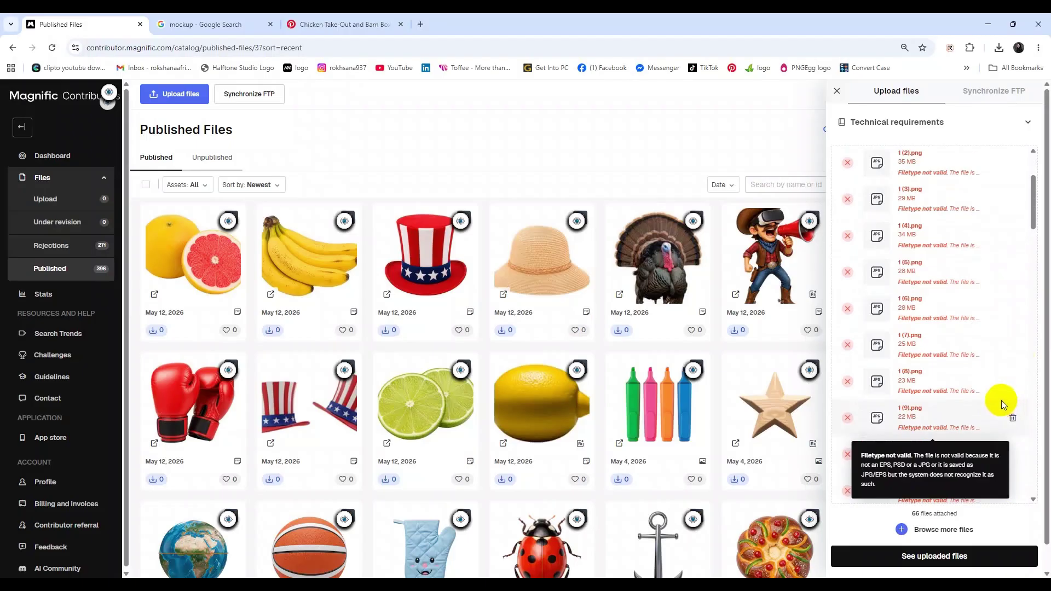
scroll(1000, 399, "down", 3)
scroll(925, 378, "down", 3)
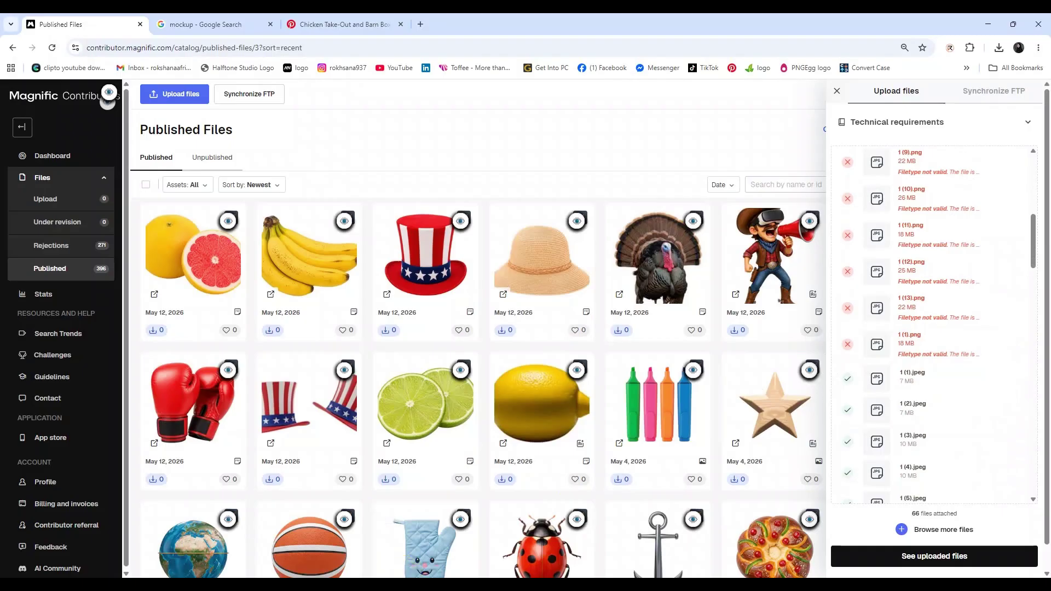
Switch to File Explorer and examine the PNG images in New folder under Last week and Last month.
key("alt+Tab")
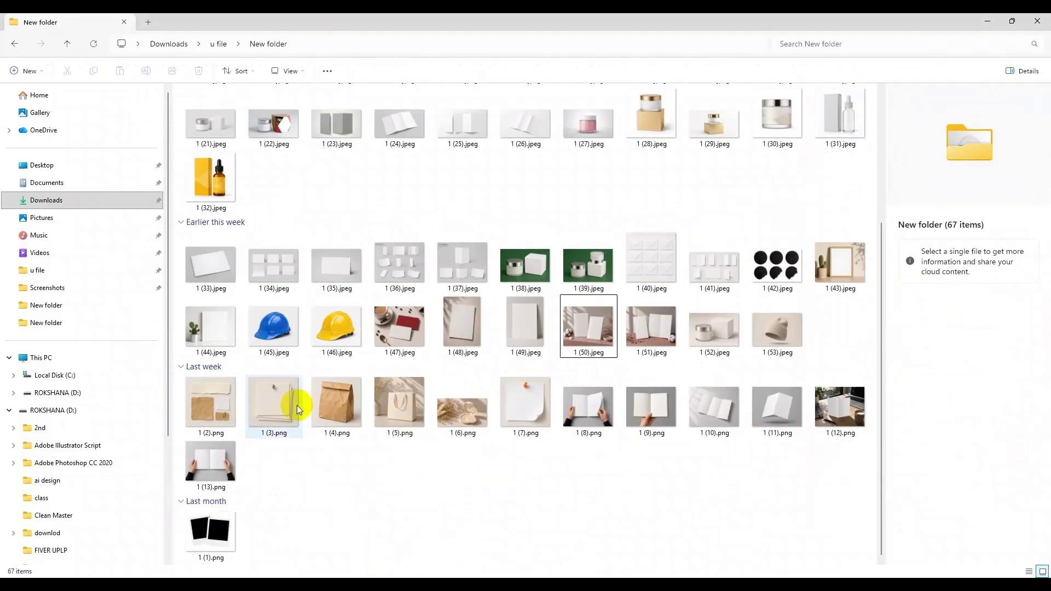
scroll(214, 284, "up", 3)
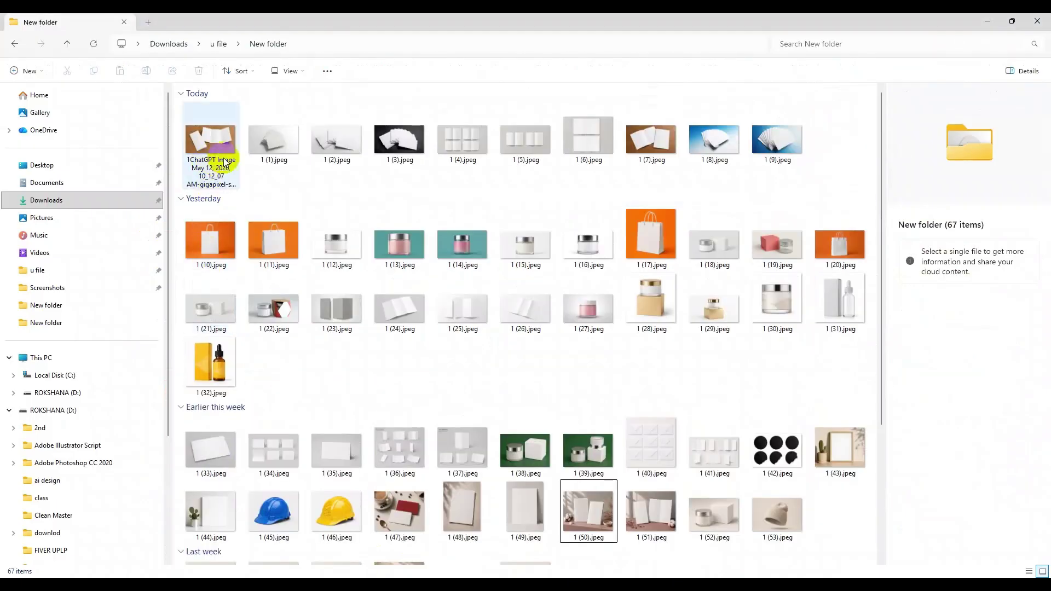
scroll(396, 482, "down", 3)
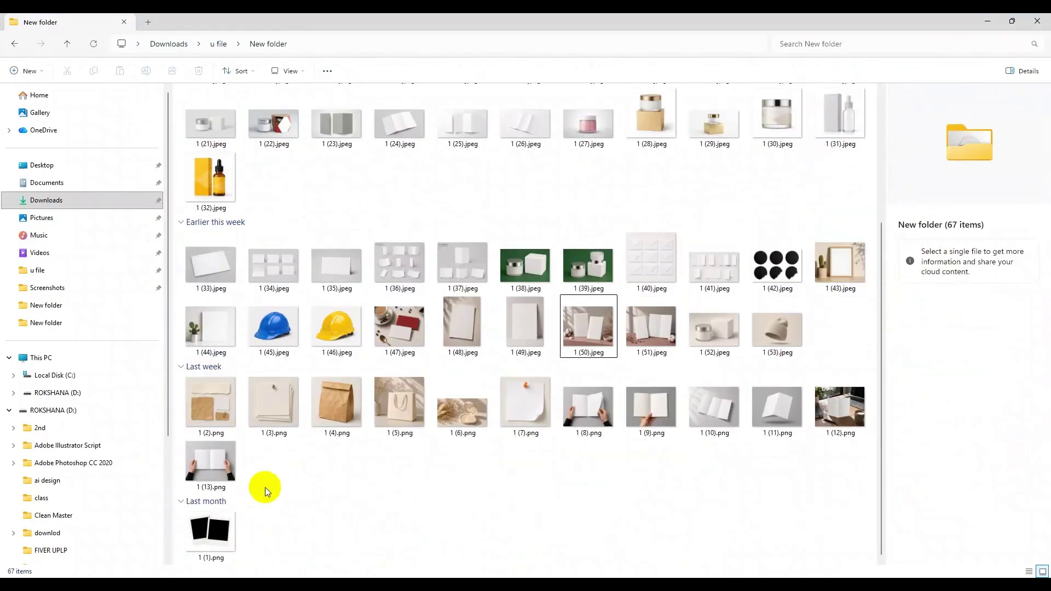
left_click(202, 466)
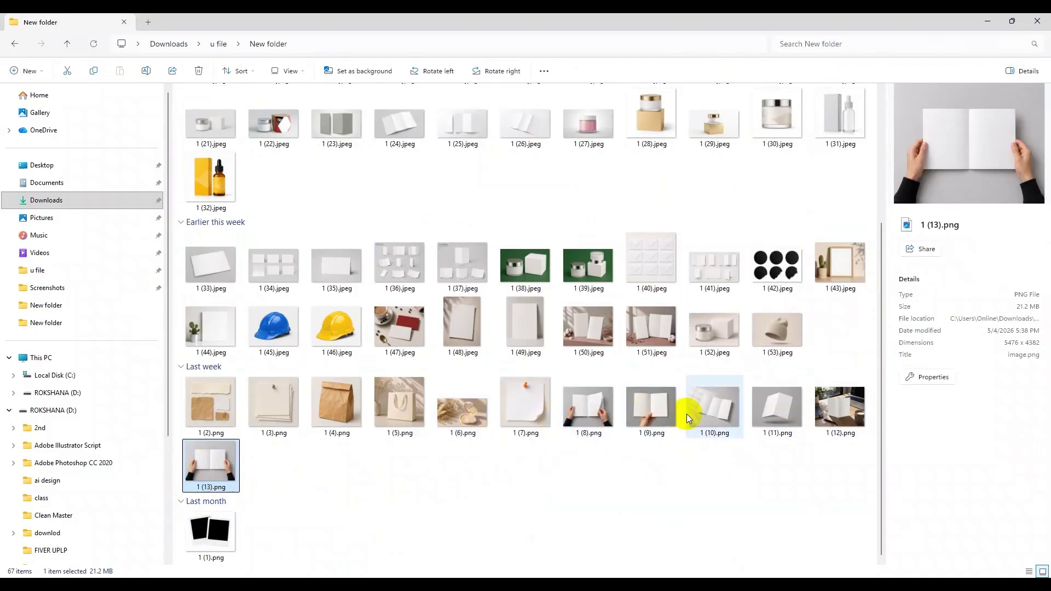
left_click(531, 426)
left_click(590, 426)
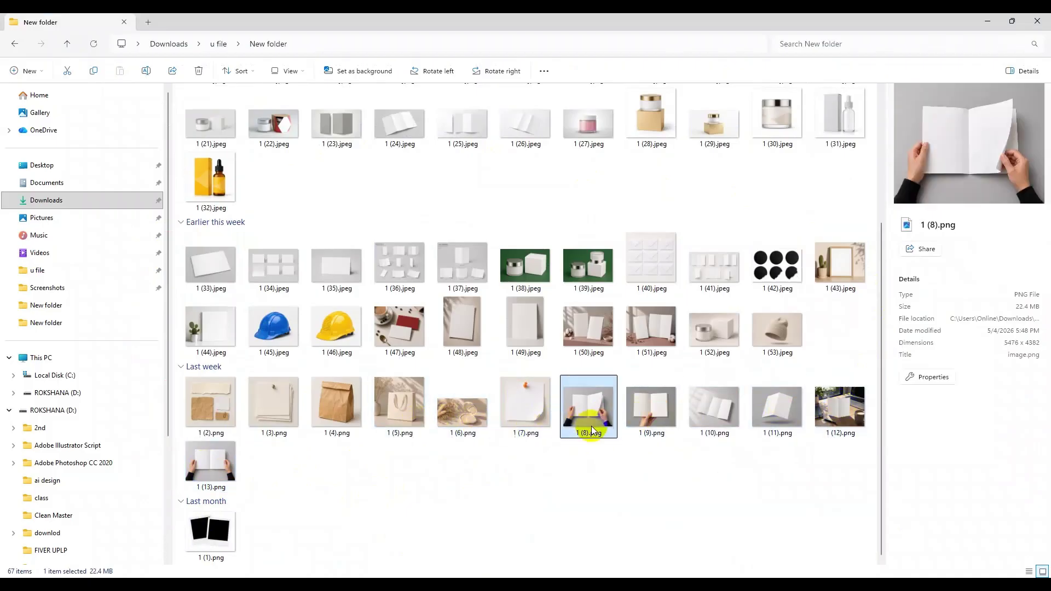
left_click(718, 412)
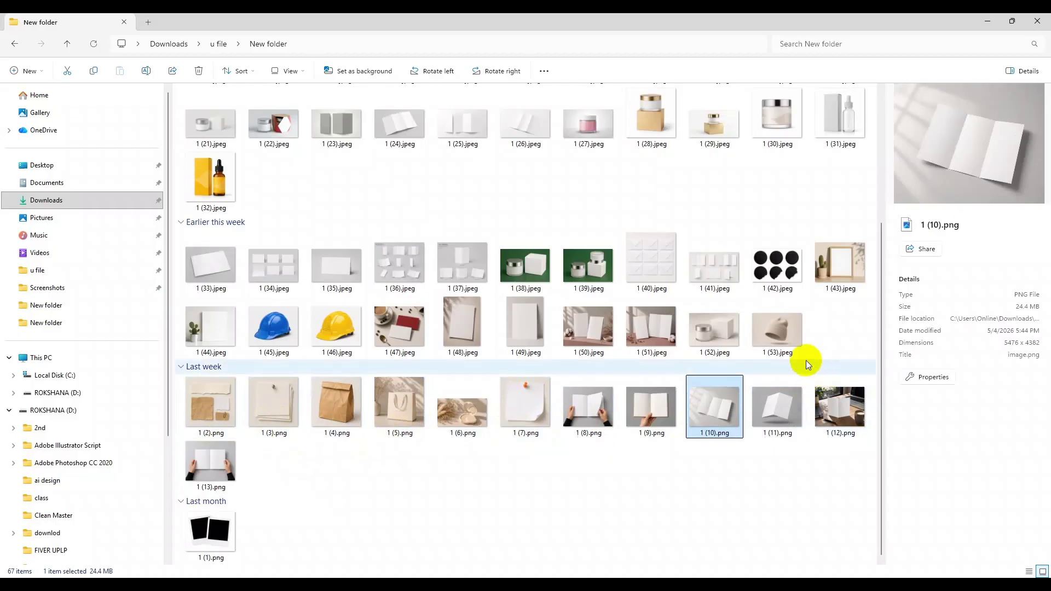
left_click(202, 418)
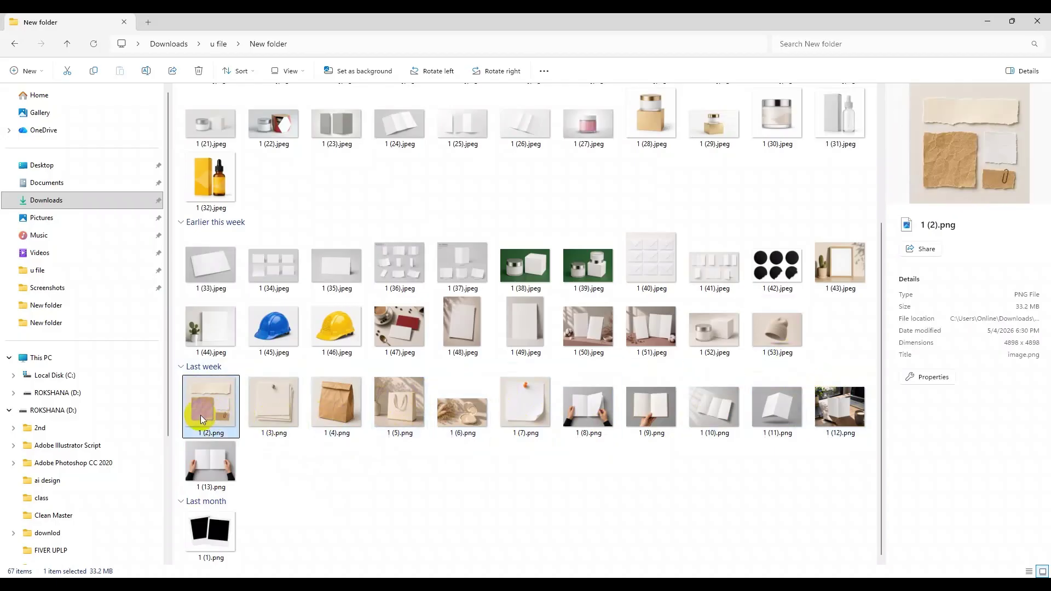
left_click(208, 541)
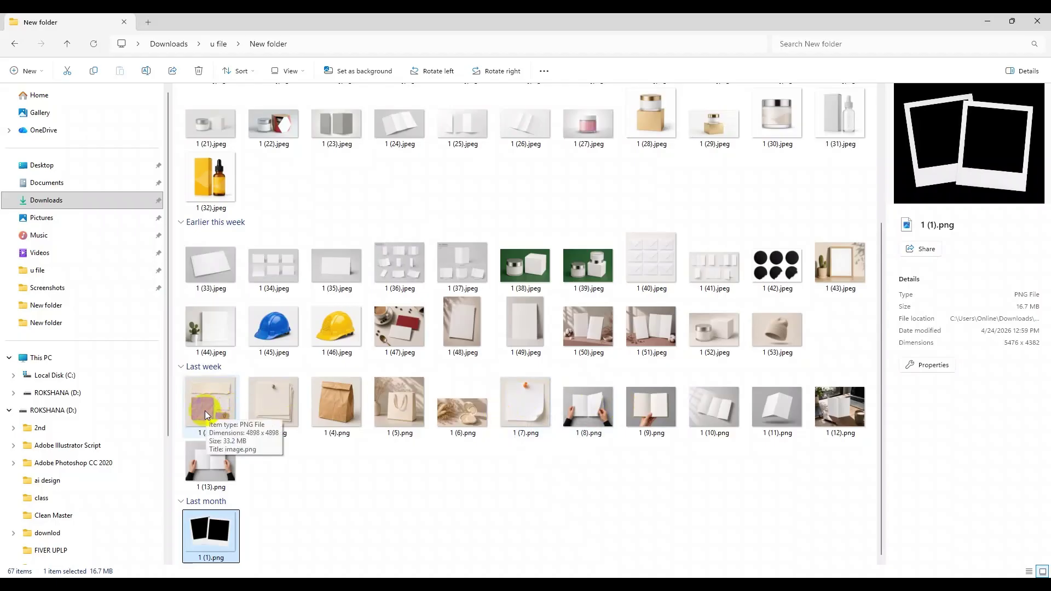
Try to open the PNG images 1 (2) through 1 (12) and 1 (1) together from New folder.
left_click(200, 396)
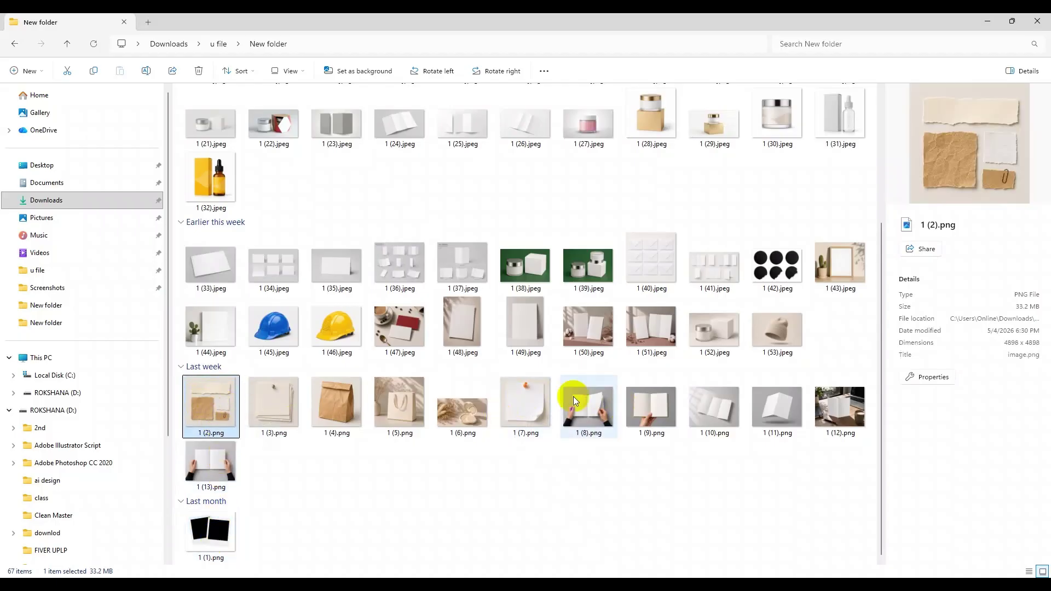
left_click(838, 406, "shift")
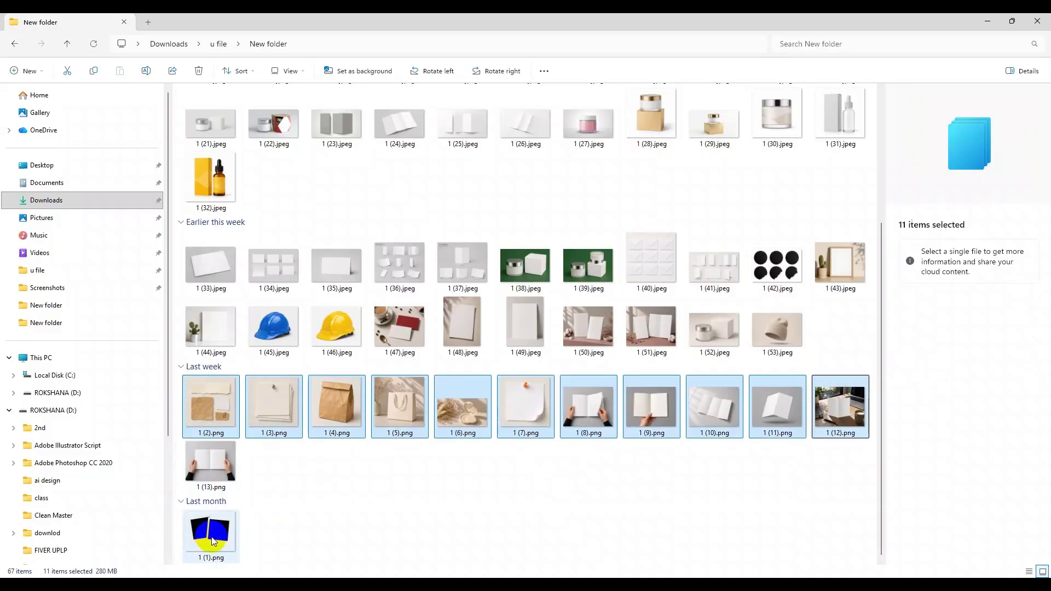
left_click(213, 541, "ctrl")
right_click(336, 406)
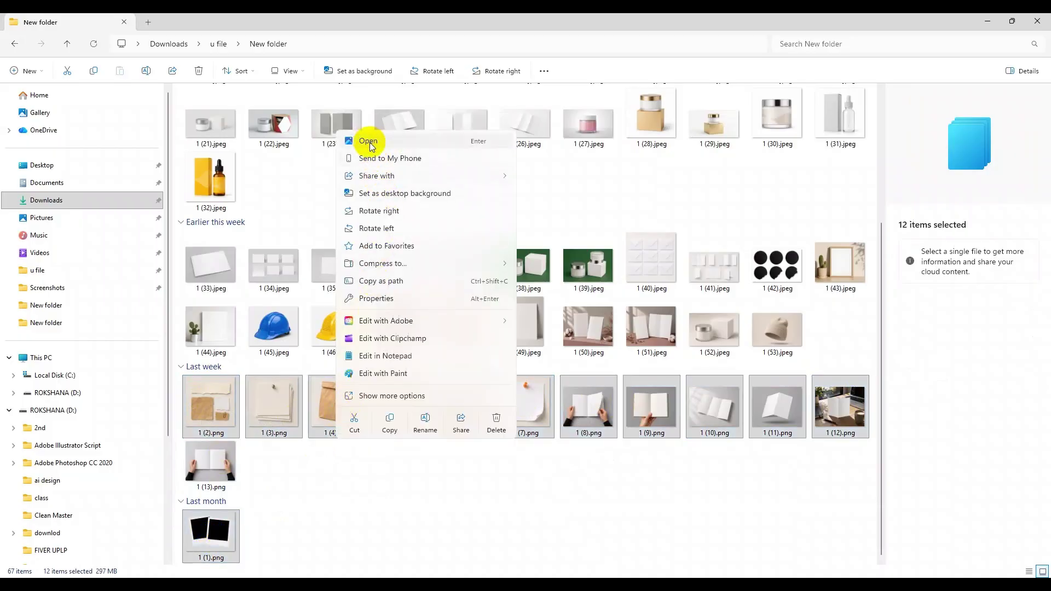
left_click(371, 144)
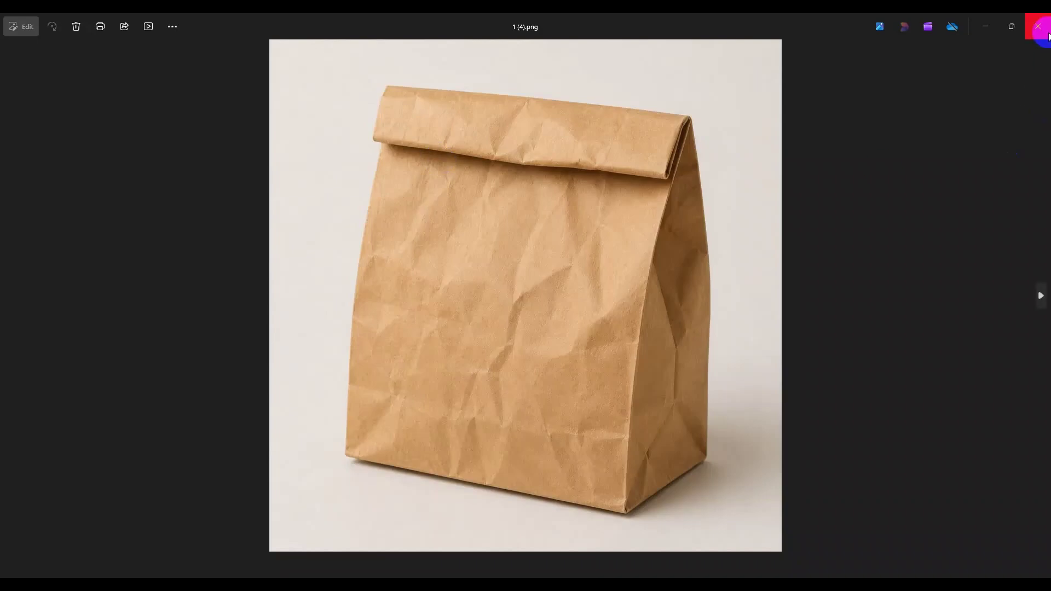
left_click(1040, 28)
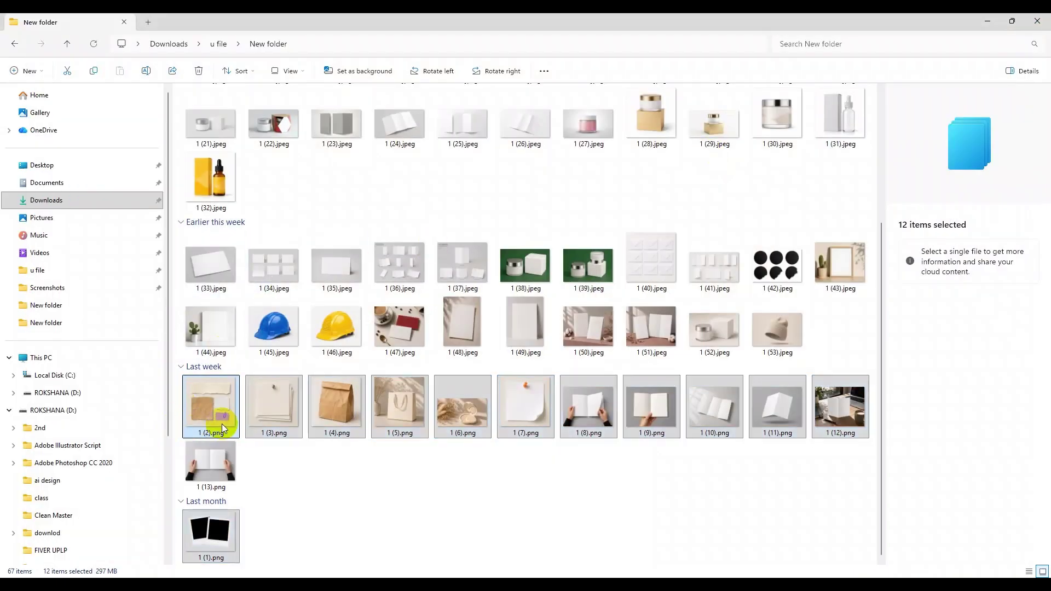
right_click(222, 424)
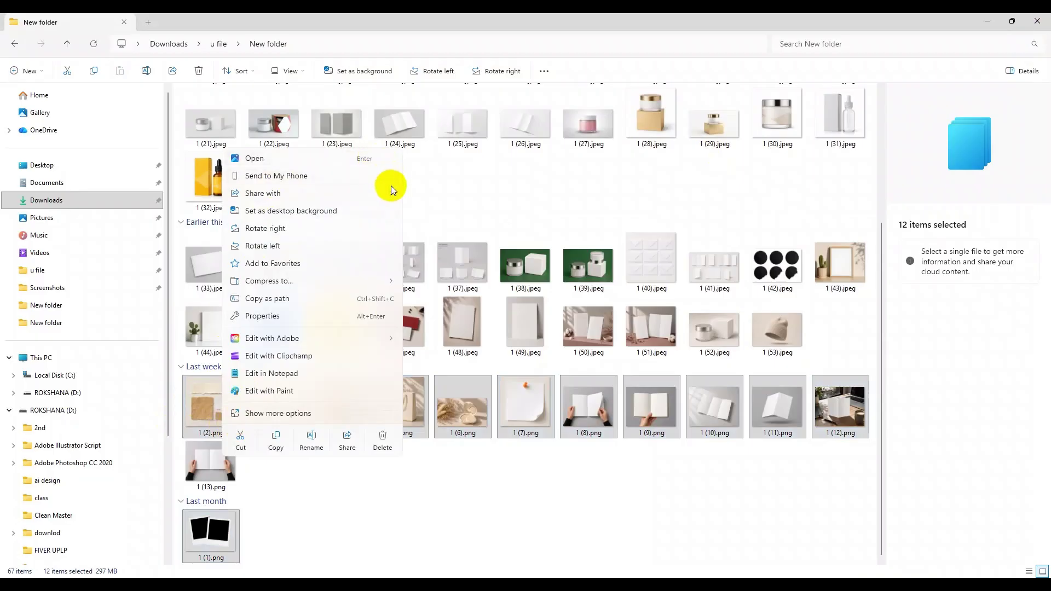
left_click(346, 521)
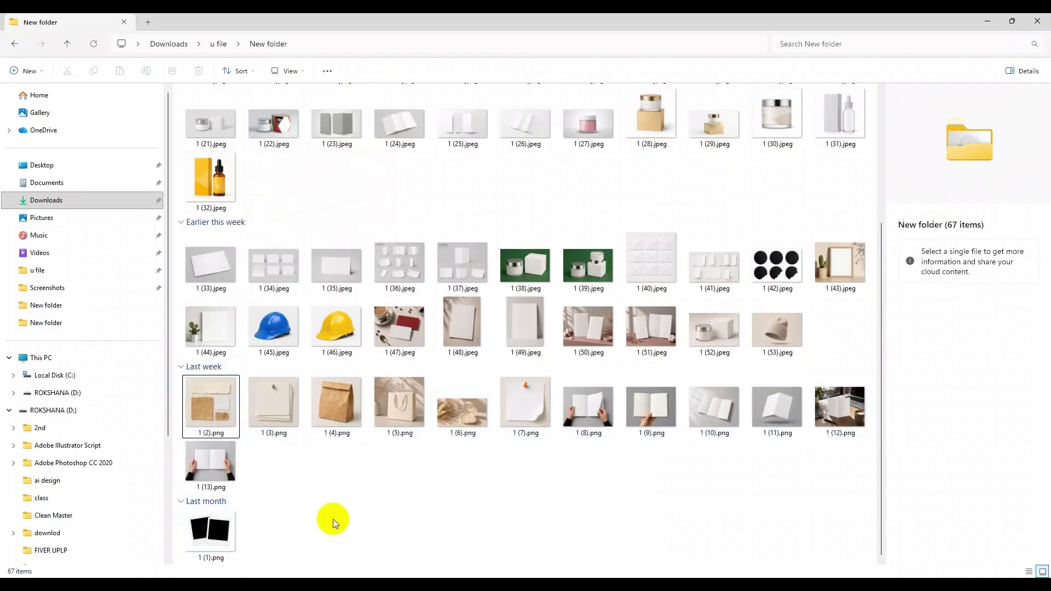
Open 1 (2).png from the Last week group in Adobe Photoshop 2026.
left_click(215, 417)
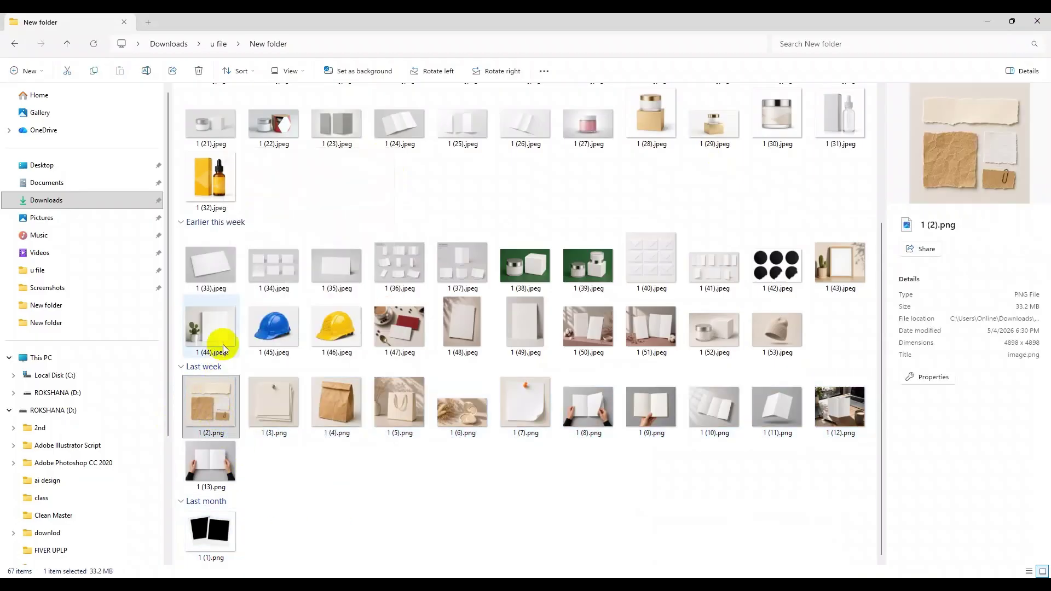
right_click(216, 408)
mouse_move(263, 187)
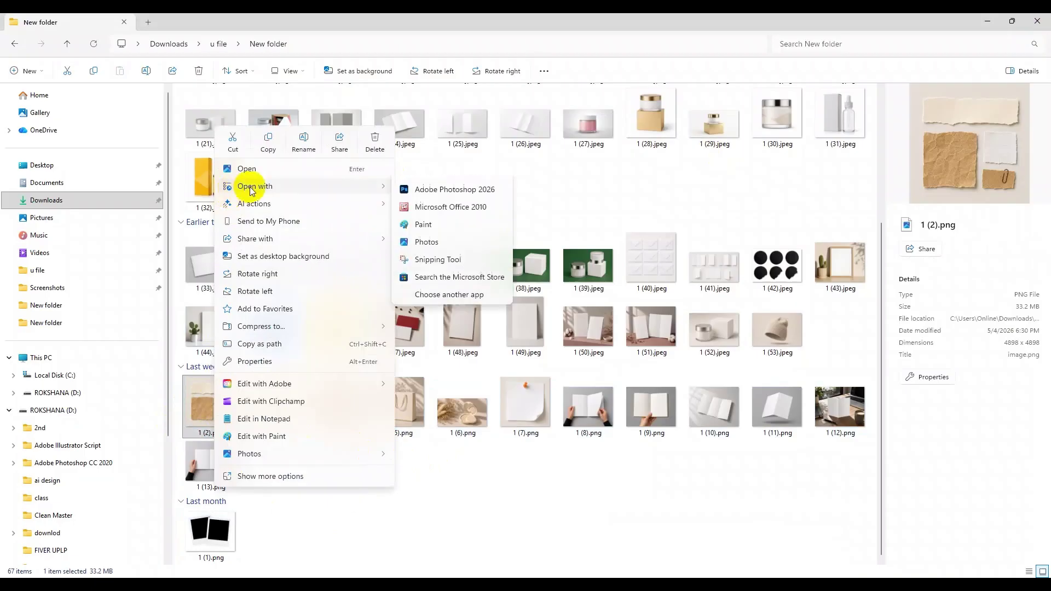
left_click(447, 206)
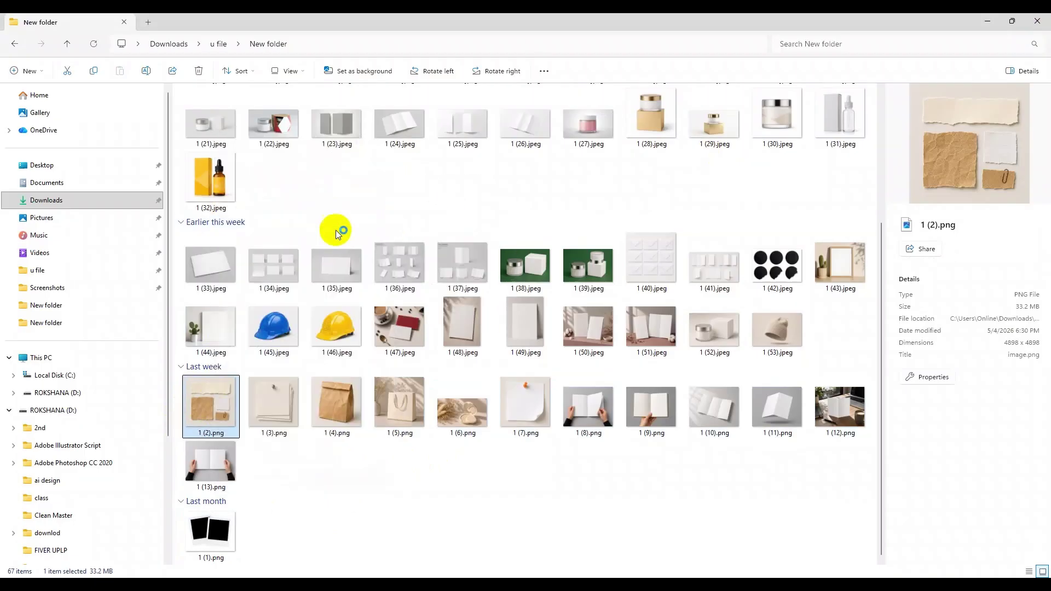
right_click(275, 402)
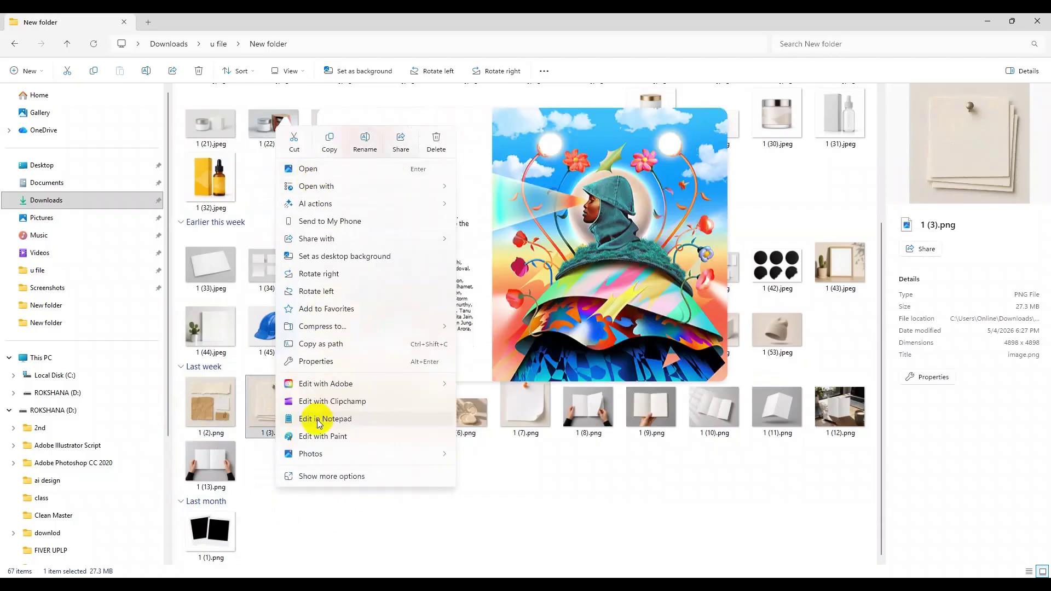
left_click(260, 413)
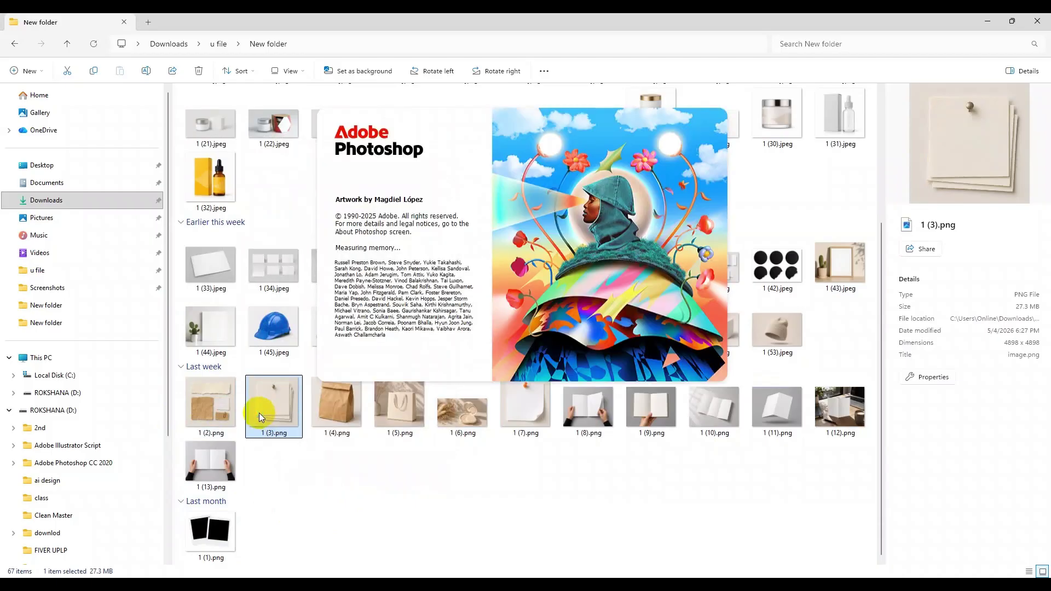
right_click(258, 413)
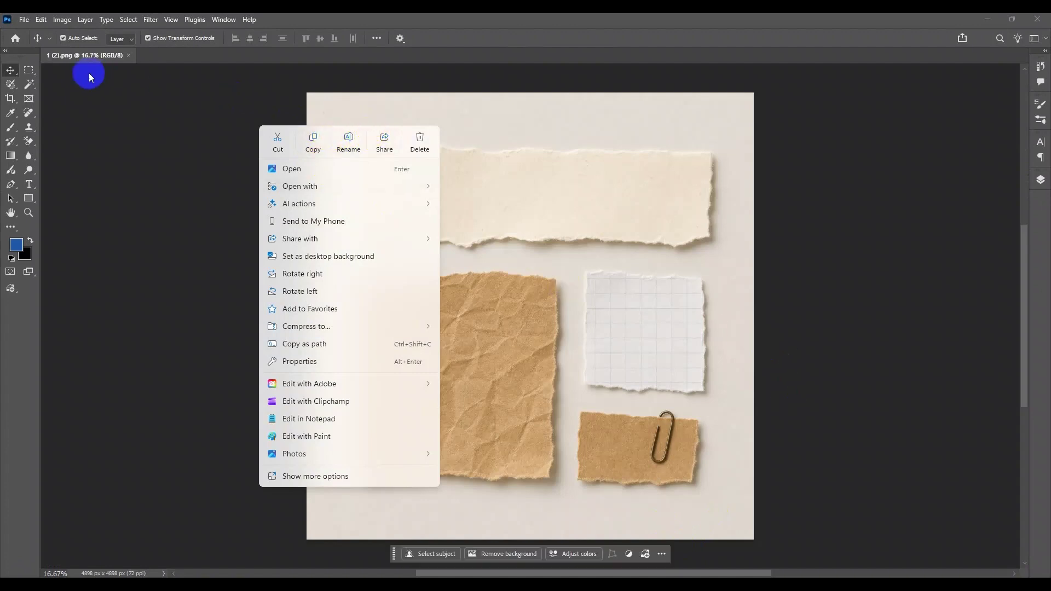
left_click(132, 70)
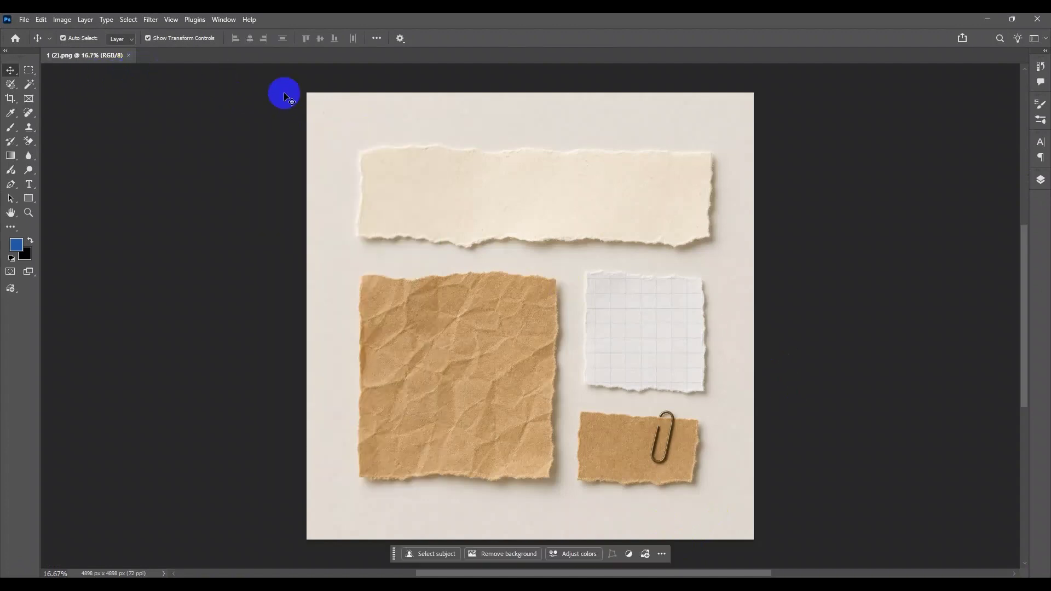
Start opening more files in Photoshop and browse to New folder inside Downloads > u file.
left_click(24, 19)
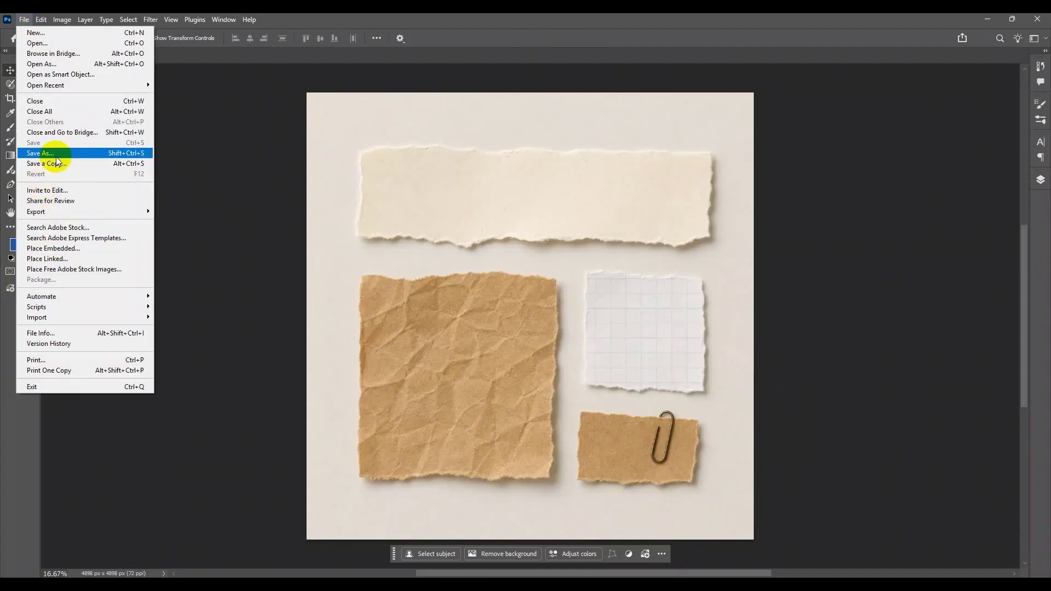
left_click(38, 44)
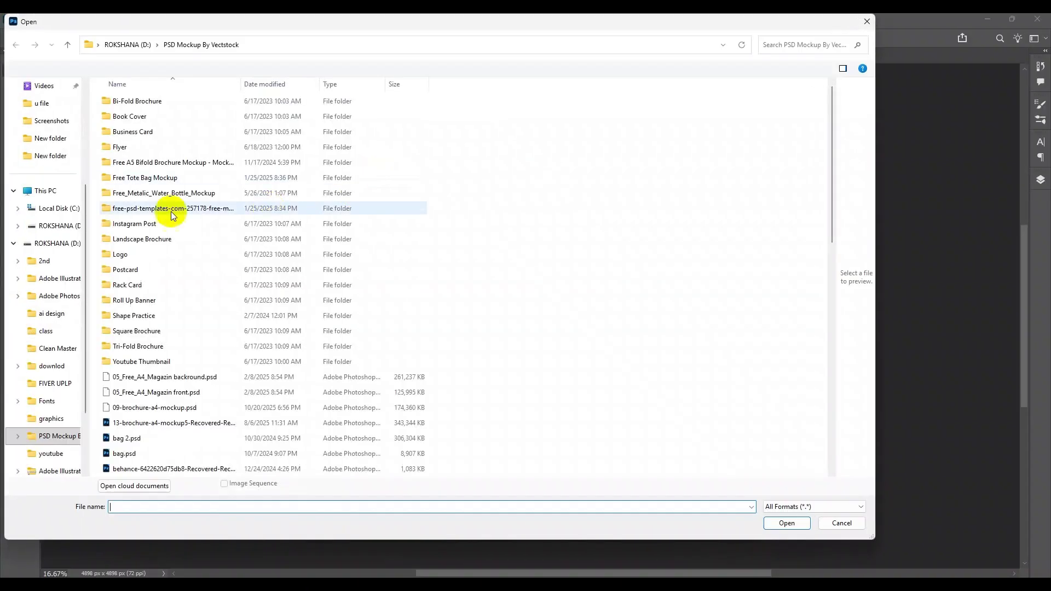
scroll(33, 229, "up", 5)
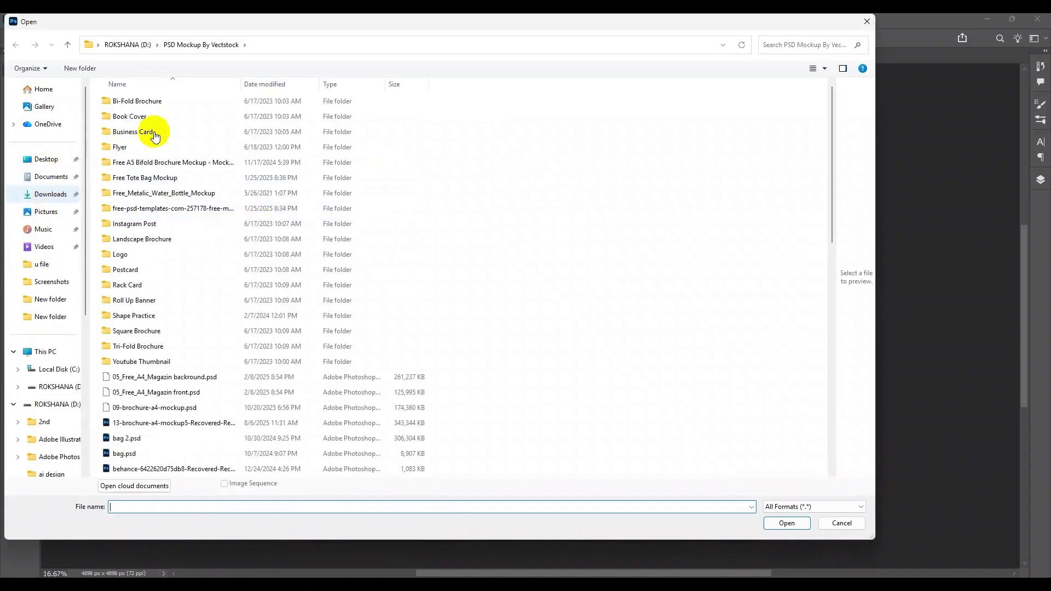
left_click(49, 197)
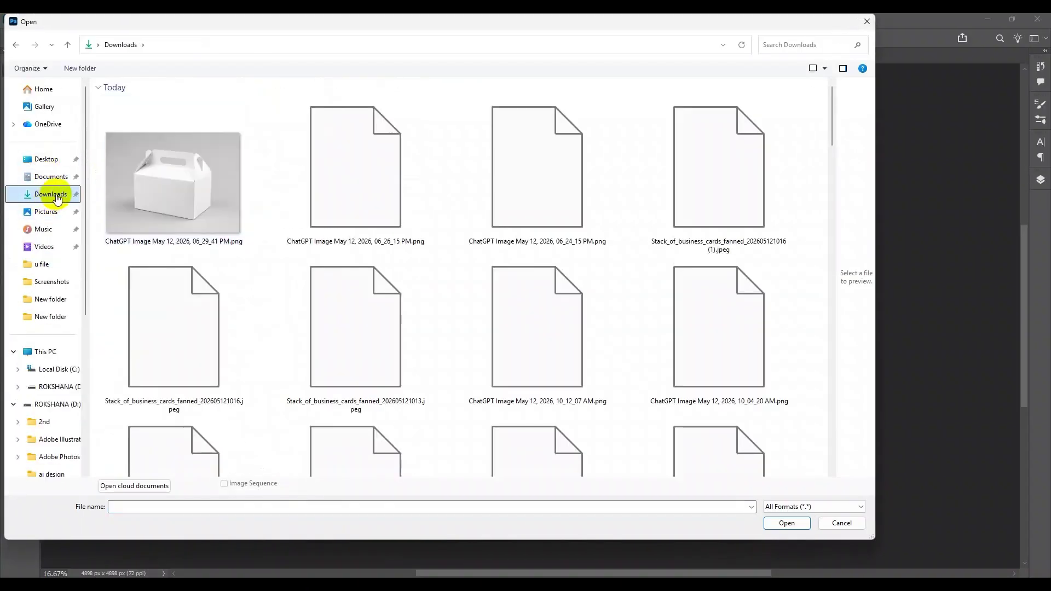
scroll(462, 337, "down", 5)
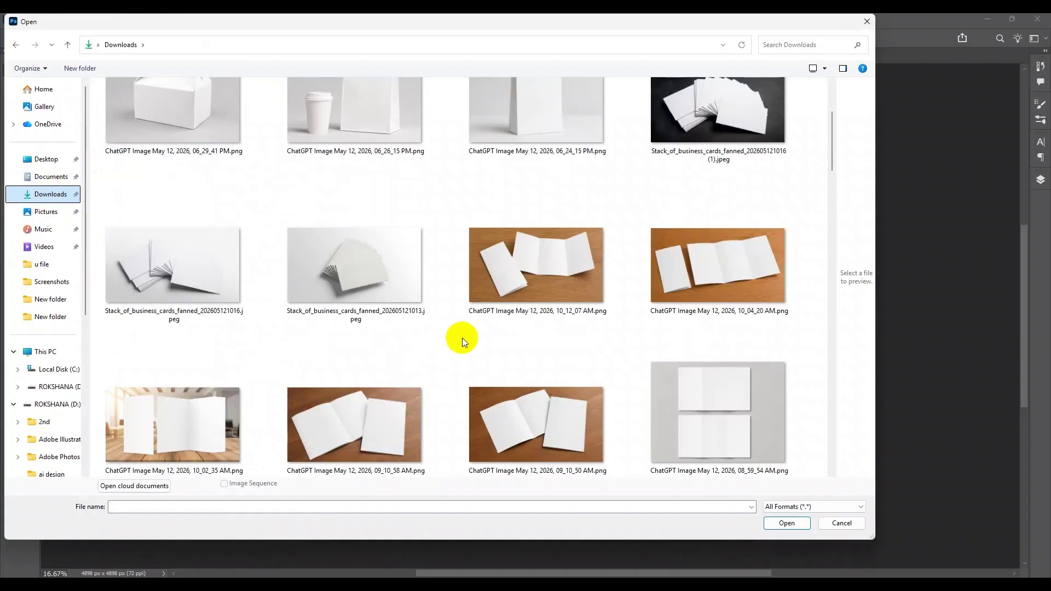
double_click(550, 413)
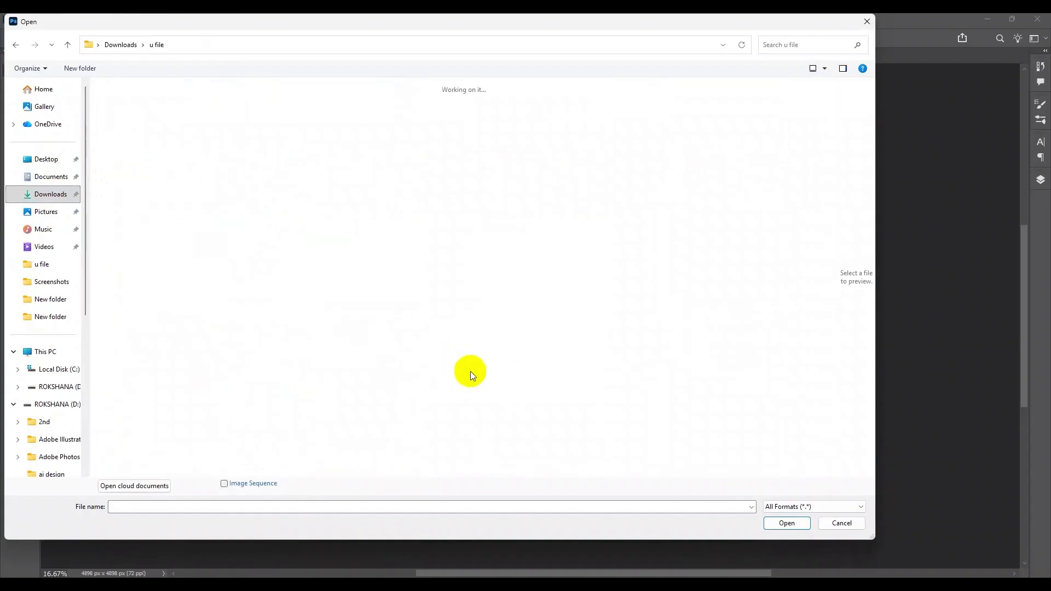
double_click(254, 122)
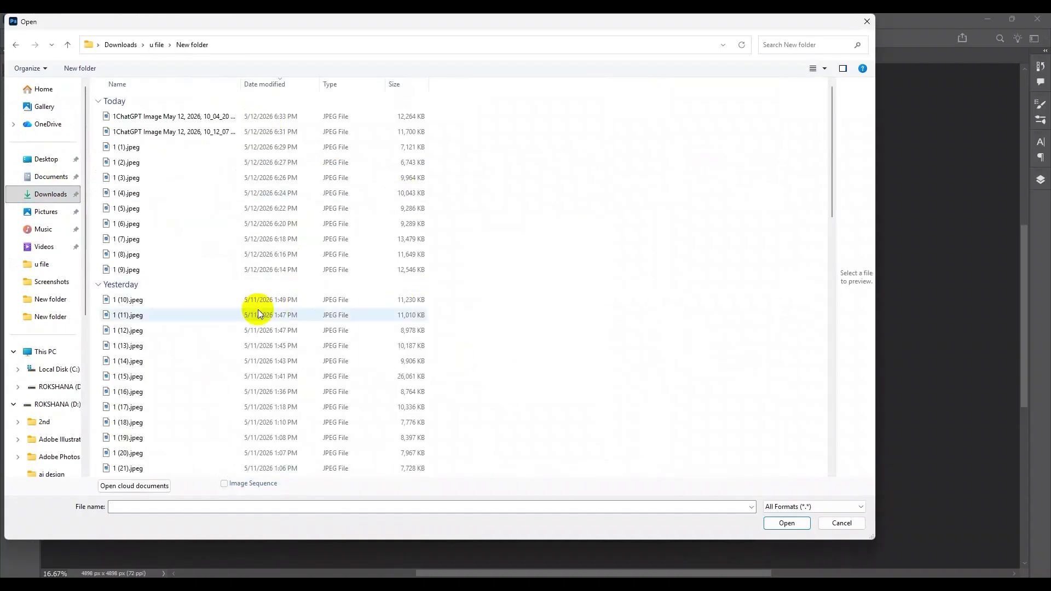
Open the PNG images 1 (2) through 1 (13) and 1 (1) together from New folder.
scroll(158, 208, "down", 15)
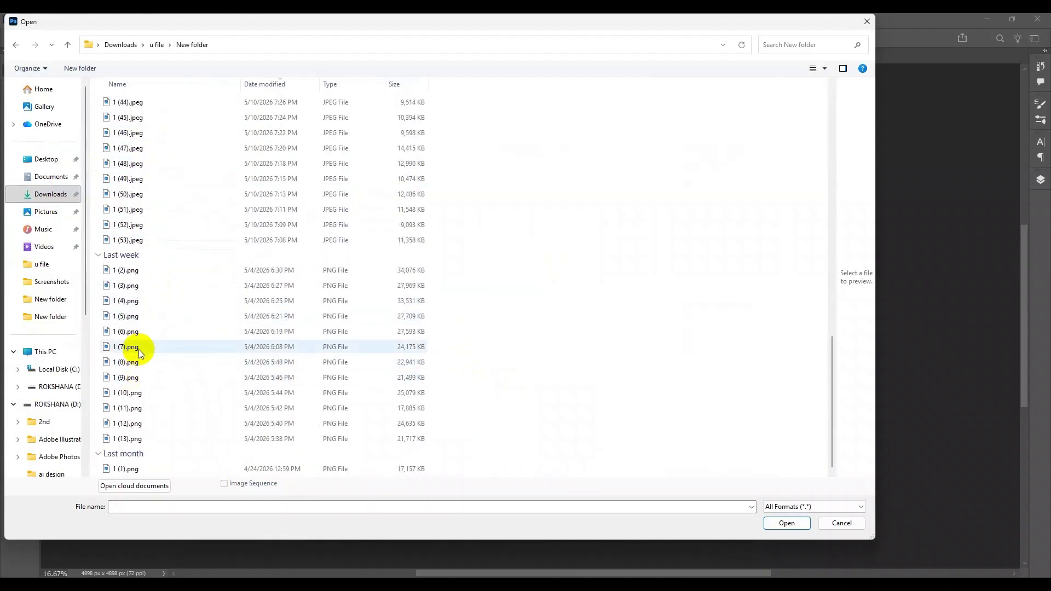
left_click(138, 274)
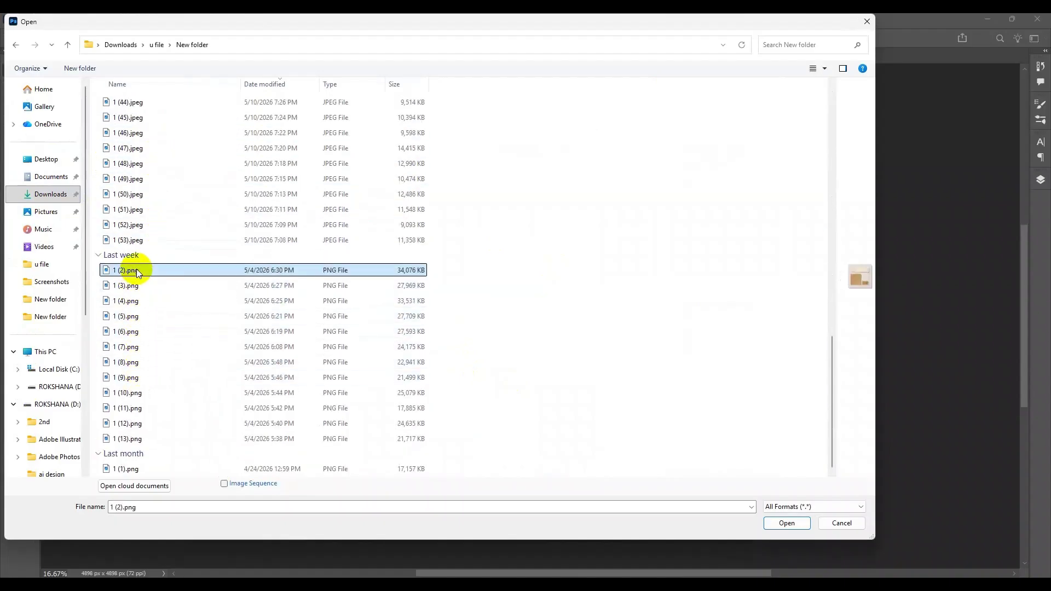
left_click(136, 287, "ctrl")
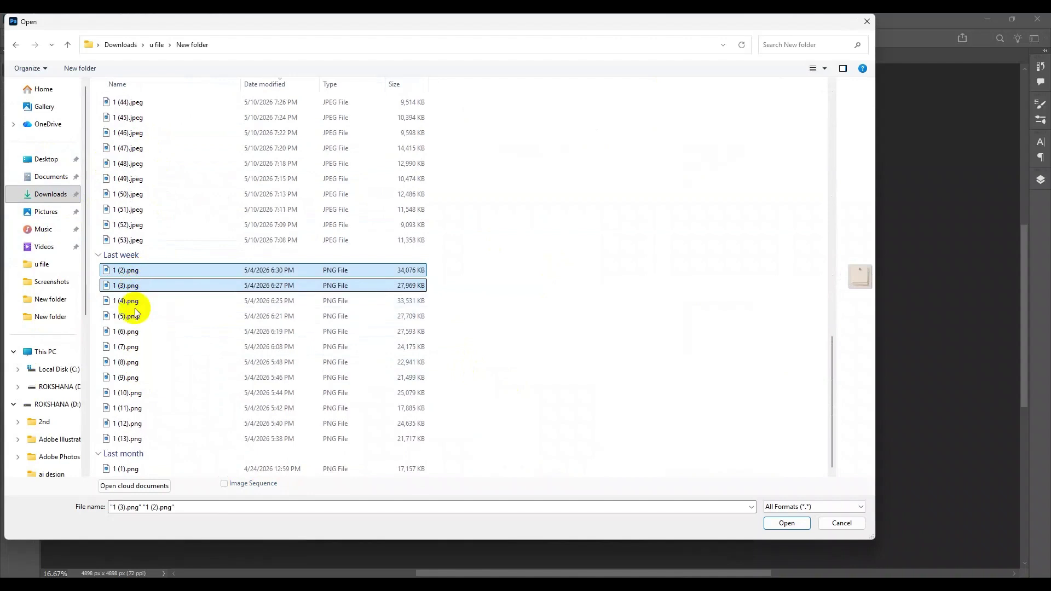
left_click(134, 307, "ctrl")
left_click(135, 316, "ctrl")
left_click(134, 332, "ctrl")
left_click(133, 346, "ctrl")
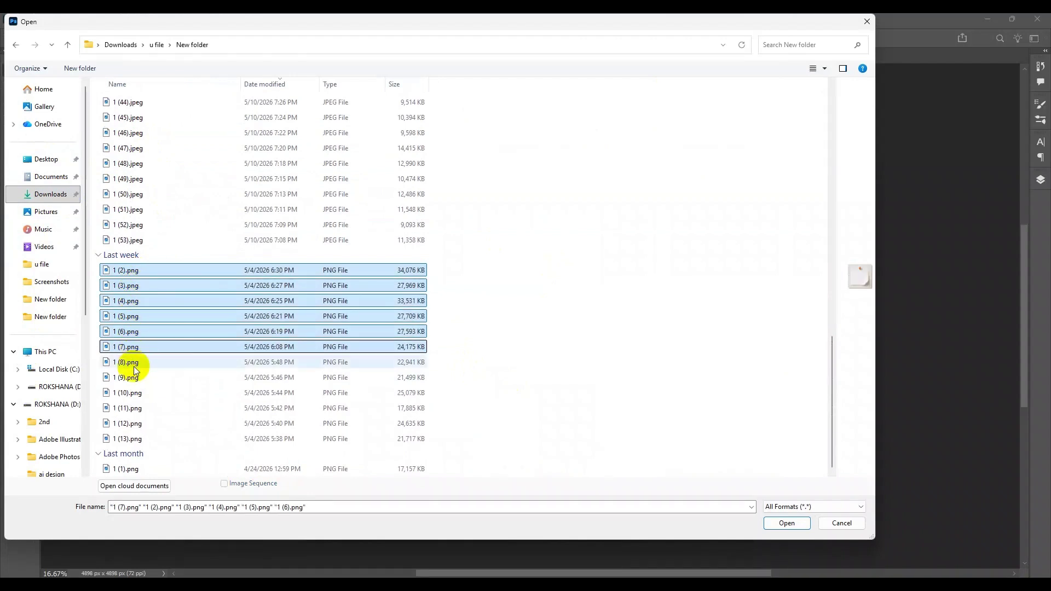
left_click(134, 362, "ctrl")
left_click(134, 378, "ctrl")
left_click(134, 393, "ctrl")
left_click(137, 409, "ctrl")
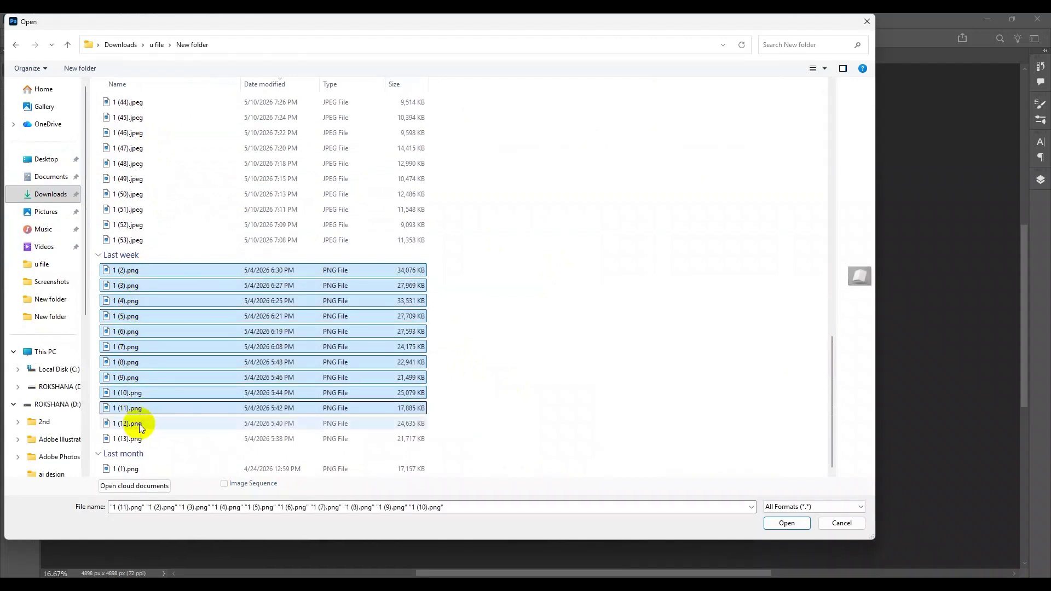
left_click(140, 428, "ctrl")
left_click(142, 439, "ctrl")
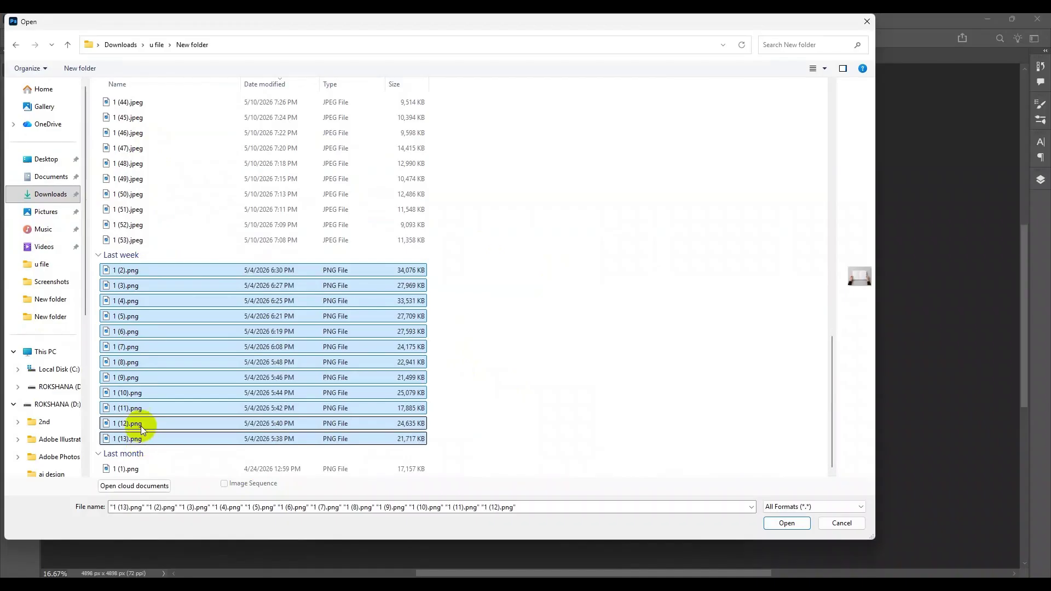
left_click(137, 467, "ctrl")
right_click(135, 378)
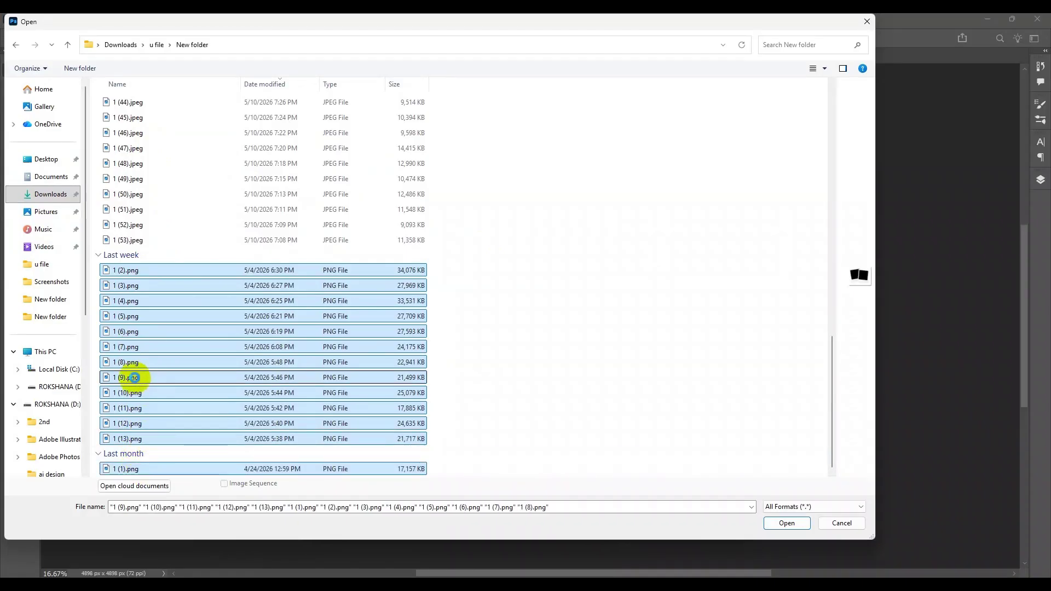
left_click(803, 530)
left_click(793, 526)
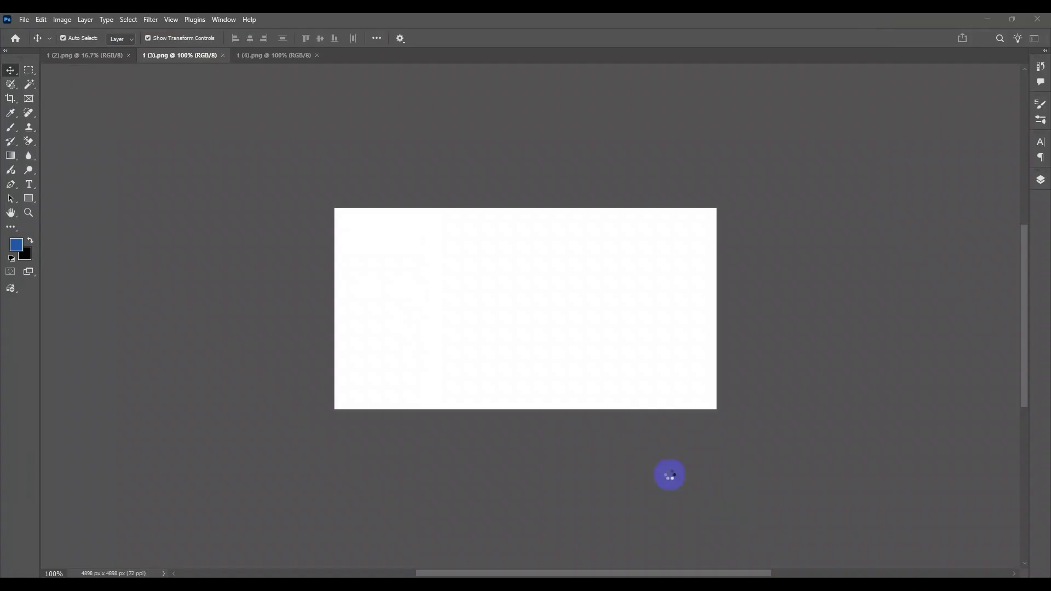
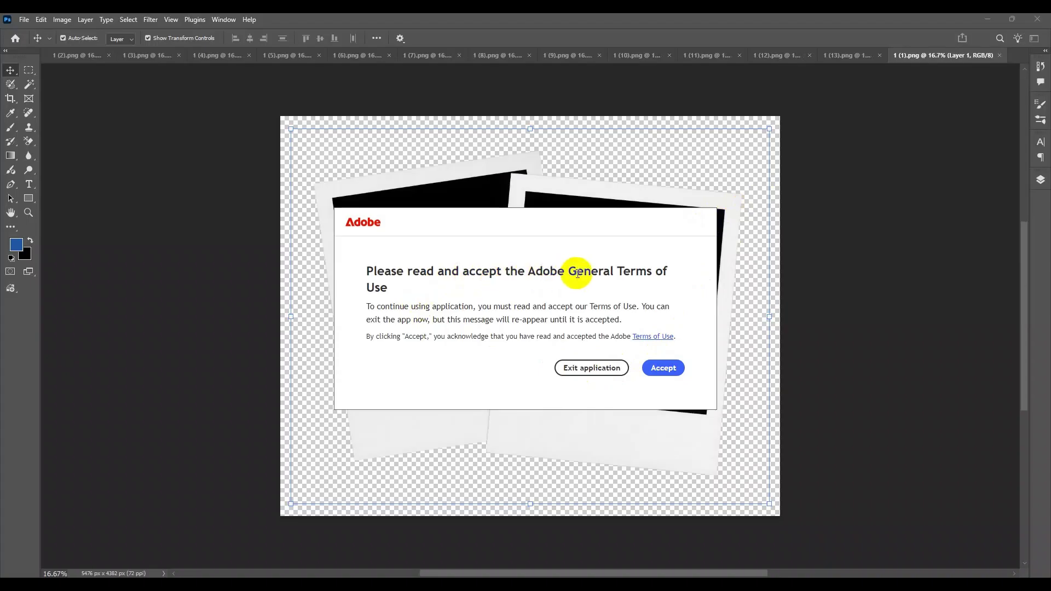
Exit the application instead of accepting the Adobe General Terms of Use, and relaunch Adobe Photoshop 2026.
left_click(601, 372)
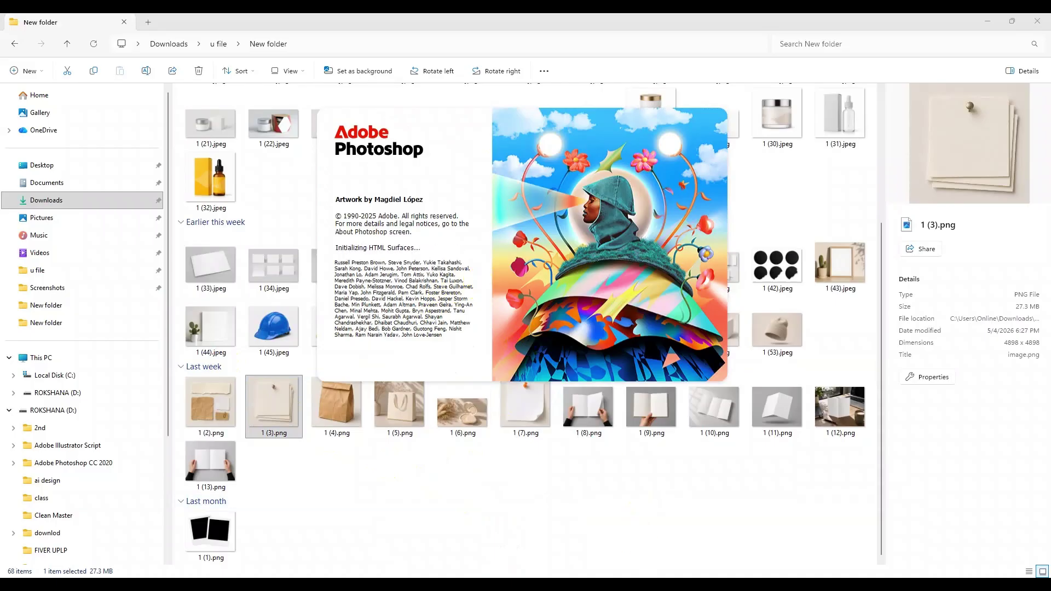
mouse_move(575, 585)
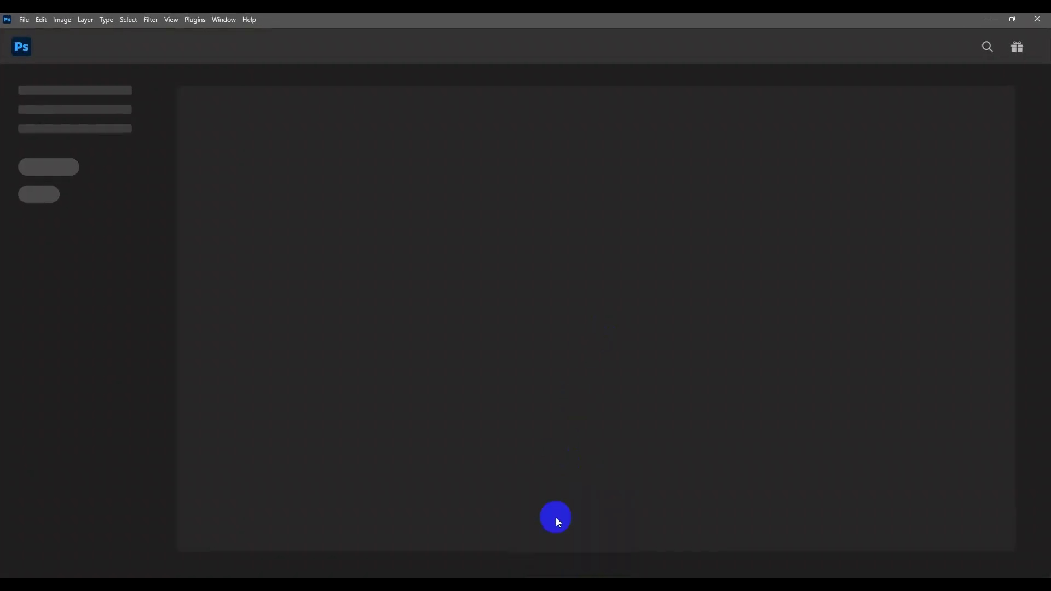
mouse_move(527, 585)
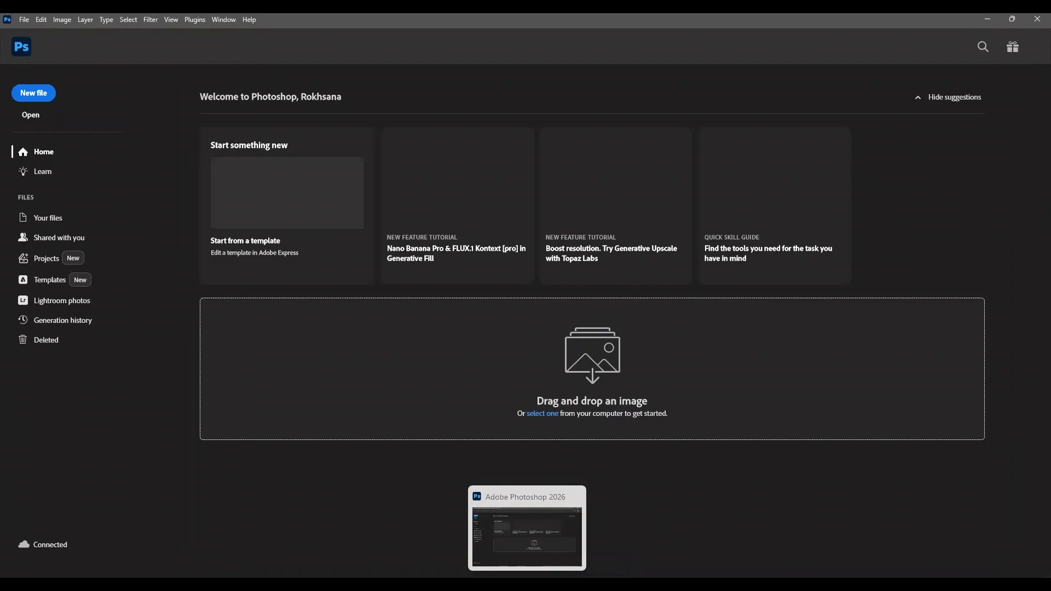
In the relaunched Photoshop, open all PNG files under Last week and Last month in New folder, 1 (2) through 1 (13) plus 1 (1).
left_click(25, 21)
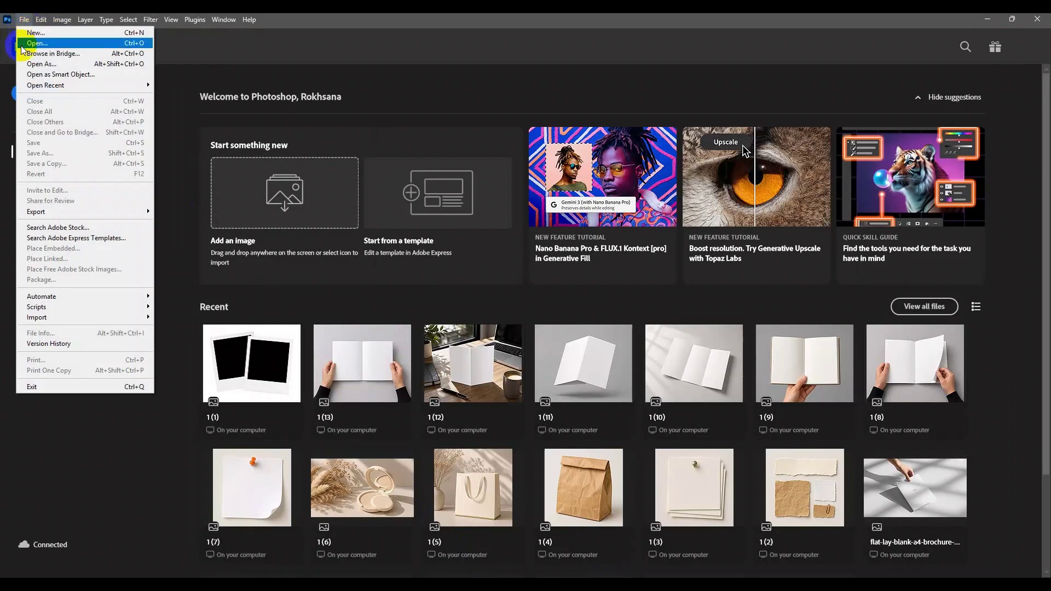
left_click(36, 43)
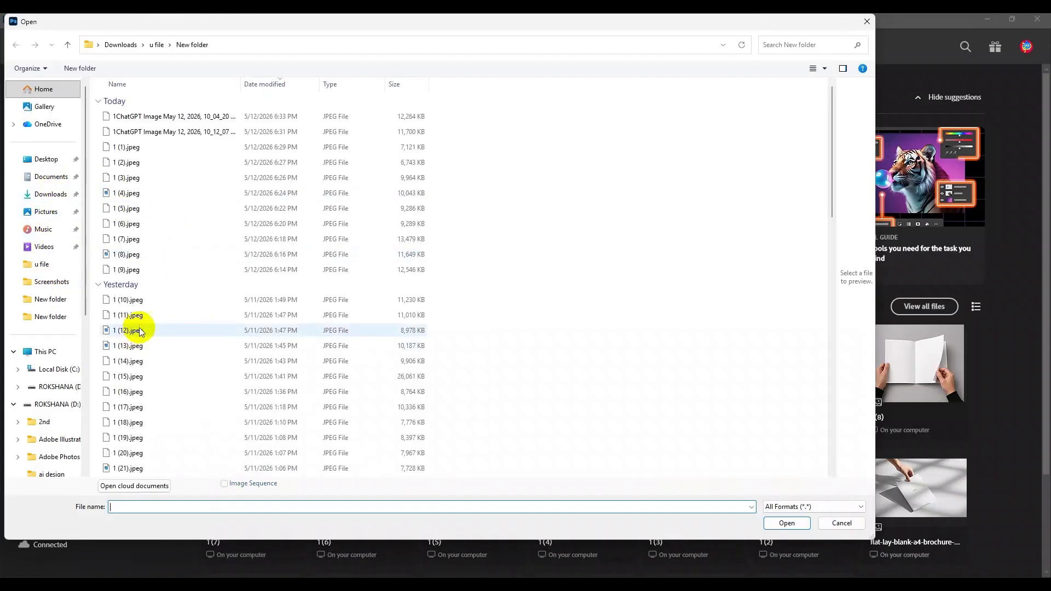
scroll(143, 307, "down", 20)
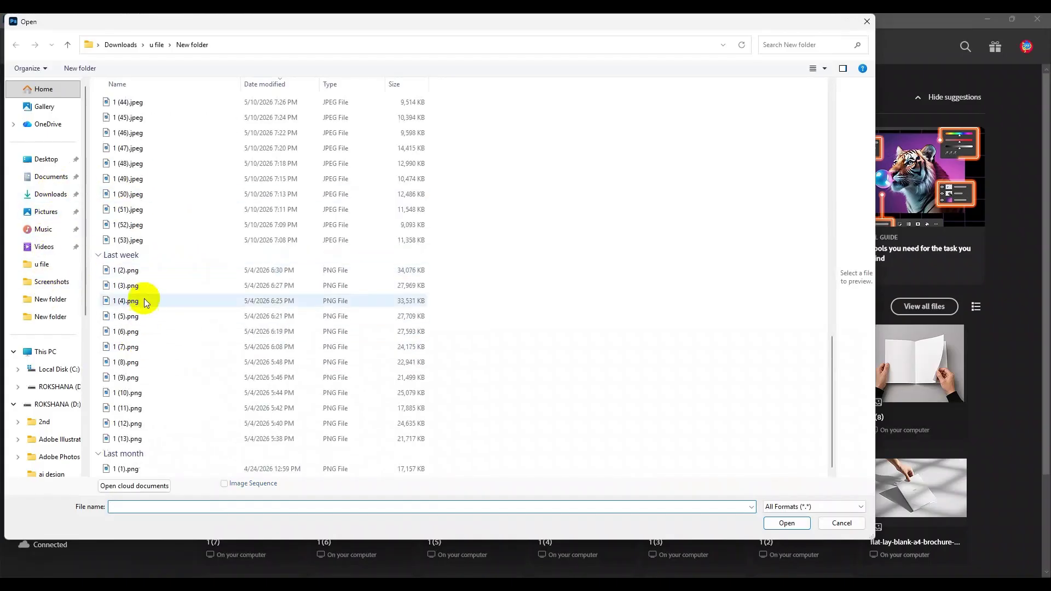
left_click(140, 274)
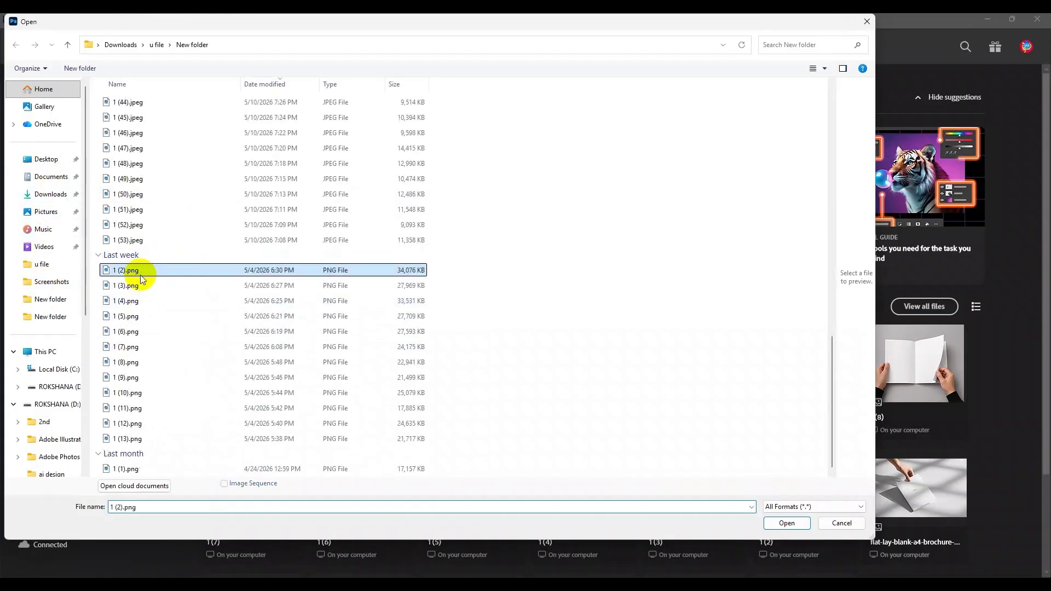
left_click(138, 471, "shift")
right_click(157, 376)
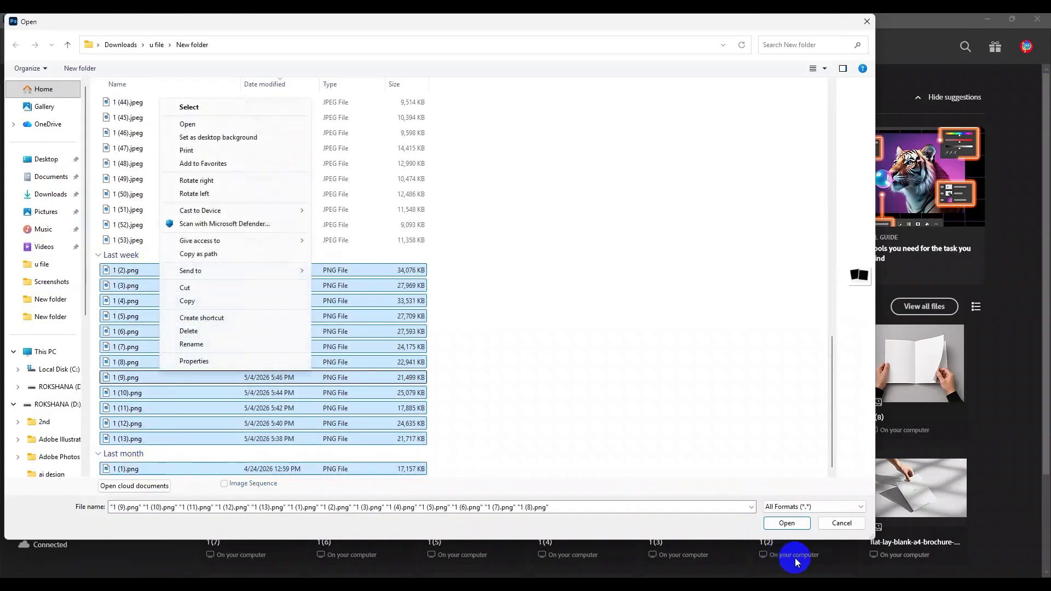
left_click(786, 523)
left_click(787, 523)
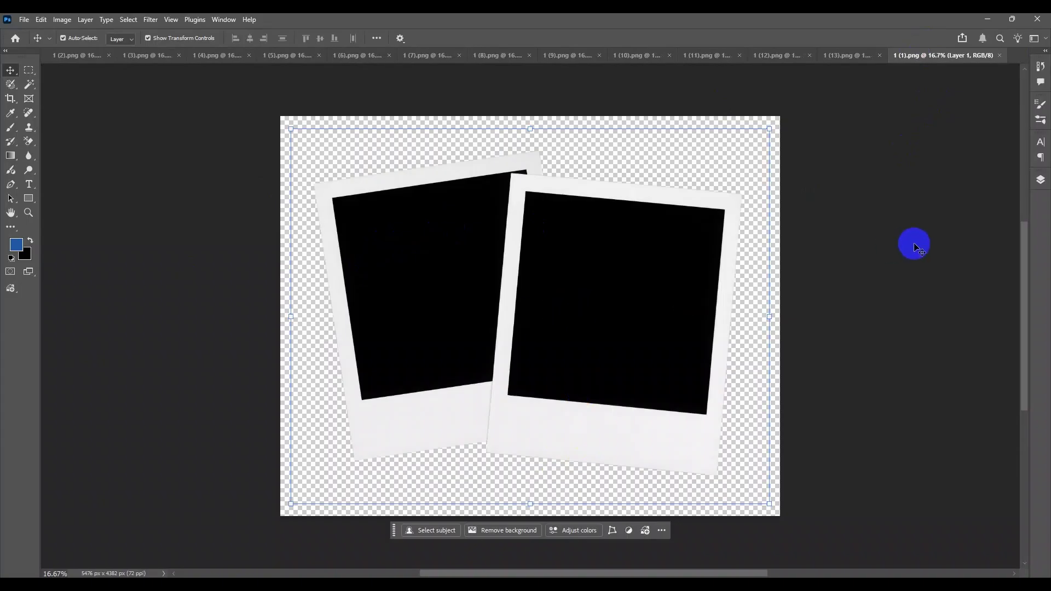
Start a Save for Web export of 1 (1).png.
left_click(502, 155)
left_click(24, 22)
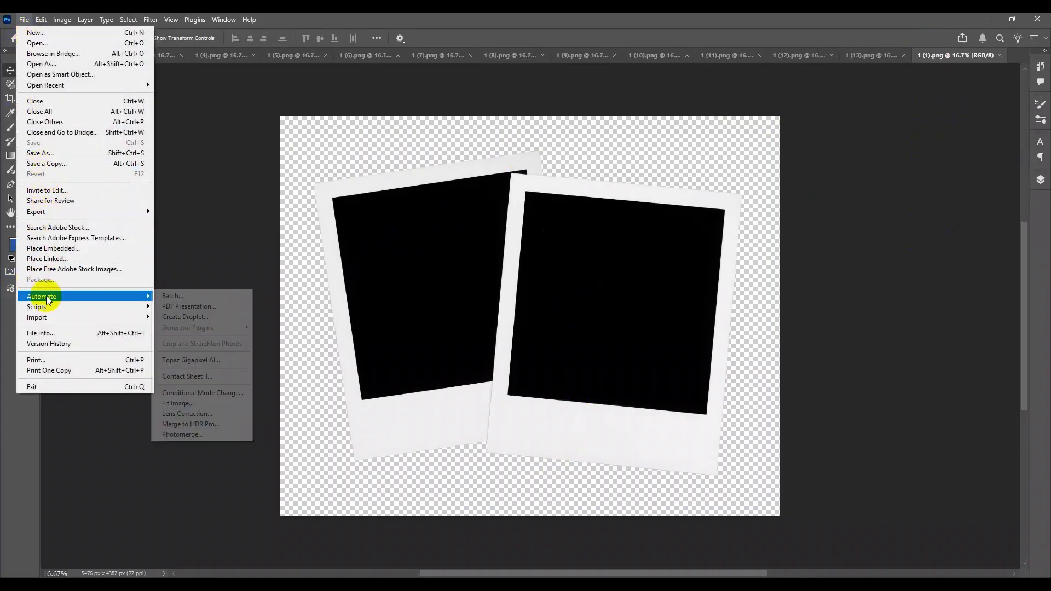
mouse_move(36, 212)
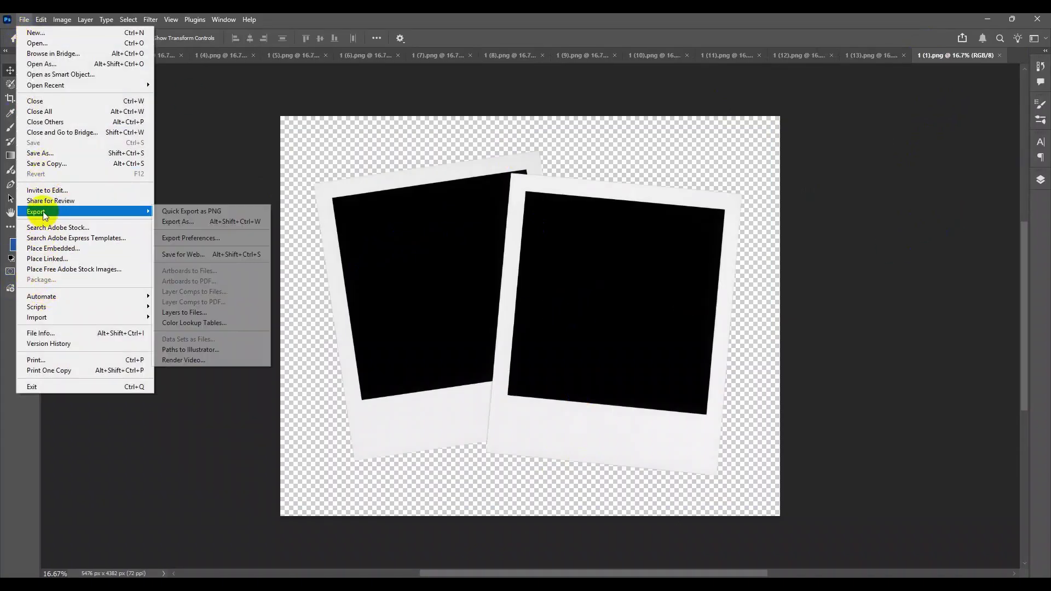
left_click(191, 255)
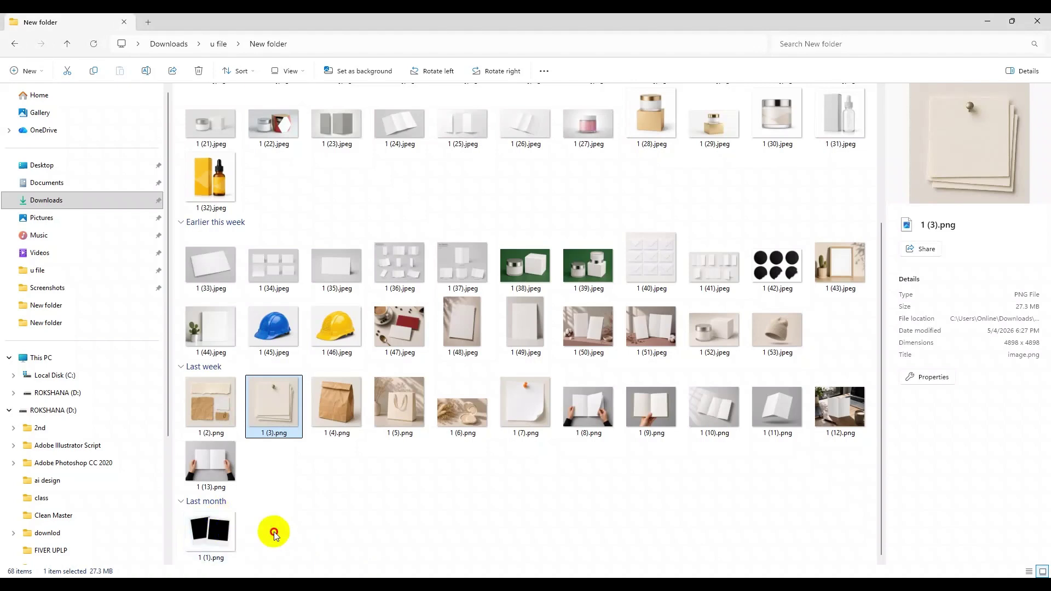
Delete 1 (1).png under Last month in File Explorer, and cancel the Save for Web export in Photoshop.
left_click(210, 534)
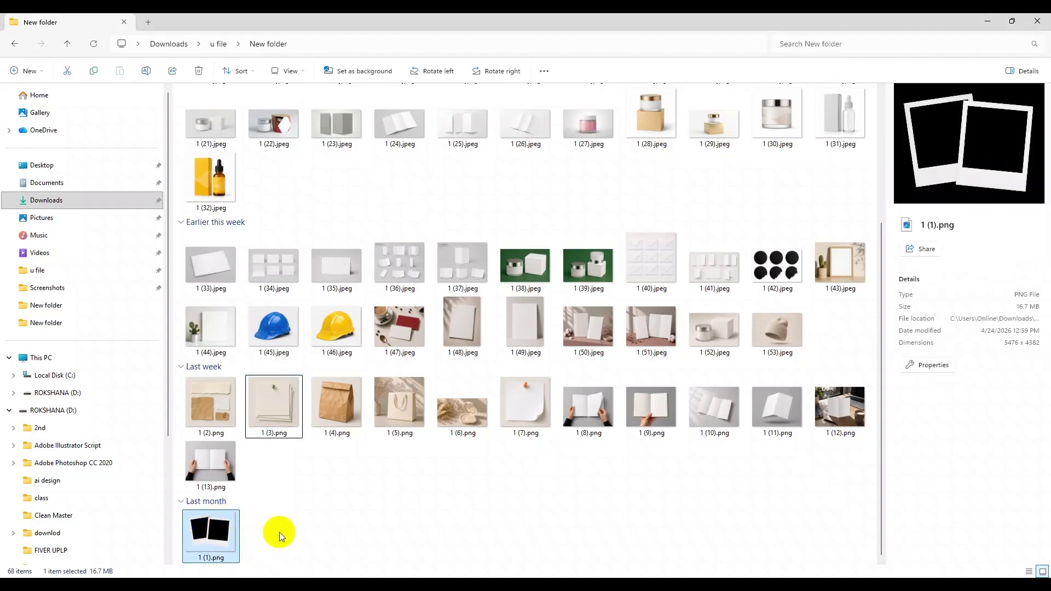
key("Delete")
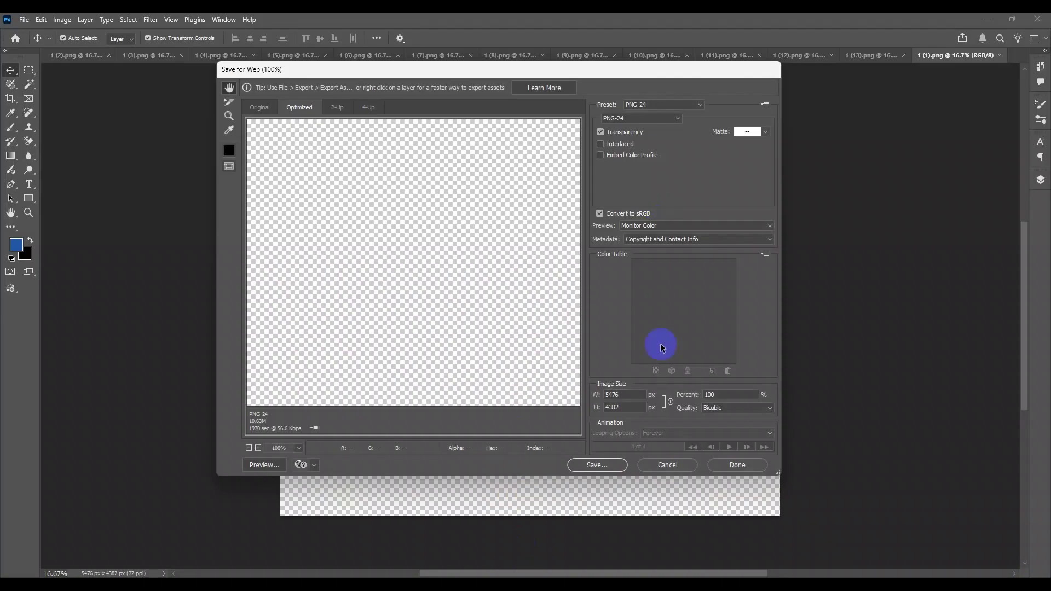
left_click(675, 460)
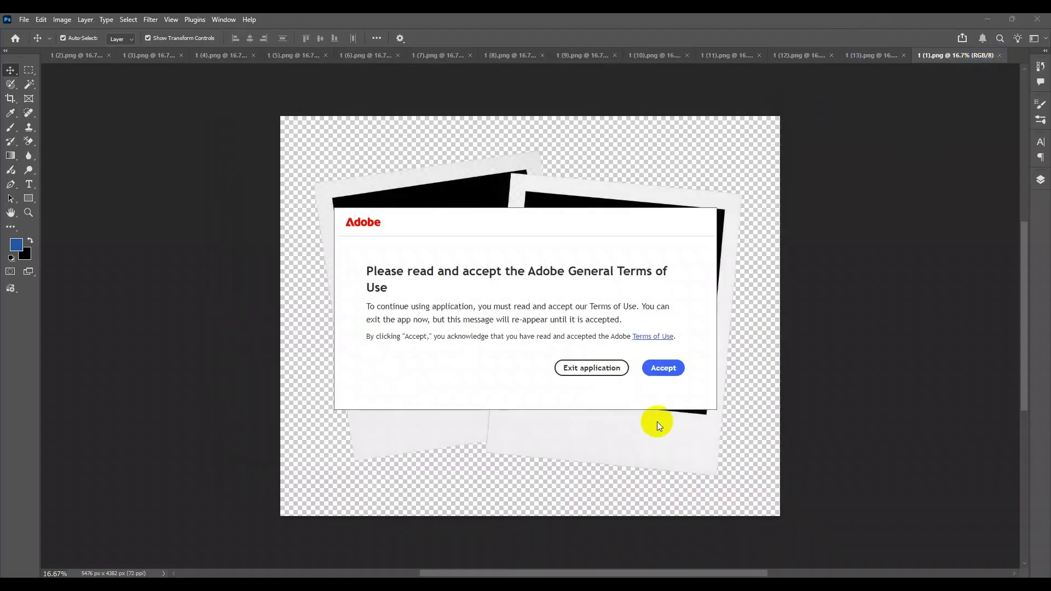
Accept the Adobe General Terms of Use and get past the unlicensed-app notice by opening its shop offers page and closing the browser.
left_click(667, 374)
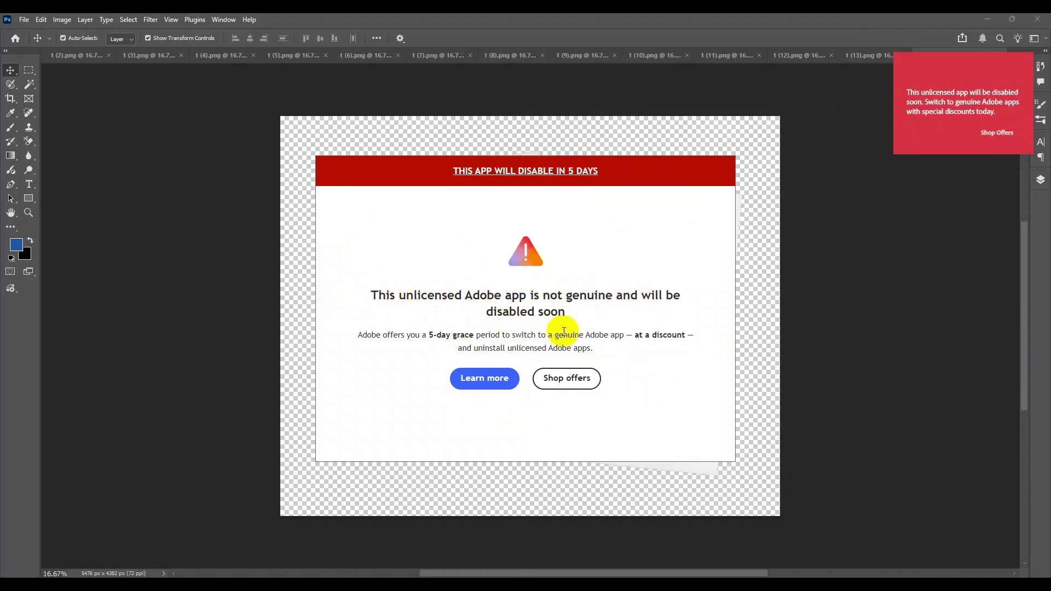
left_click(579, 381)
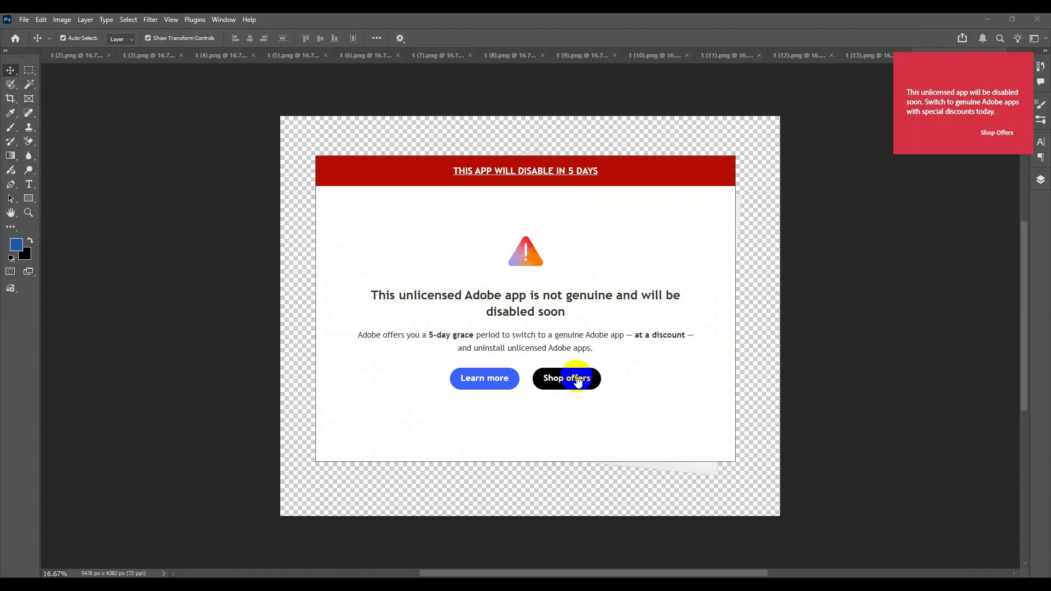
left_click(574, 384)
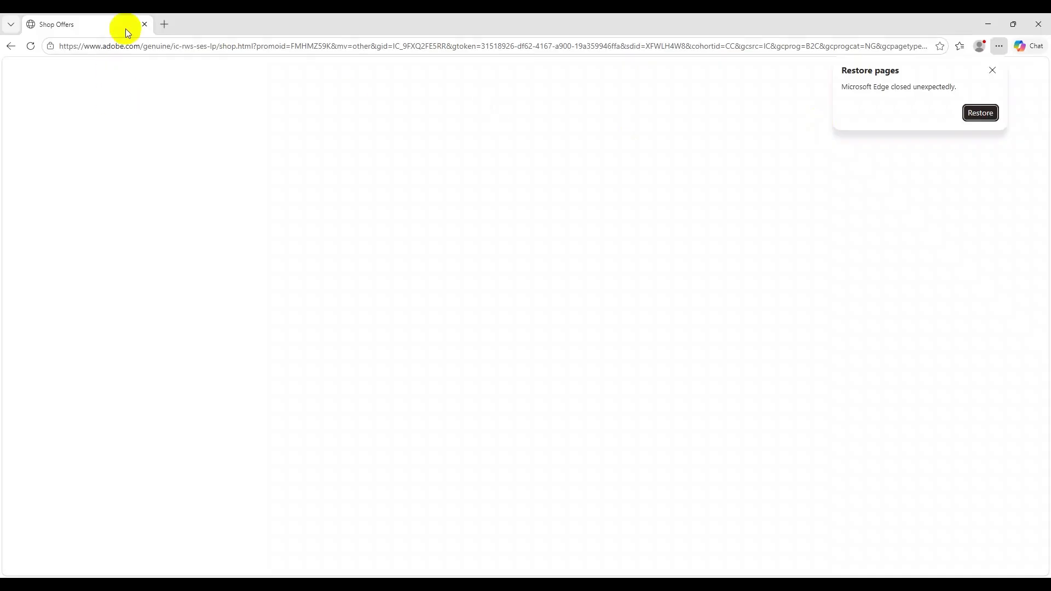
left_click(146, 23)
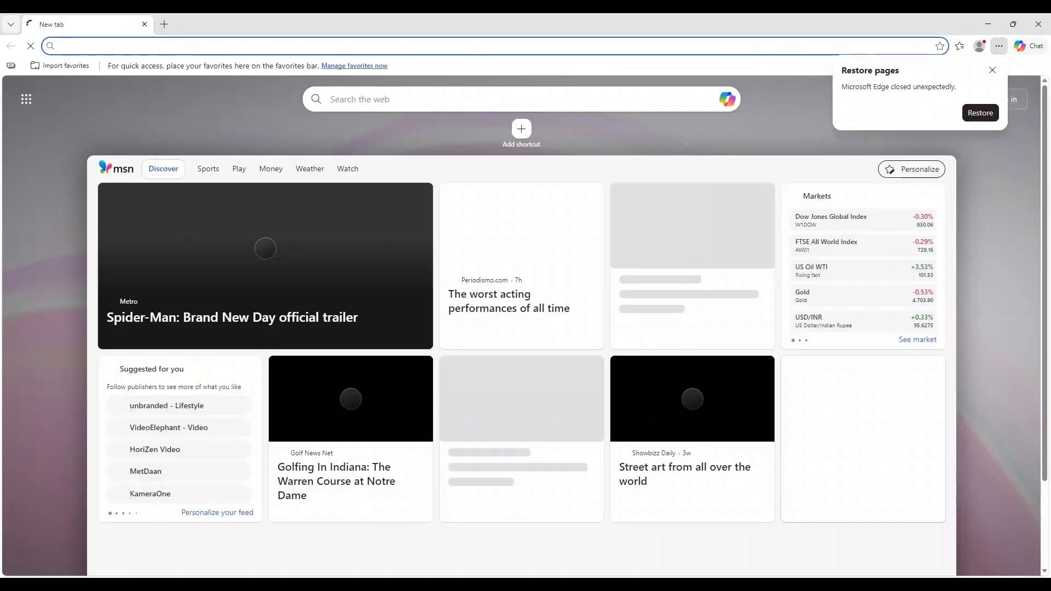
left_click(1039, 26)
Try to dismiss the remaining red unlicensed-app notification through its shop offers link.
left_click(965, 127)
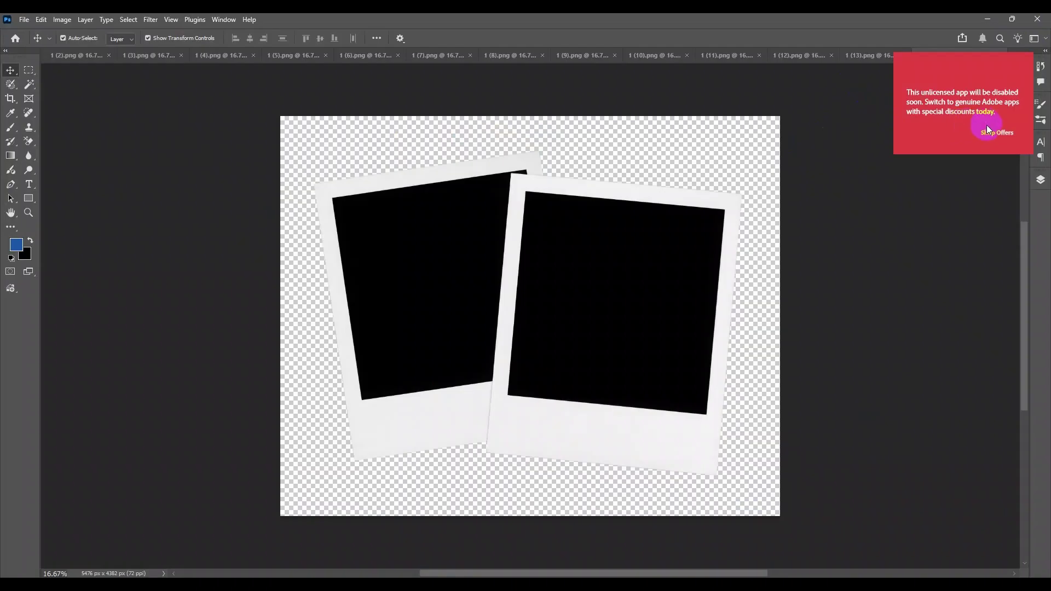
left_click(990, 133)
left_click(1043, 25)
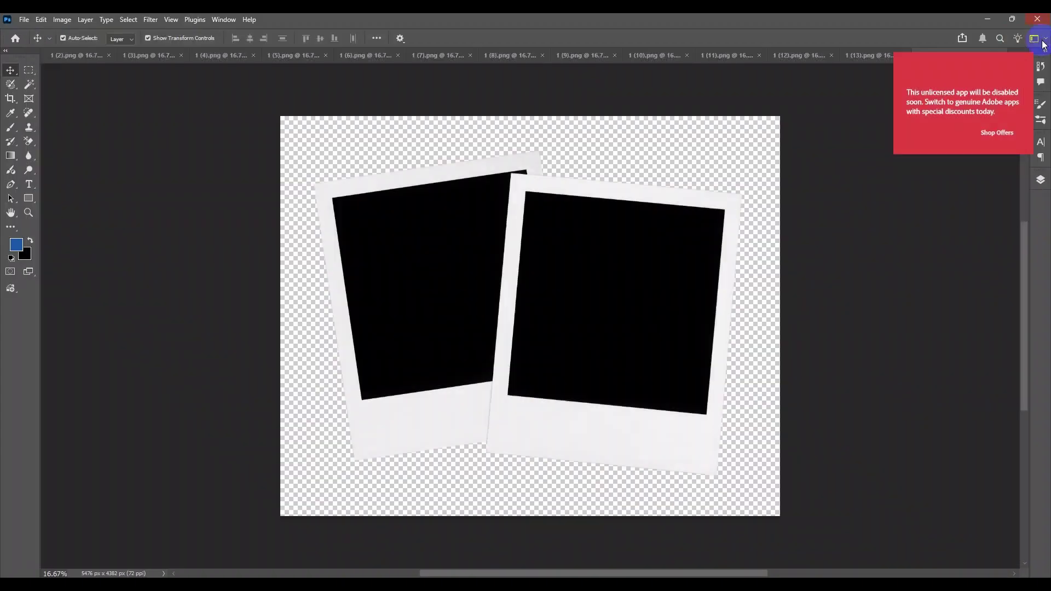
Show the Layers panel and bring the open 1 (13).png document to the front.
left_click(1040, 181)
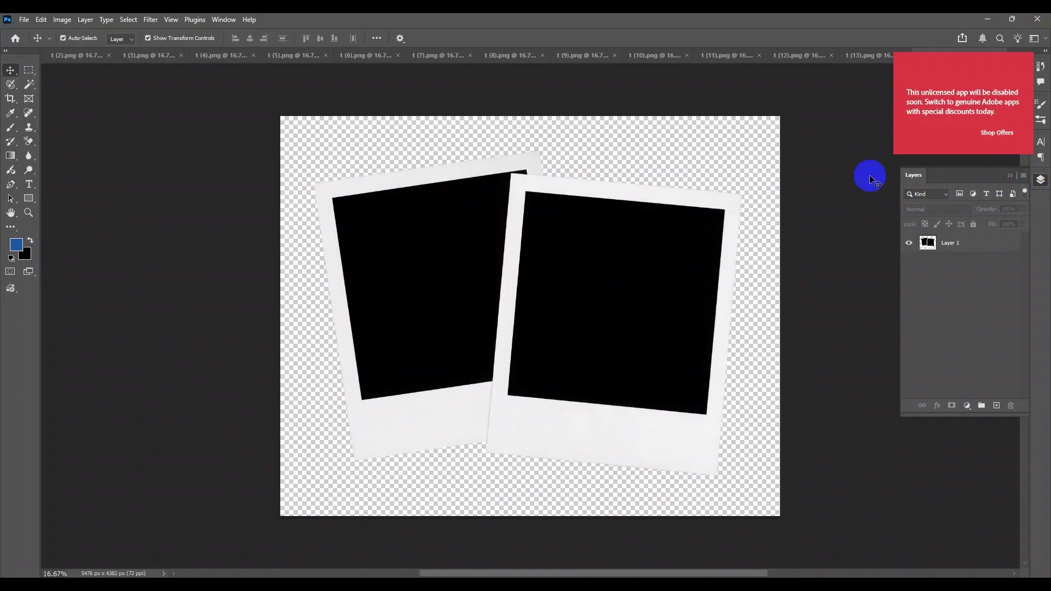
left_click(634, 129)
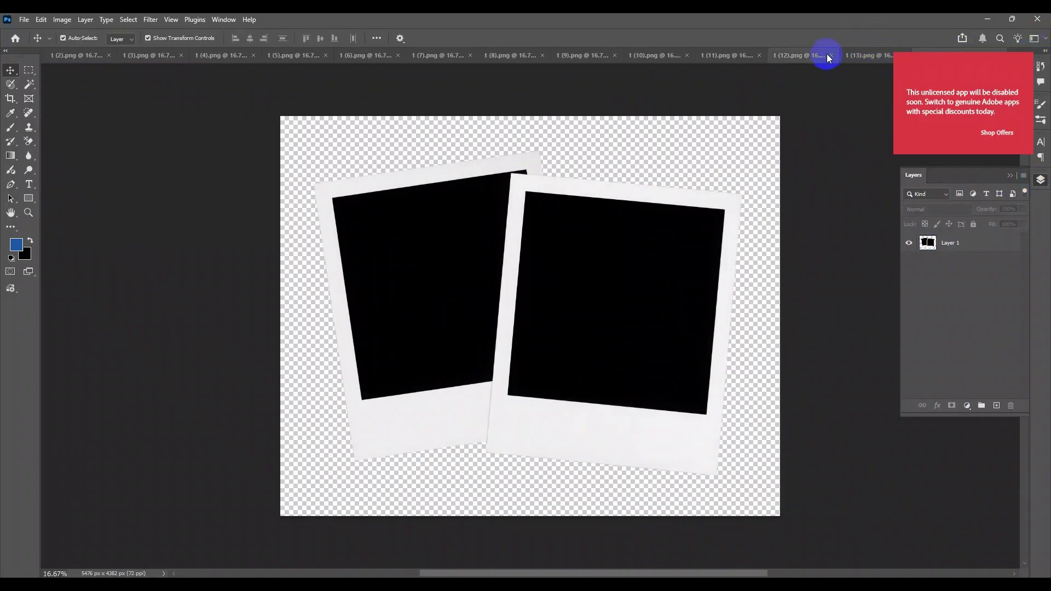
left_click(809, 56)
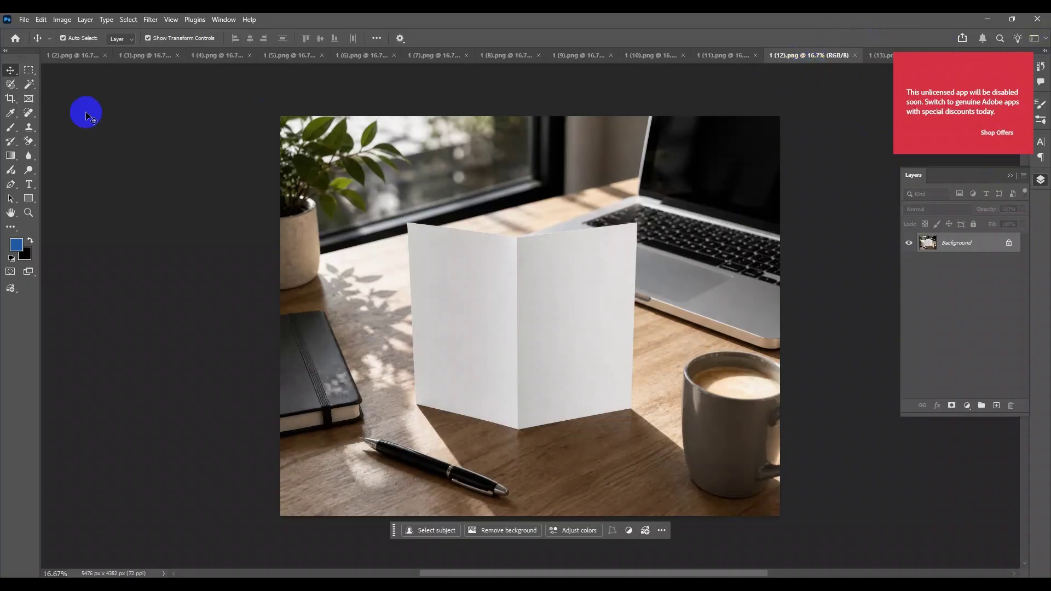
left_click(883, 56)
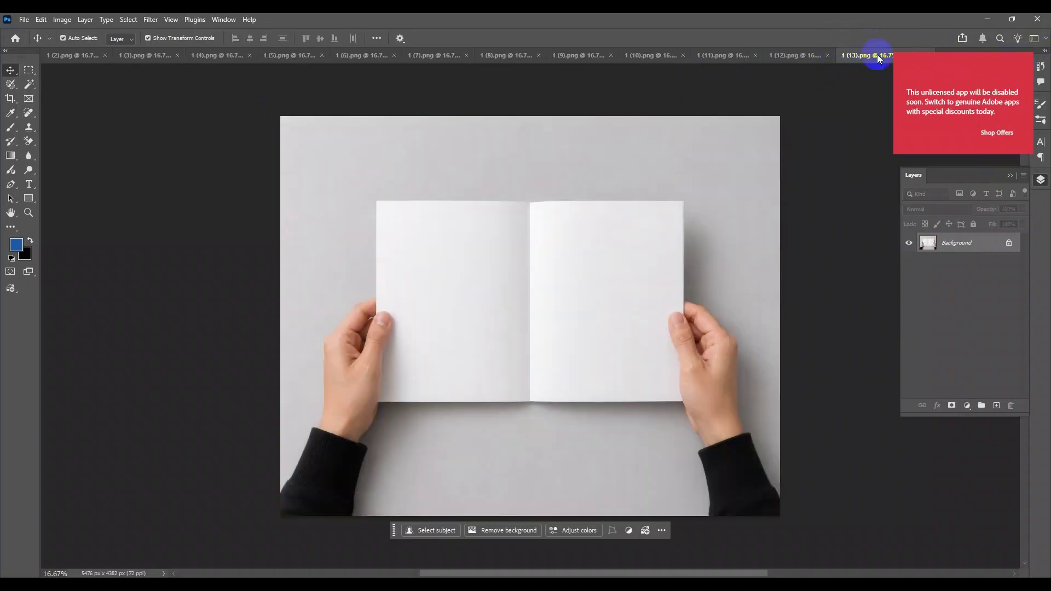
Start a Save for Web export of 1 (13).png with the file format set to JPEG.
left_click(24, 23)
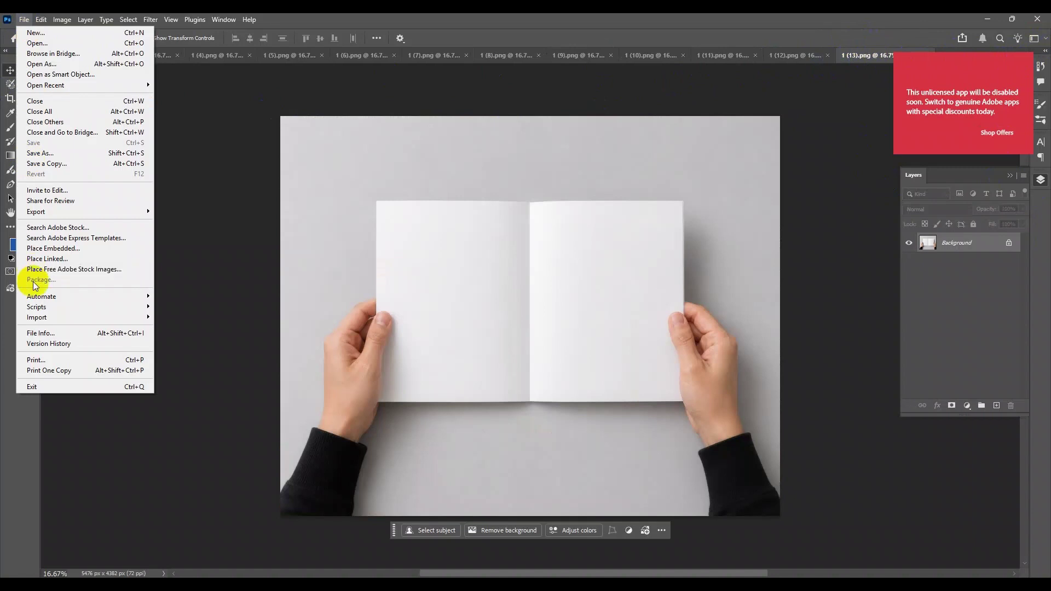
mouse_move(74, 214)
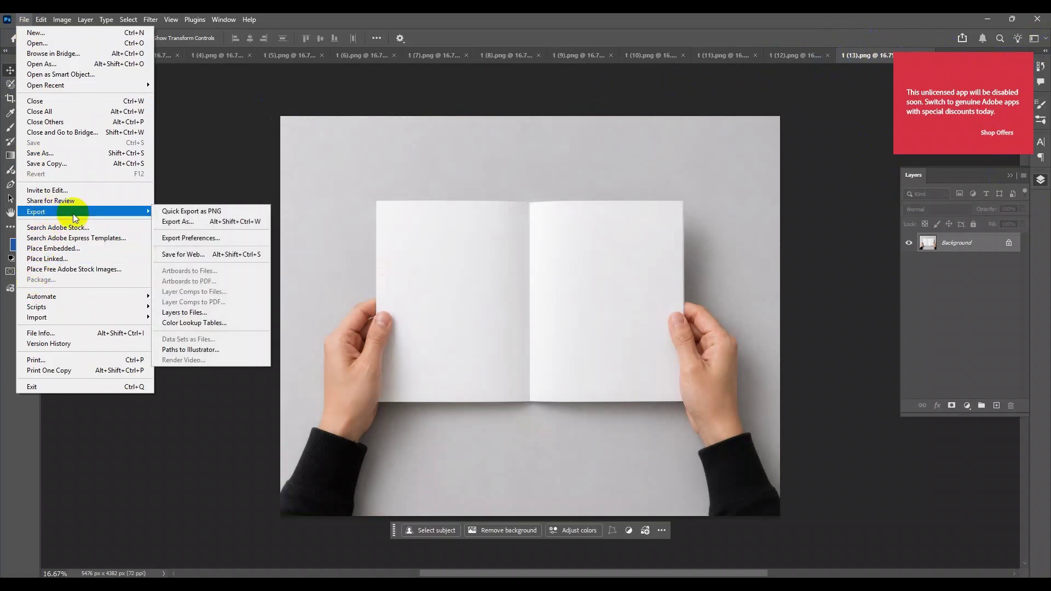
left_click(226, 253)
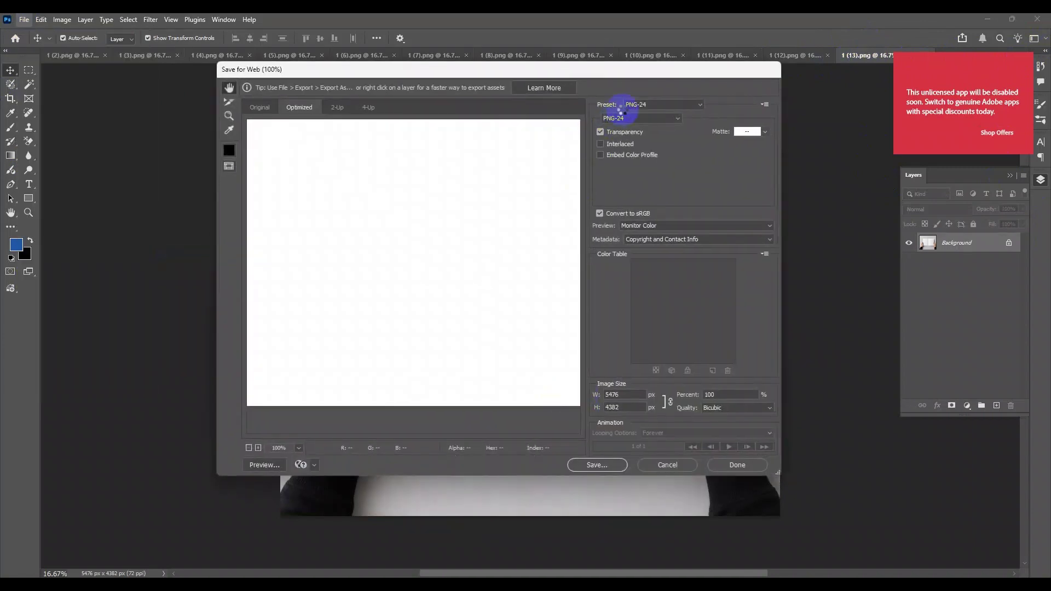
left_click(301, 192)
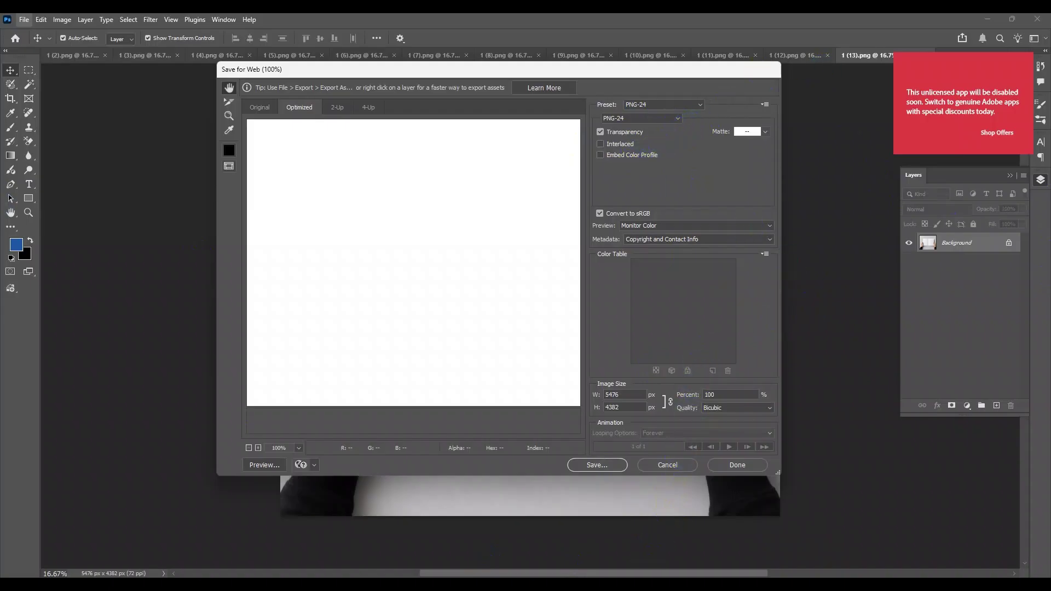
left_click(623, 525)
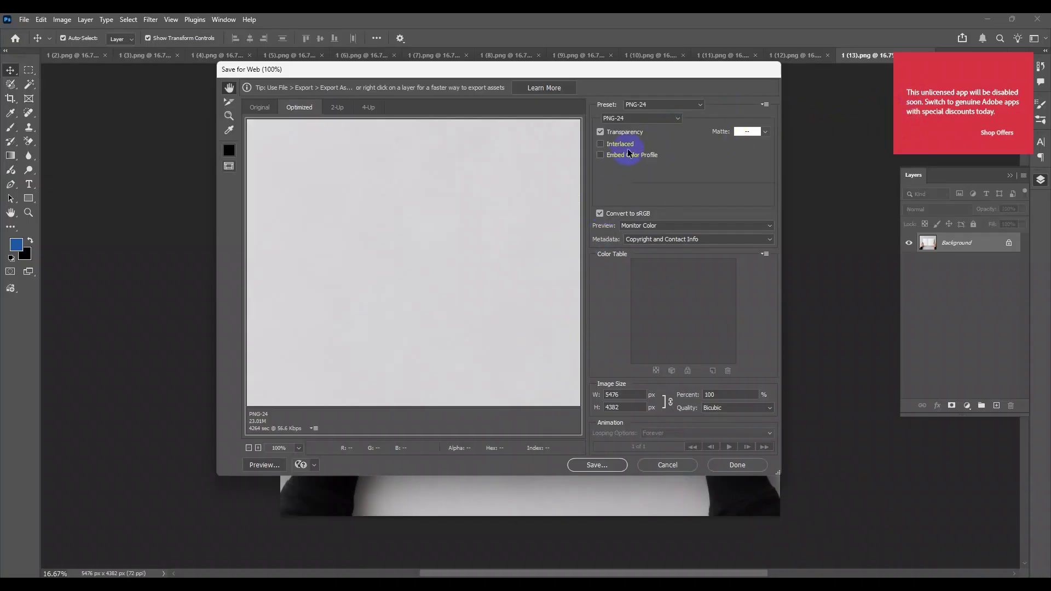
left_click(664, 119)
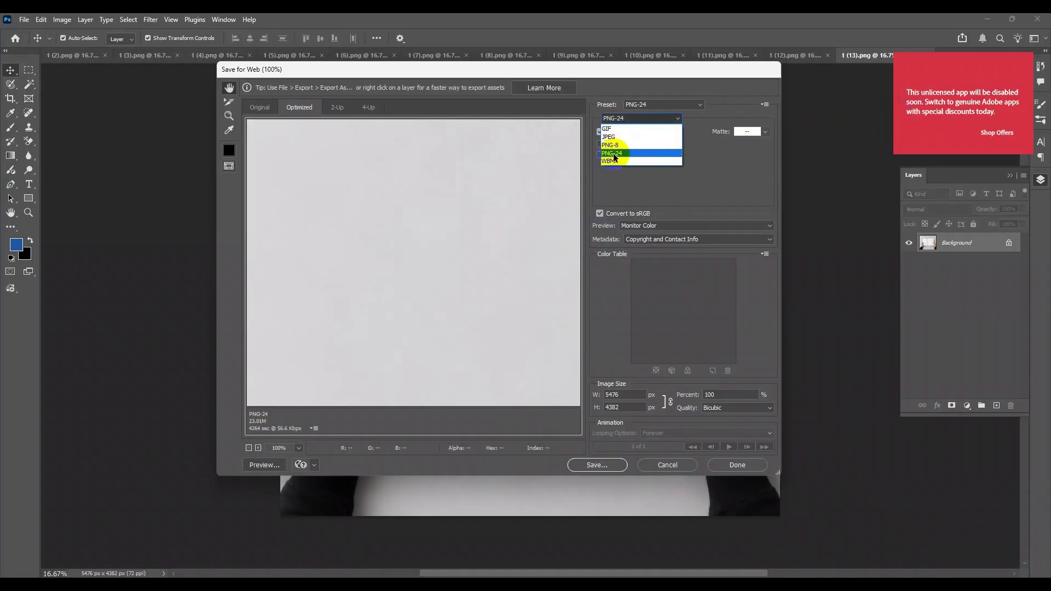
left_click(609, 136)
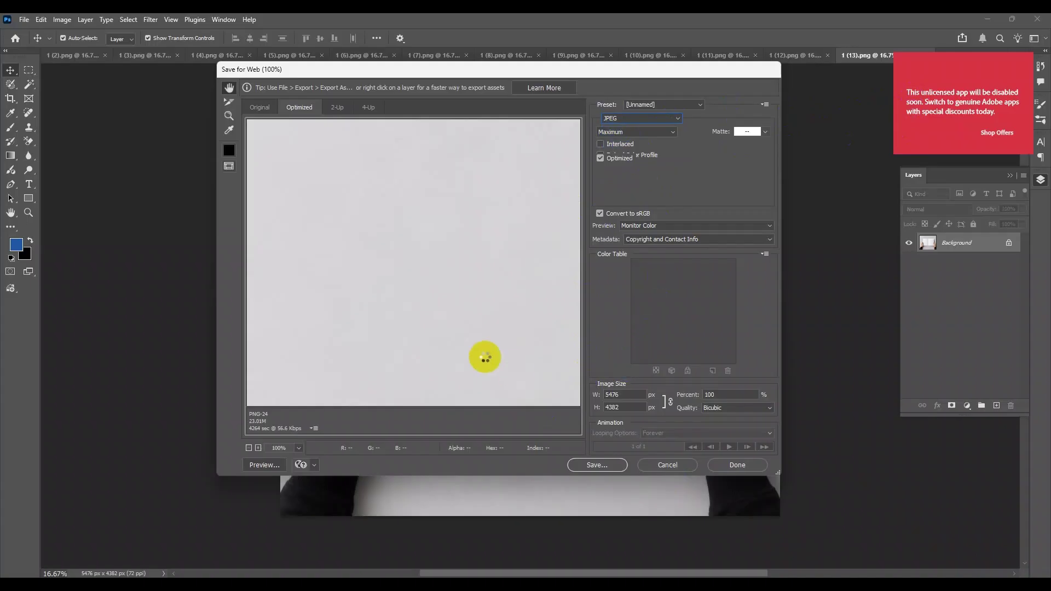
left_click(596, 465)
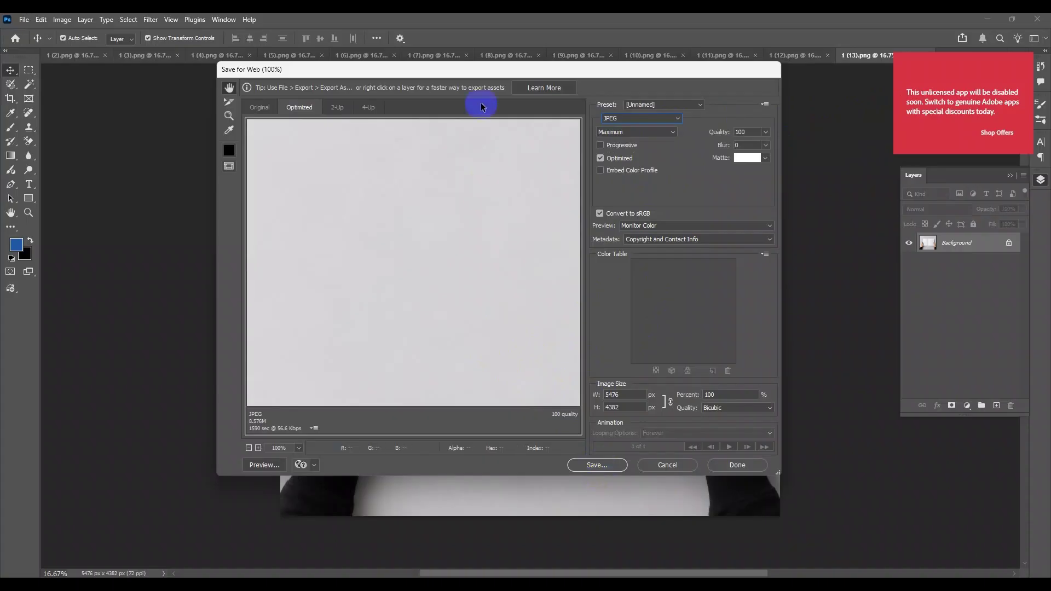
left_click(596, 465)
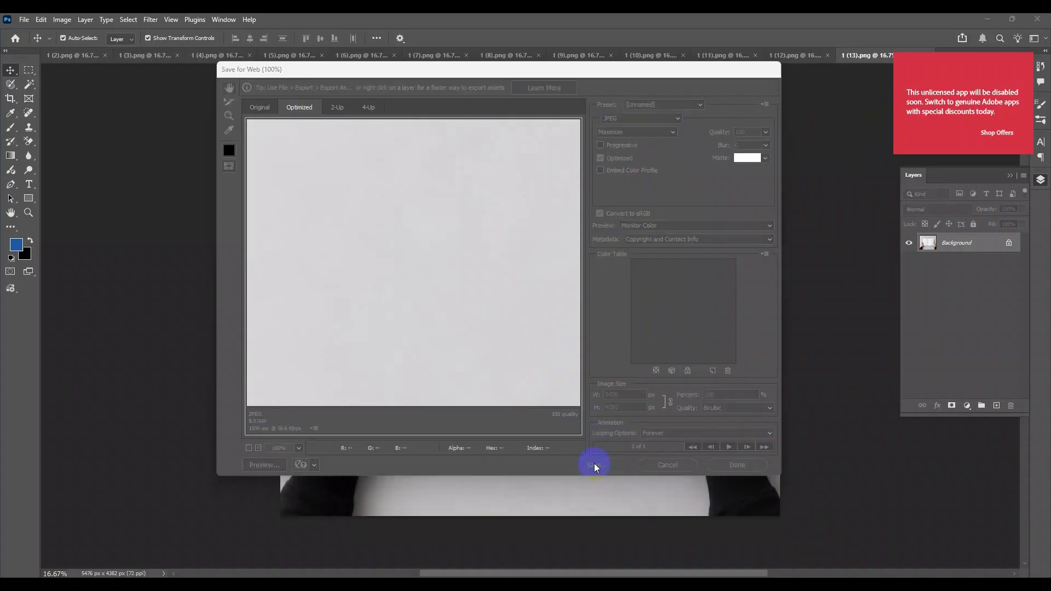
left_click(248, 164)
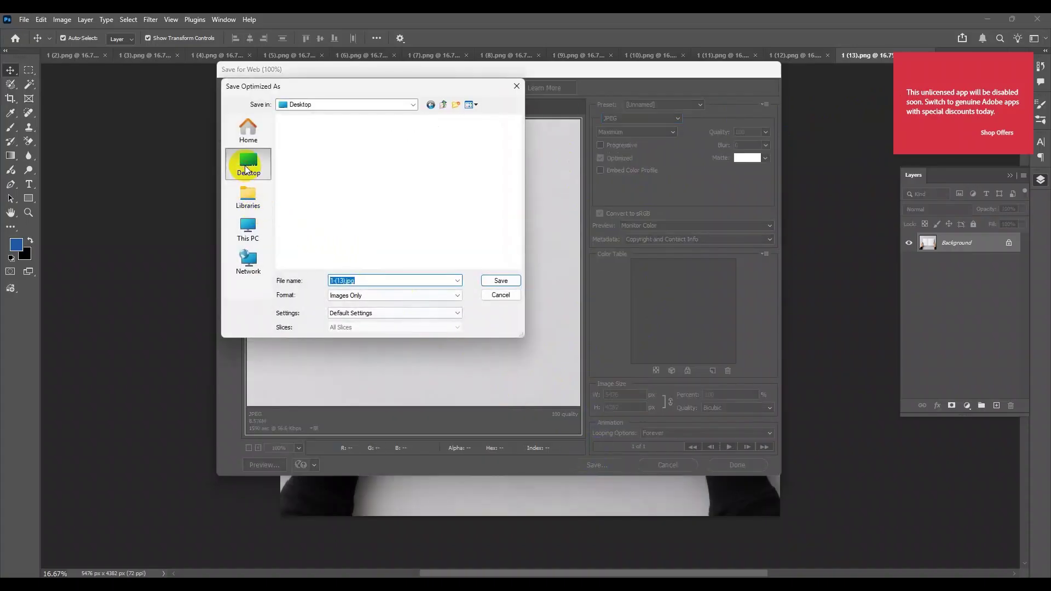
left_click(247, 239)
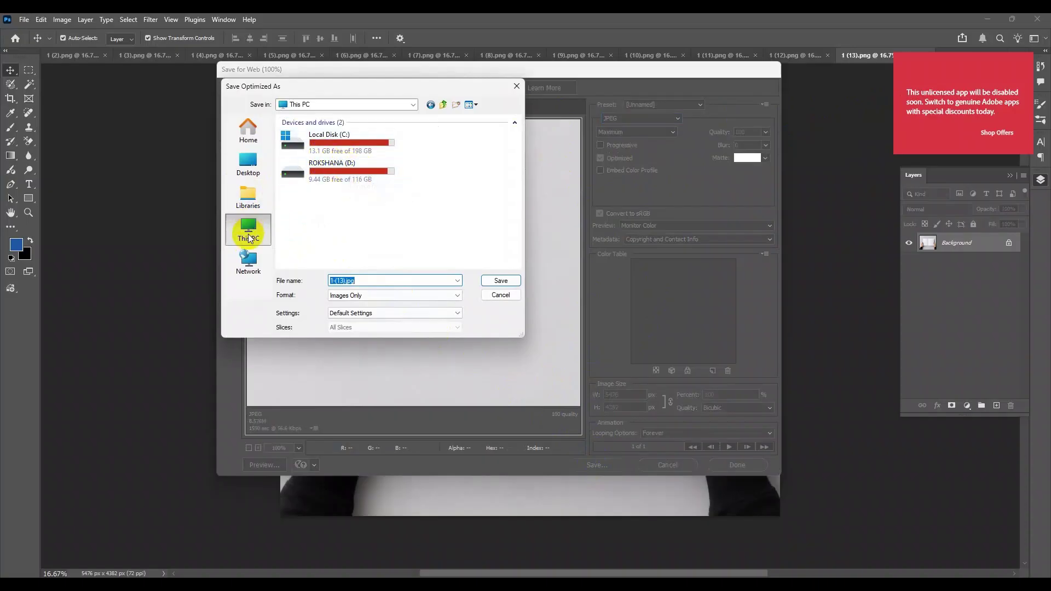
double_click(329, 137)
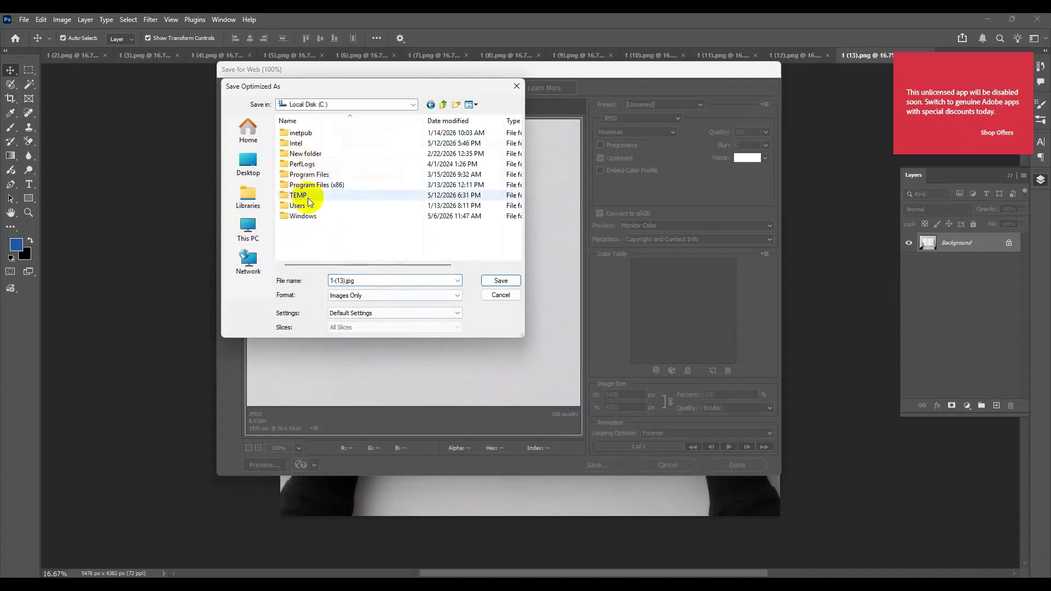
left_click(252, 222)
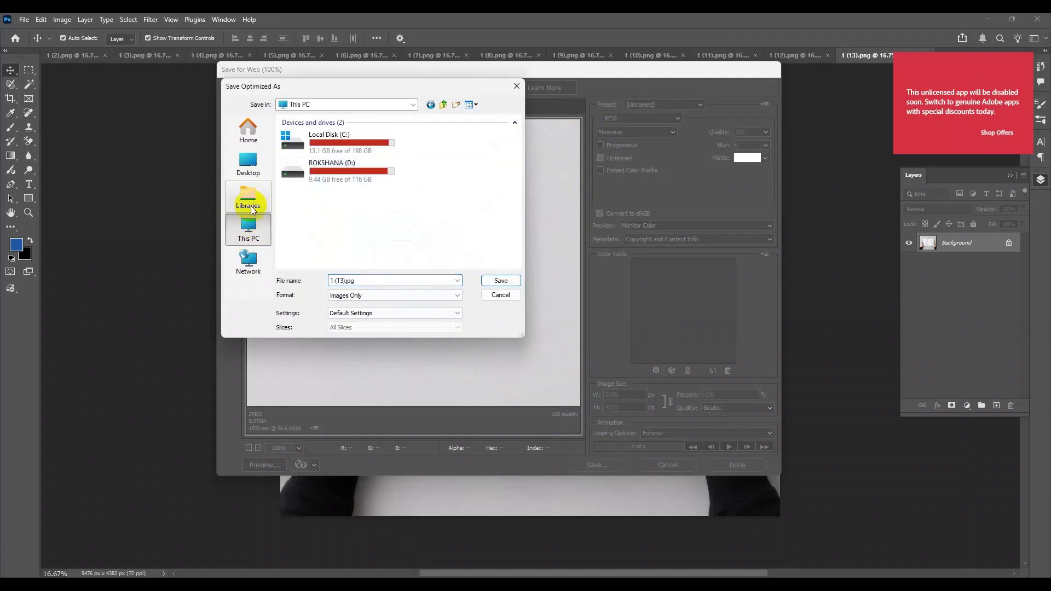
Save the export as 1-(13).jpg in New folder inside Downloads > u file.
left_click(247, 165)
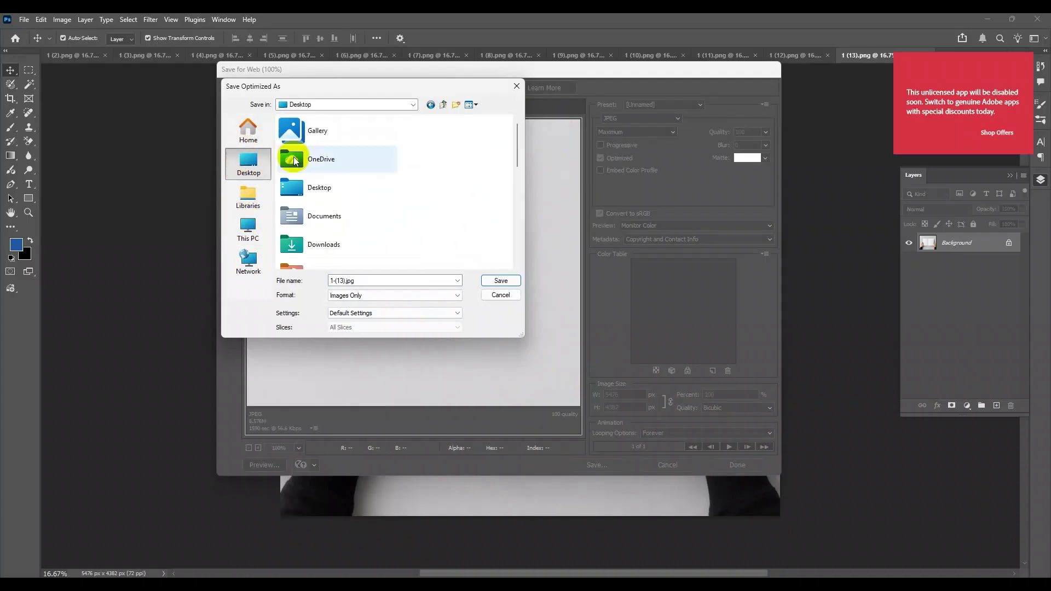
left_click(325, 254)
double_click(329, 241)
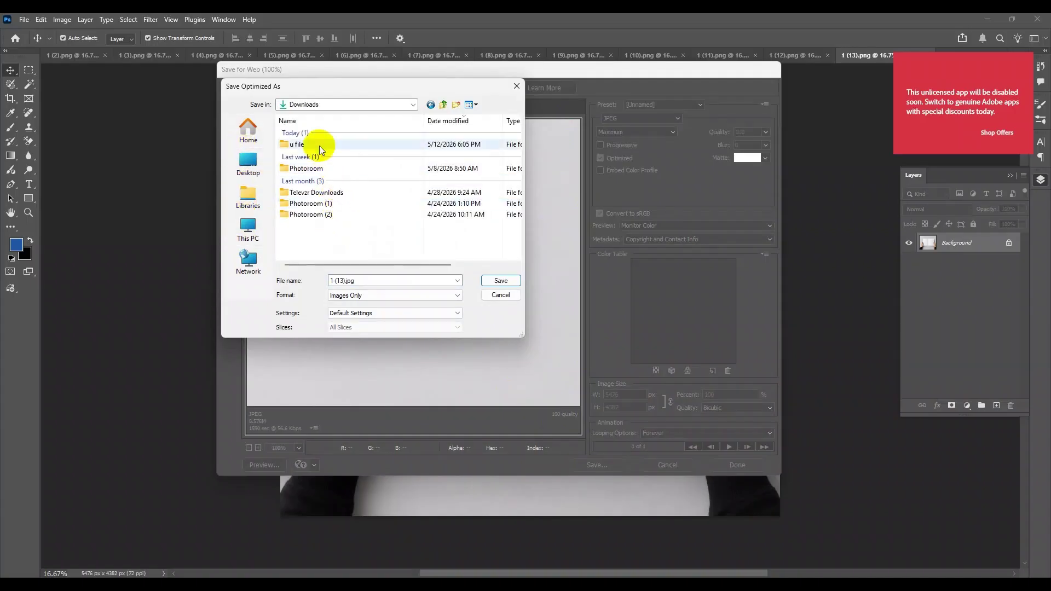
double_click(300, 146)
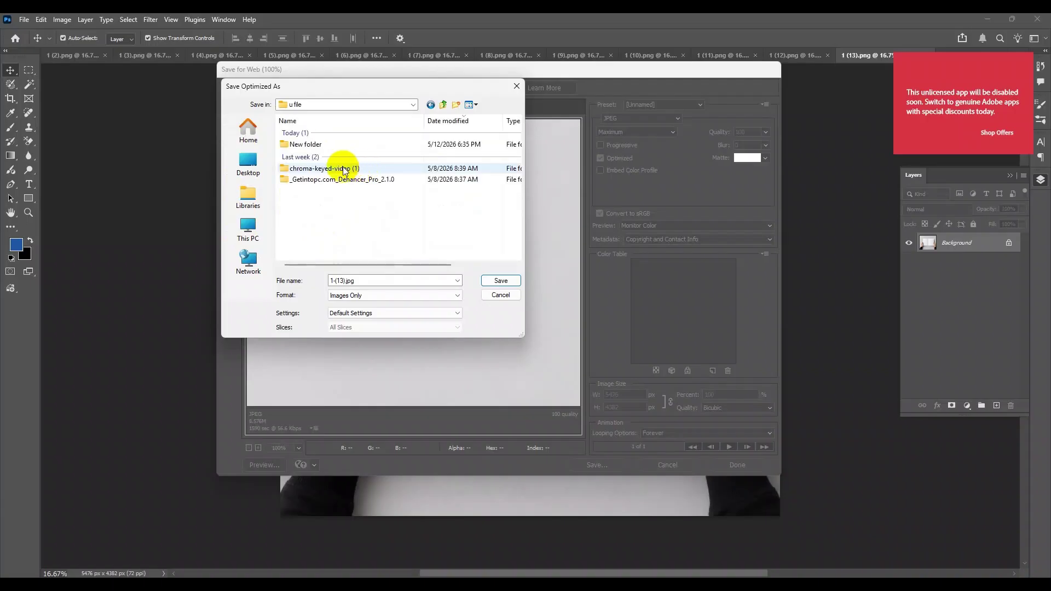
double_click(312, 145)
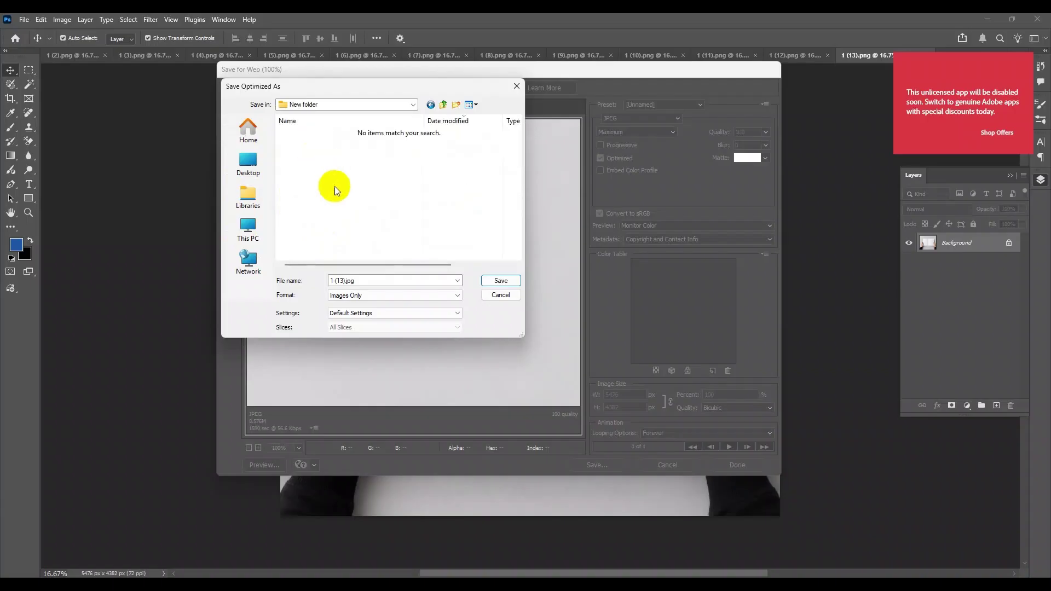
left_click(500, 280)
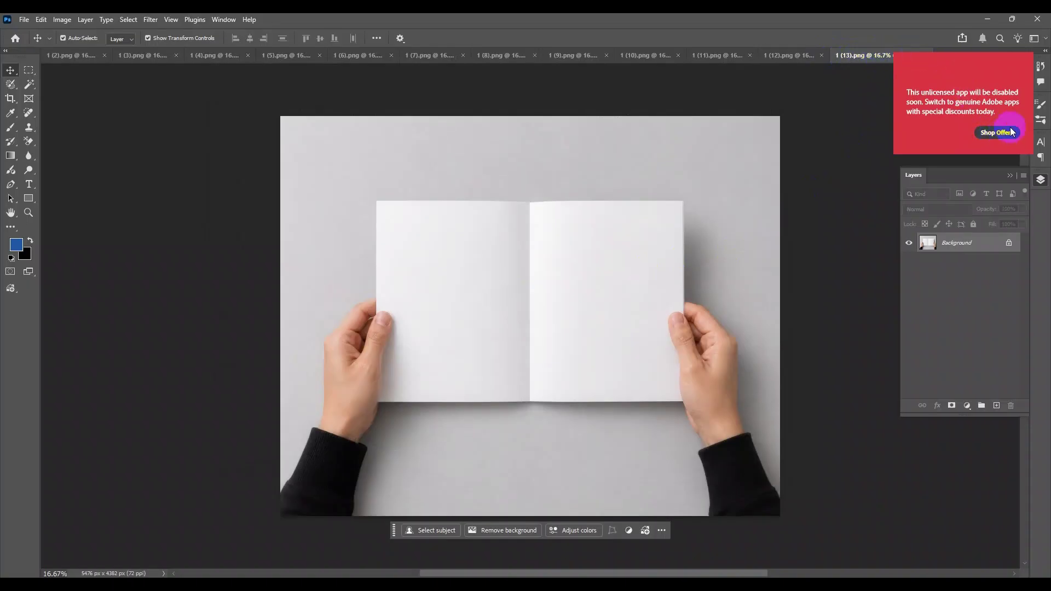
Export 1 (12).png through Save for Web as 1-(12).jpg into New folder, and close its document.
left_click(799, 55)
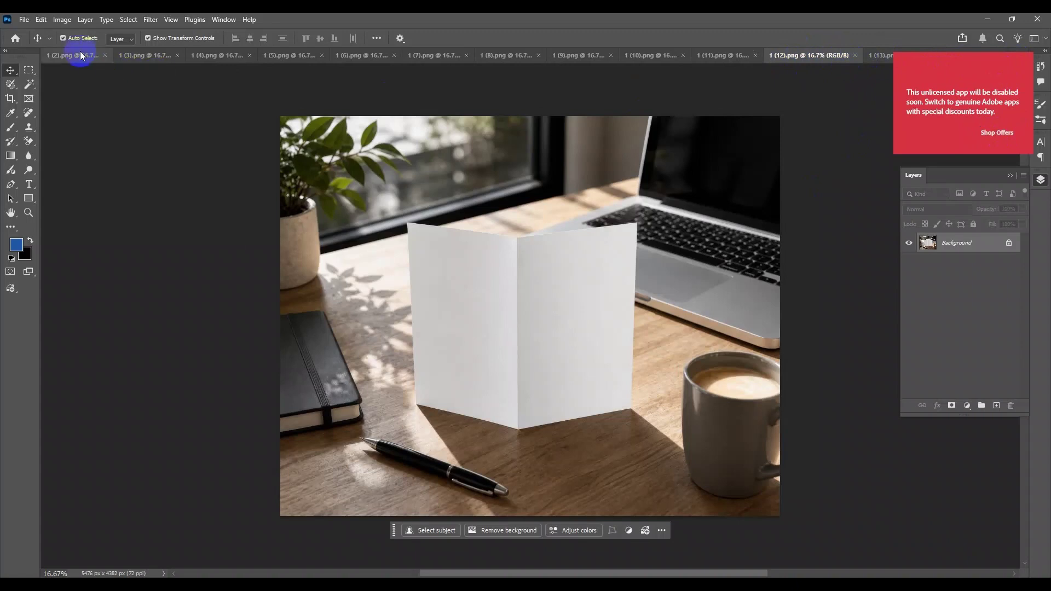
left_click(24, 19)
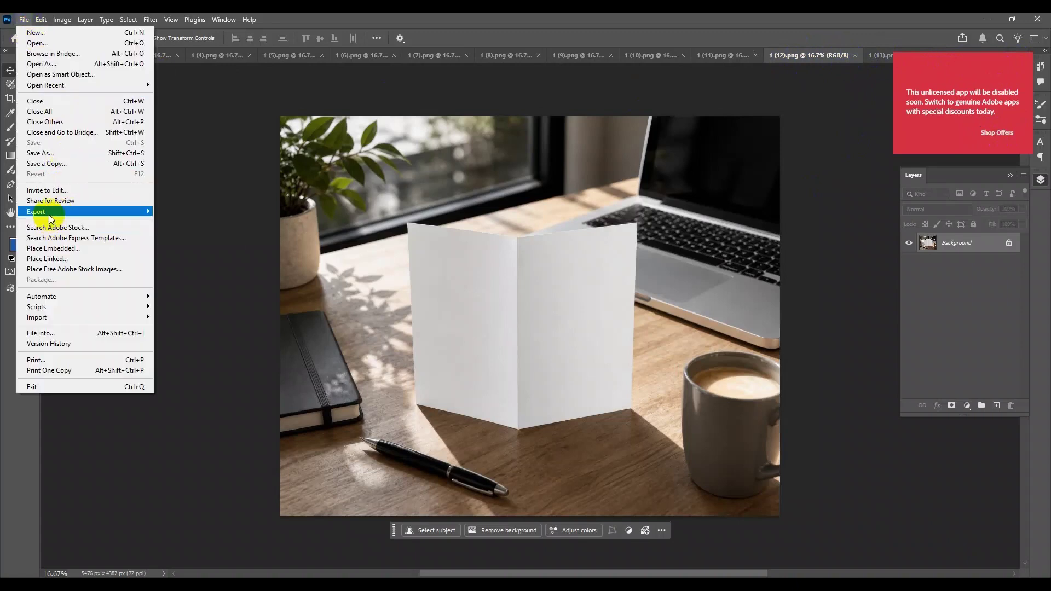
mouse_move(49, 212)
left_click(208, 250)
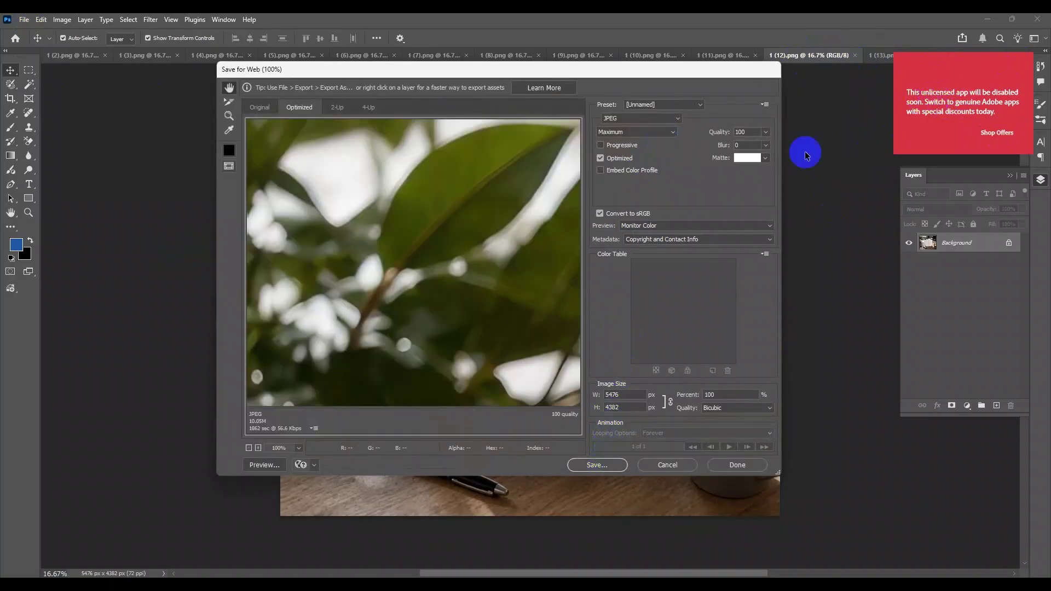
left_click(599, 466)
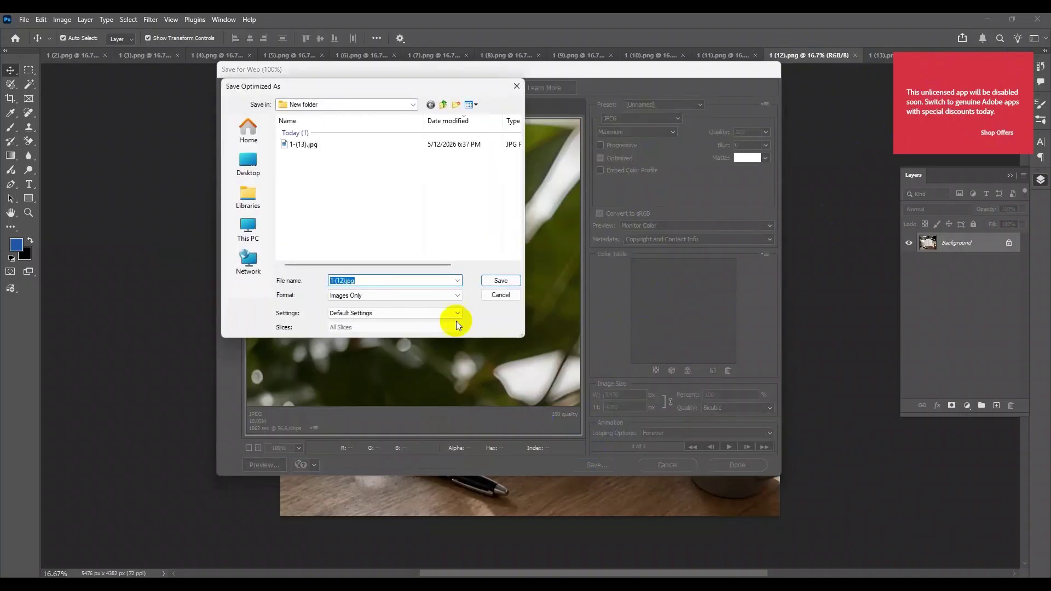
left_click(502, 282)
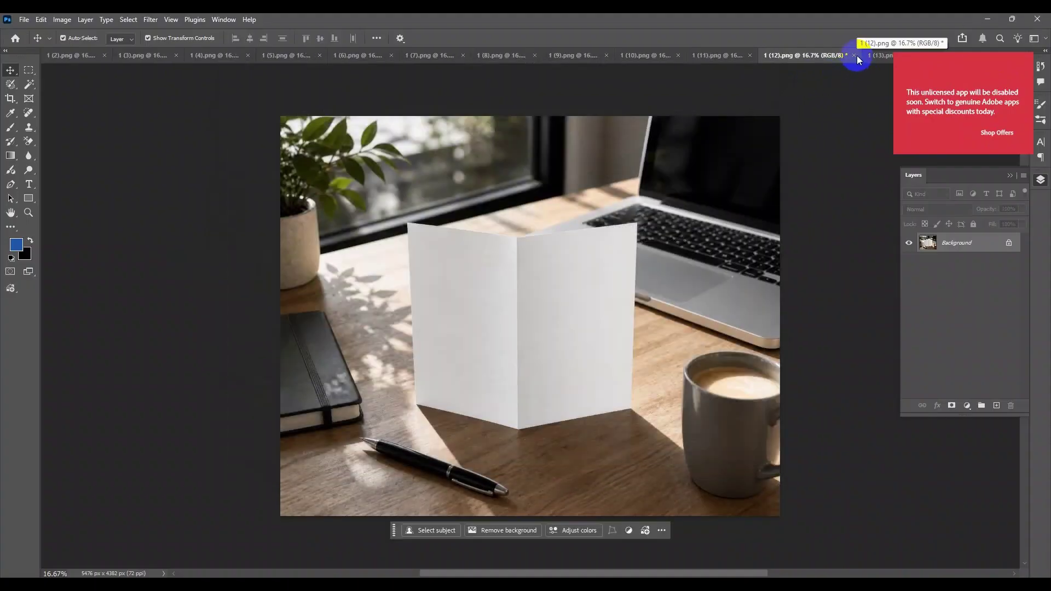
left_click(856, 55)
left_click(521, 227)
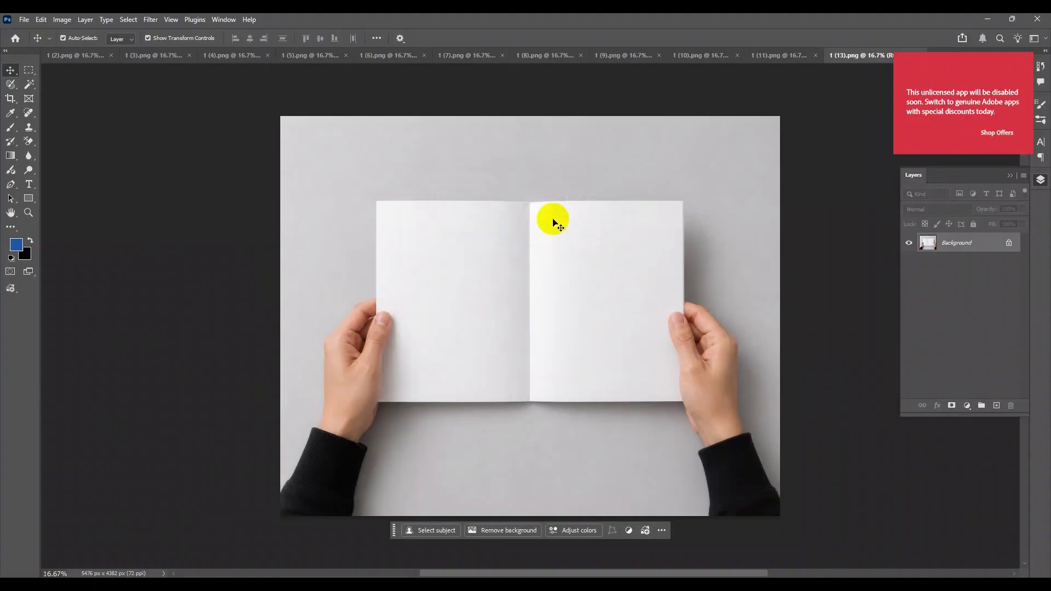
Start a Save for Web export of 1 (11).png.
left_click(809, 56)
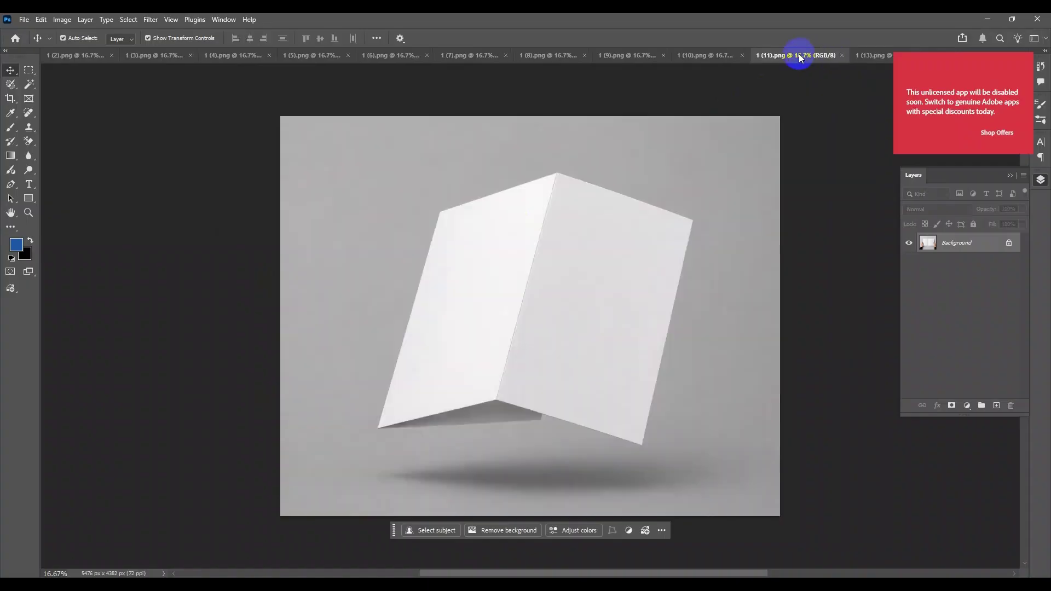
left_click(24, 22)
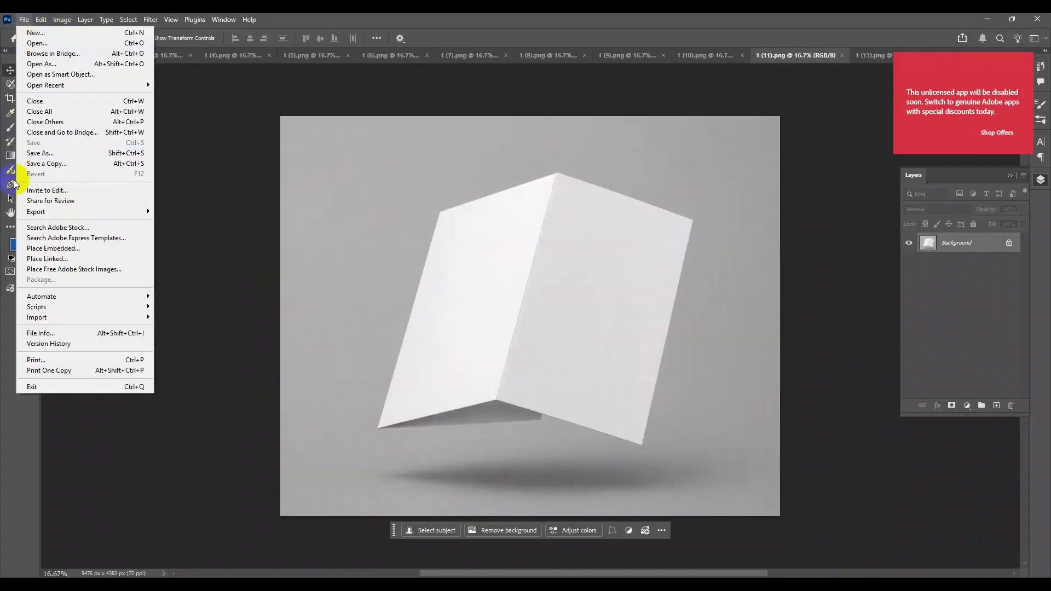
mouse_move(34, 211)
left_click(189, 254)
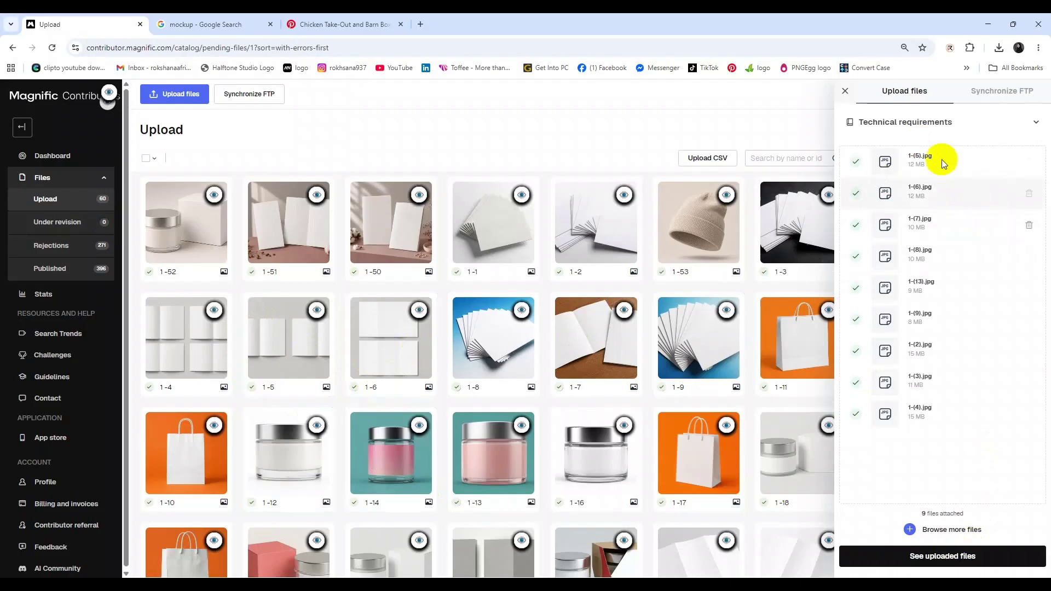
Review the mockups on the Magnific Upload page, and look through New folder in a maximized File Explorer window.
scroll(183, 277, "down", 5)
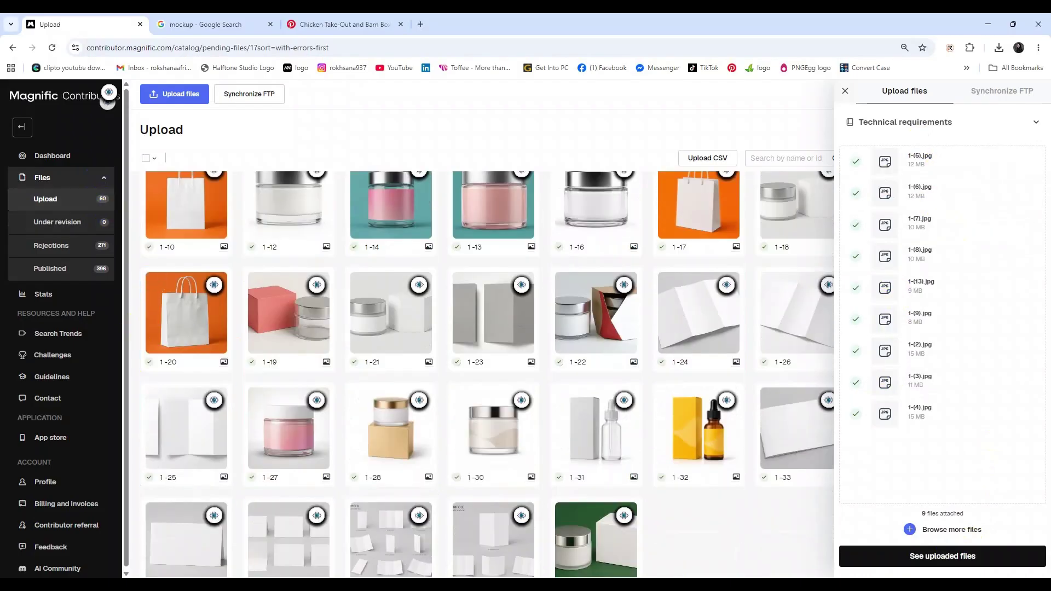
key("alt+Tab")
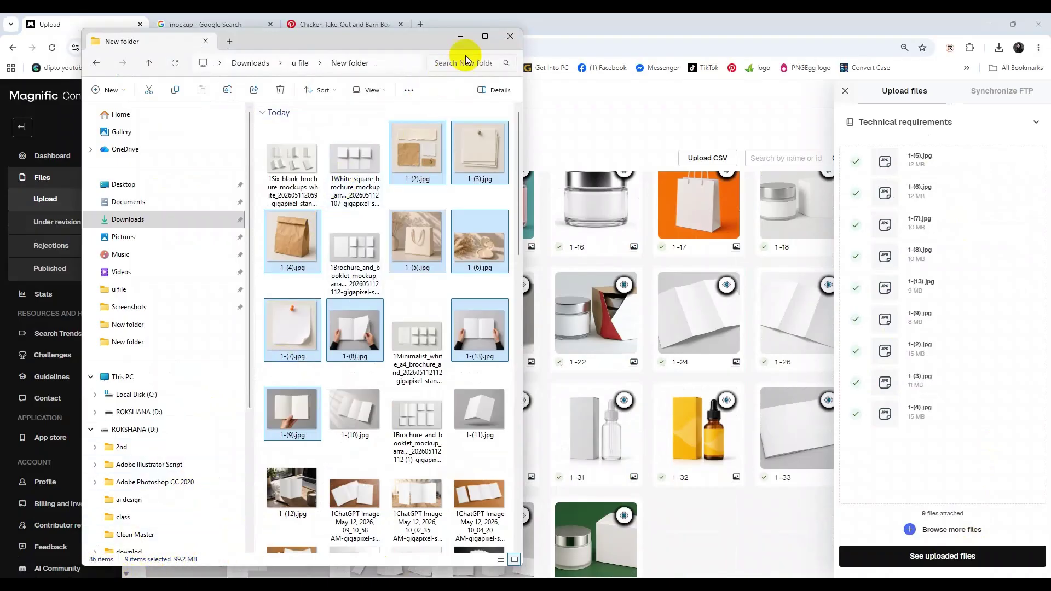
left_click(485, 36)
scroll(366, 448, "down", 4)
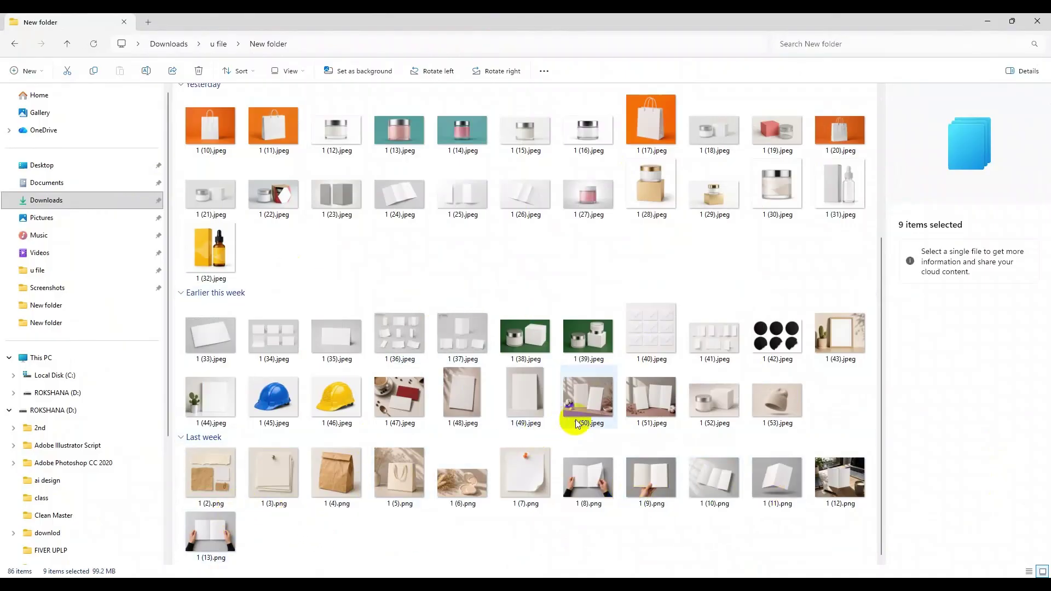
scroll(527, 341, "up", 5)
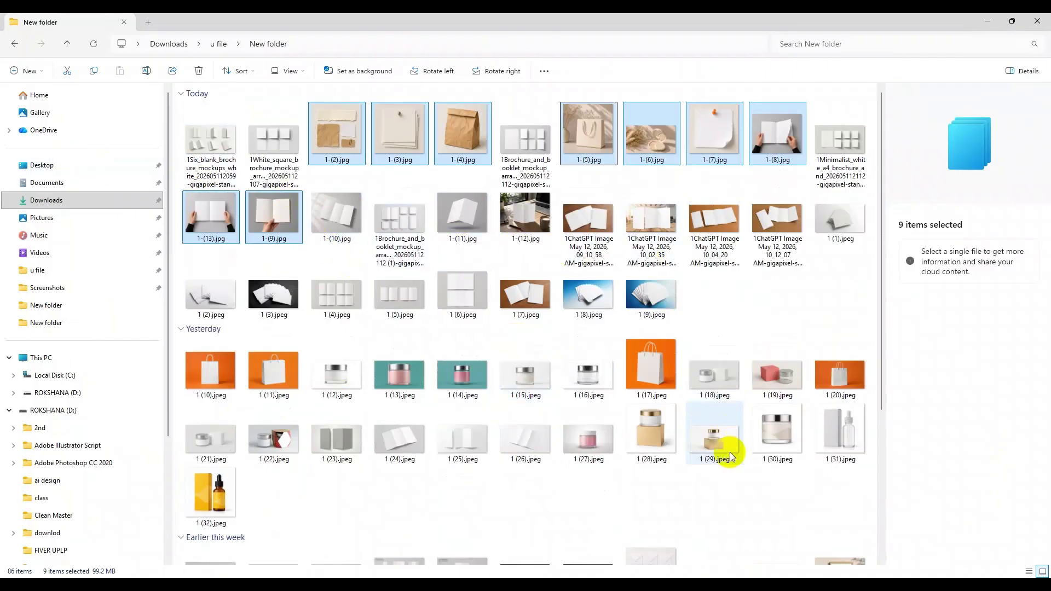
Return to the Magnific Contributor Upload page and close the upload files panel.
mouse_move(767, 585)
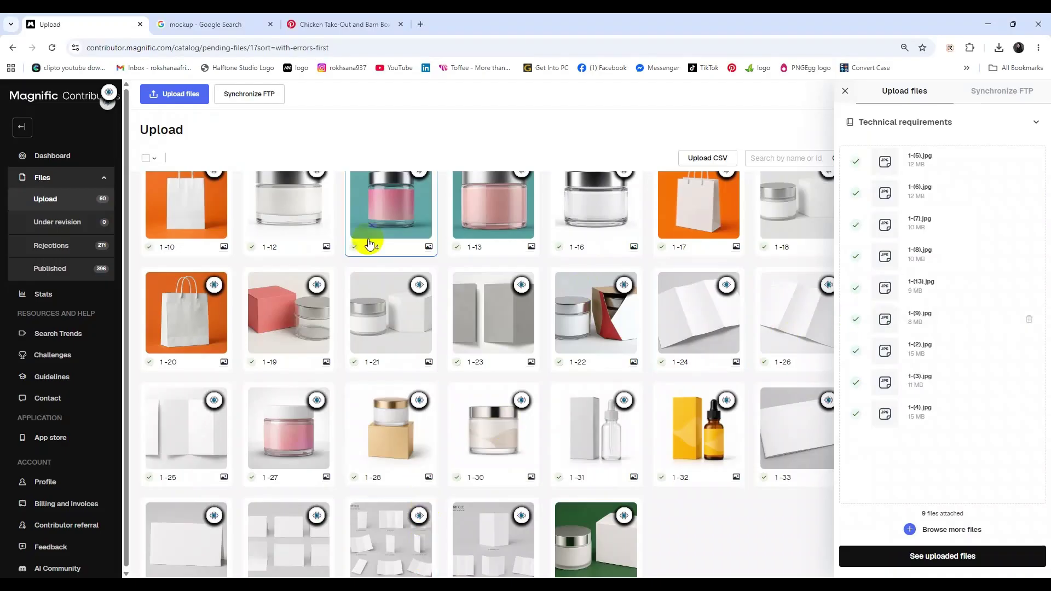
left_click(101, 203)
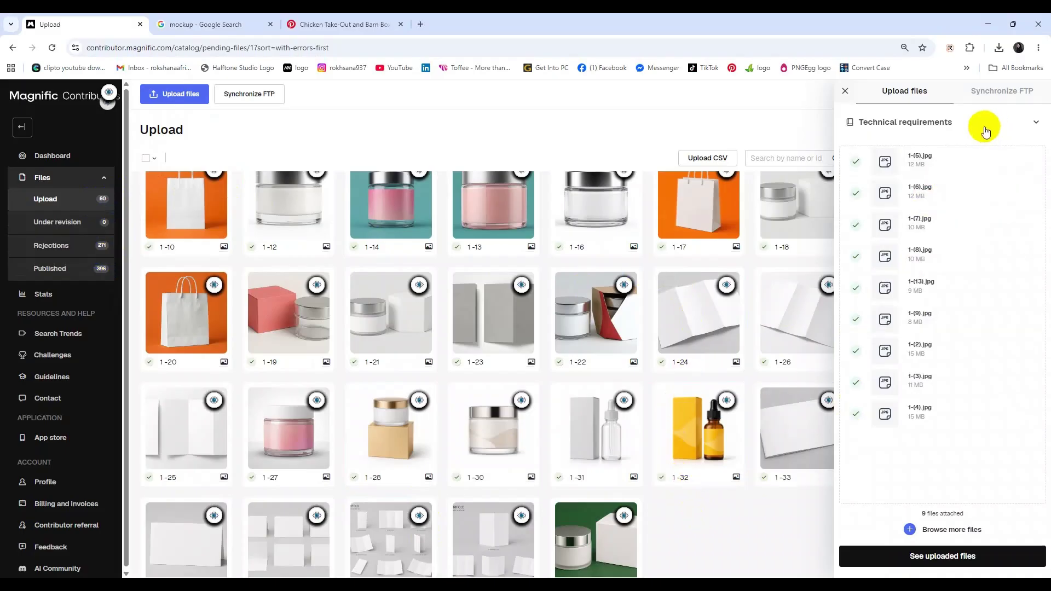
left_click(846, 92)
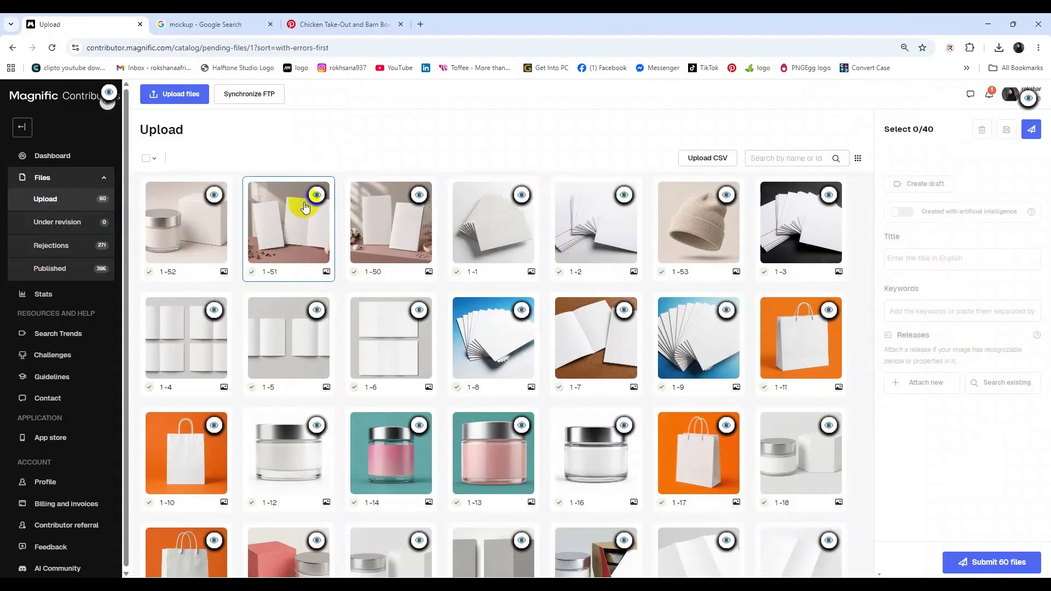
Look over both pages of pending mockups and try to submit all the files for review.
scroll(183, 168, "down", 5)
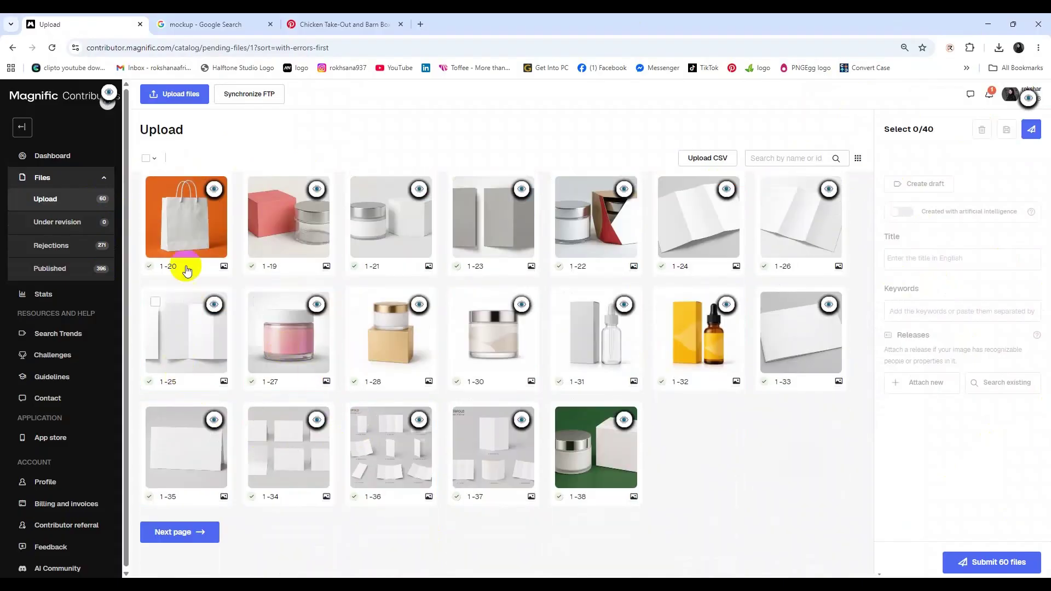
scroll(180, 268, "up", 5)
scroll(180, 416, "down", 5)
left_click(168, 534)
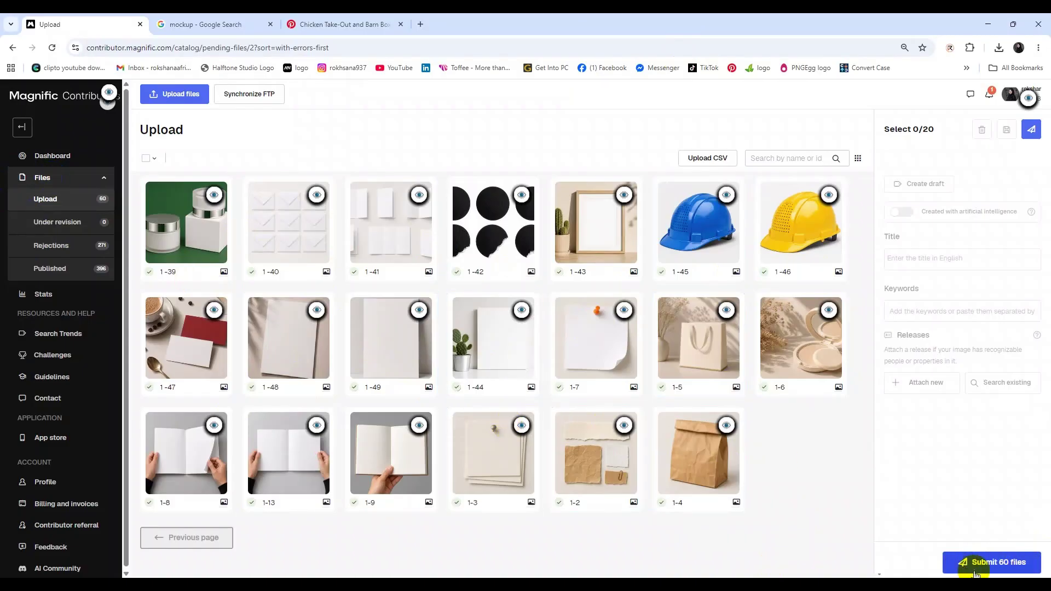
left_click(994, 569)
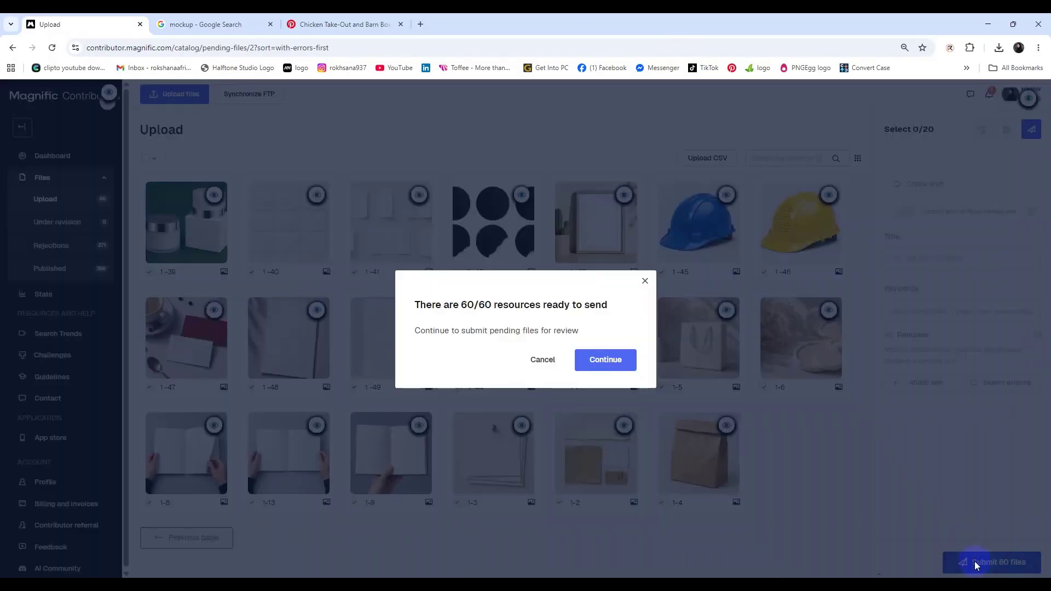
left_click(623, 359)
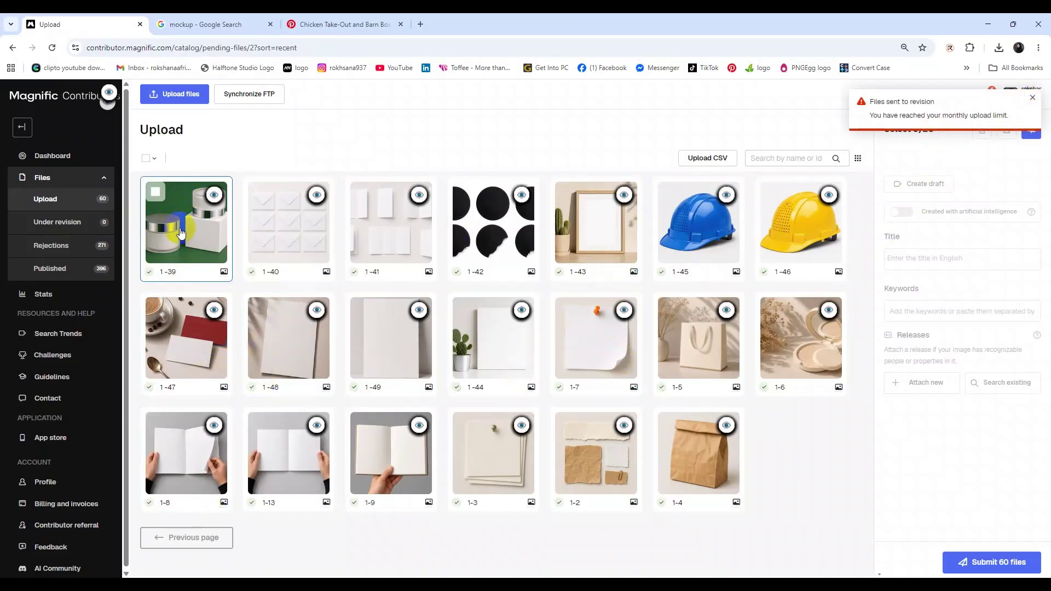
Return to the first page of pending files and select mockups 1-4, 1-13, 1-8, 1-6 and 1-5.
left_click(183, 536)
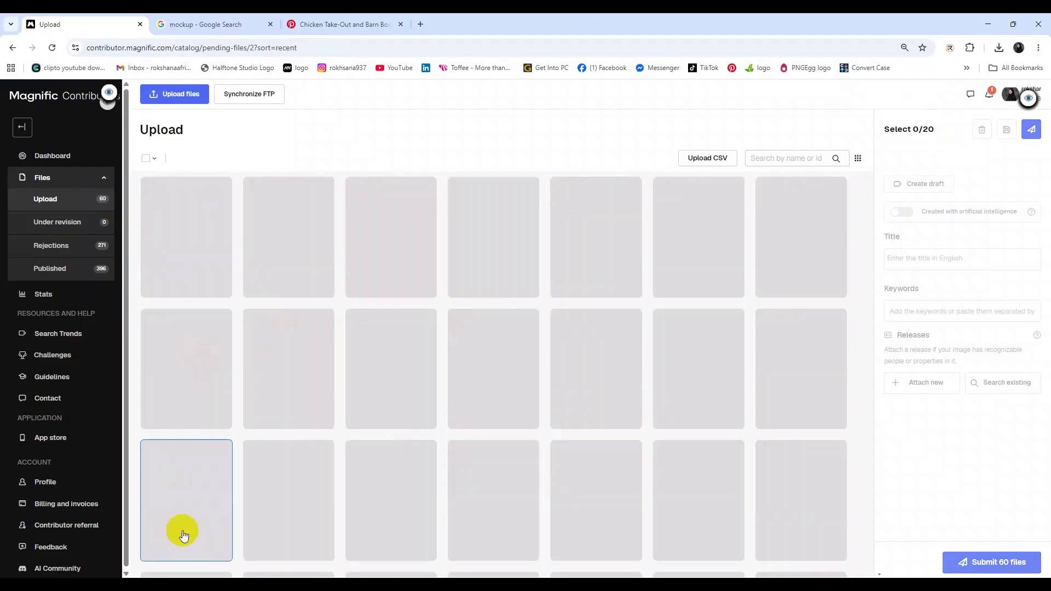
scroll(559, 366, "down", 1)
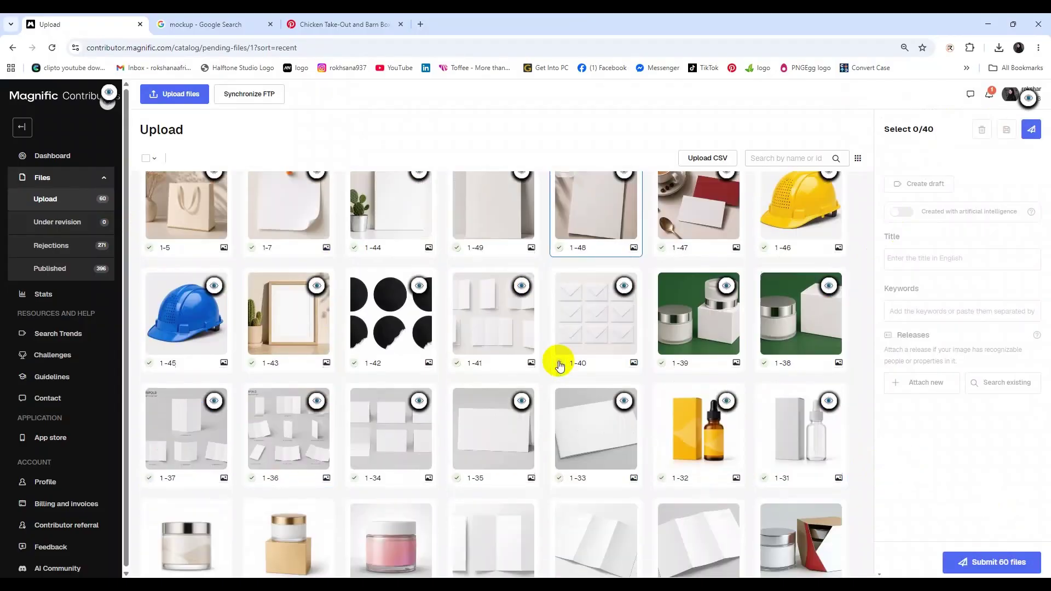
scroll(559, 366, "down", 4)
scroll(580, 378, "up", 5)
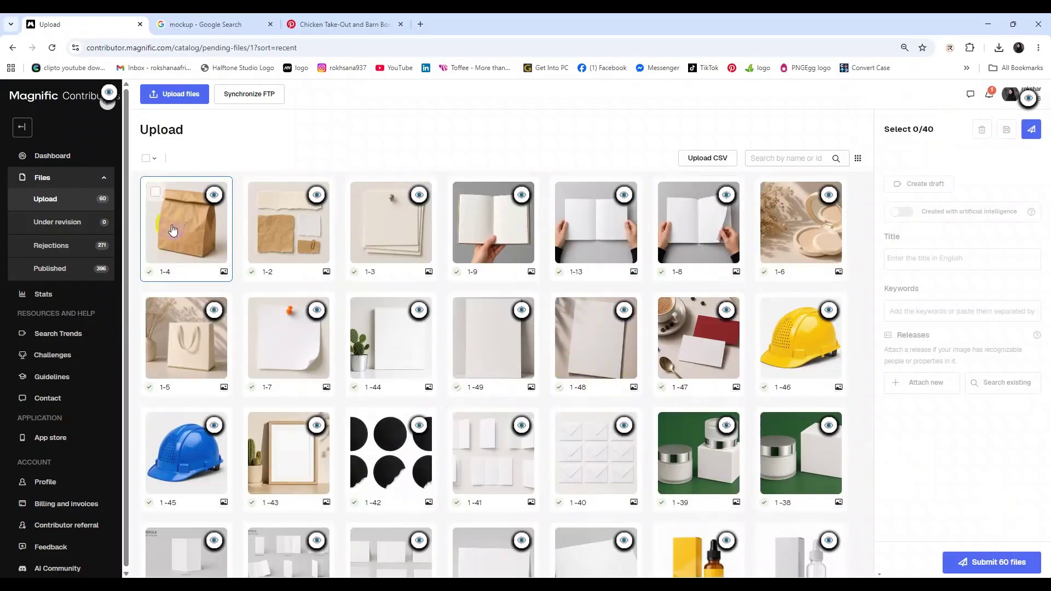
left_click(156, 192)
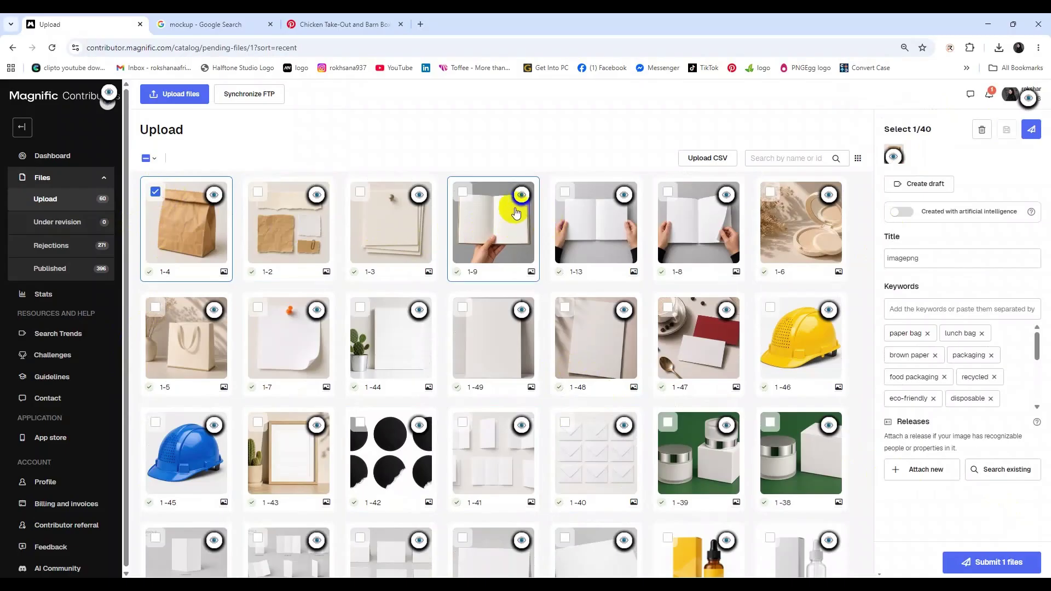
left_click(565, 192)
left_click(667, 191)
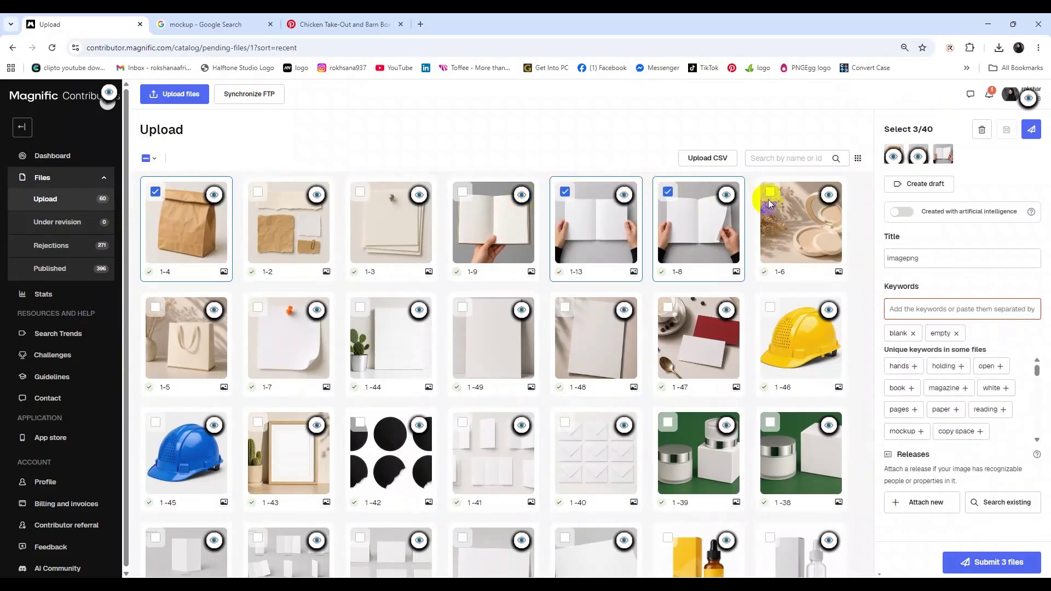
left_click(156, 307)
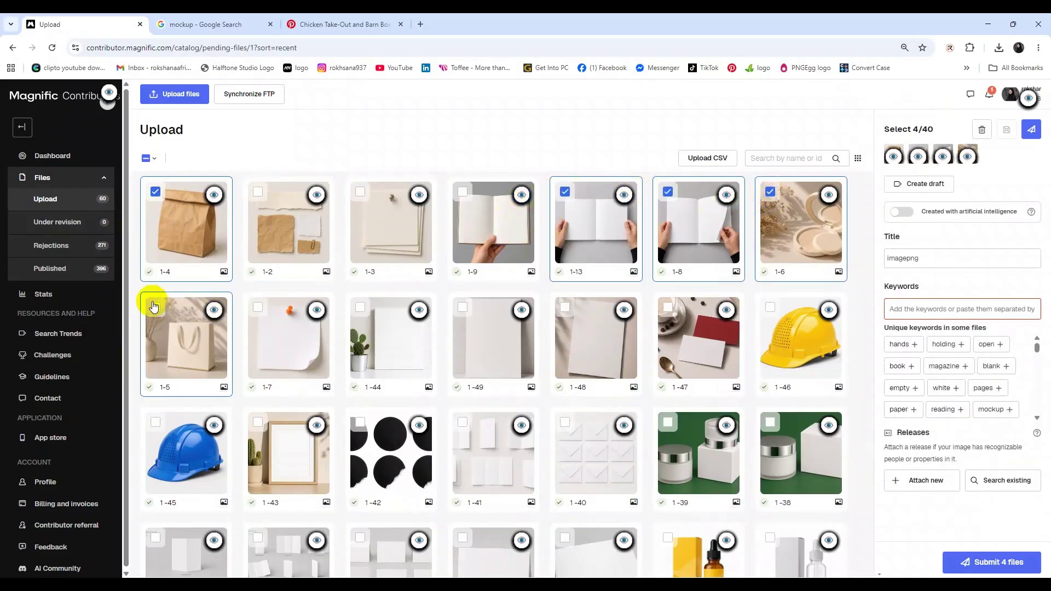
Add mockups 1 -44, 1 -49, 1 -41, 1 -45 and 1 -43 to the selection.
left_click(360, 308)
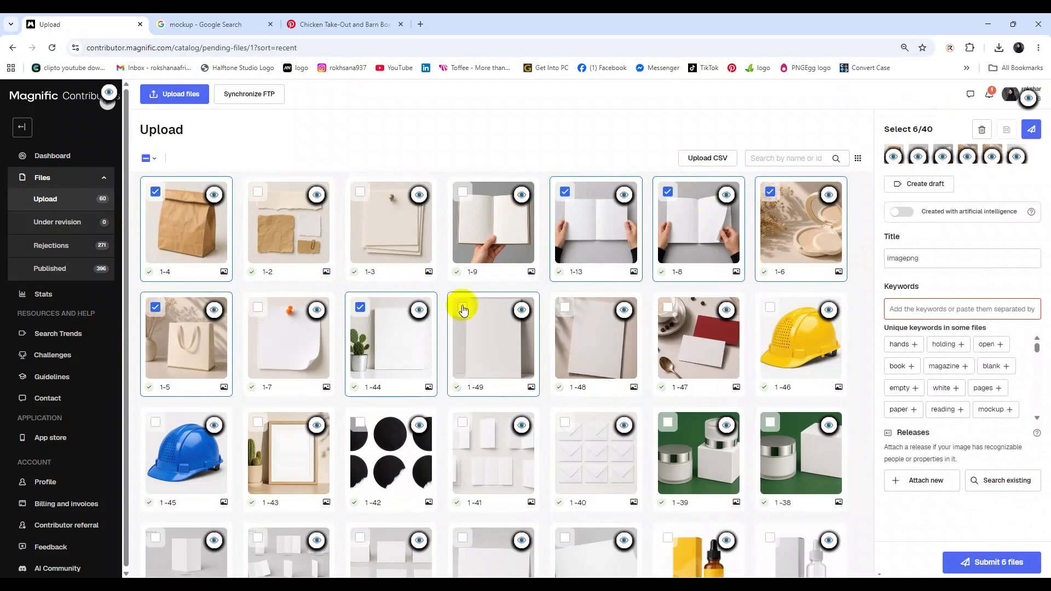
left_click(463, 308)
left_click(462, 422)
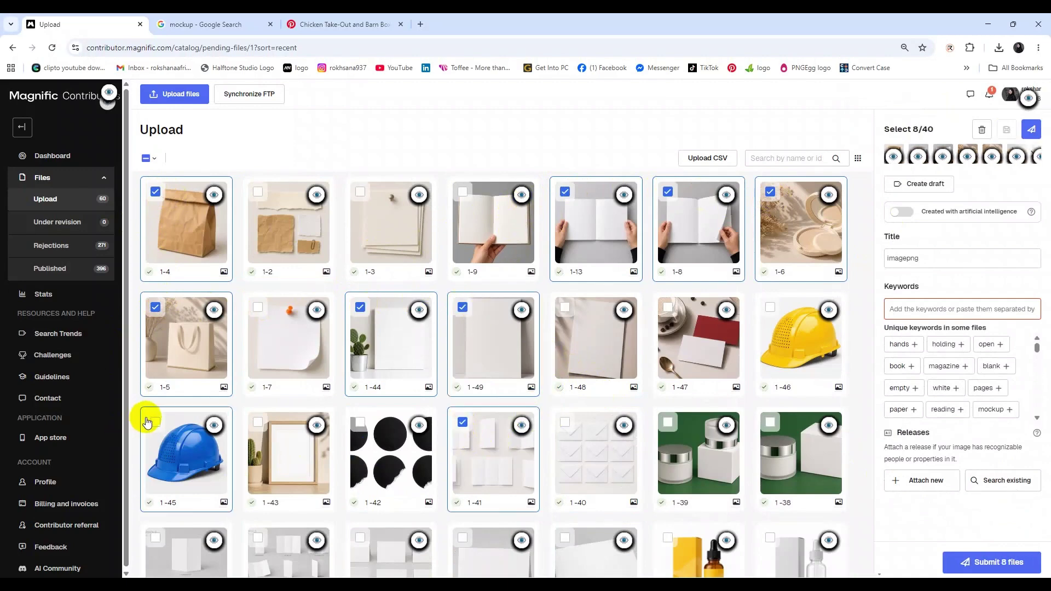
left_click(156, 422)
Add the last row of the page to the selection: 1 -23, 1 -21, 1 -19, 1 -20 and 1 -18.
scroll(302, 466, "down", 6)
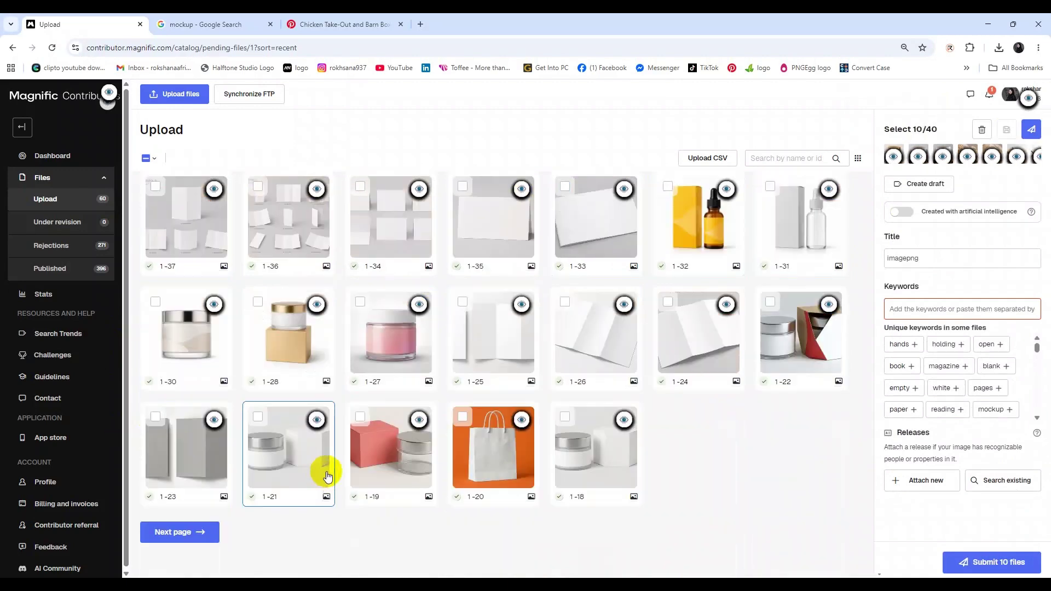
left_click(164, 421)
left_click(156, 420)
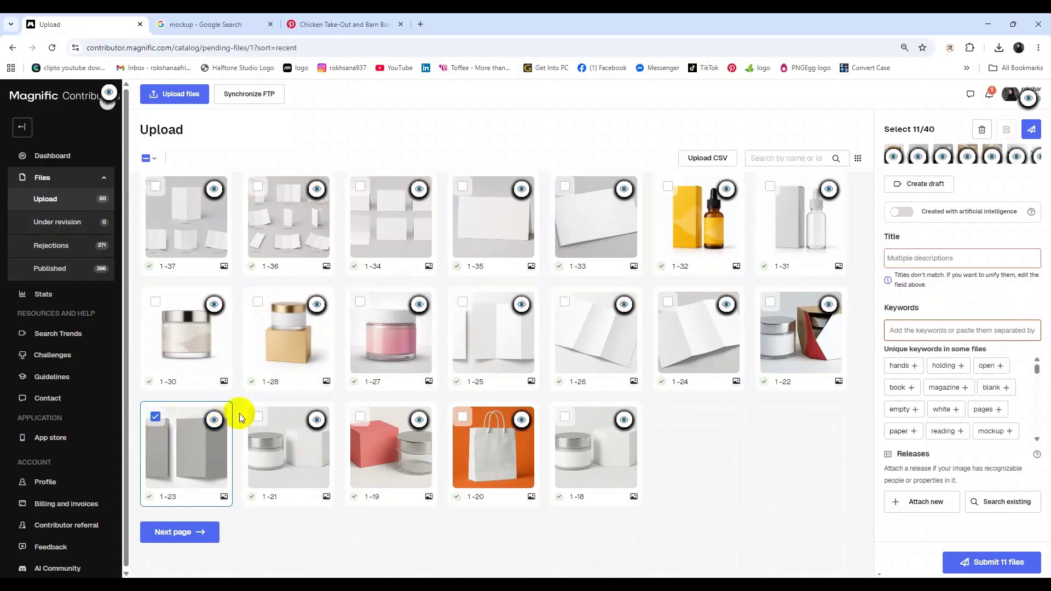
left_click(254, 417)
left_click(403, 417)
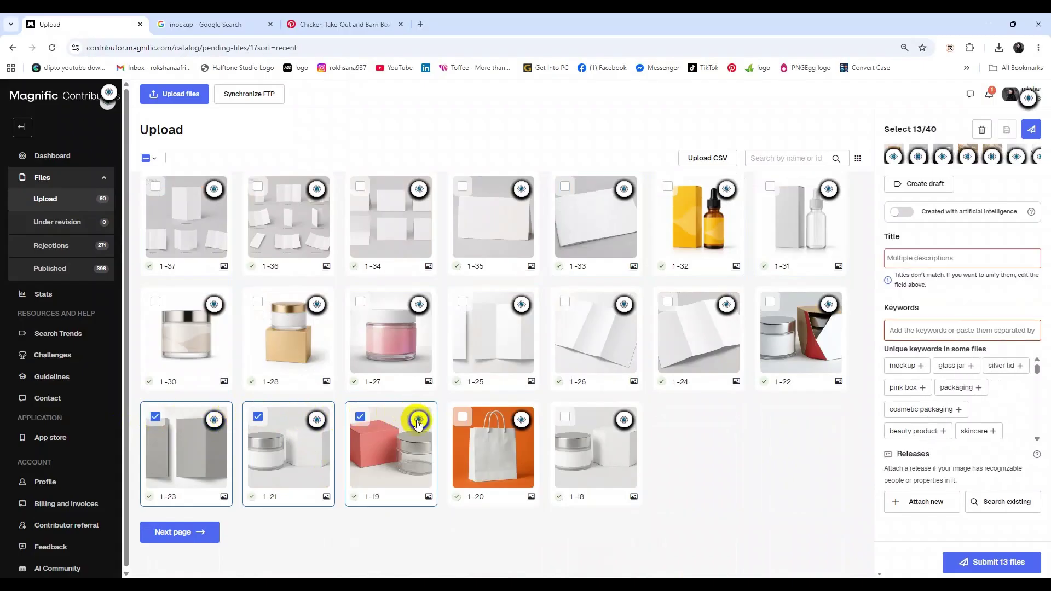
left_click(516, 419)
left_click(568, 417)
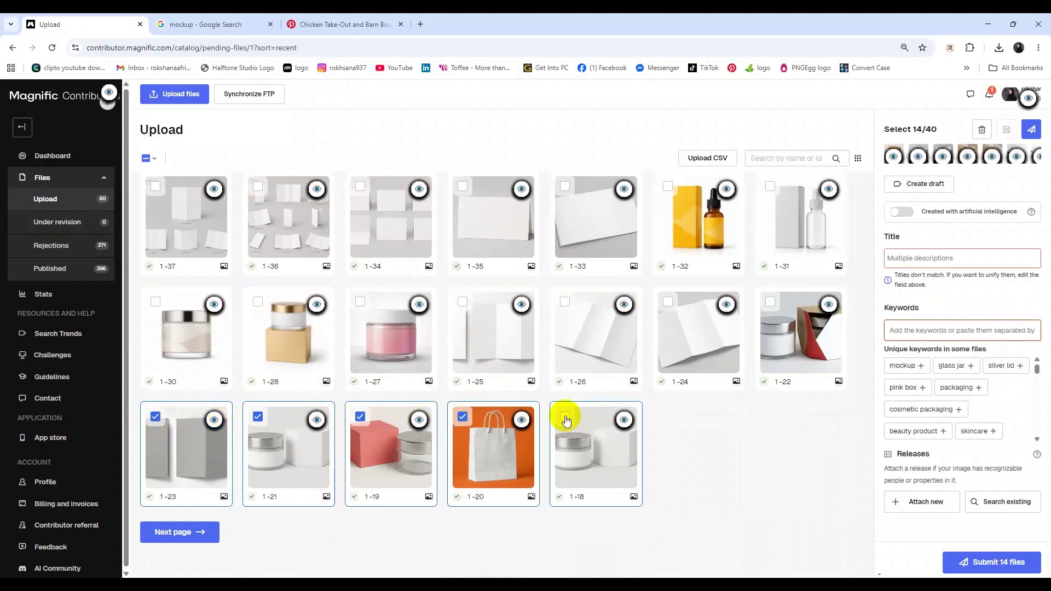
Add mockups 1 -25, 1 -27, 1 -28, 1 -30, 1 -26, 1 -24 and 1 -22 to the selection.
left_click(461, 303)
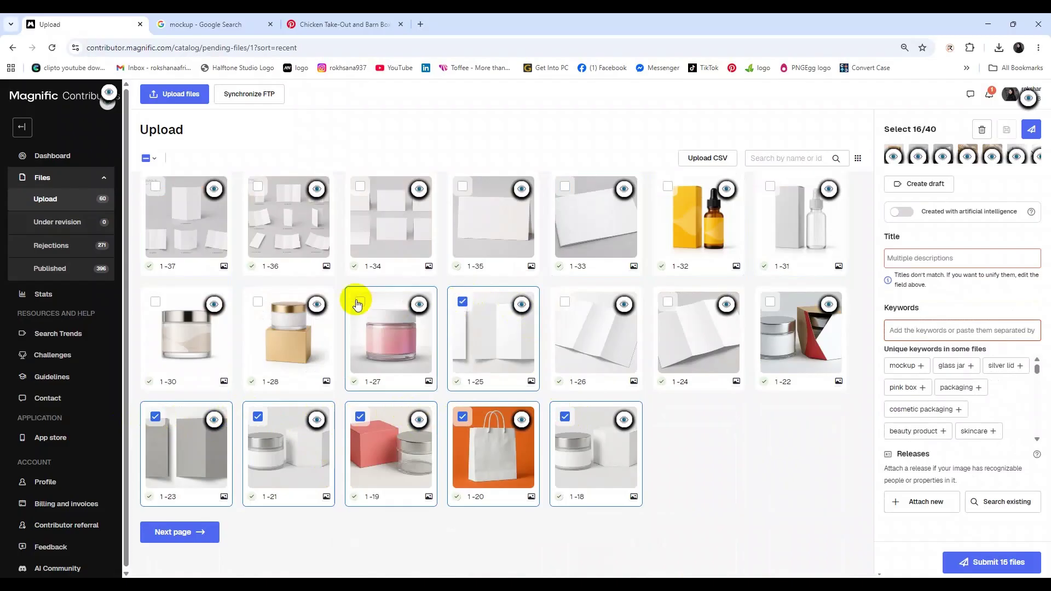
left_click(361, 302)
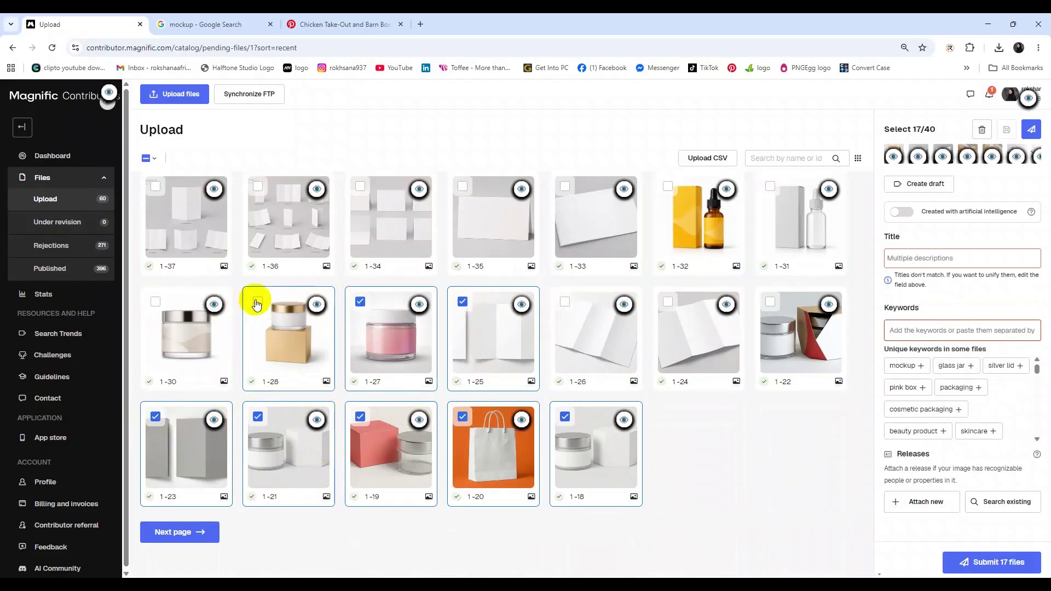
left_click(257, 303)
left_click(171, 305)
left_click(564, 302)
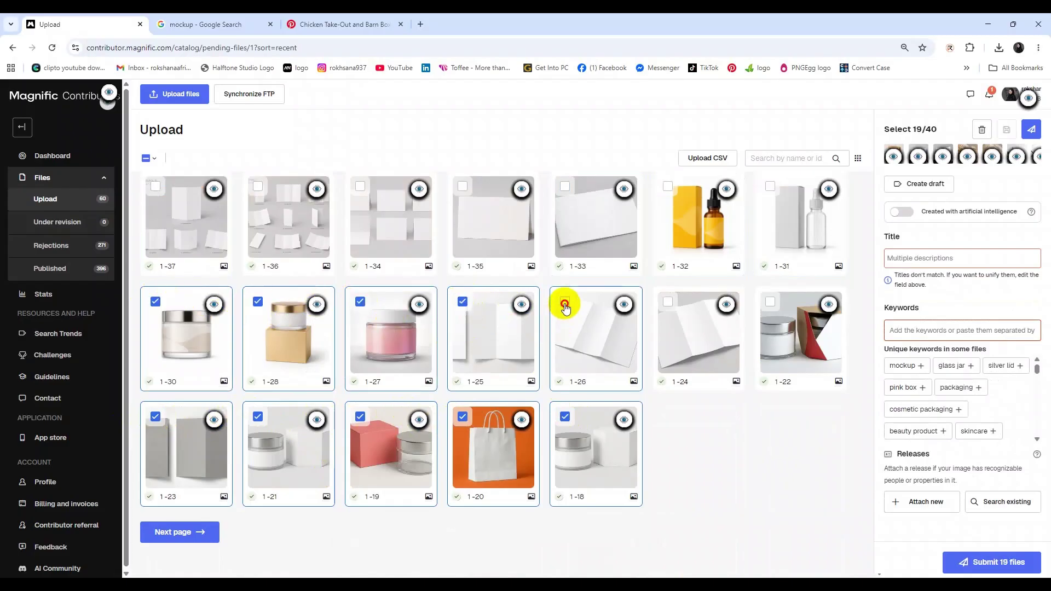
left_click(668, 302)
left_click(771, 304)
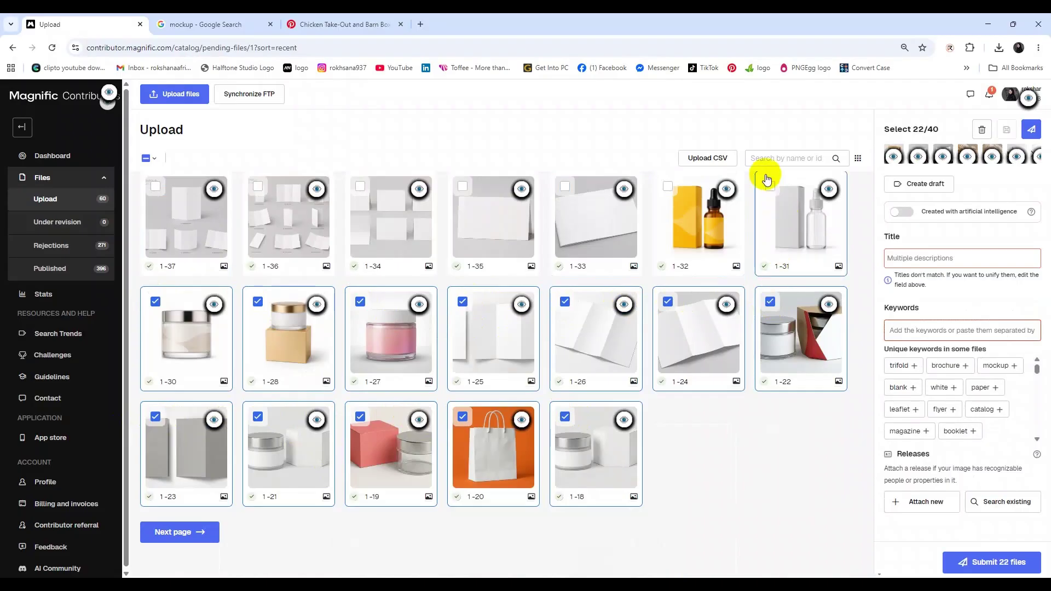
Add mockups 1 -31, 1 -32 and 1 -33 to the selection.
left_click(770, 188)
left_click(668, 188)
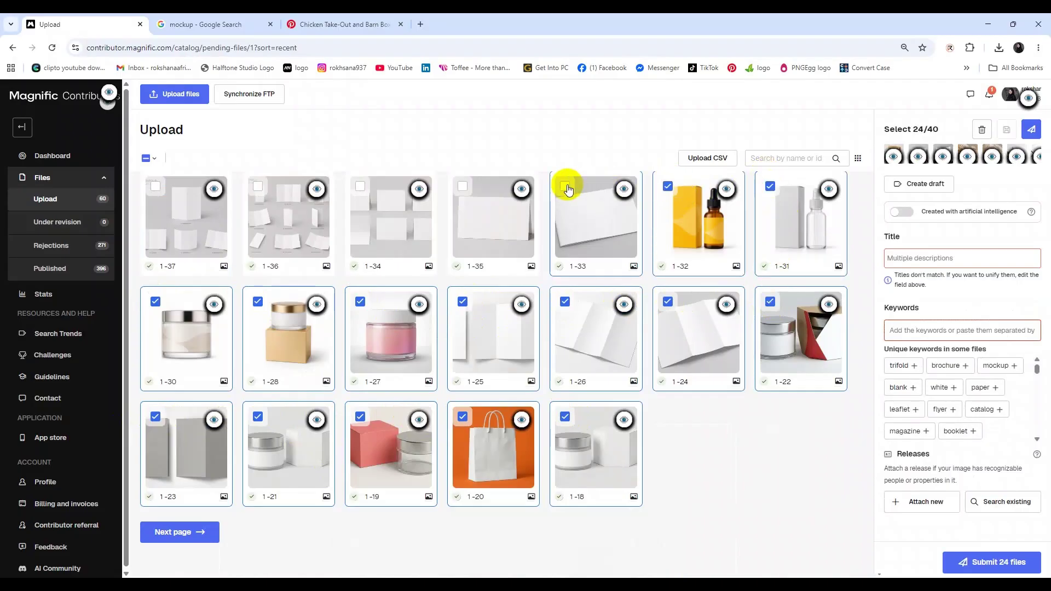
left_click(566, 188)
Add mockups 1 -39, 1 -38, 1 -46, 1 -47 and 1 -48 to the selection.
scroll(481, 262, "up", 2)
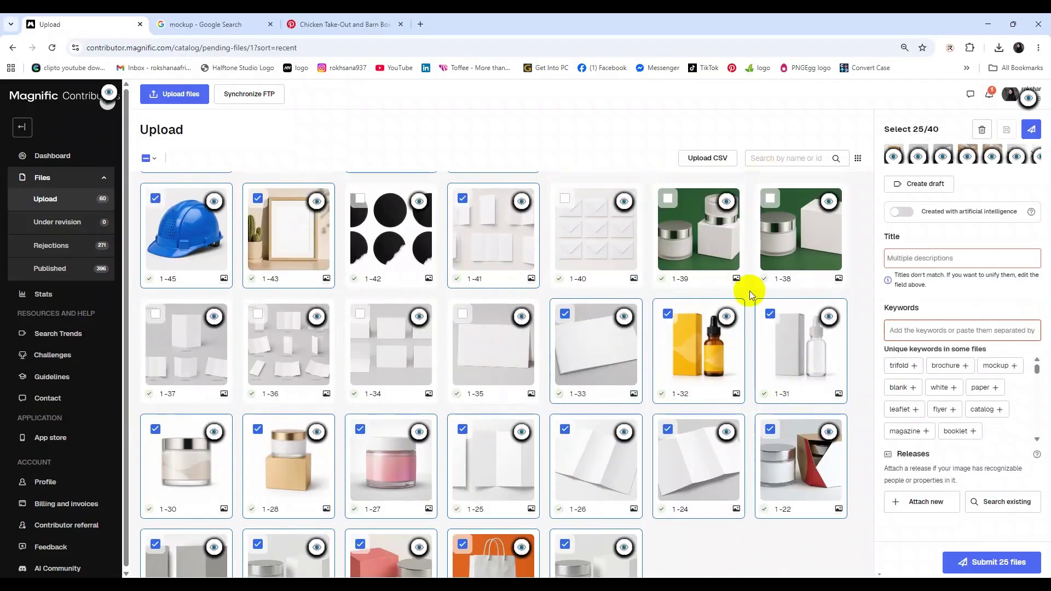
scroll(711, 342, "up", 2)
left_click(731, 327)
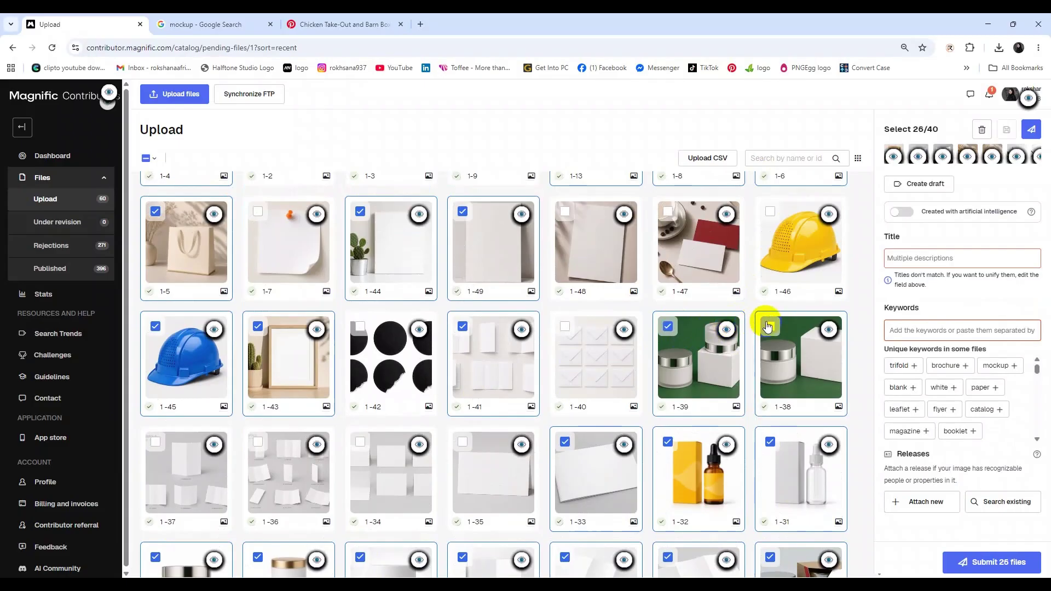
left_click(769, 325)
left_click(667, 211)
scroll(668, 219, "up", 2)
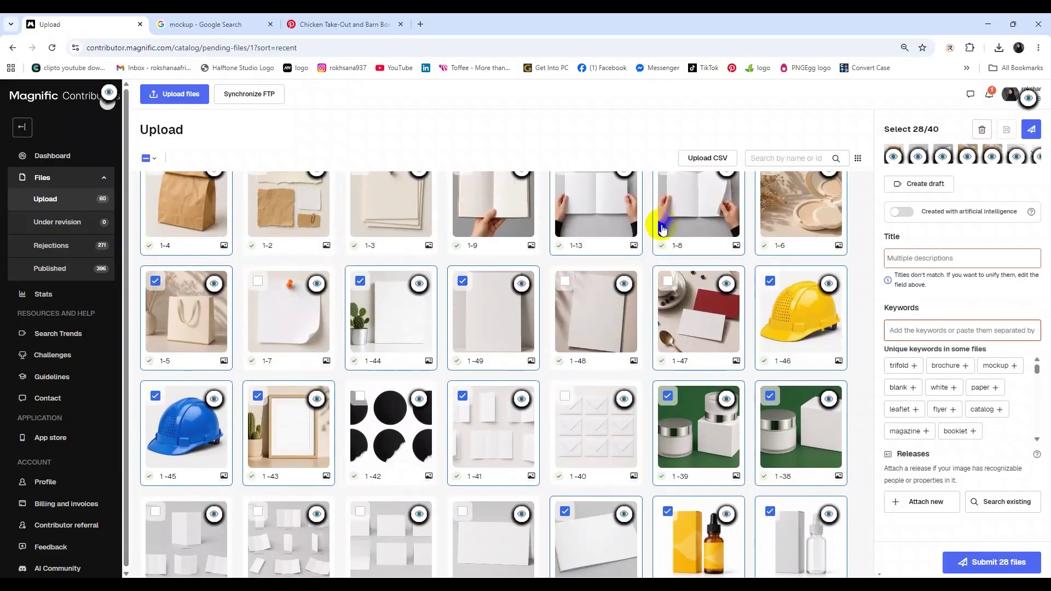
left_click(565, 310)
left_click(564, 310)
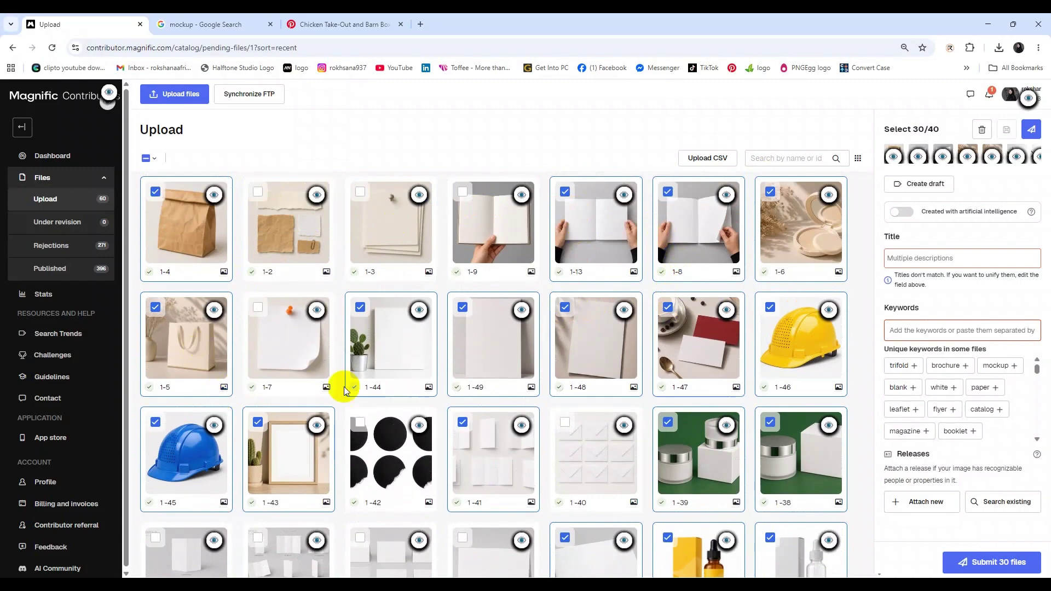
Check the 30 selected mockups and try to submit them for review.
scroll(346, 387, "down", 7)
scroll(346, 388, "up", 2)
scroll(870, 208, "up", 3)
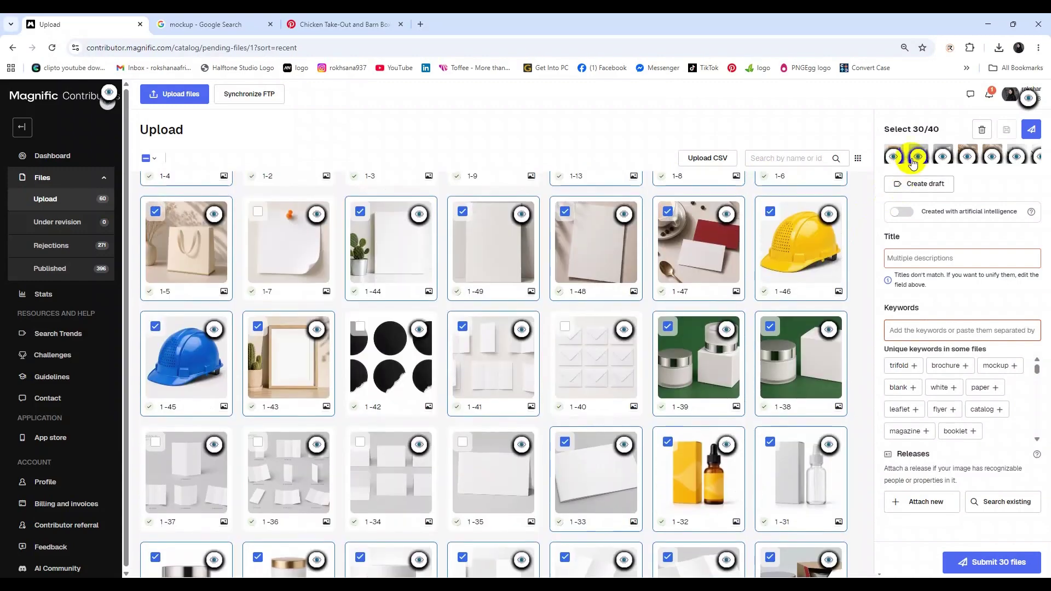
scroll(792, 281, "up", 2)
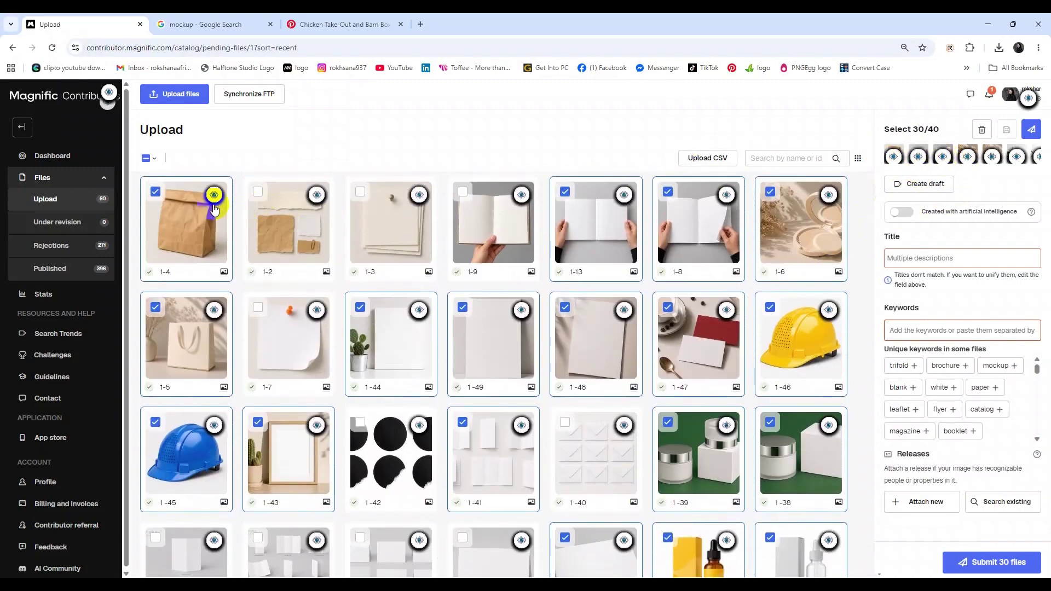
left_click(1010, 568)
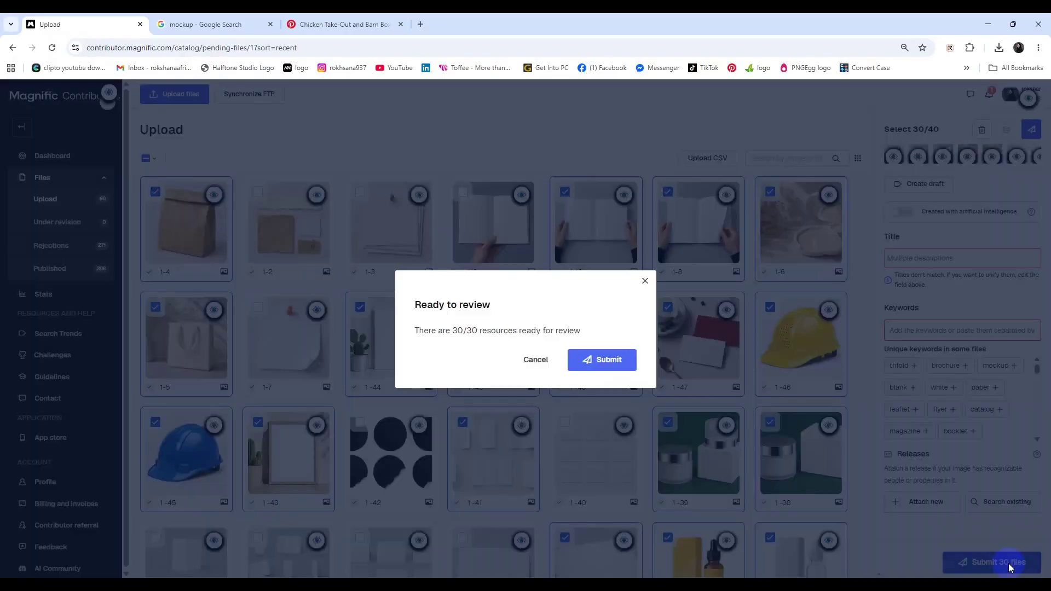
left_click(602, 359)
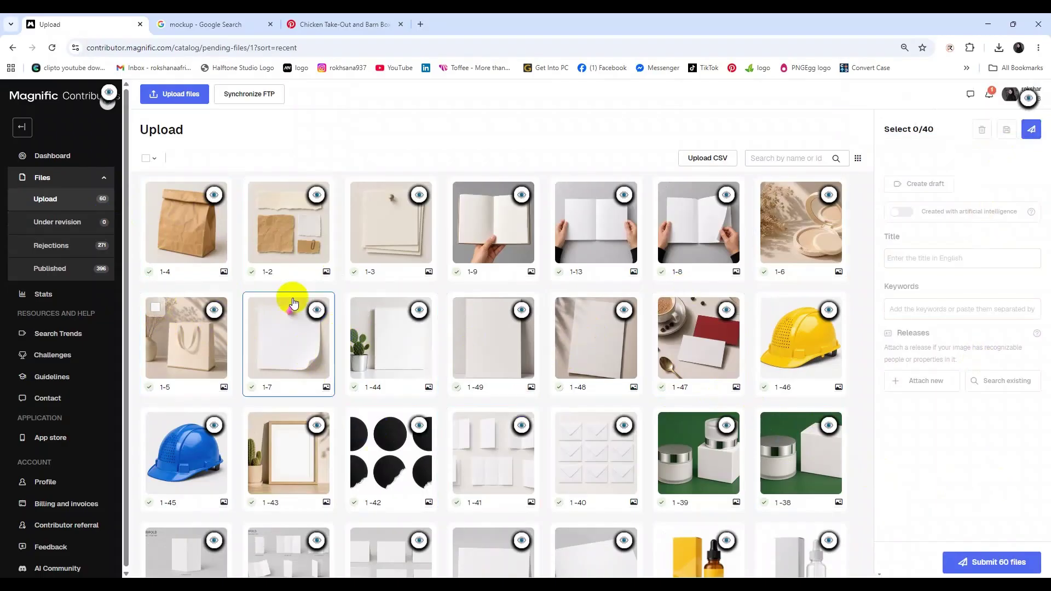
Select the white brochure mockups 1 -25, 1 -26, 1 -24 and 1 -33.
scroll(351, 273, "down", 2)
scroll(481, 331, "down", 4)
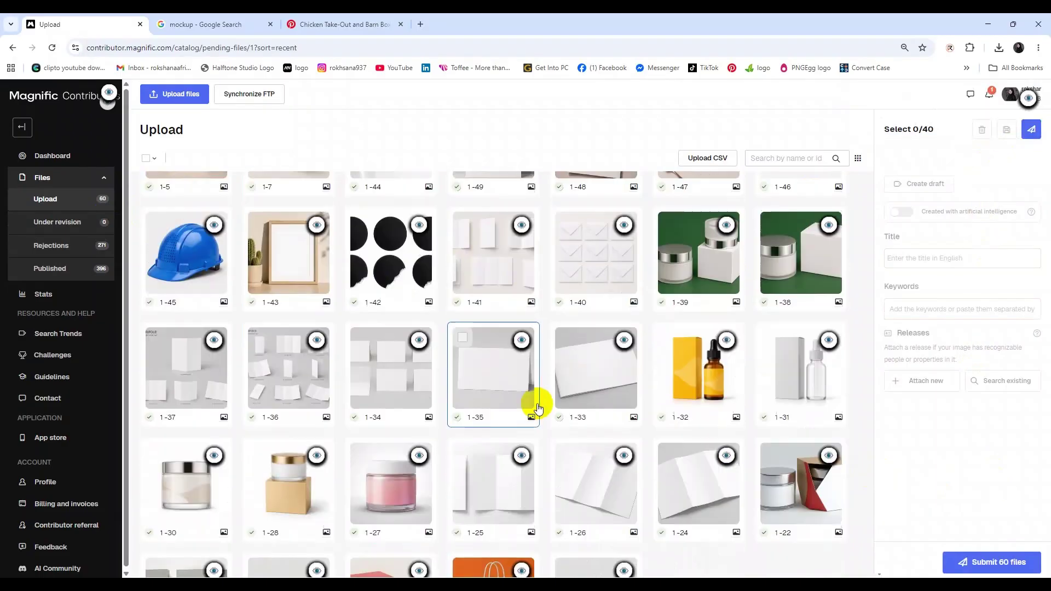
left_click(462, 304)
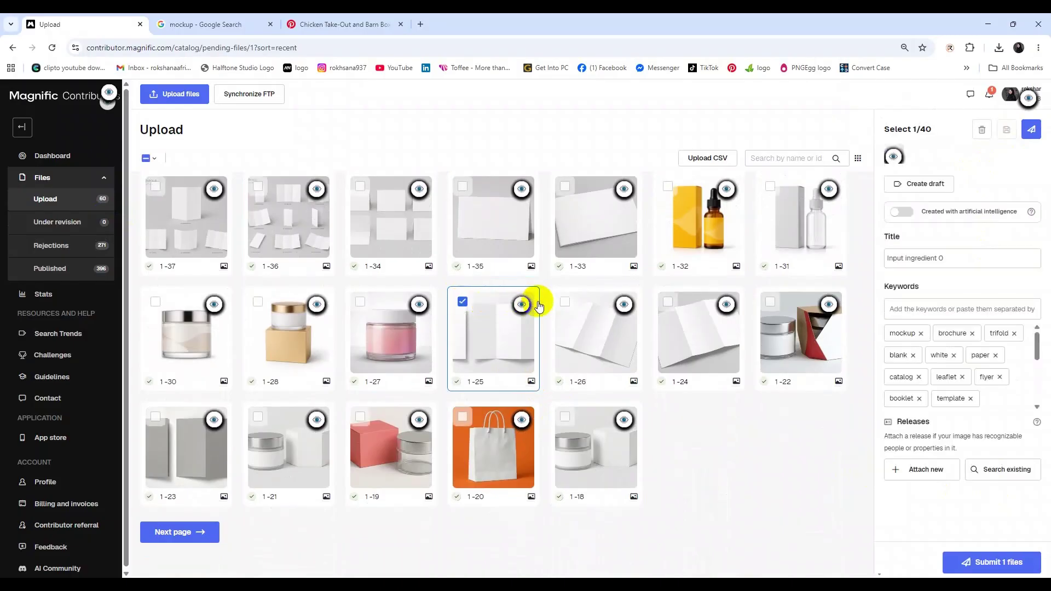
left_click(565, 303)
left_click(660, 295)
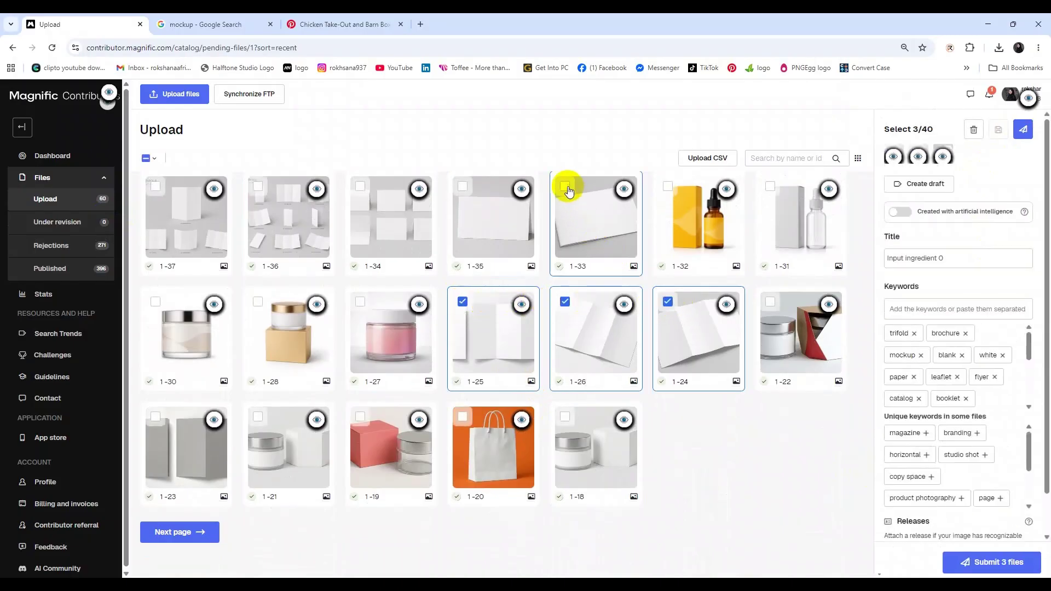
left_click(566, 186)
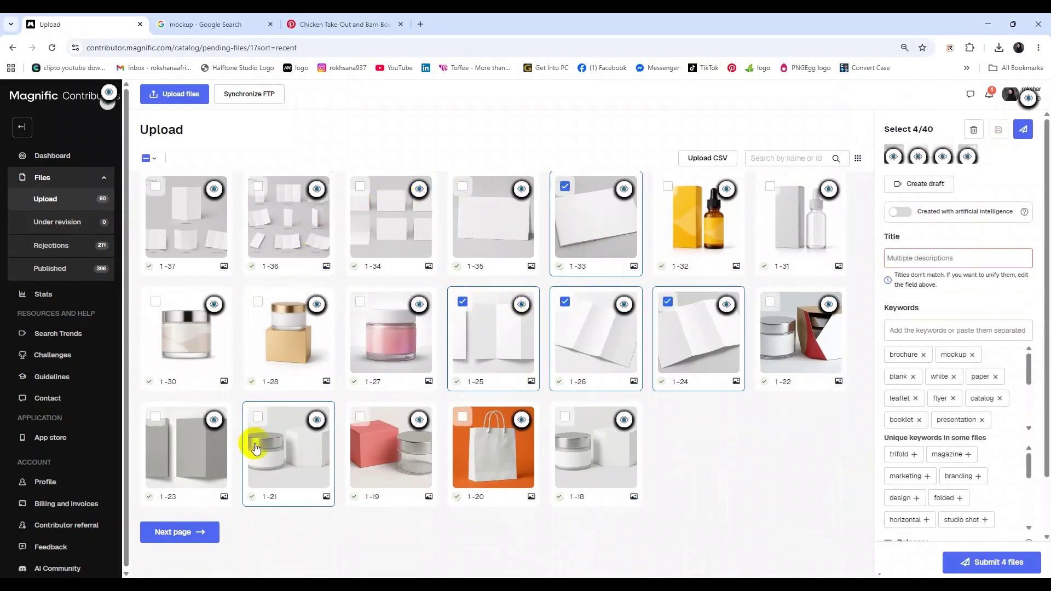
Add mockups 1 -21, 1 -19, 1 -20 and 1 -18 to the selection.
left_click(259, 418)
left_click(360, 417)
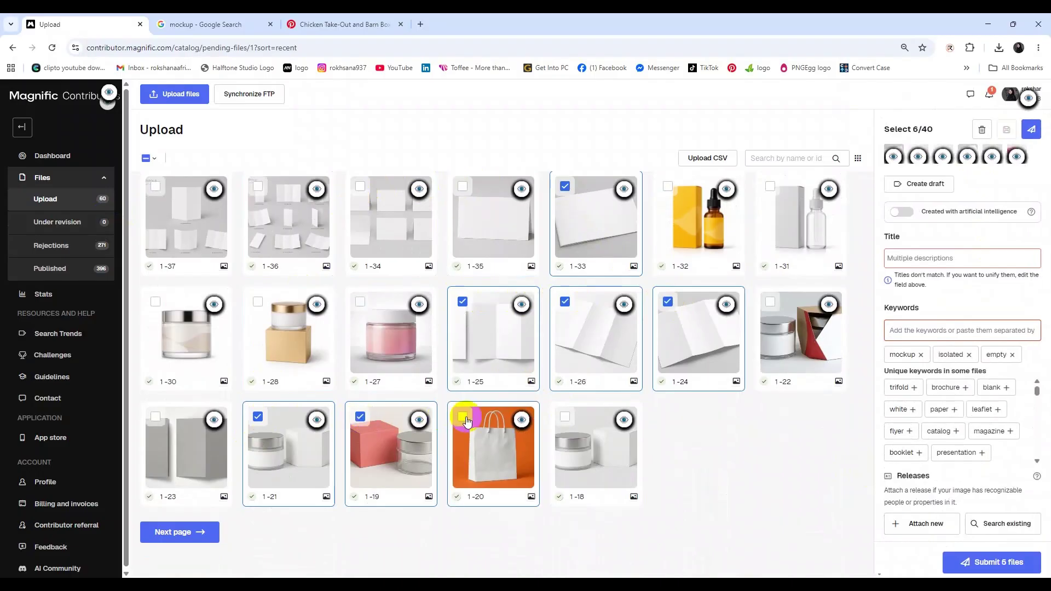
left_click(462, 417)
left_click(565, 417)
Add mockups 1 -31, 1 -47 and 1 -46 to the selection.
scroll(778, 329, "up", 2)
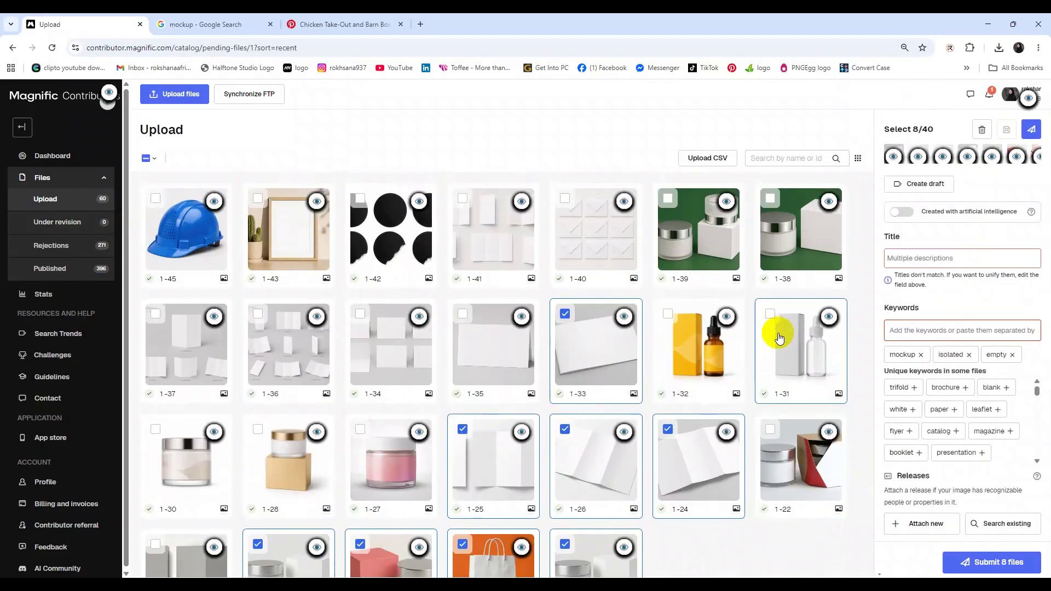
left_click(771, 313)
scroll(681, 303, "up", 3)
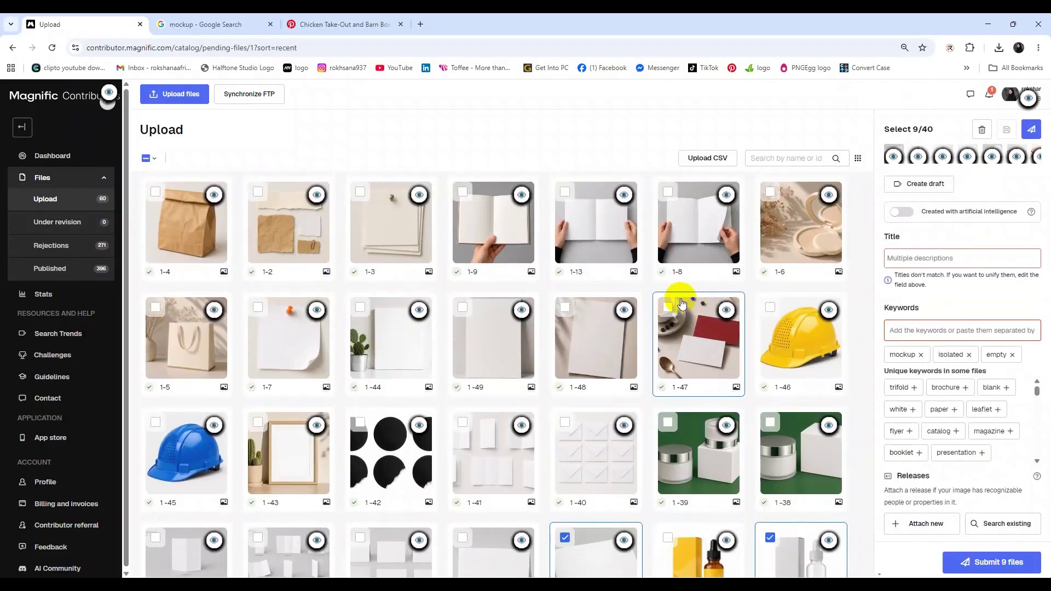
left_click(668, 307)
left_click(770, 307)
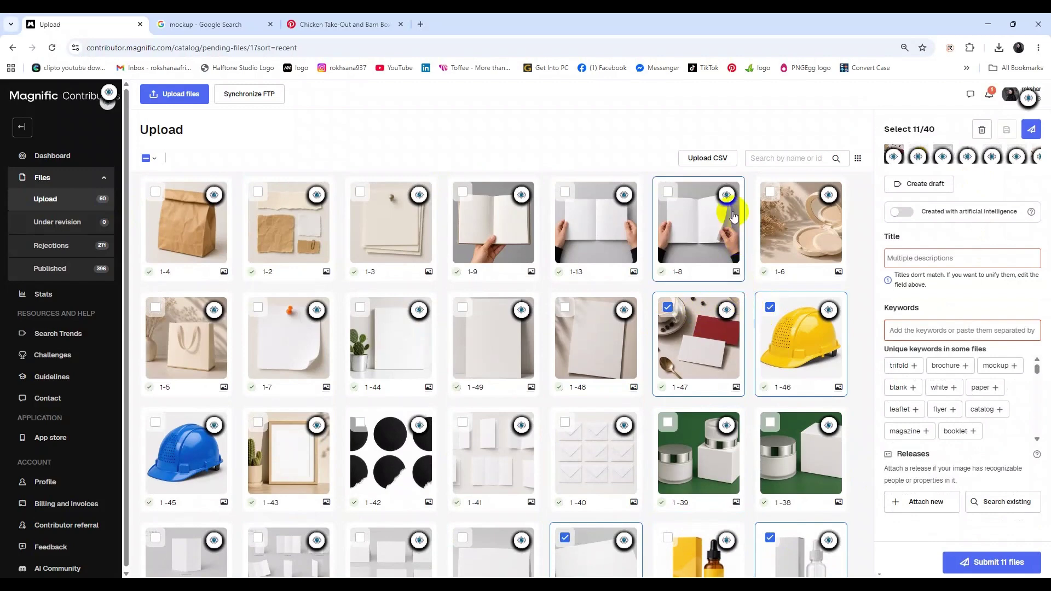
Add the hand-held book mockups 1-8, 1-13 and 1-9, and submit the 14 selected files for review.
left_click(666, 192)
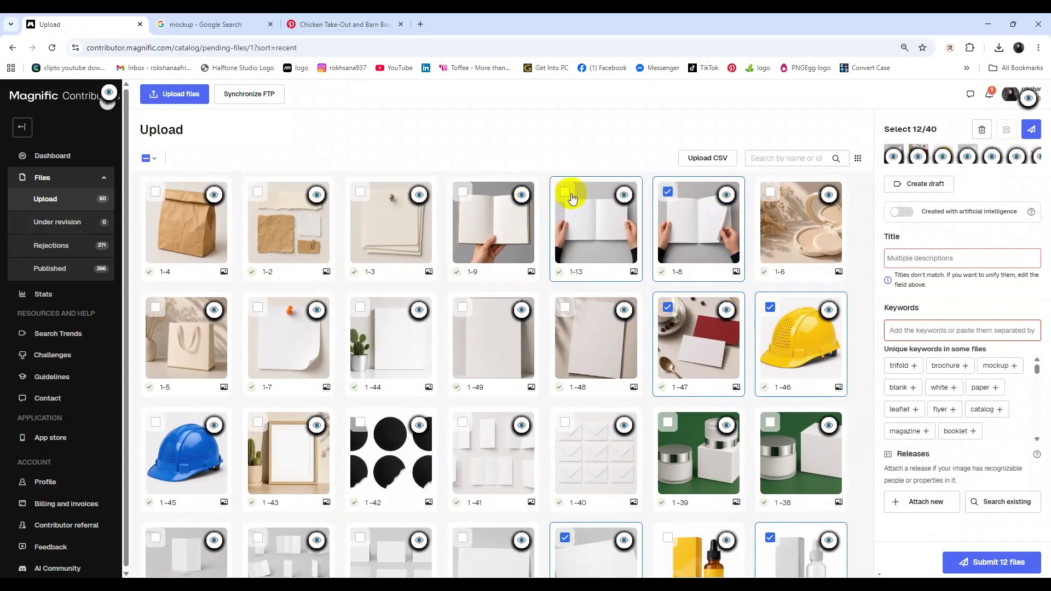
left_click(565, 192)
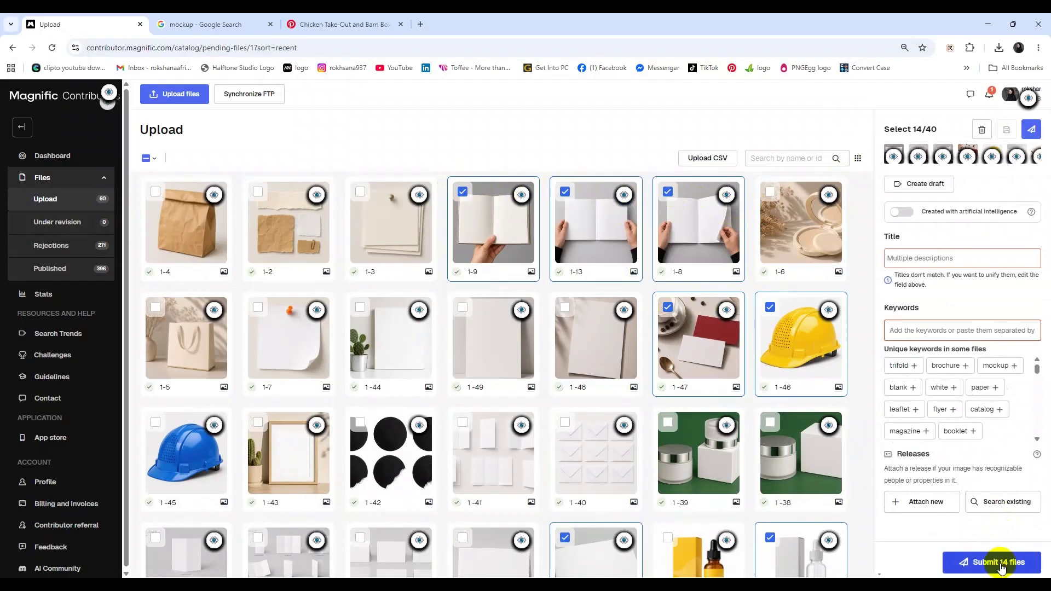
left_click(1001, 568)
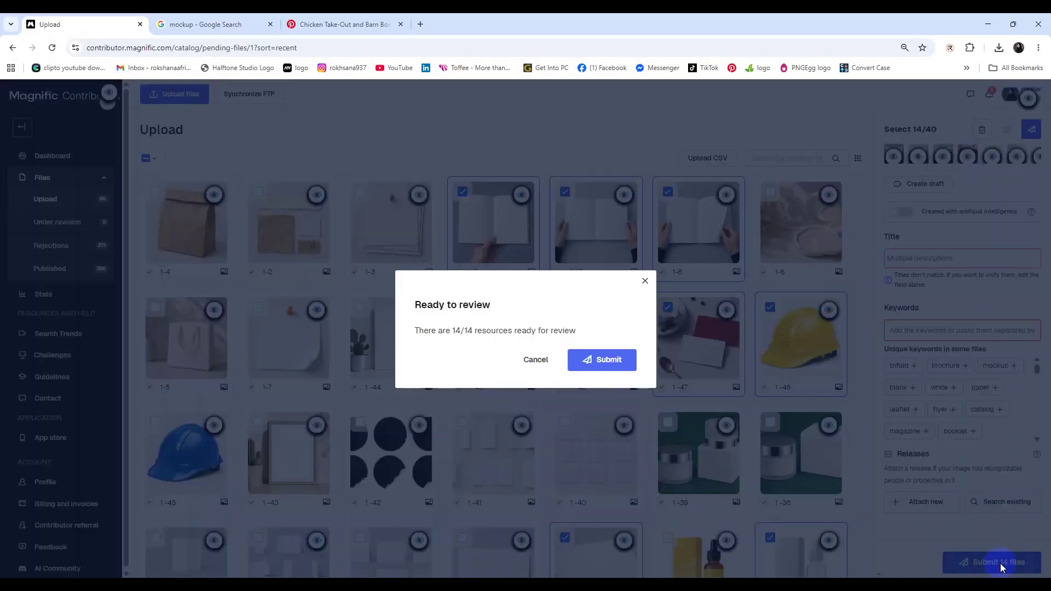
left_click(609, 360)
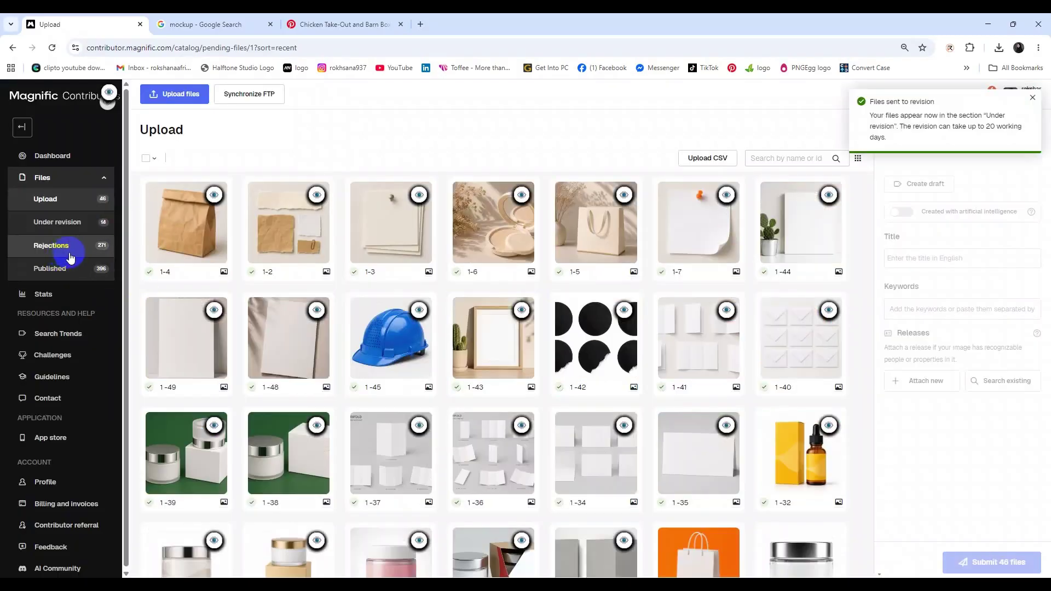
Select mockups 1 -45, 1 -48, 1 -49 and 1 -43 for another batch.
left_click(355, 308)
left_click(258, 310)
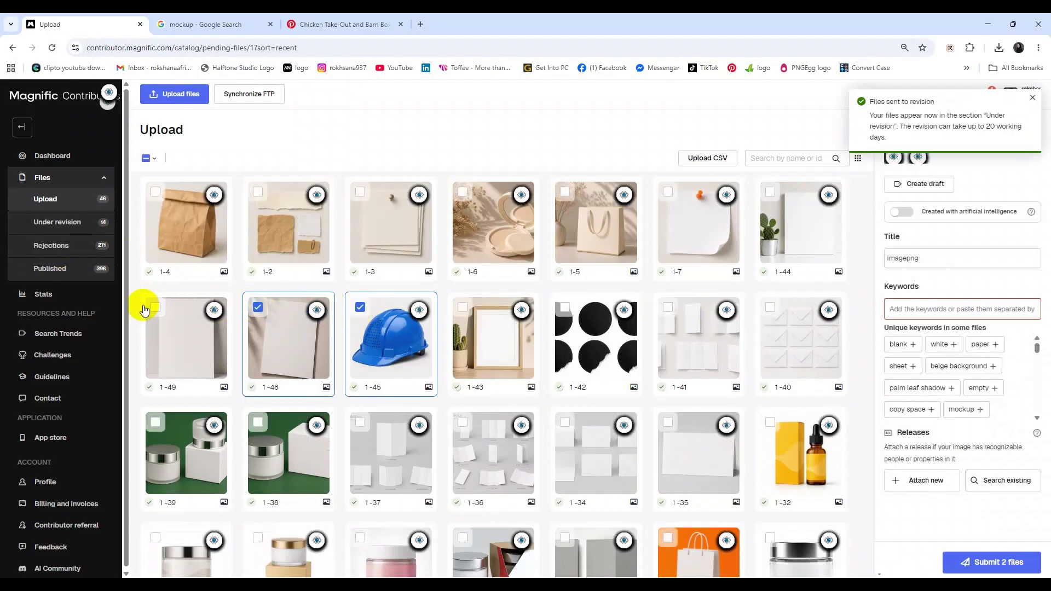
left_click(156, 307)
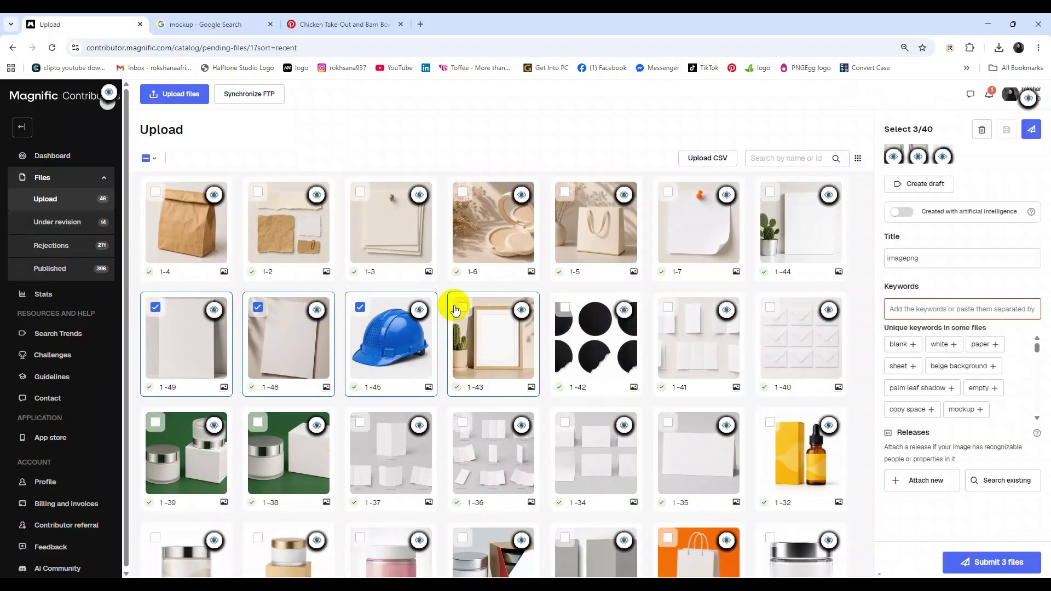
left_click(472, 312)
Add mockups 1 -32, 1 -16, 1 -9 and 1 -7 to the selection.
scroll(774, 328, "down", 2)
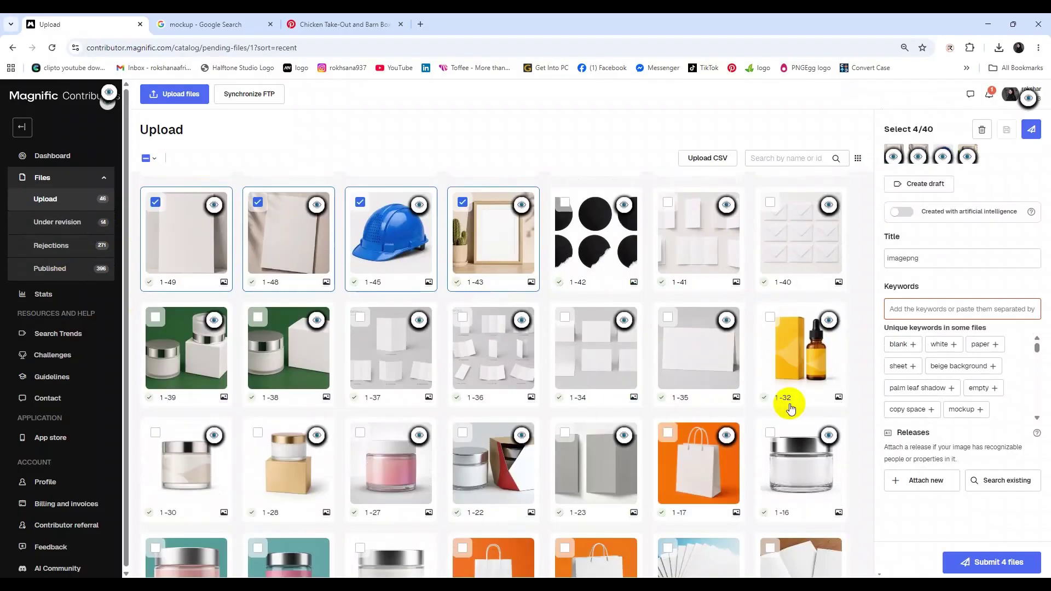
left_click(773, 326)
left_click(763, 421)
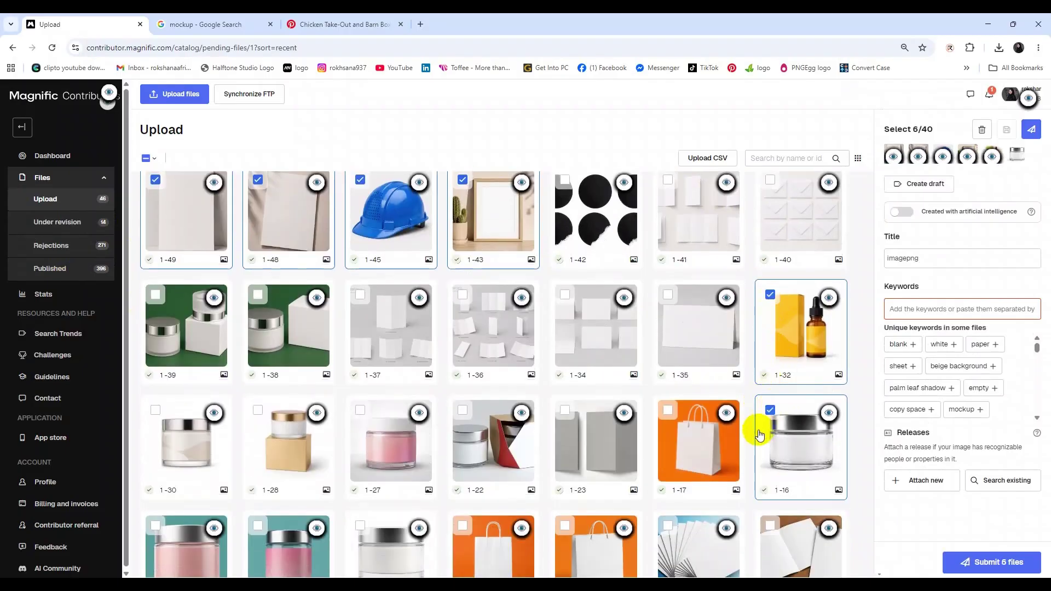
scroll(739, 446, "down", 2)
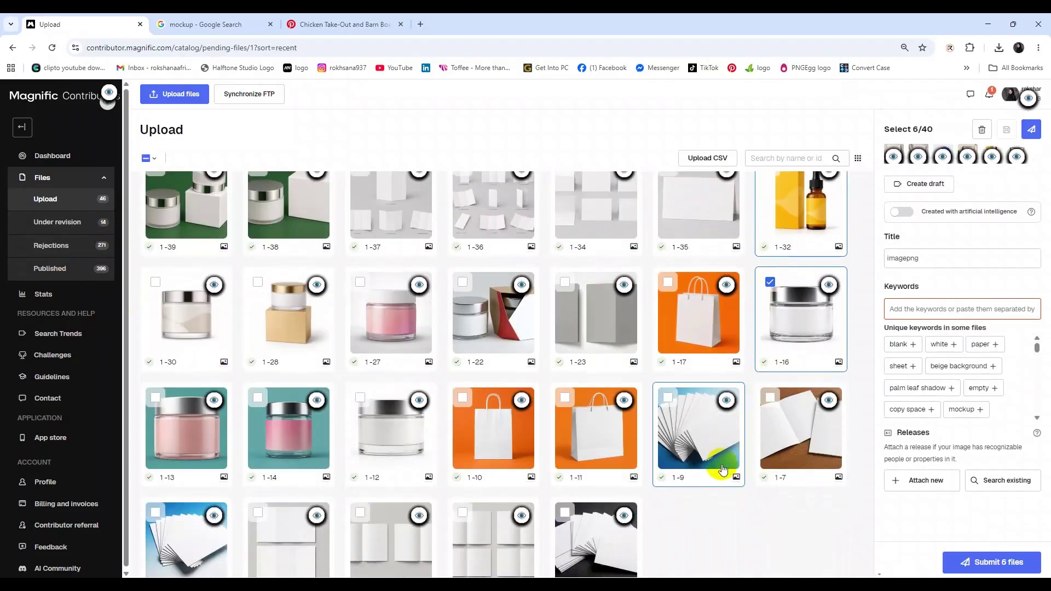
left_click(728, 408)
left_click(770, 395)
Add mockups 1 -5, 1 -6, 1 -8, 1 -12 and 1 -28 to the selection.
scroll(613, 446, "down", 2)
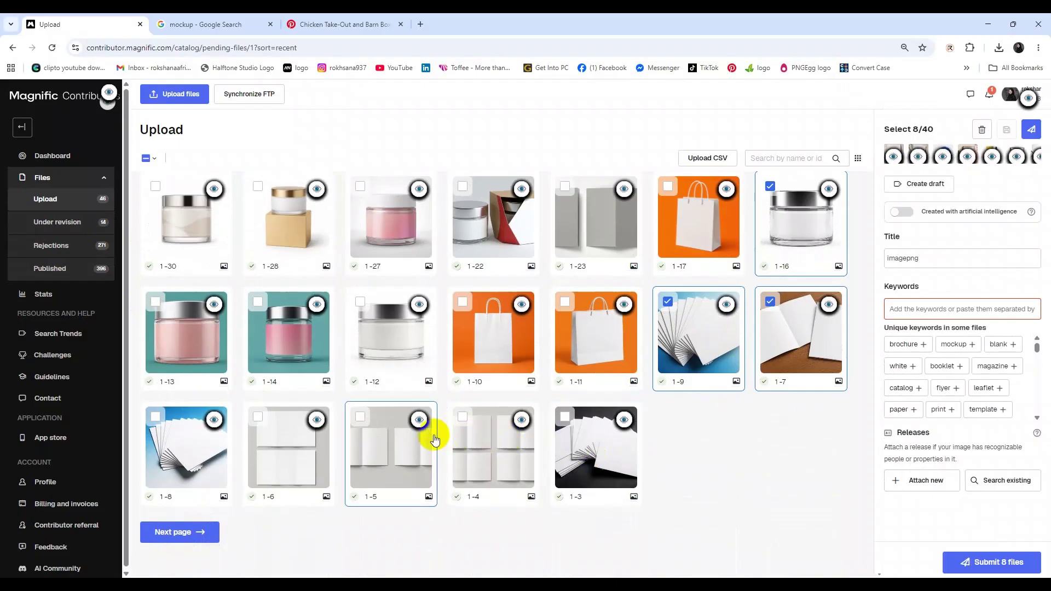
left_click(361, 417)
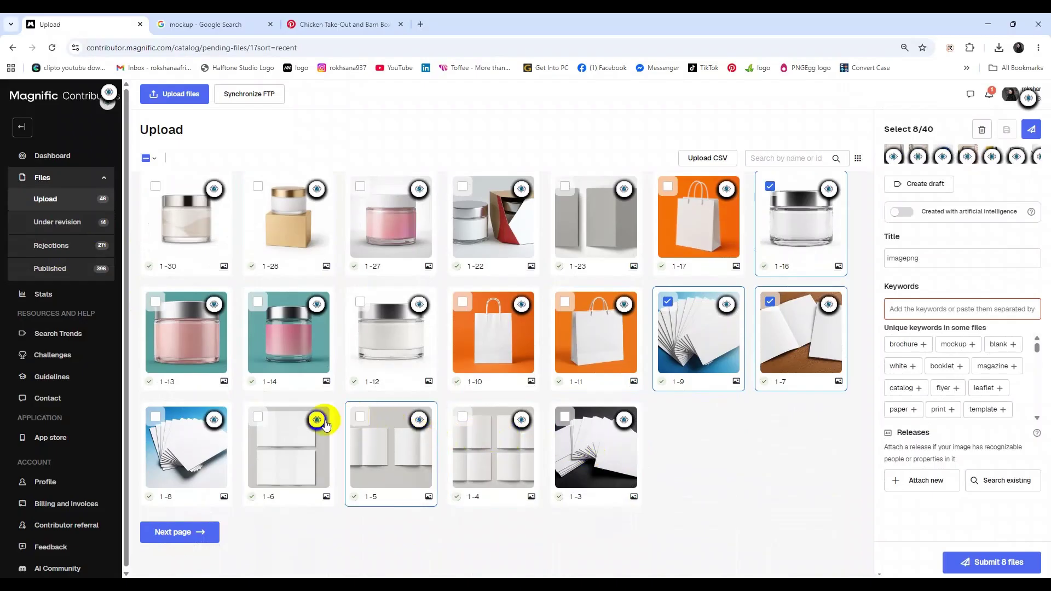
left_click(258, 419)
left_click(155, 417)
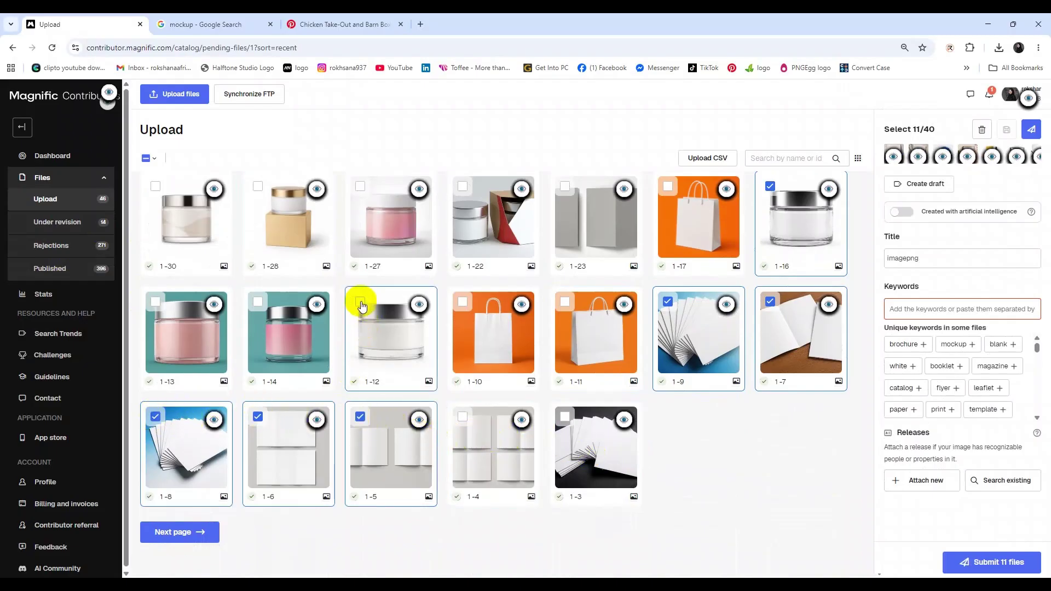
left_click(359, 303)
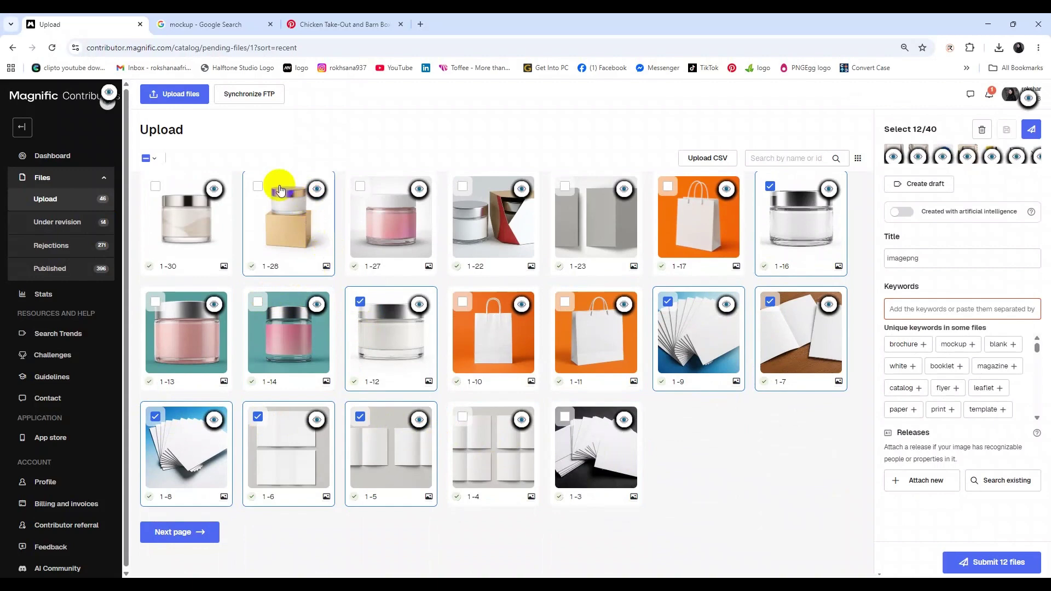
left_click(258, 186)
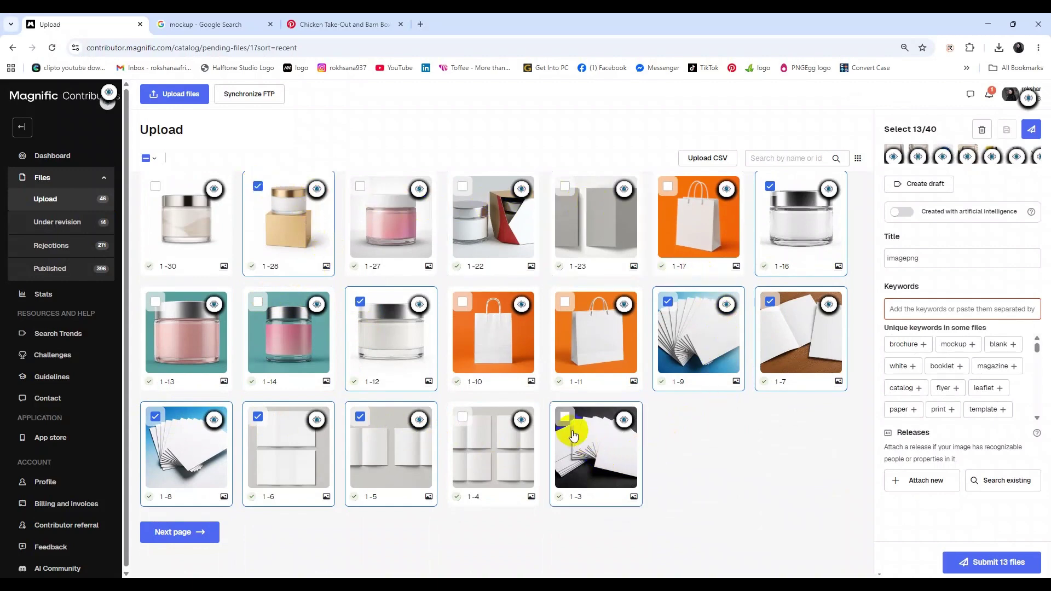
Add mockup 1 -3 and try to submit the 14 selected files for review.
left_click(566, 416)
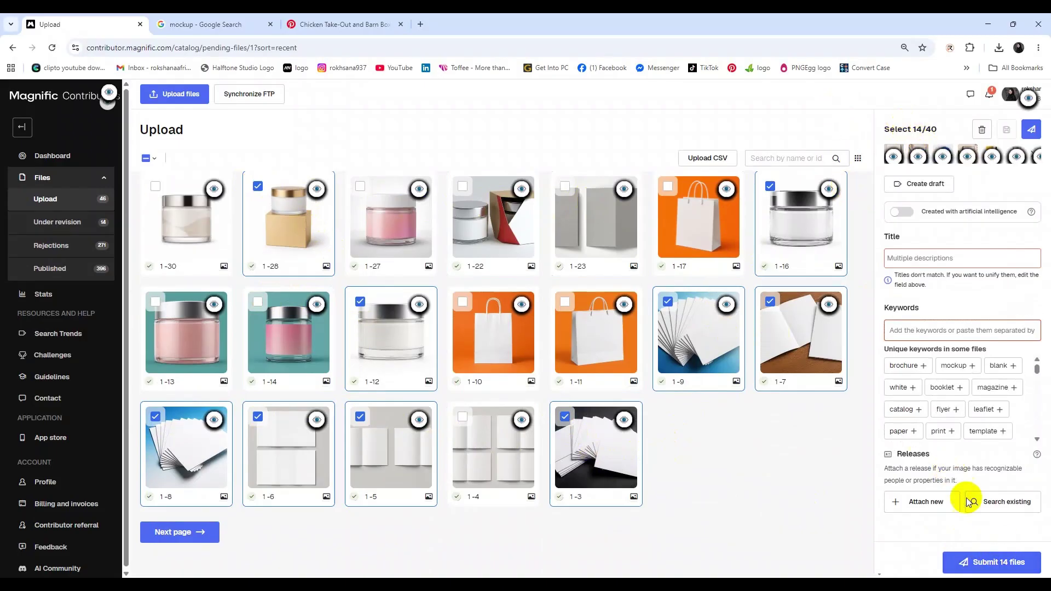
left_click(1004, 562)
left_click(608, 359)
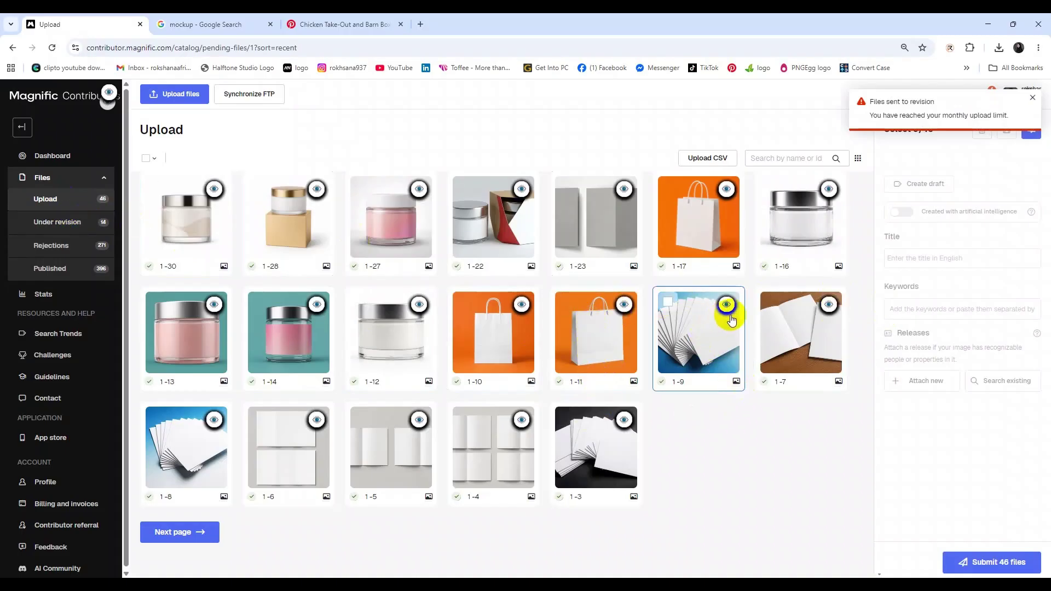
Select mockups 1 -7, 1 -17, 1 -23 and 1 -12 for a smaller batch.
left_click(770, 302)
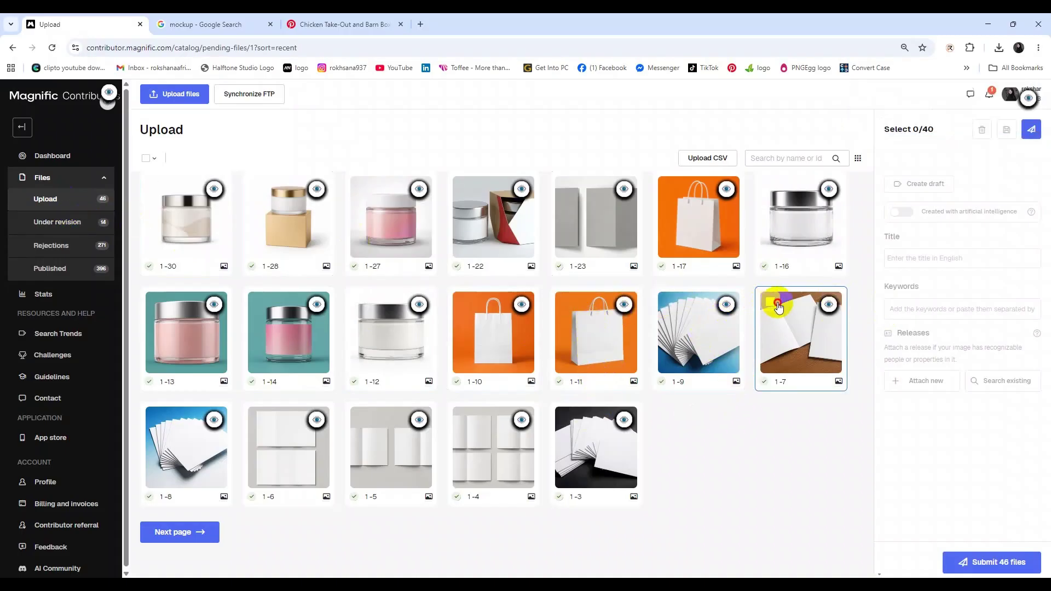
left_click(668, 189)
left_click(565, 186)
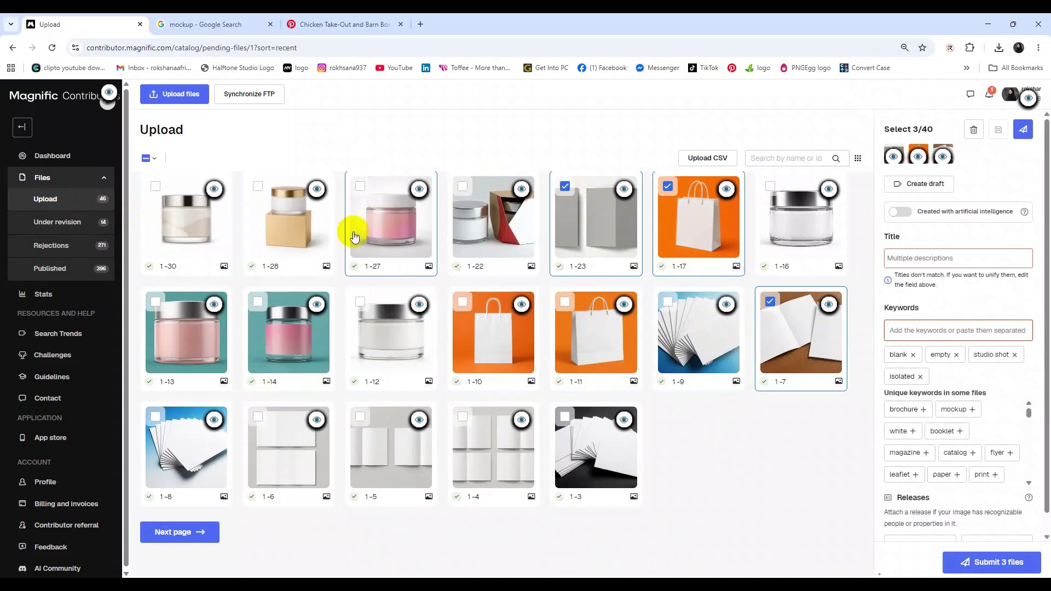
scroll(375, 323, "up", 2)
left_click(416, 467)
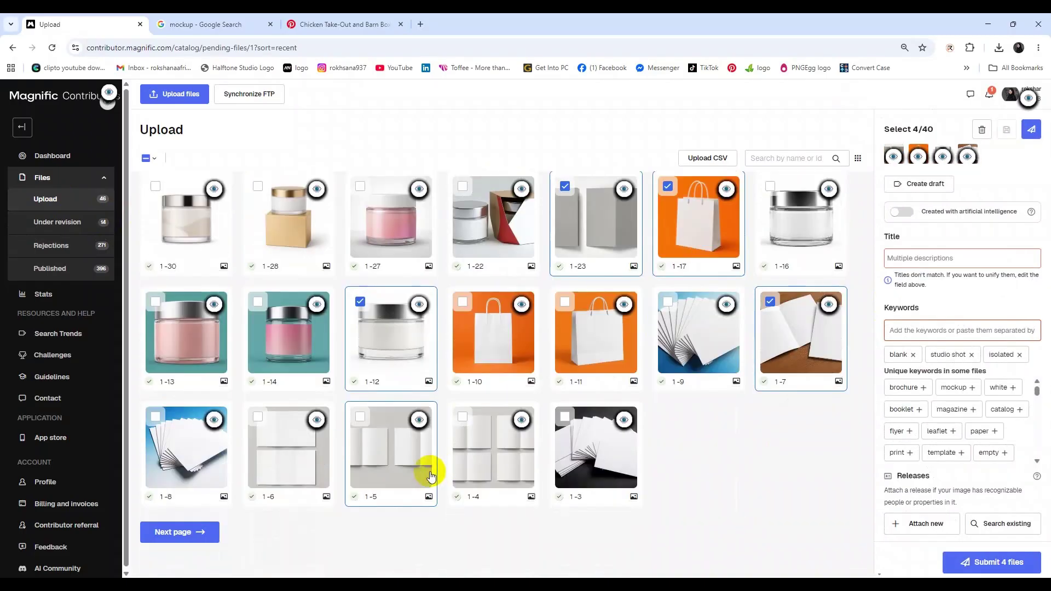
Add mockups 1 -5, 1 -4, 1 -6 and 1 -8 to the selection.
left_click(359, 418)
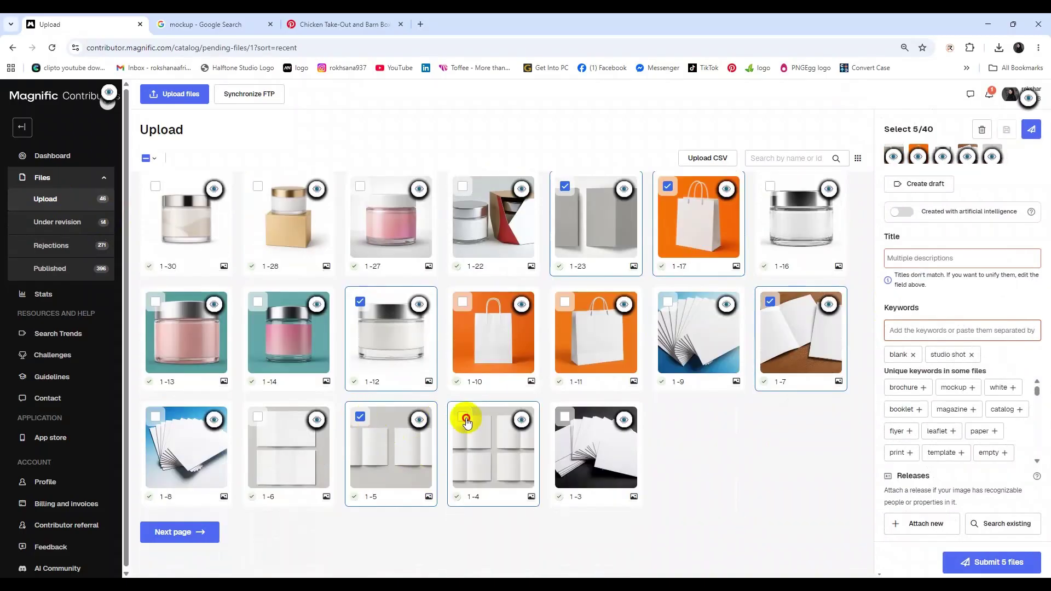
left_click(463, 418)
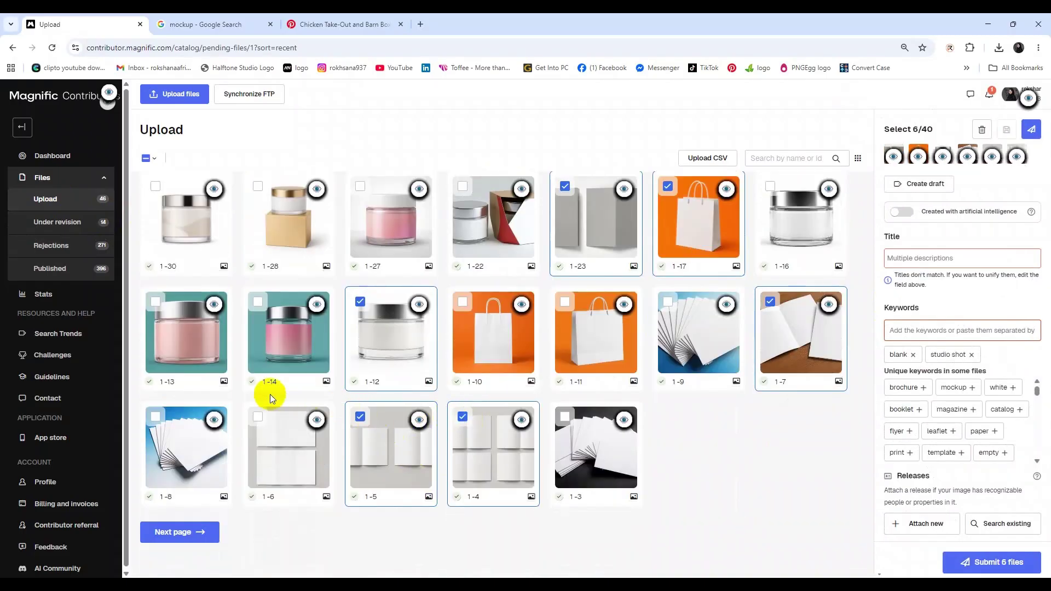
left_click(258, 420)
left_click(155, 418)
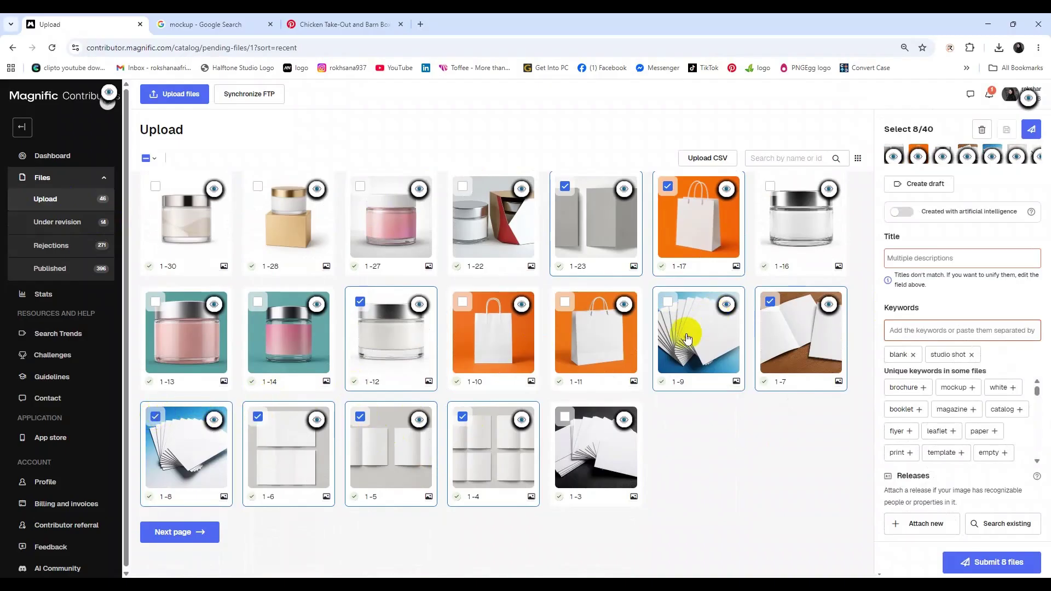
Add mockups 1 -16 and 1 -11, and submit the 10 selected files for review.
left_click(772, 188)
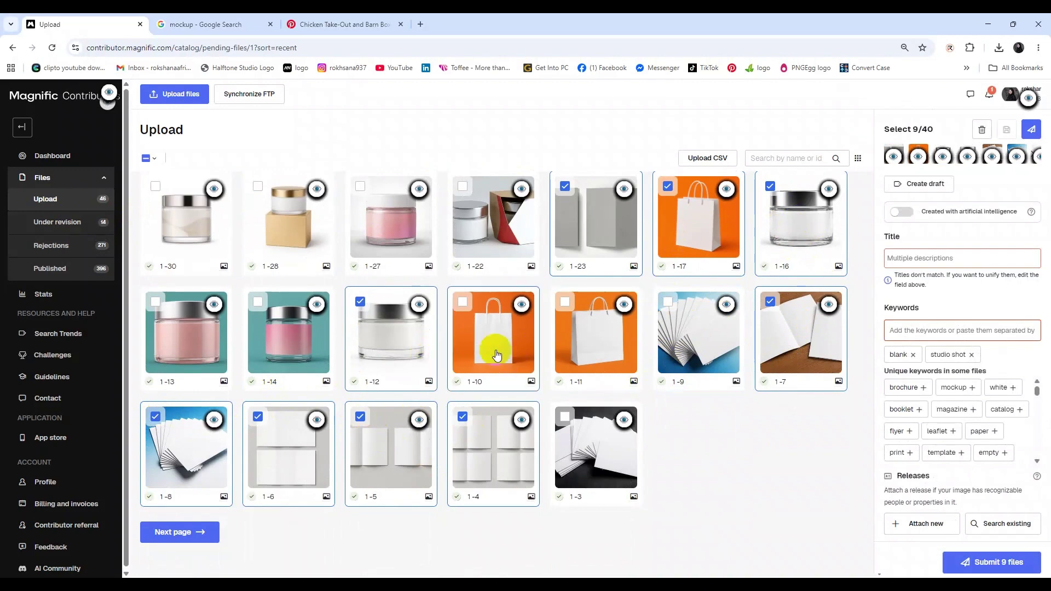
left_click(565, 303)
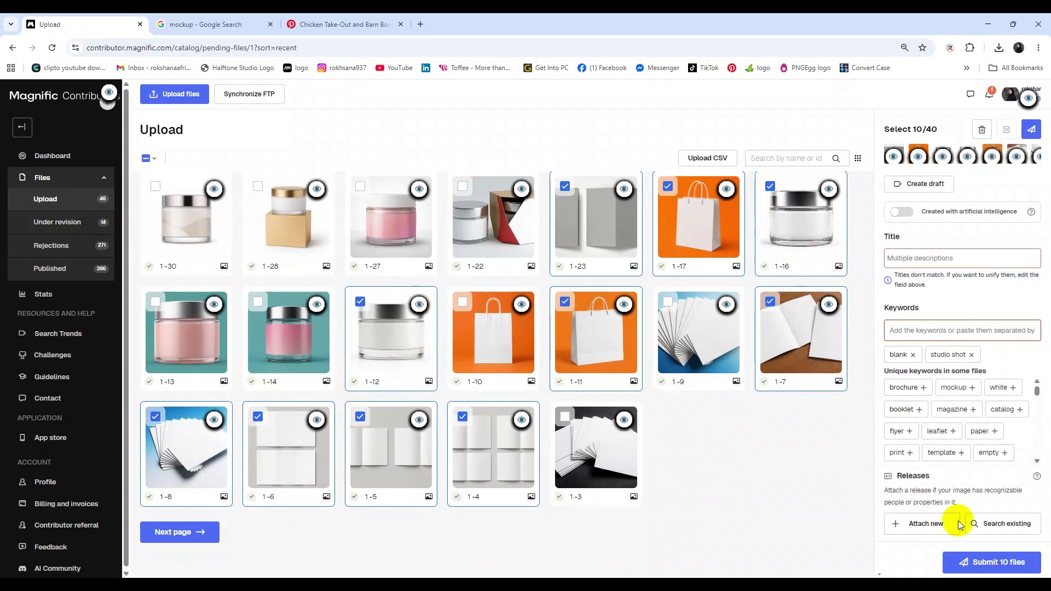
left_click(997, 564)
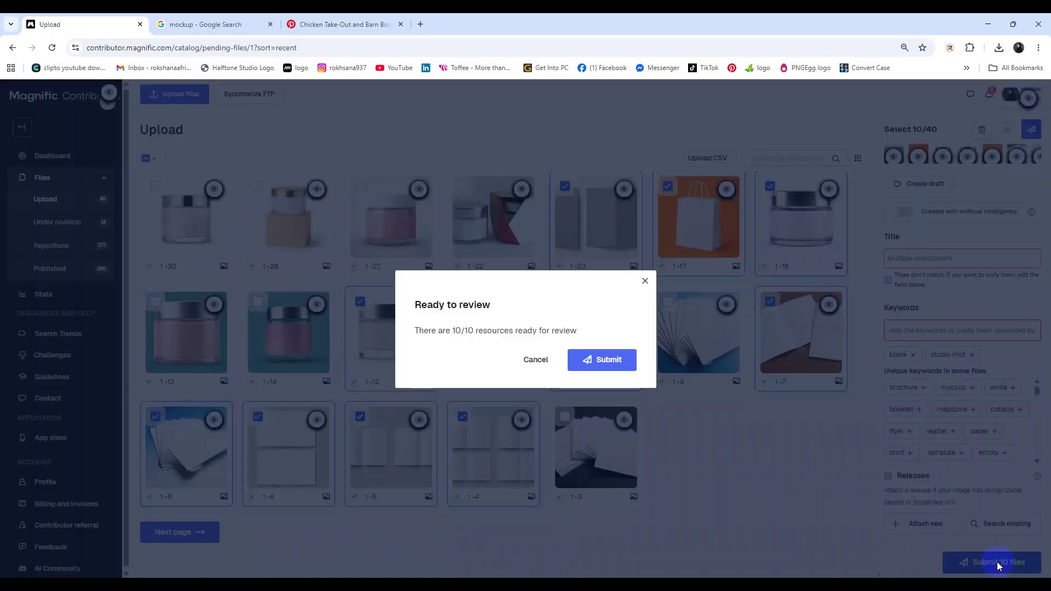
left_click(609, 361)
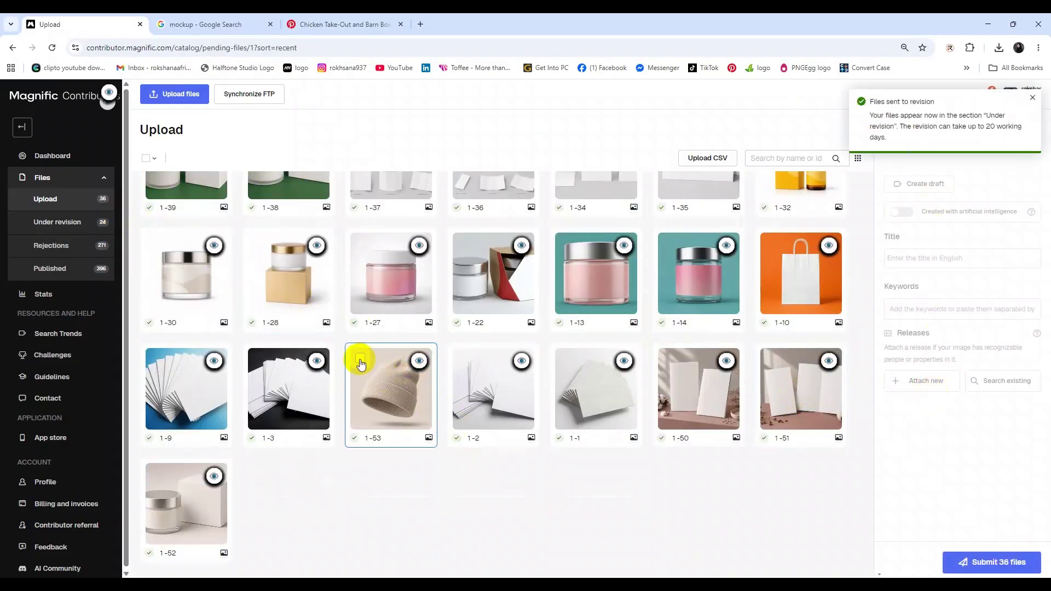
Select mockups 1 -53, 1 -50, 1 -51, 1 -10, 1 -52 and 1 -9, and try to submit the 6 files for review.
left_click(360, 360)
left_click(668, 358)
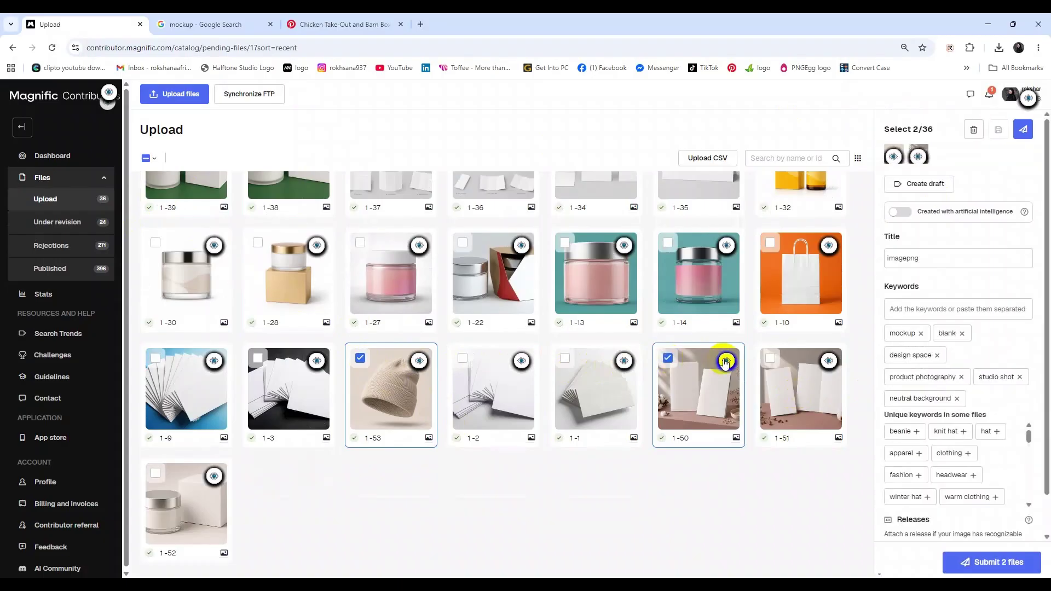
left_click(772, 358)
left_click(771, 243)
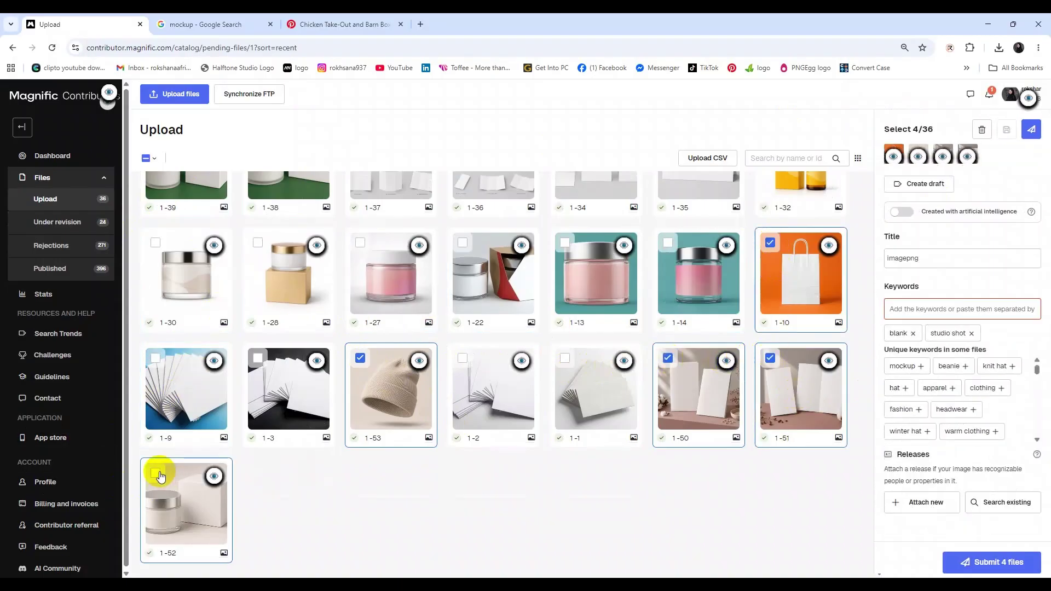
left_click(156, 474)
left_click(156, 361)
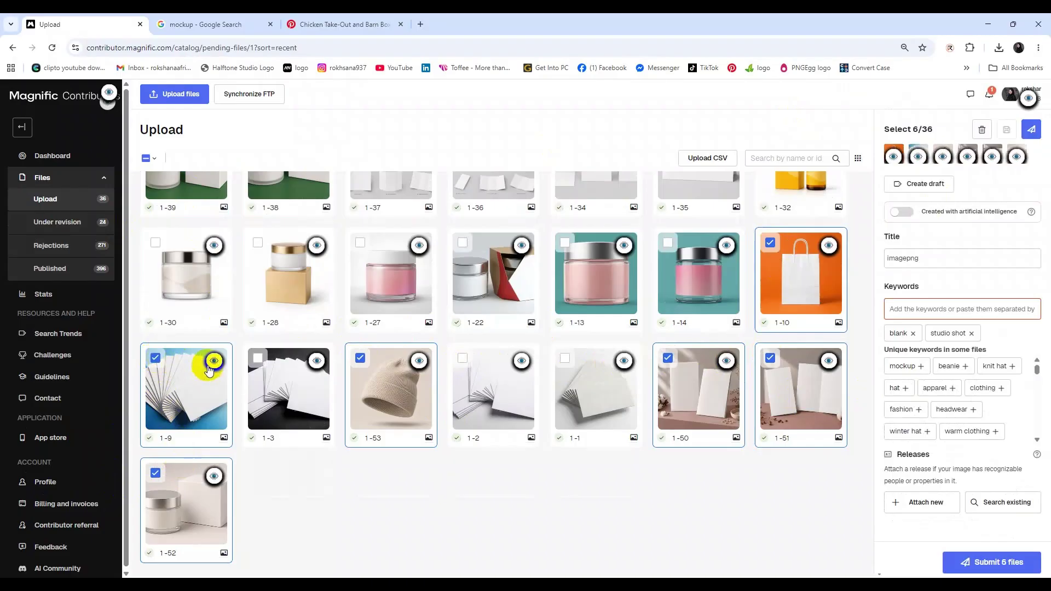
scroll(165, 361, "up", 5)
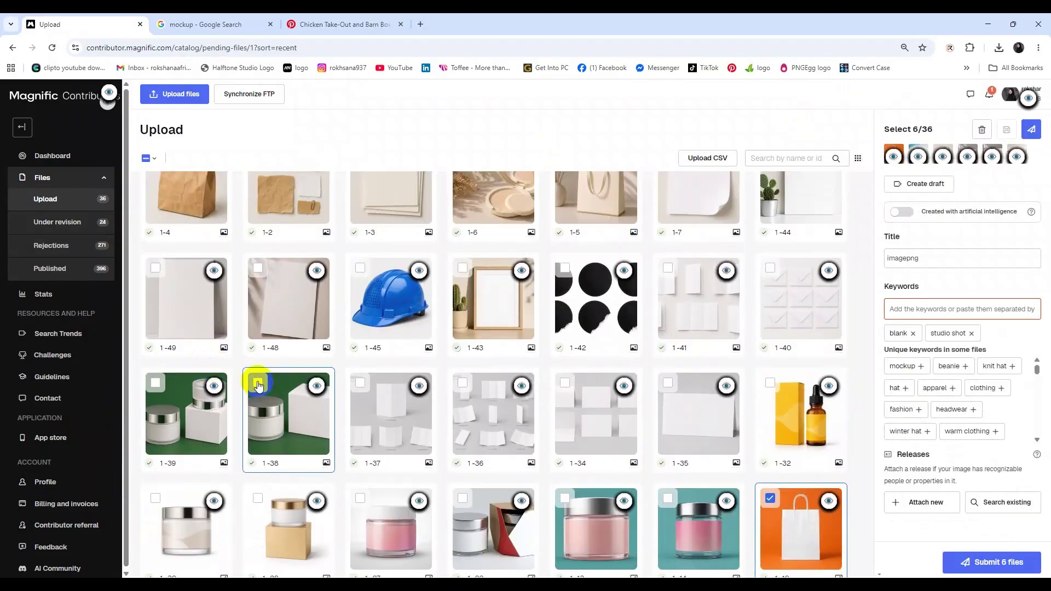
left_click(992, 562)
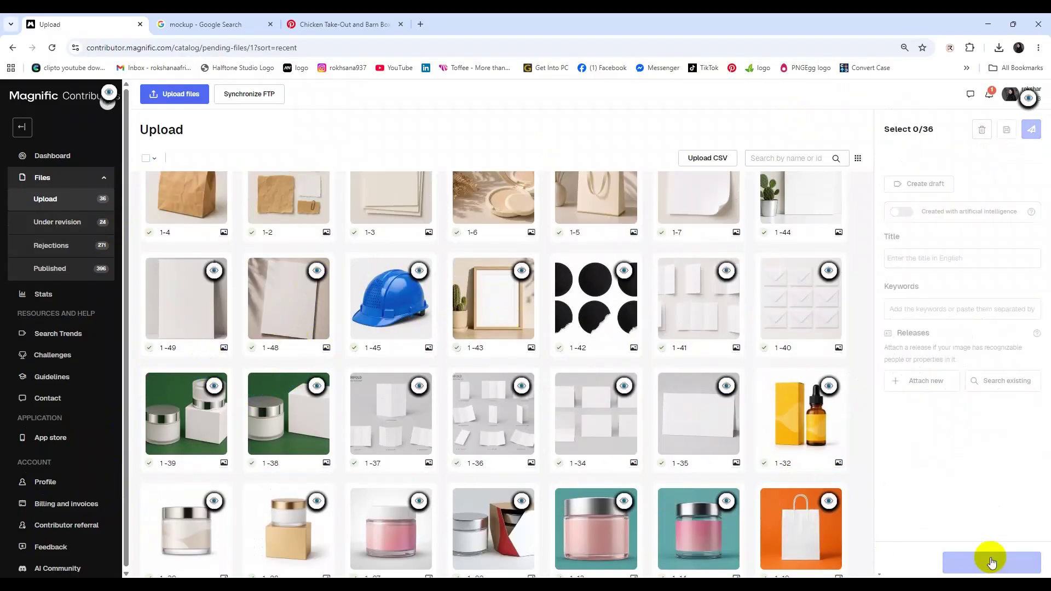
left_click(1032, 98)
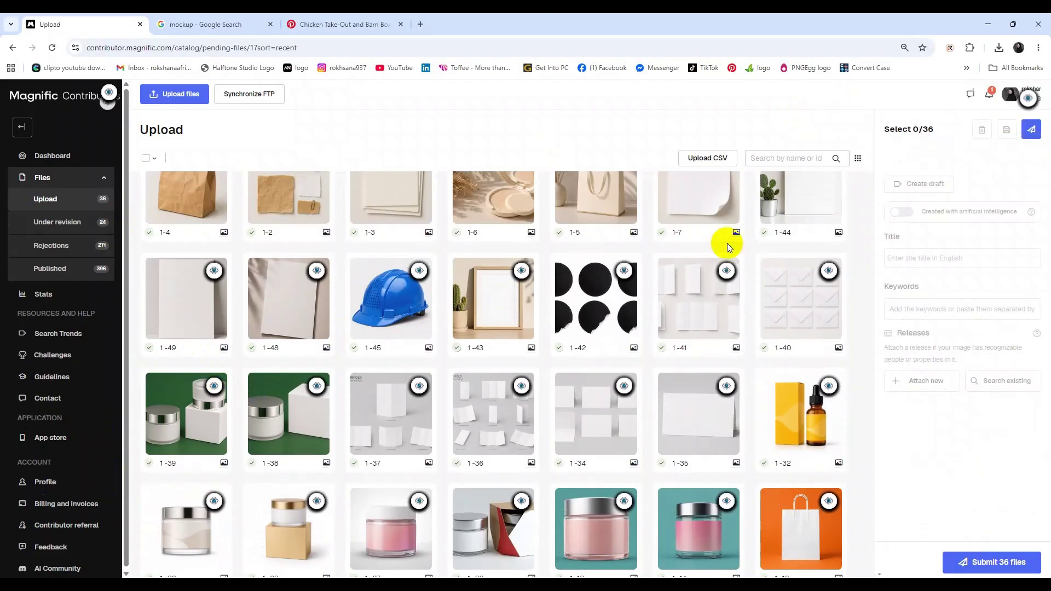
Select mockups 1 -9, 1 -52, 1 -10, 1 -28 and 1 -38, and try to submit the 5 files for review.
scroll(481, 347, "down", 5)
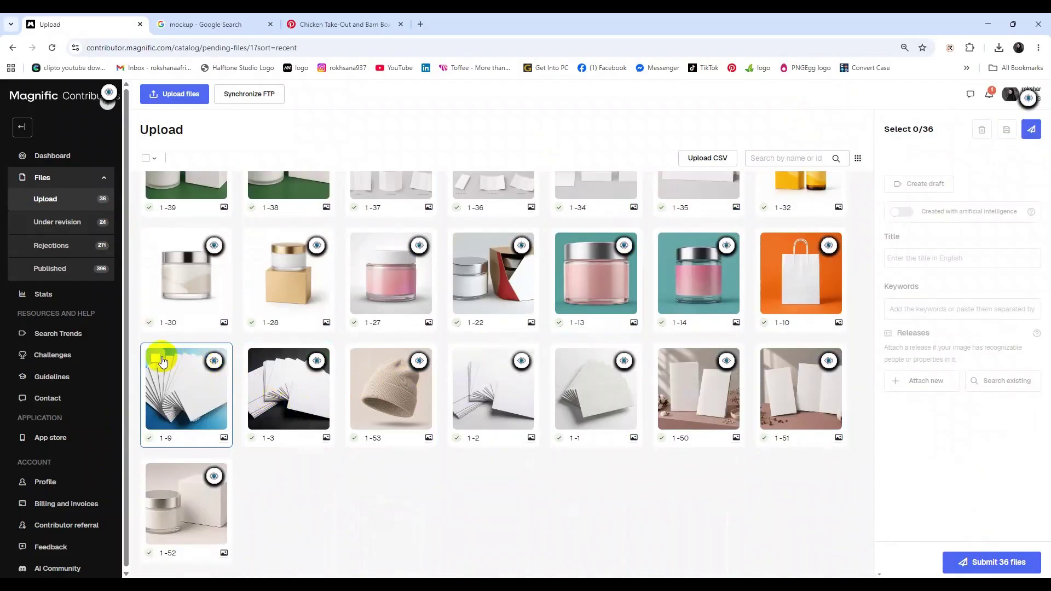
left_click(154, 359)
left_click(156, 474)
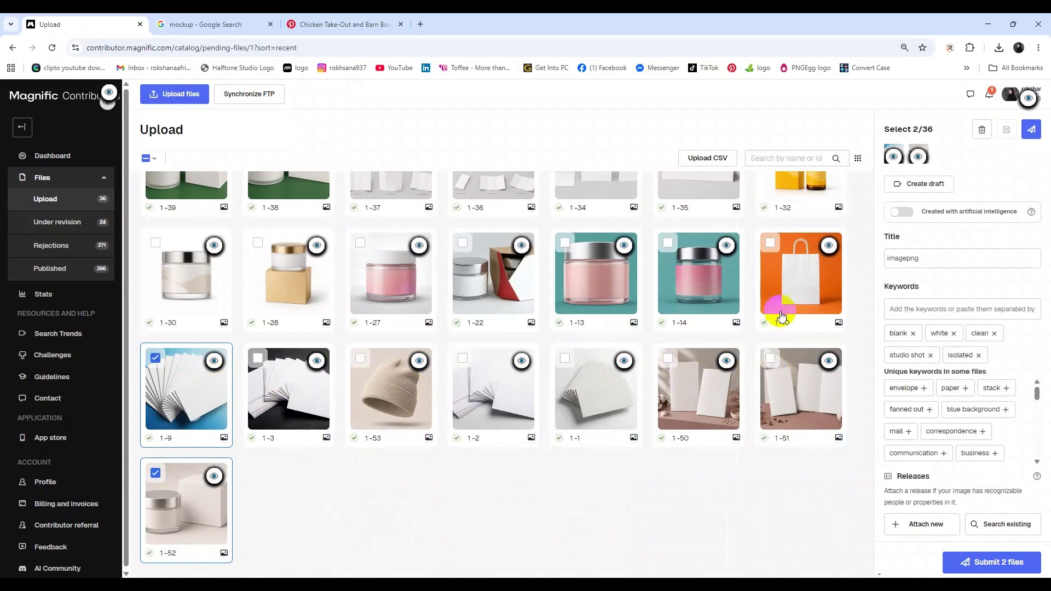
left_click(771, 244)
scroll(493, 282, "up", 3)
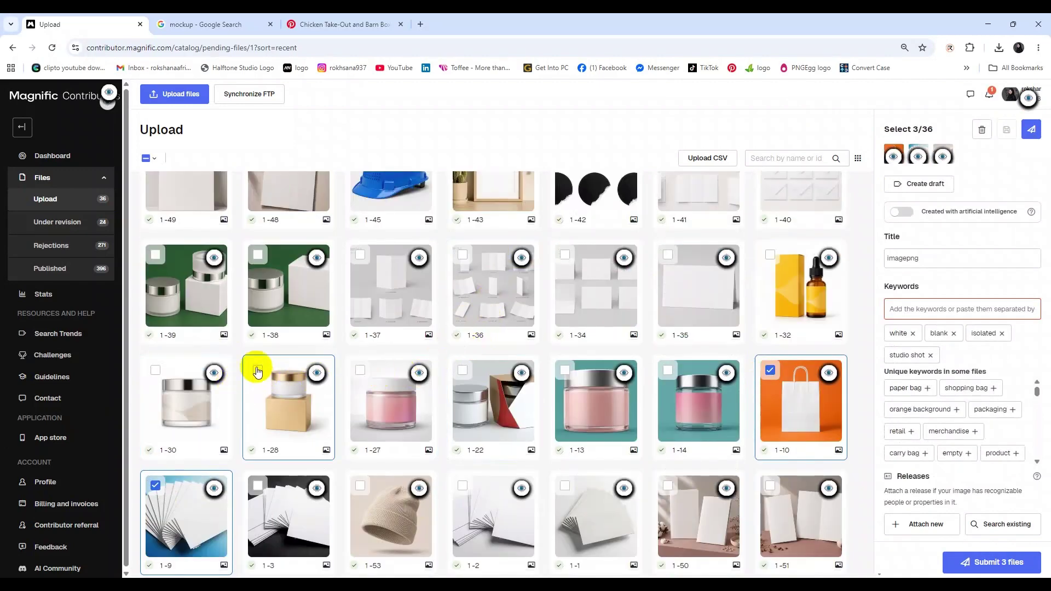
left_click(259, 374)
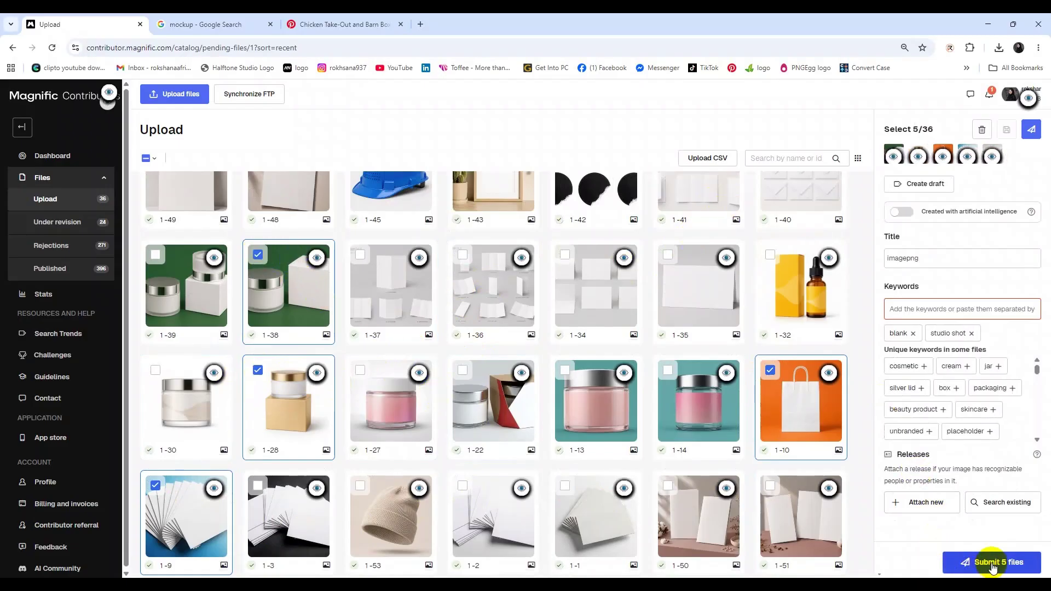
left_click(983, 558)
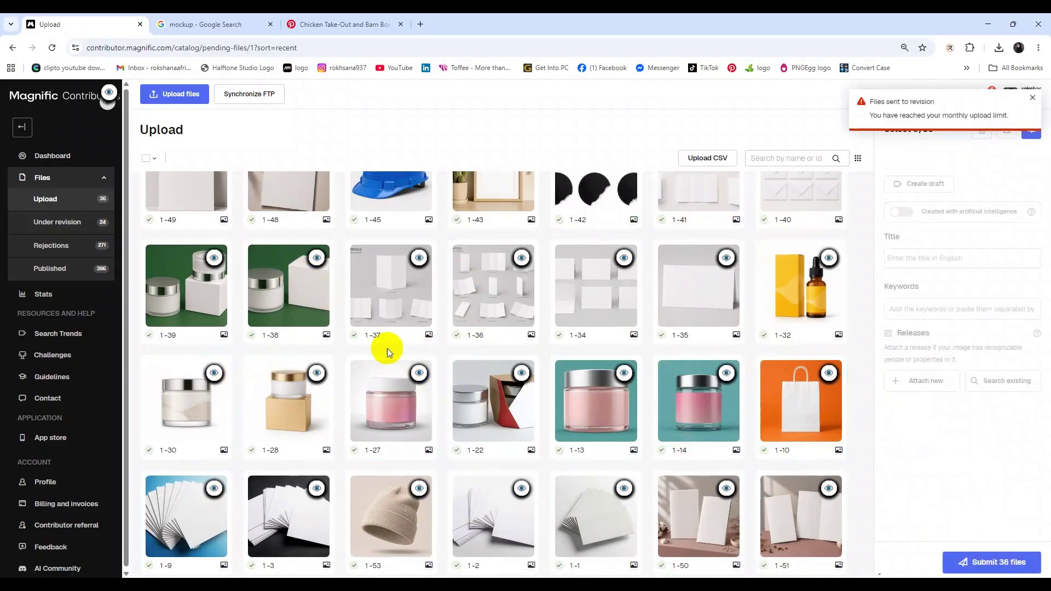
Select mockups 1 -38, 1 -39 and 1 -52, and try to submit the 3 files for review.
scroll(274, 295, "up", 2)
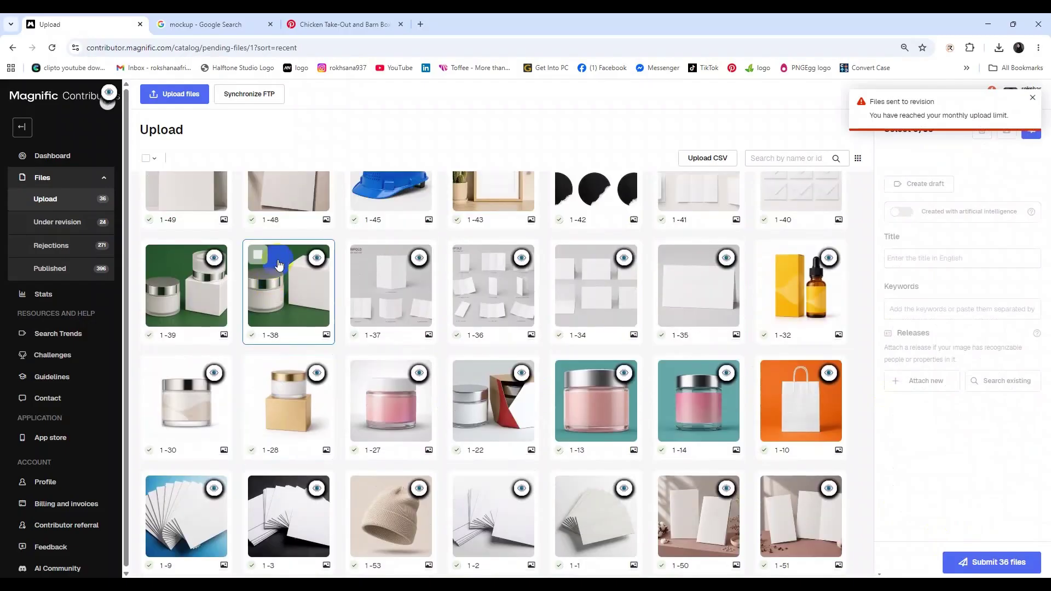
left_click(258, 255)
left_click(155, 254)
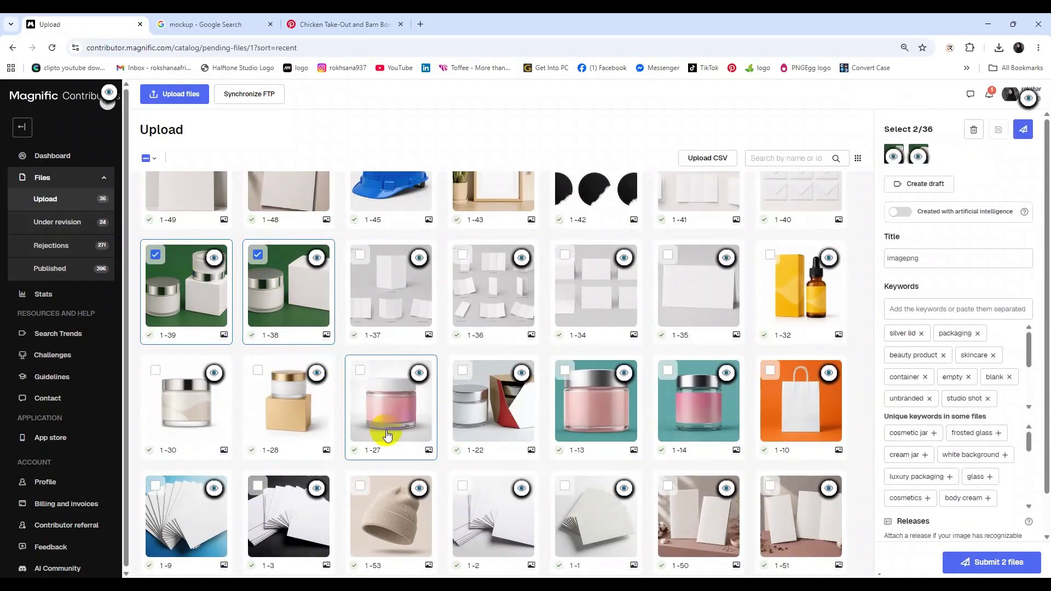
scroll(262, 471, "down", 2)
left_click(155, 473)
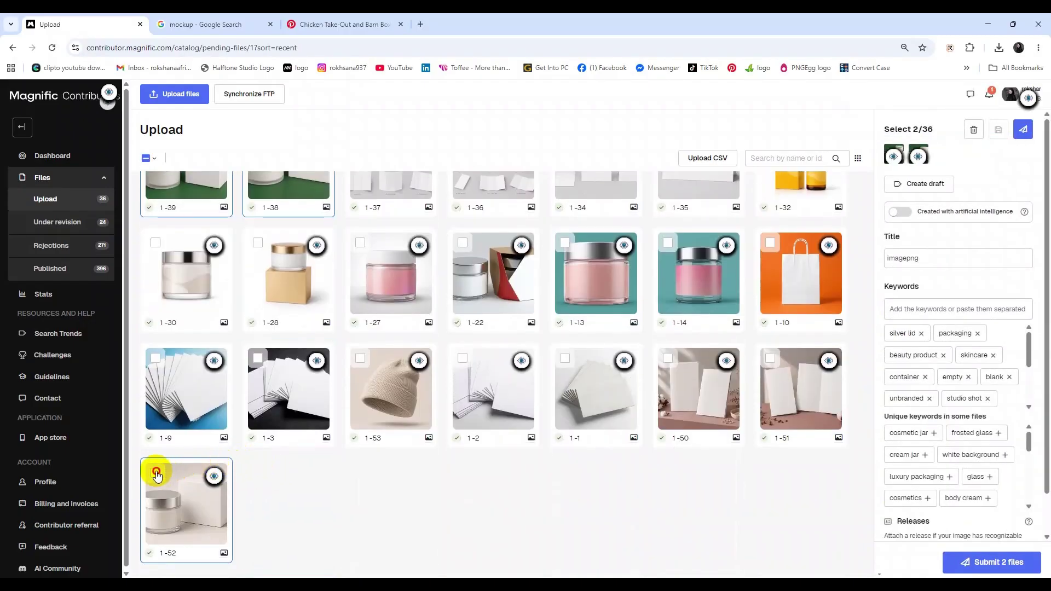
left_click(988, 562)
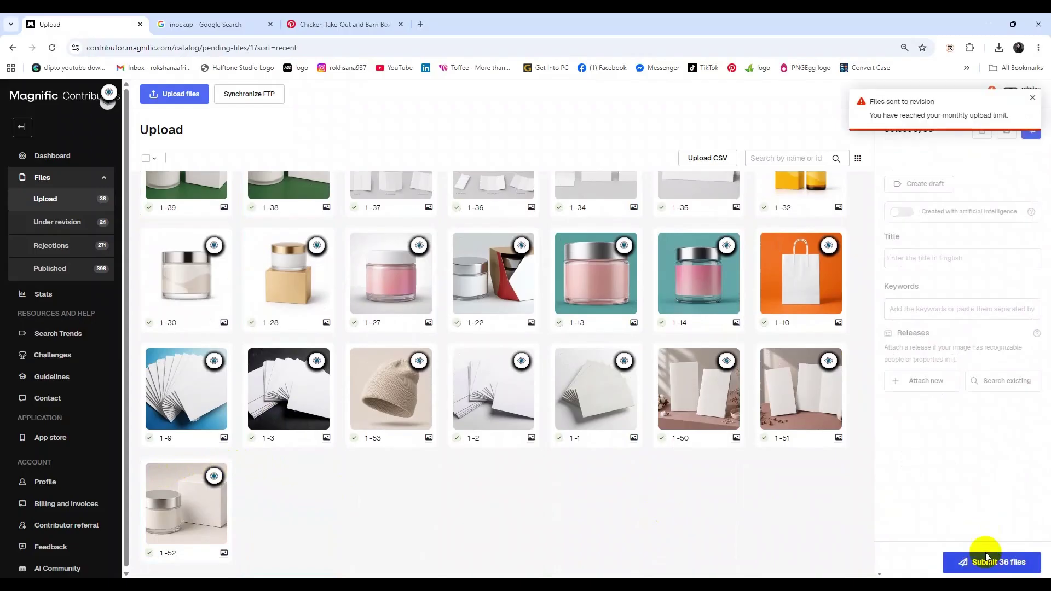
left_click(1033, 97)
Submit mockups 1 -52 and 1 -38 for review one file at a time.
scroll(469, 356, "up", 2)
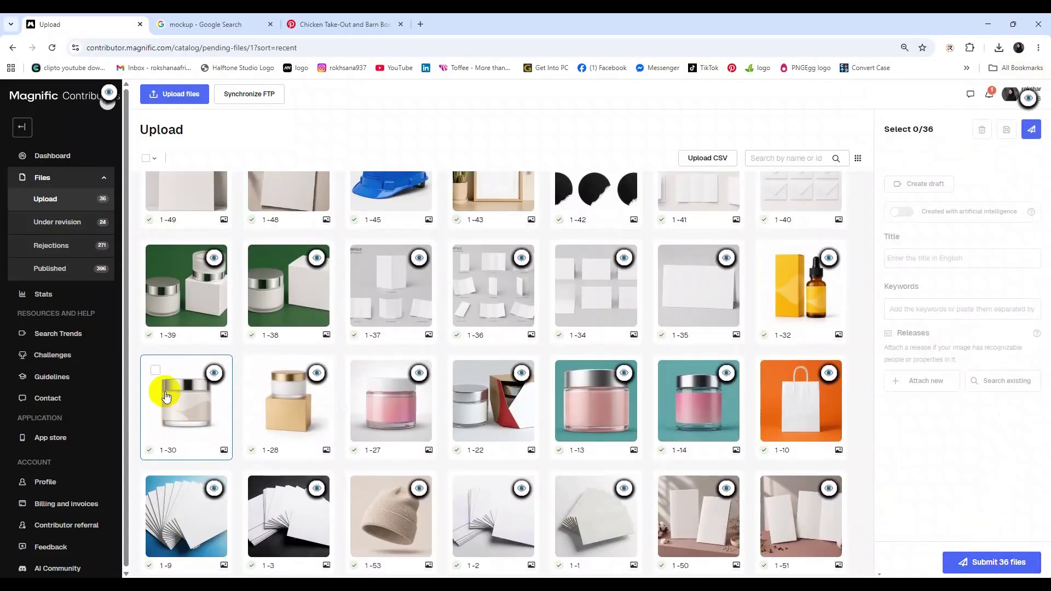
scroll(251, 291, "down", 2)
left_click(156, 472)
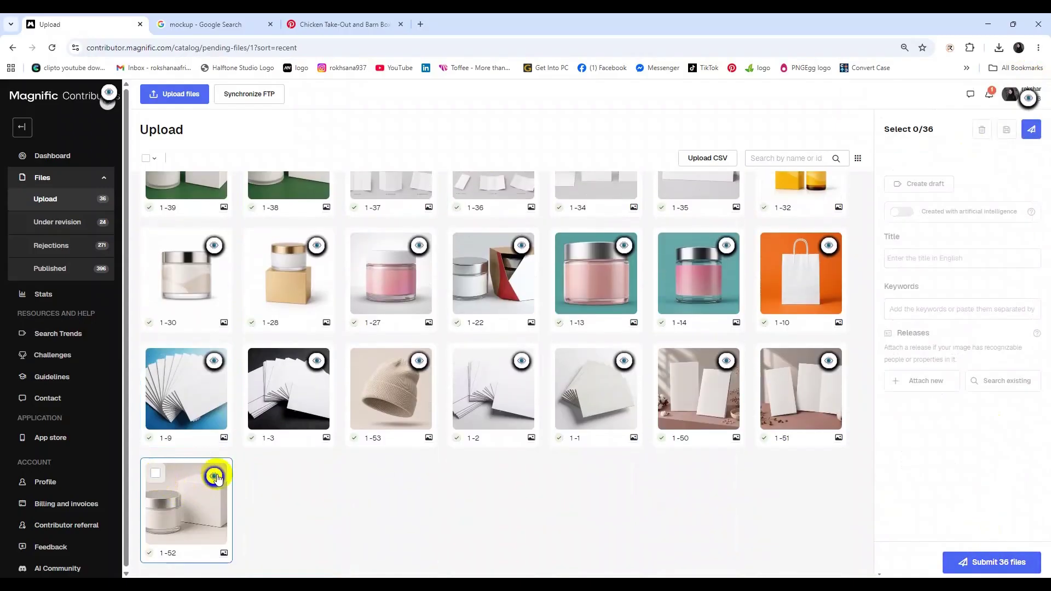
left_click(971, 561)
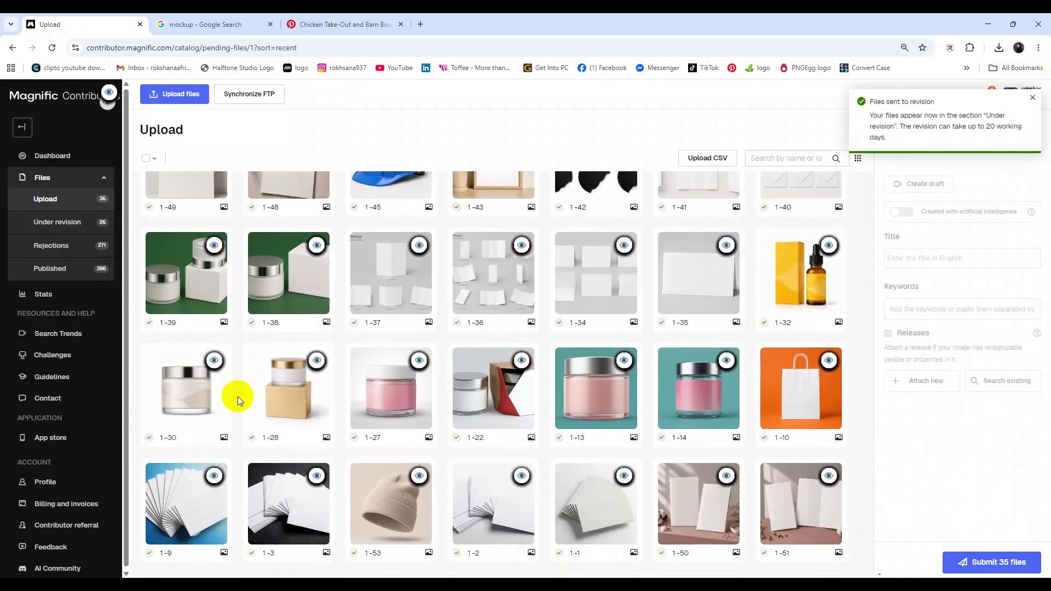
left_click(258, 241)
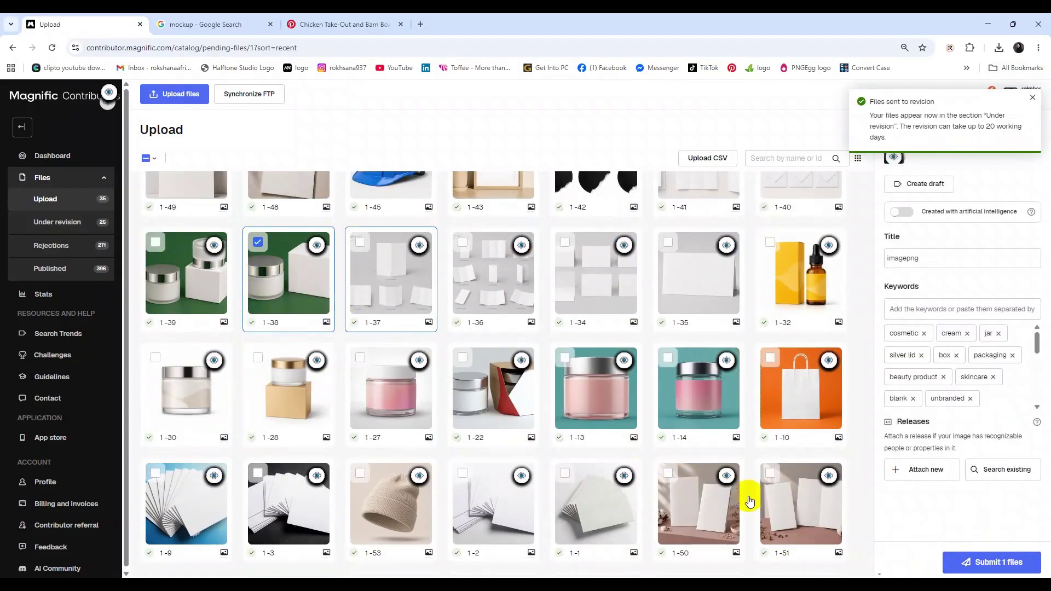
left_click(1011, 569)
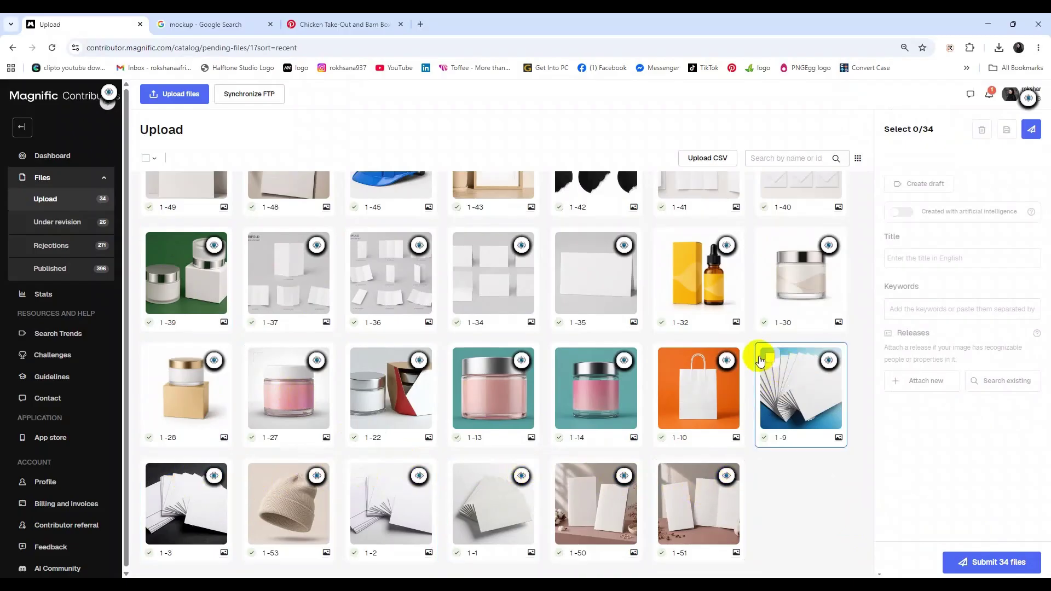
Try to submit the orange-background paper bag mockup 1 -10 for review on its own.
left_click(668, 358)
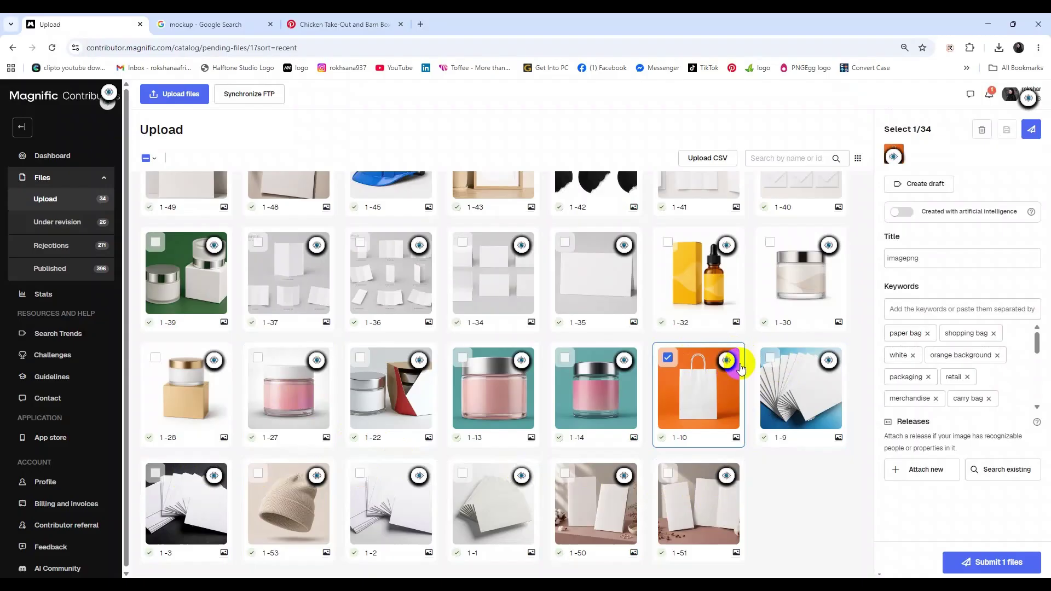
left_click(983, 567)
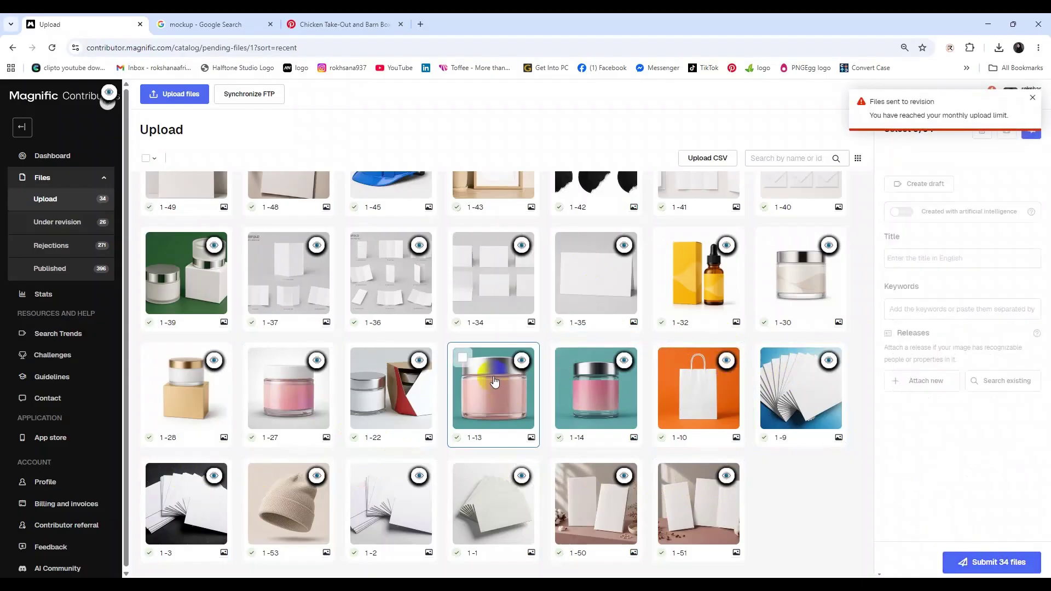
Open the list of files under revision and look through the submitted mockups.
left_click(102, 224)
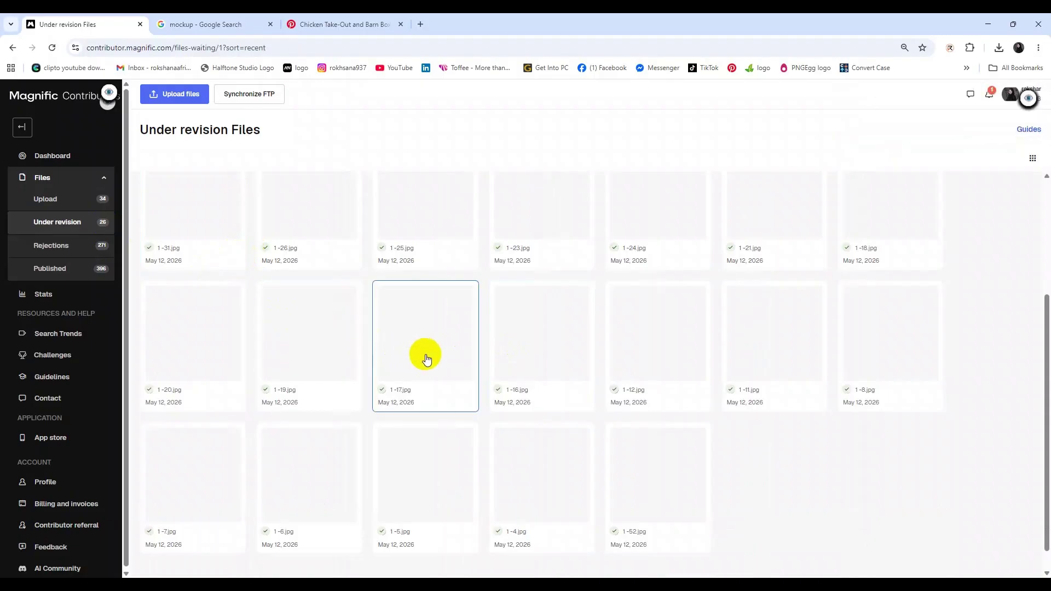
scroll(657, 405, "up", 2)
scroll(912, 457, "up", 1)
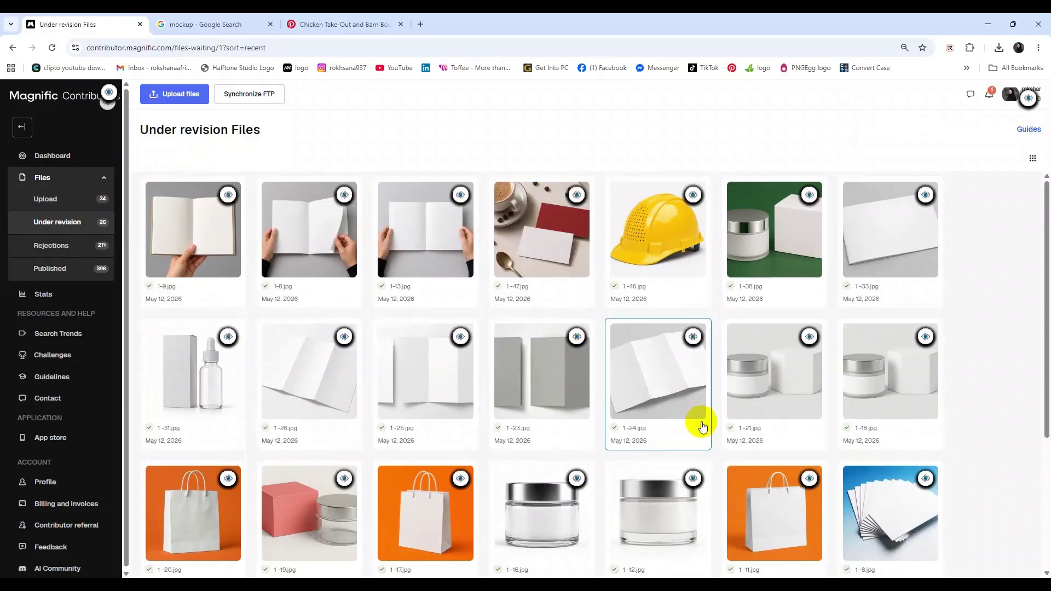
scroll(615, 403, "down", 4)
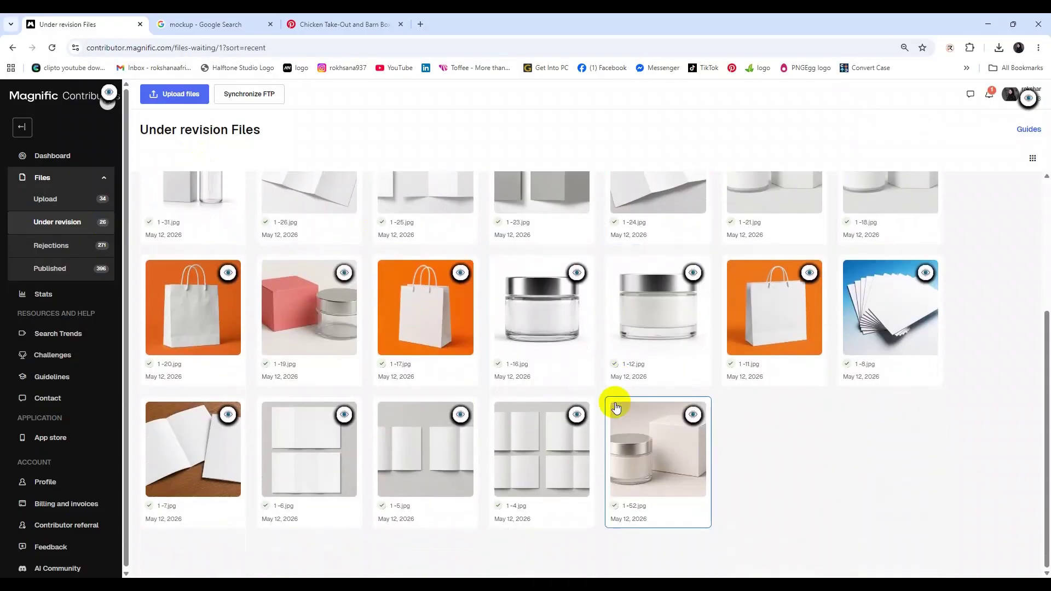
Check the rejected files with their rejection reasons, and view the published files.
left_click(103, 247)
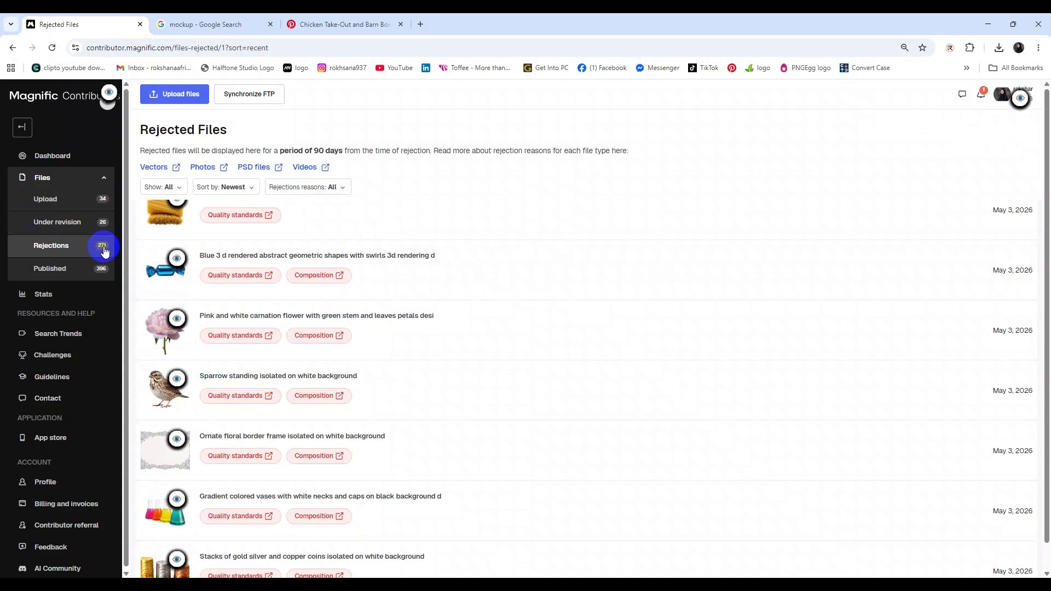
scroll(189, 326, "up", 4)
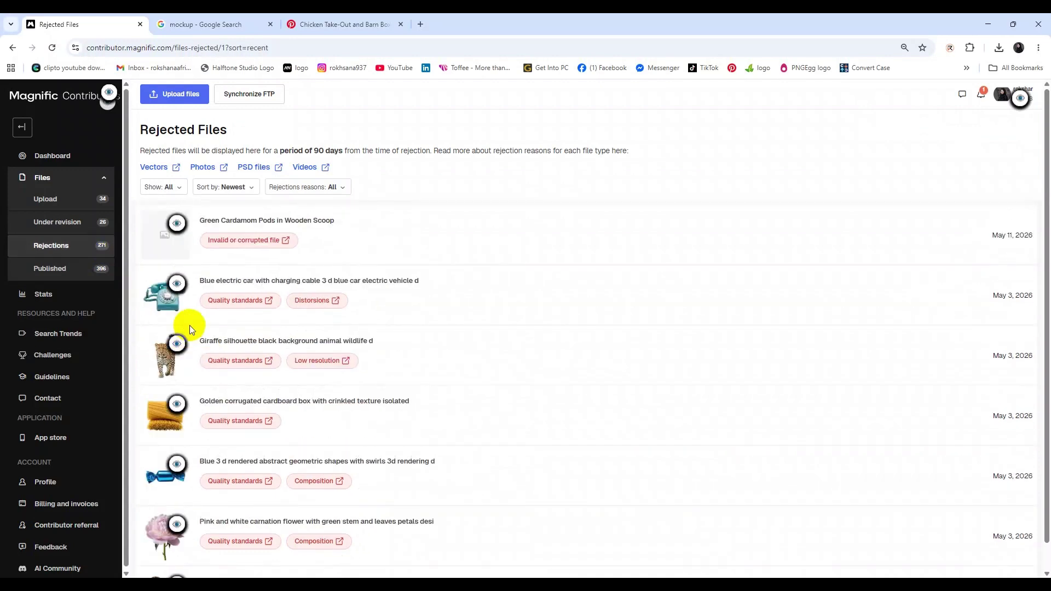
left_click(101, 267)
left_click(103, 268)
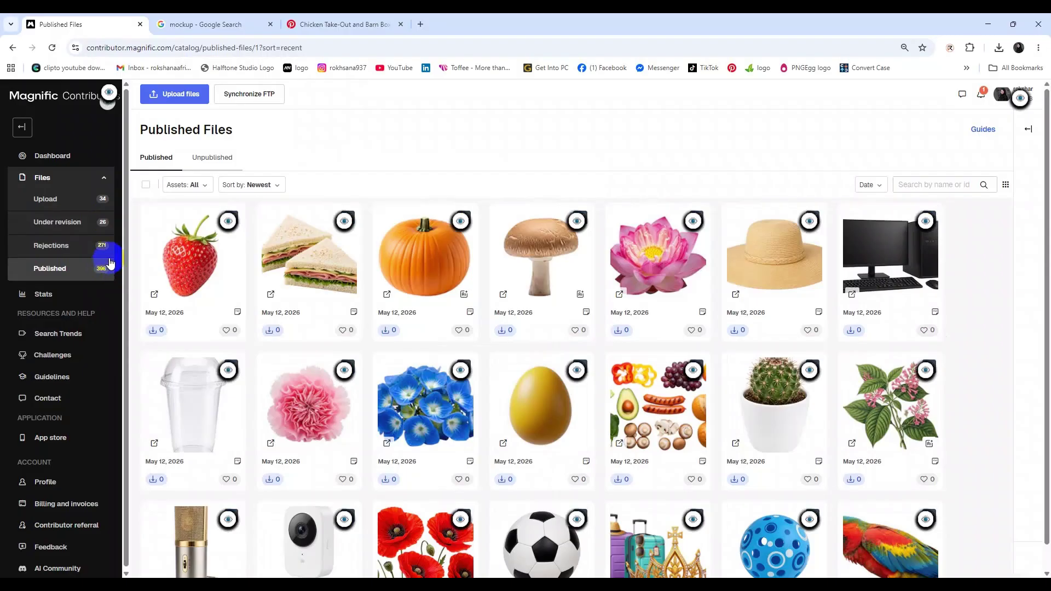
left_click(82, 196)
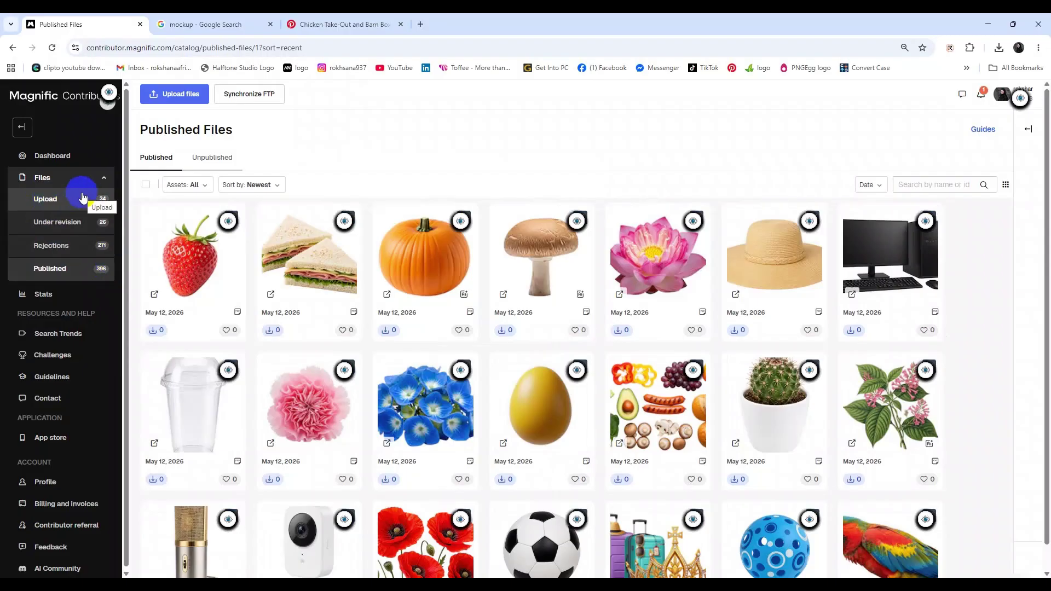